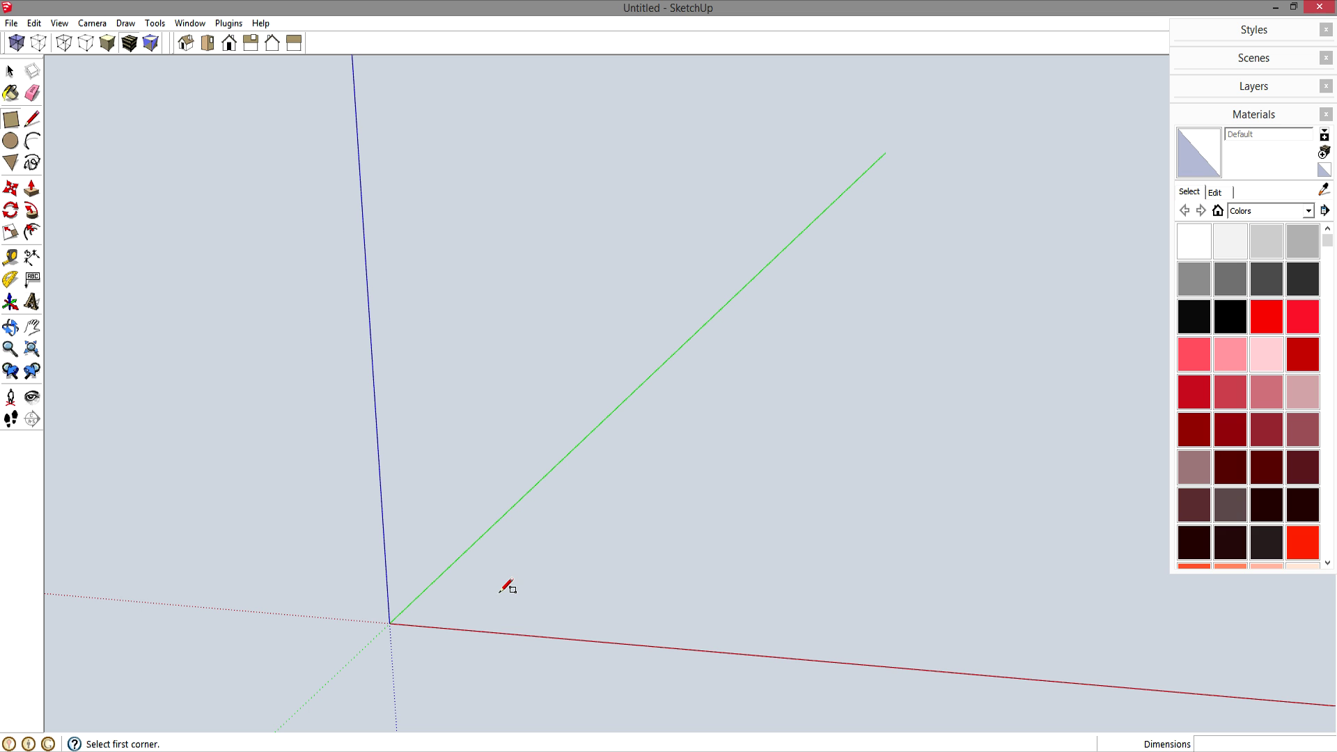
Draw an 18 by 13 inch rectangle on the ground plane with one corner at the origin.
{"action": "left_click", "coordinate": [391, 624]}
{"action": "left_click", "coordinate": [672, 571]}
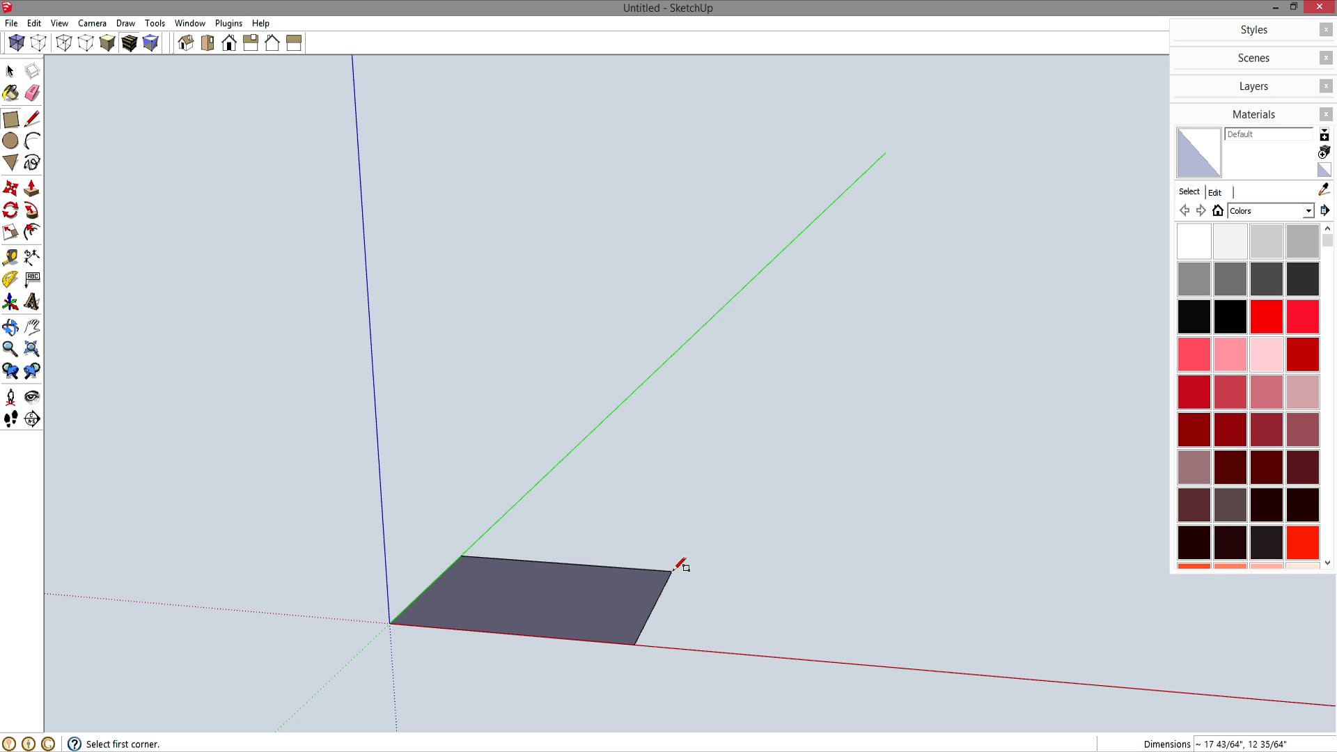
{"action": "type", "text": "18,13"}
{"action": "key", "text": "Return"}
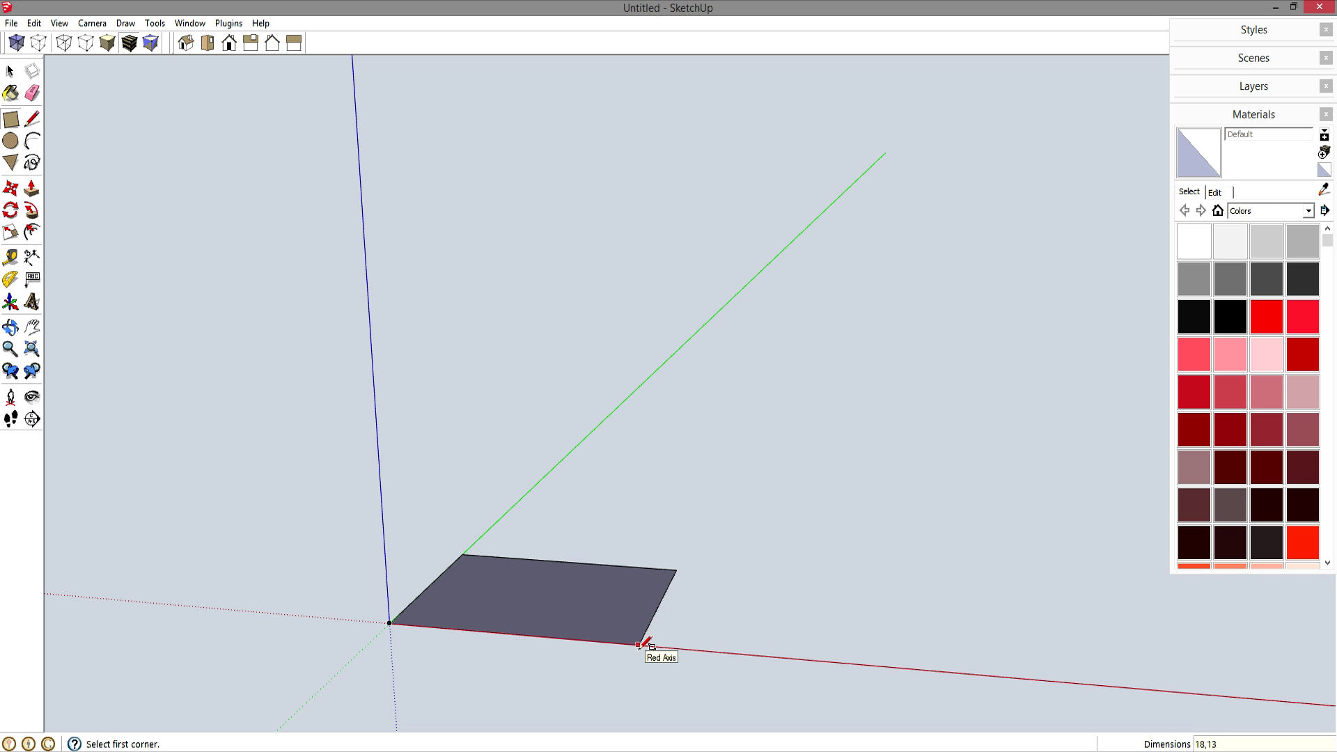
Extrude the rectangle 24 inches upward into a box.
{"action": "key", "text": "p"}
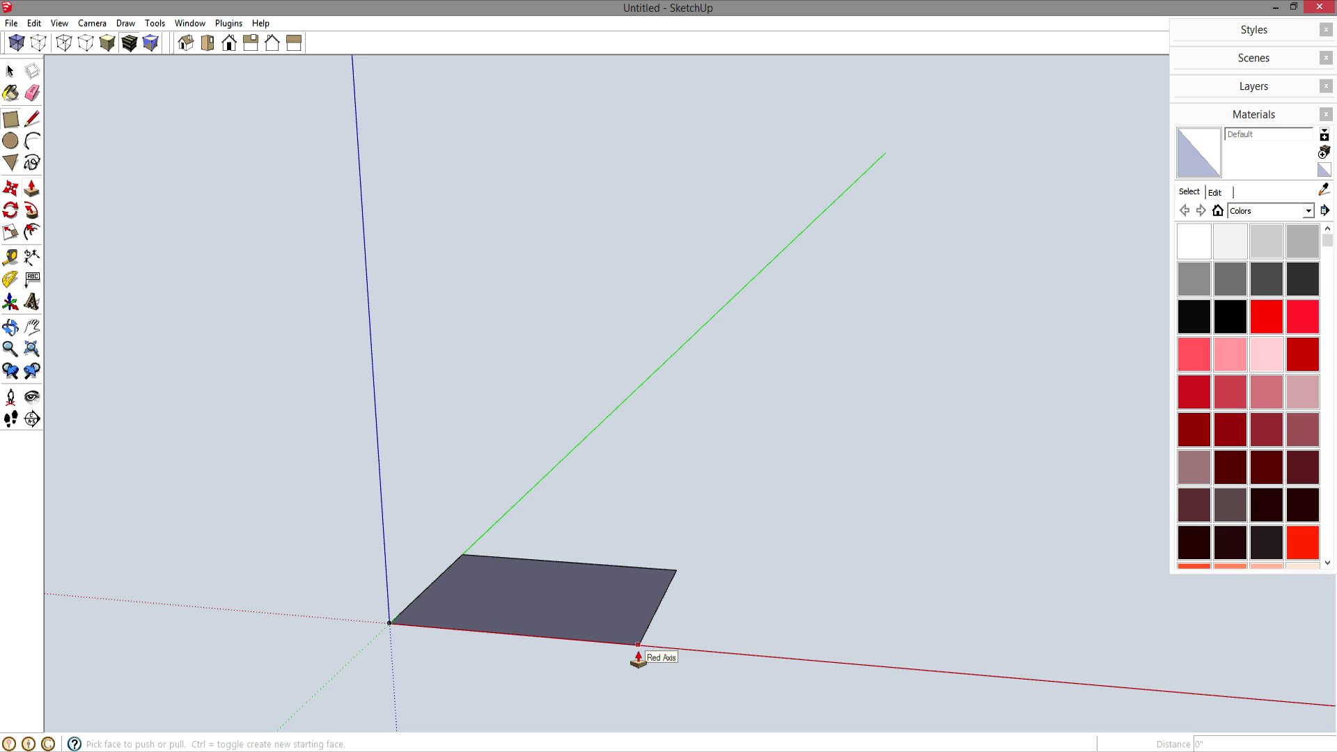
{"action": "left_click", "coordinate": [619, 635]}
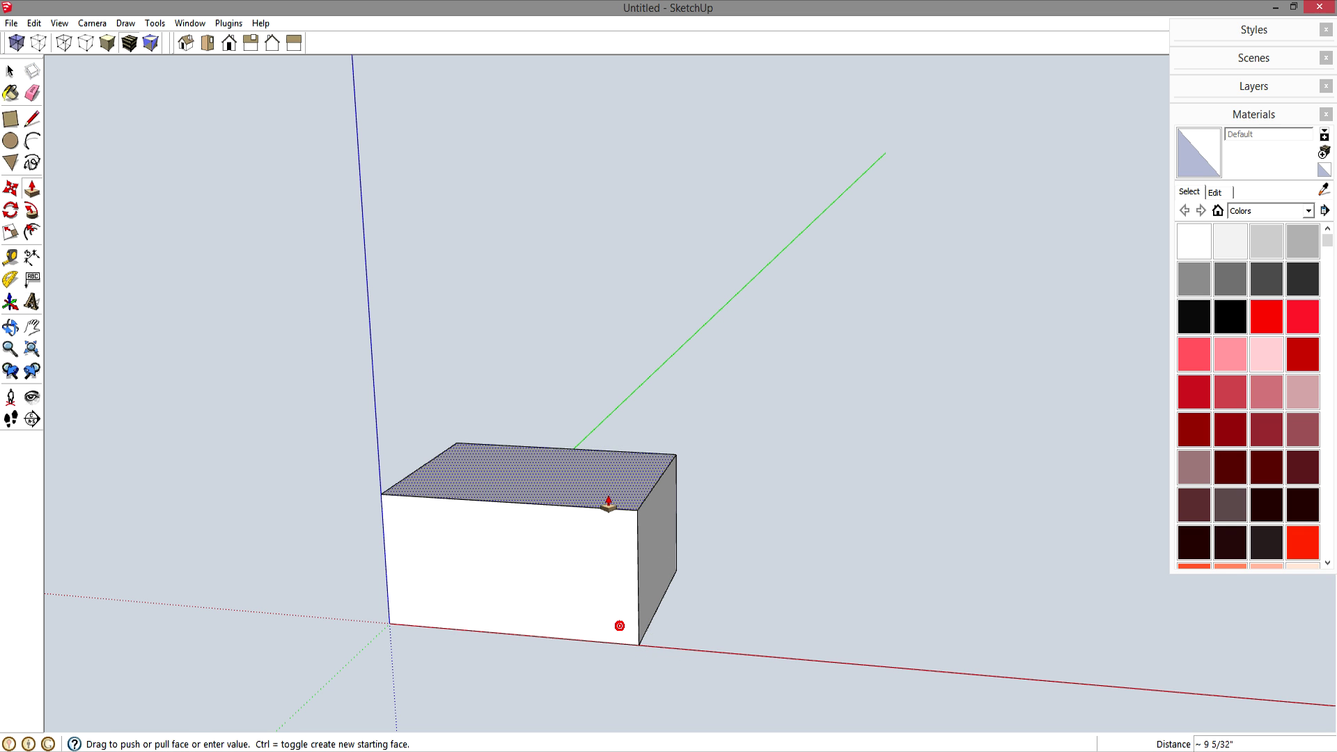
{"action": "type", "text": "24"}
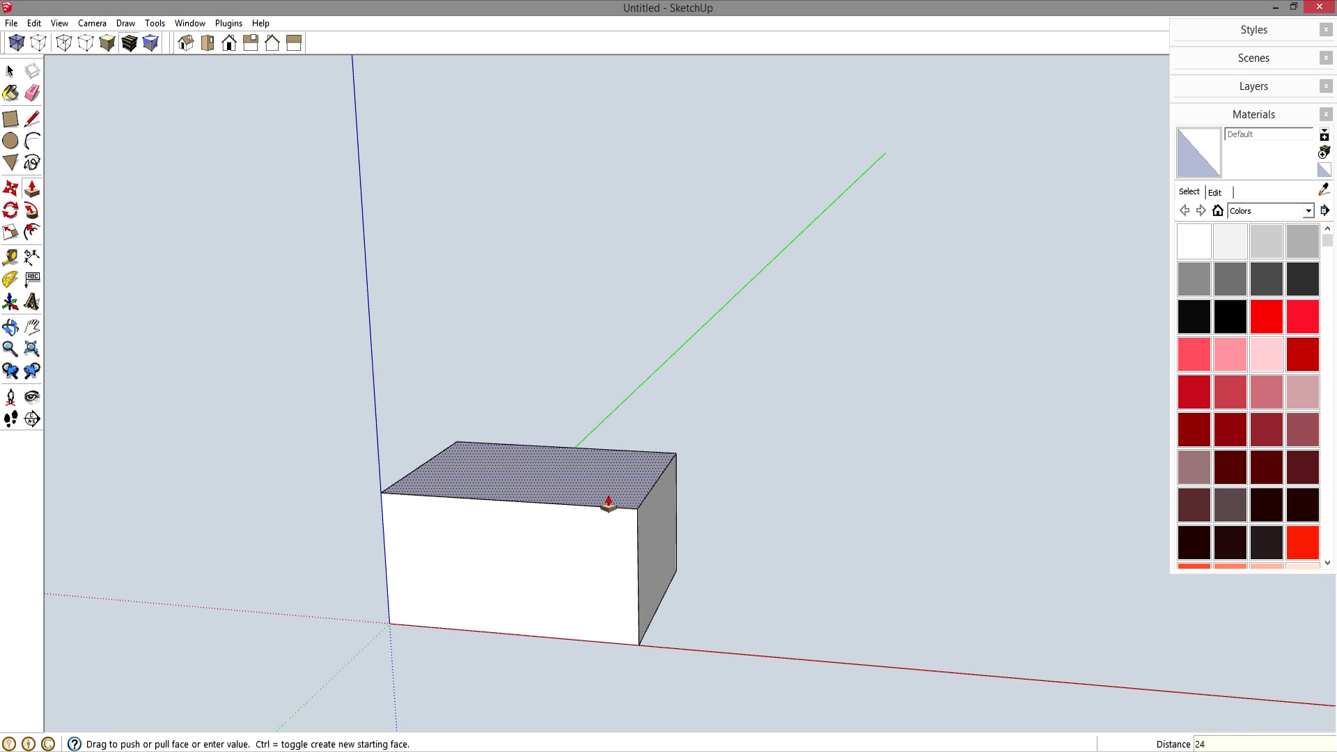
{"action": "key", "text": "Return"}
{"action": "key", "text": "space"}
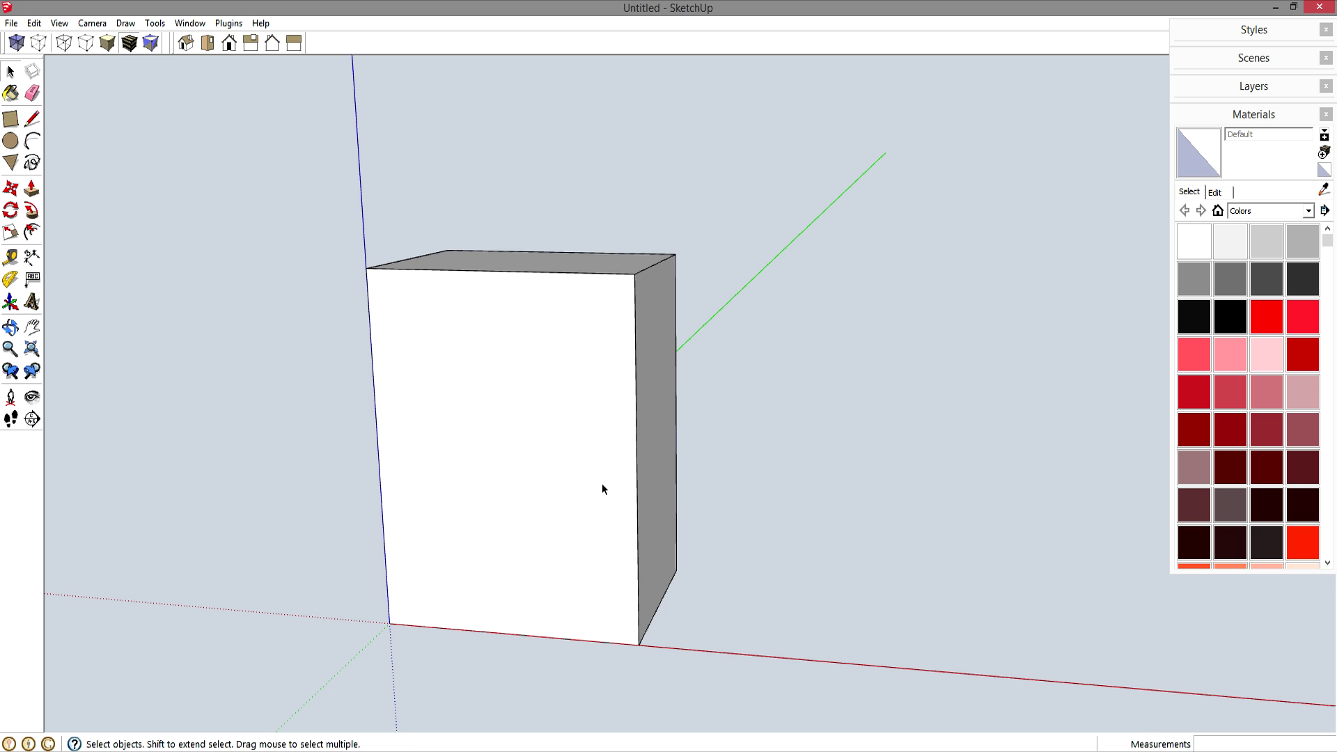
Delete all six faces of the box, keeping only its edges as a wireframe.
{"action": "left_click", "coordinate": [595, 465]}
{"action": "middle_click_drag", "start_coordinate": [595, 466], "coordinate": [534, 531]}
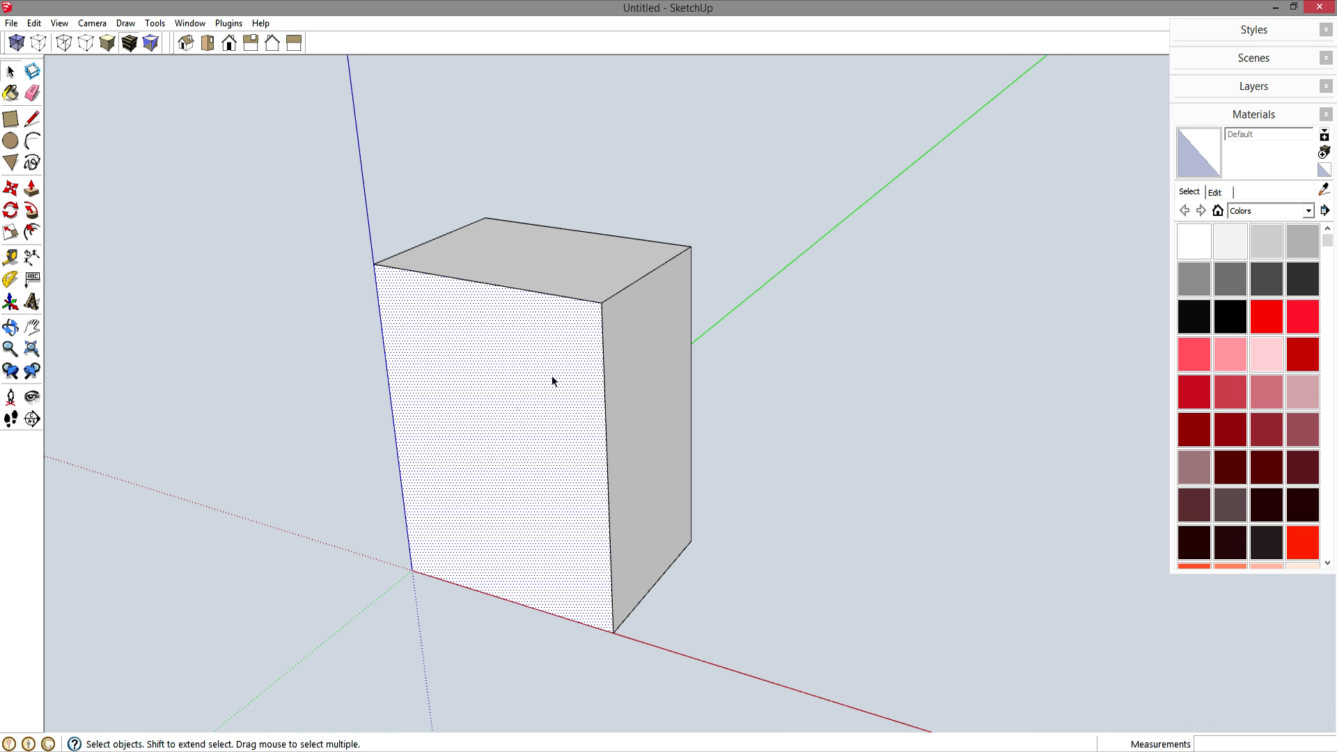
{"action": "key", "text": "Delete"}
{"action": "left_click", "coordinate": [529, 438]}
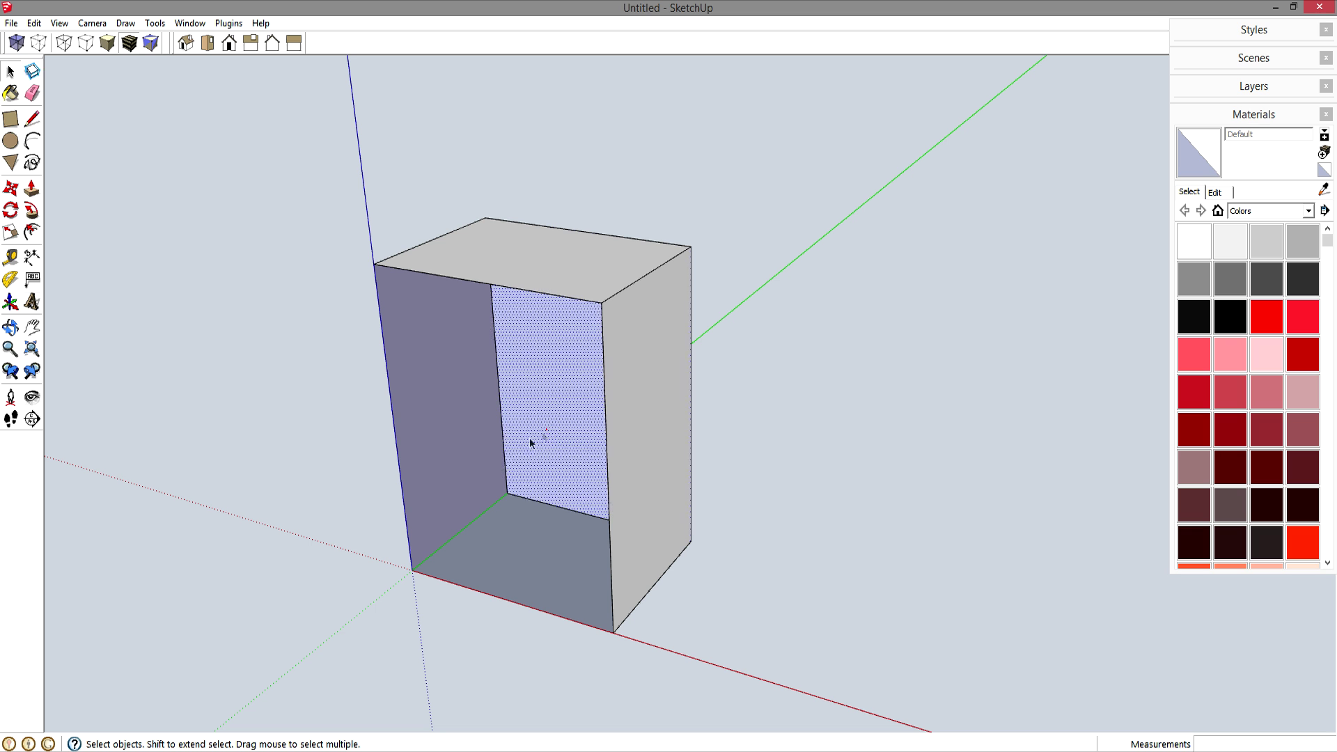
{"action": "key", "text": "Delete"}
{"action": "left_click", "coordinate": [466, 458]}
{"action": "key", "text": "Delete"}
{"action": "left_click", "coordinate": [562, 525]}
{"action": "key", "text": "Delete"}
{"action": "left_click", "coordinate": [645, 480]}
{"action": "key", "text": "Delete"}
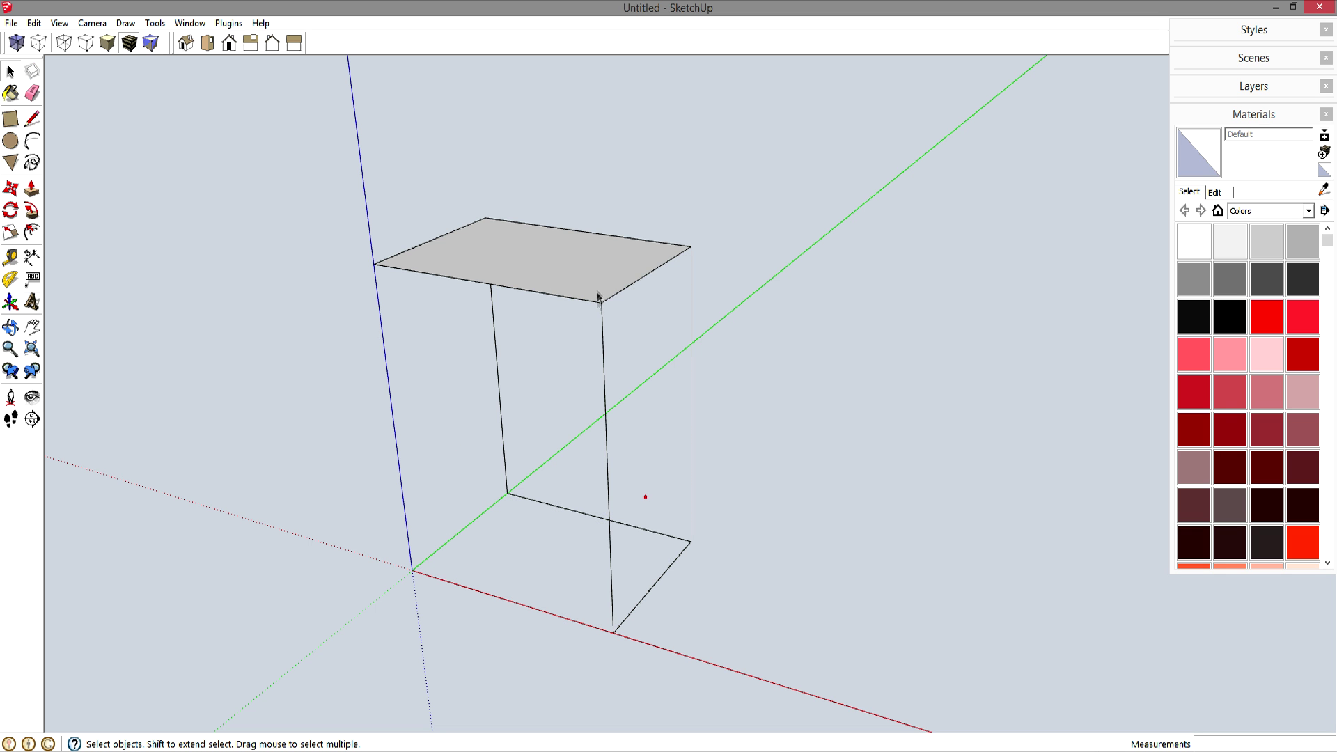
{"action": "left_click", "coordinate": [597, 292]}
{"action": "key", "text": "Delete"}
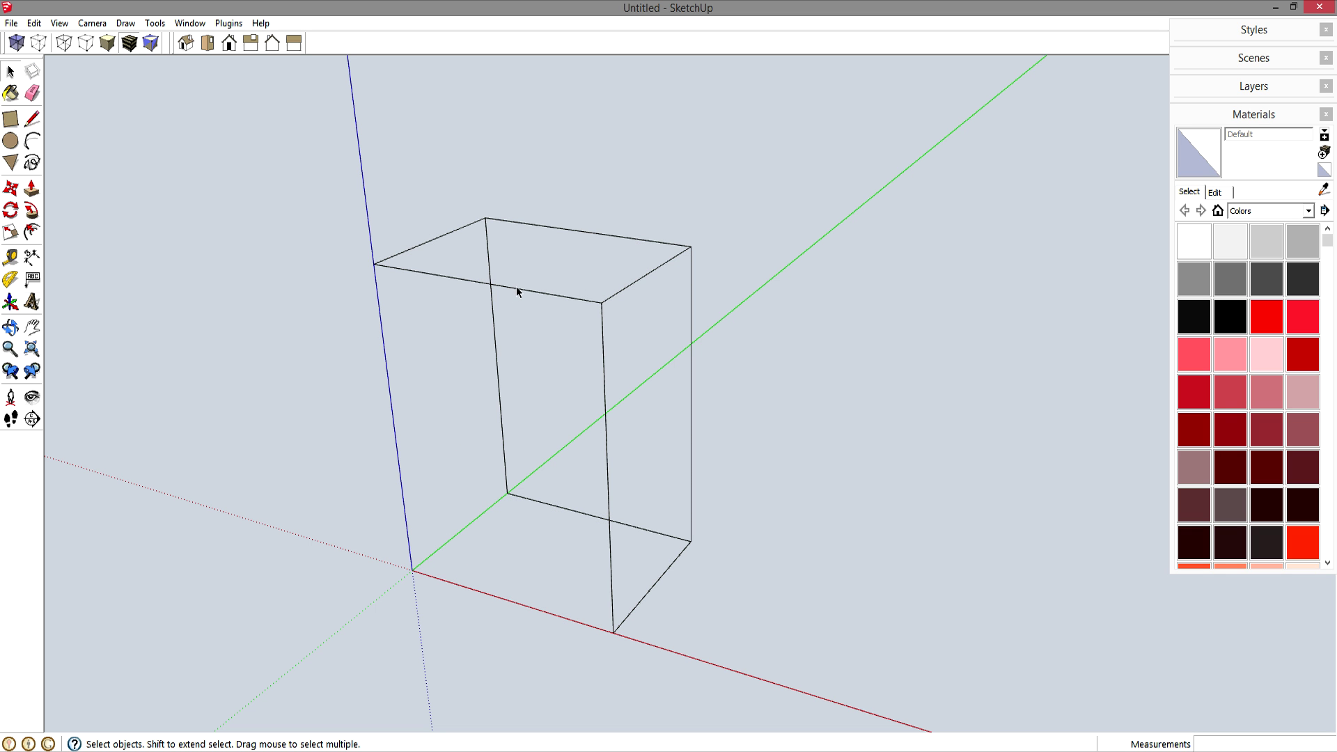
Select all the wireframe's connected edges and turn them into a component.
{"action": "triple_click", "coordinate": [691, 499]}
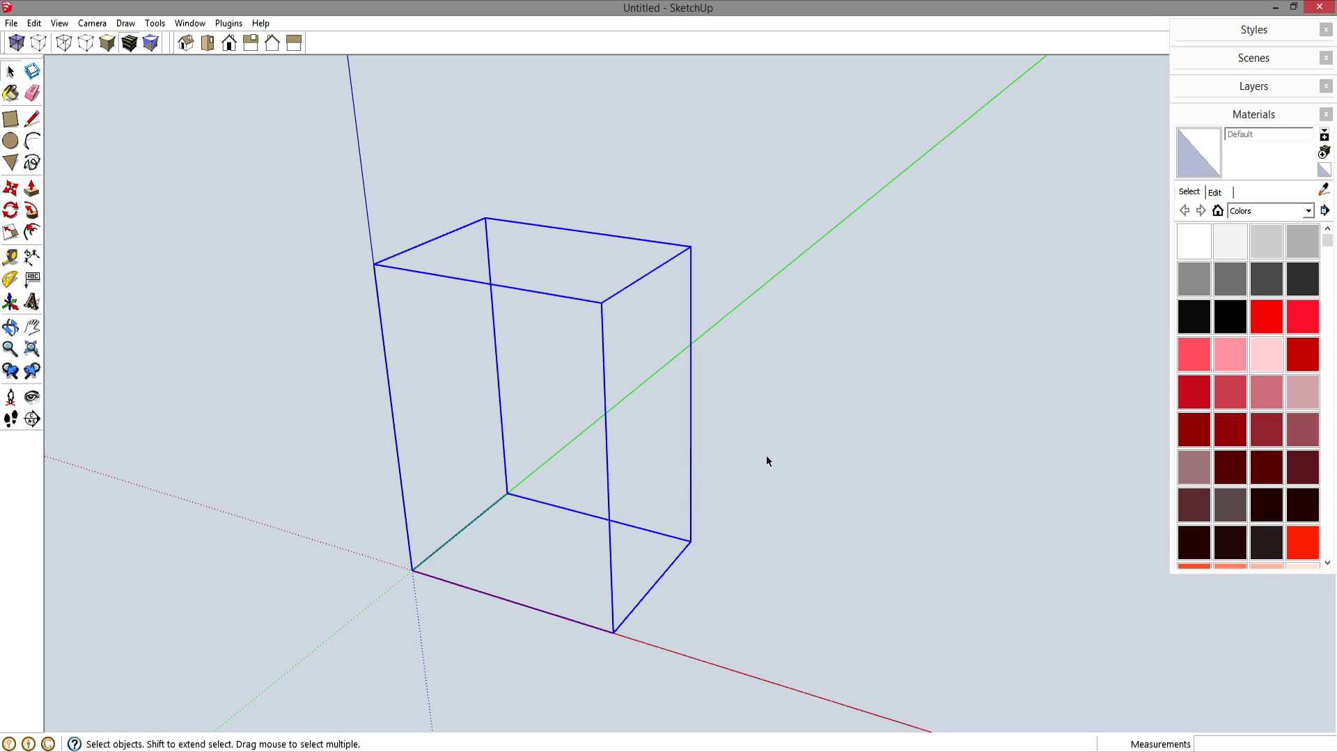
{"action": "key", "text": "g"}
{"action": "key", "text": "Return"}
Draw a rectangle 1.5 inches high and 1 inch wide at an upper corner of the wireframe's narrow end.
{"action": "middle_click_drag", "start_coordinate": [766, 456], "coordinate": [564, 301]}
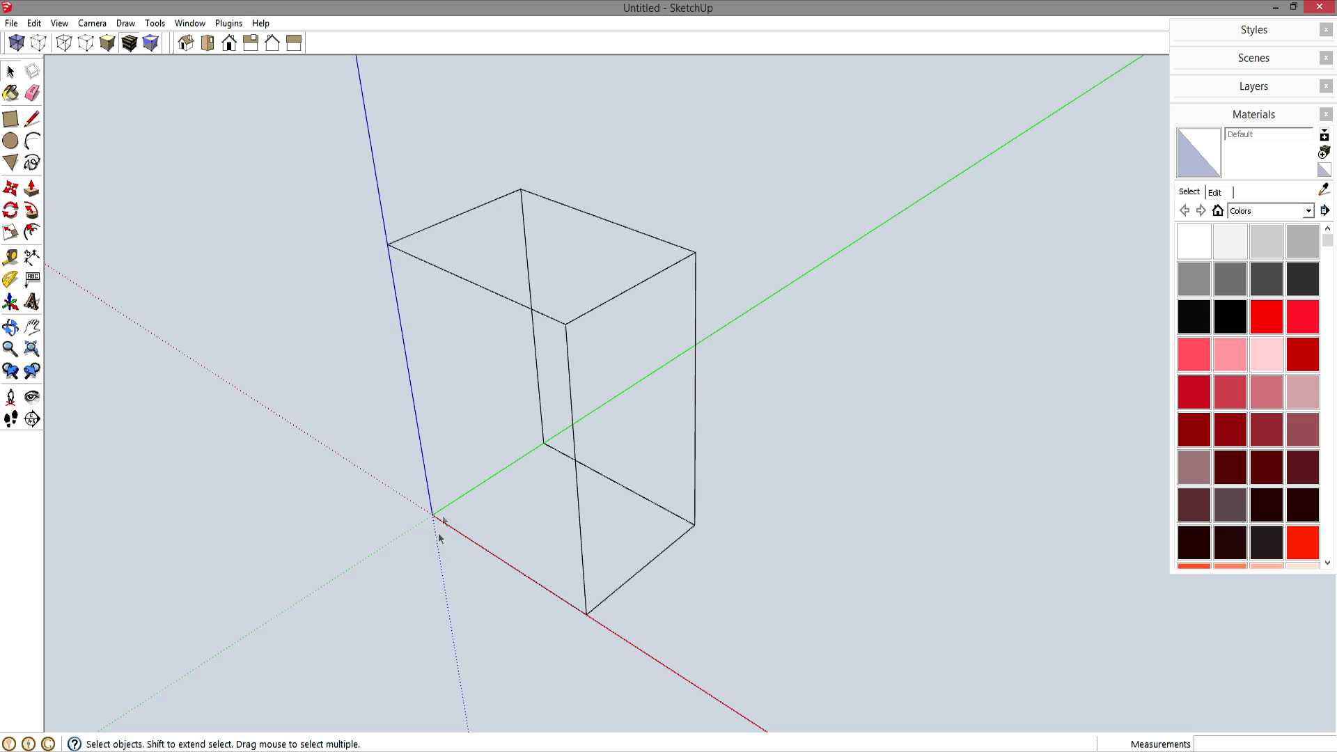
{"action": "middle_click_drag", "start_coordinate": [526, 474], "coordinate": [687, 545]}
{"action": "middle_click_drag", "start_coordinate": [751, 503], "coordinate": [456, 271]}
{"action": "scroll", "coordinate": [612, 283], "scroll_direction": "up", "scroll_amount": 5}
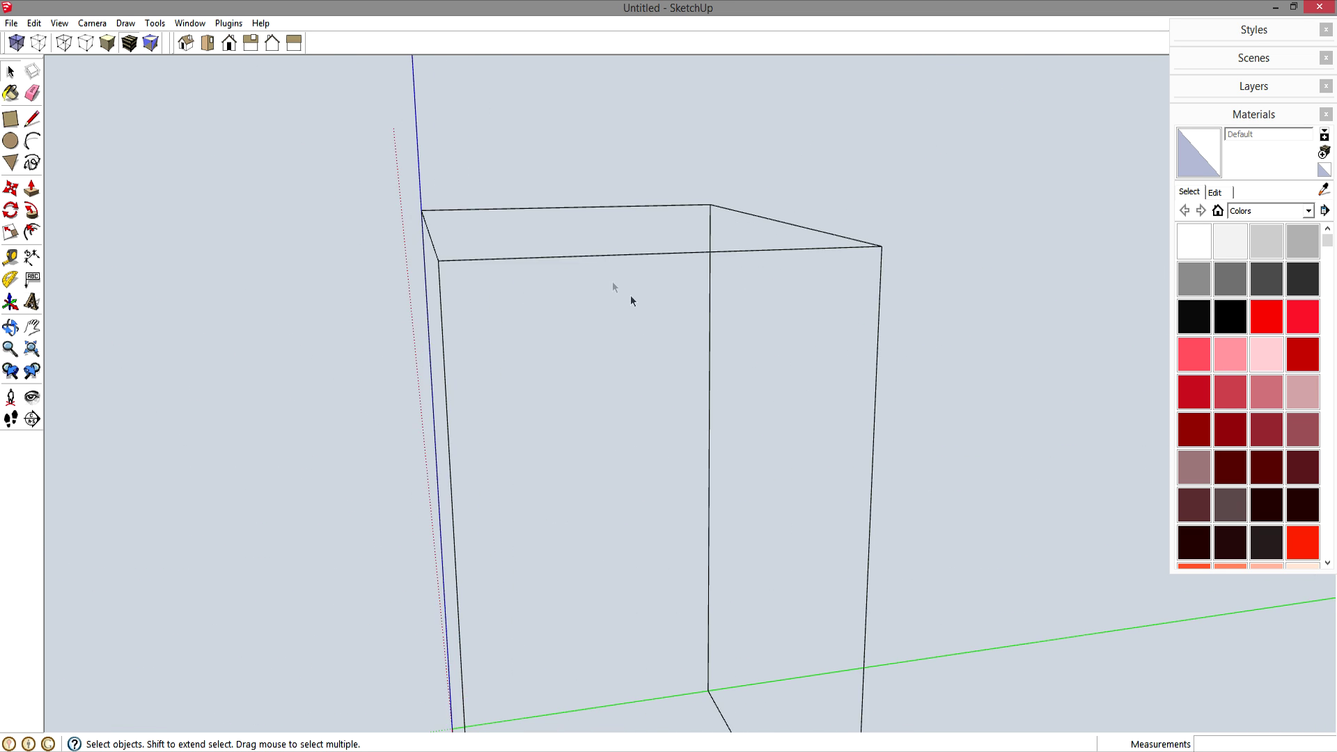
{"action": "key", "text": "r"}
{"action": "left_click", "coordinate": [404, 249]}
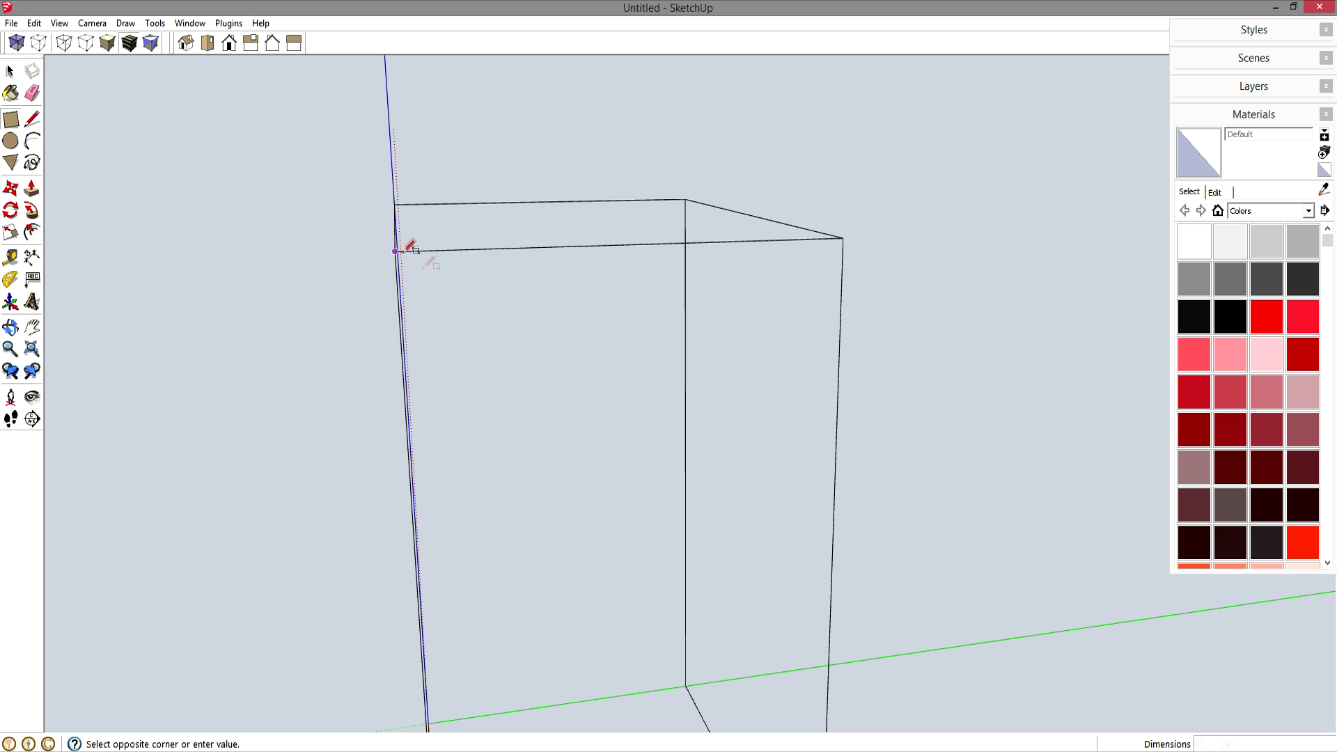
{"action": "middle_click_drag", "start_coordinate": [466, 358], "coordinate": [442, 291]}
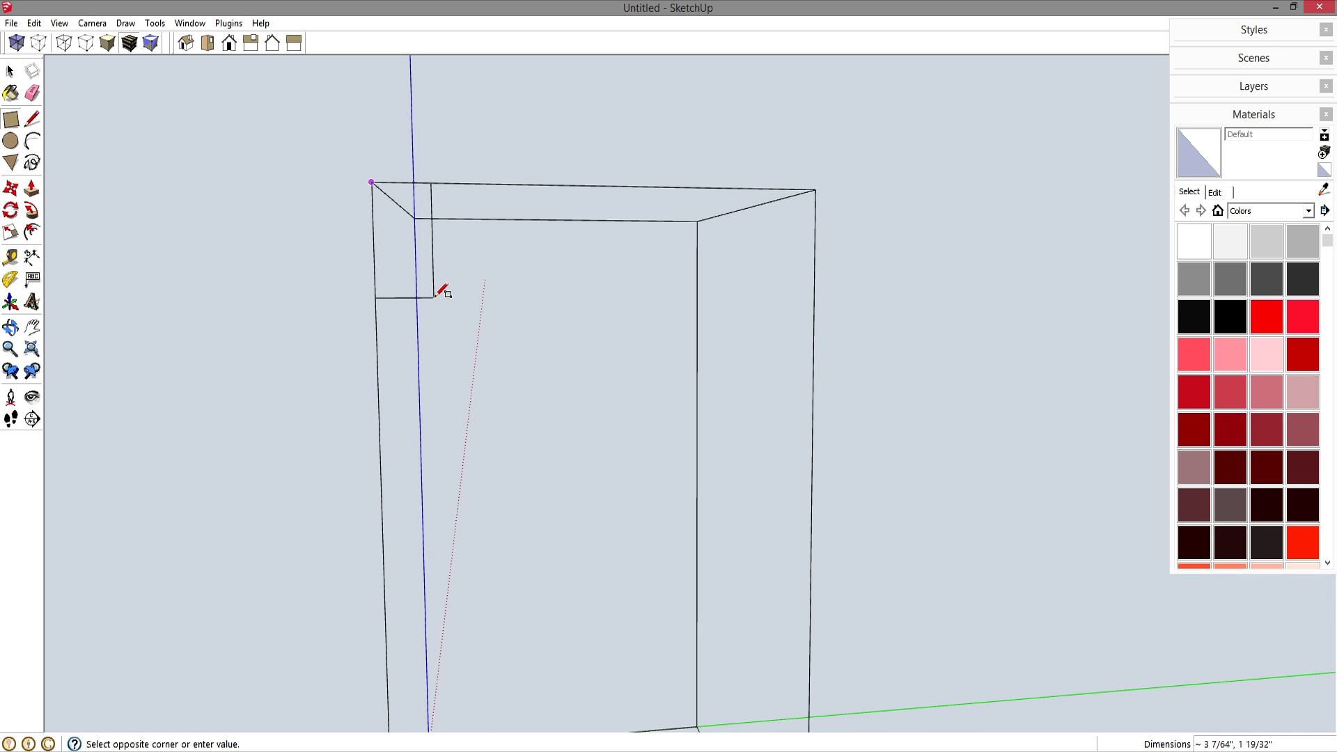
{"action": "left_click", "coordinate": [434, 298]}
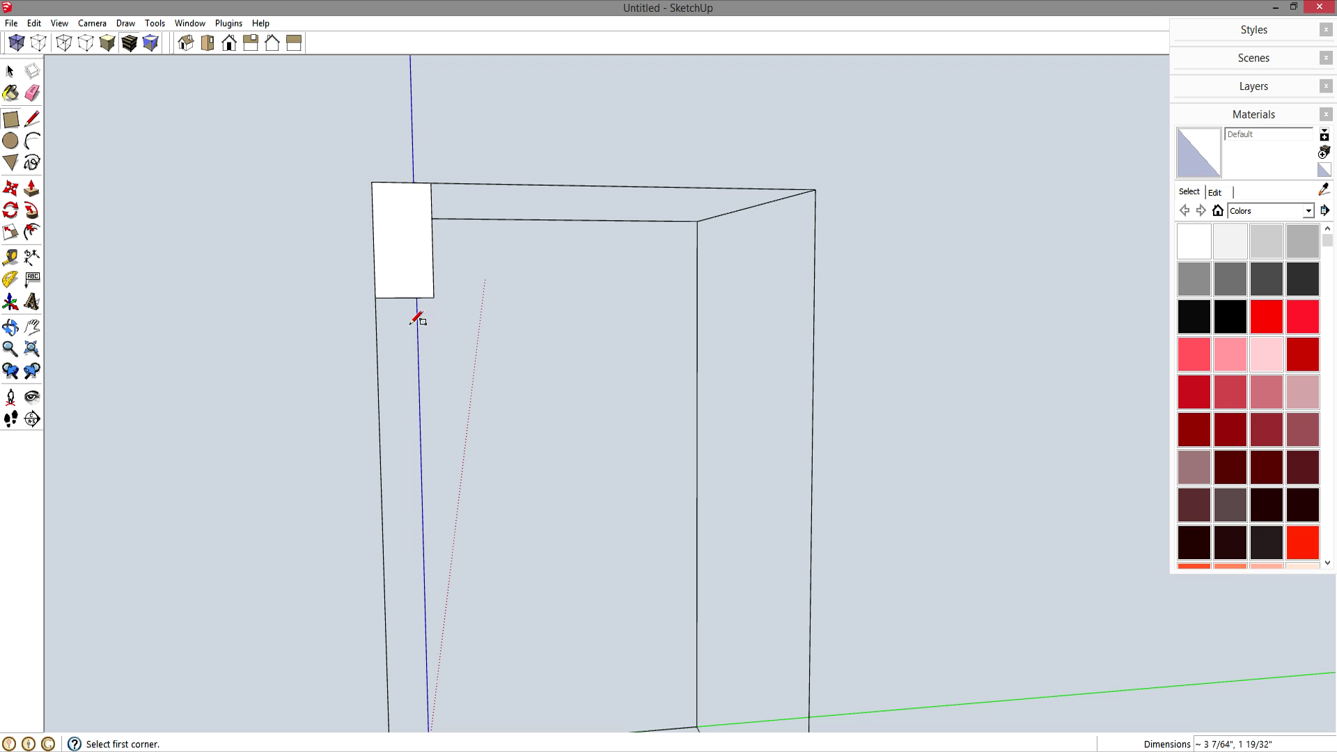
{"action": "type", "text": "1.5,1"}
{"action": "key", "text": "Return"}
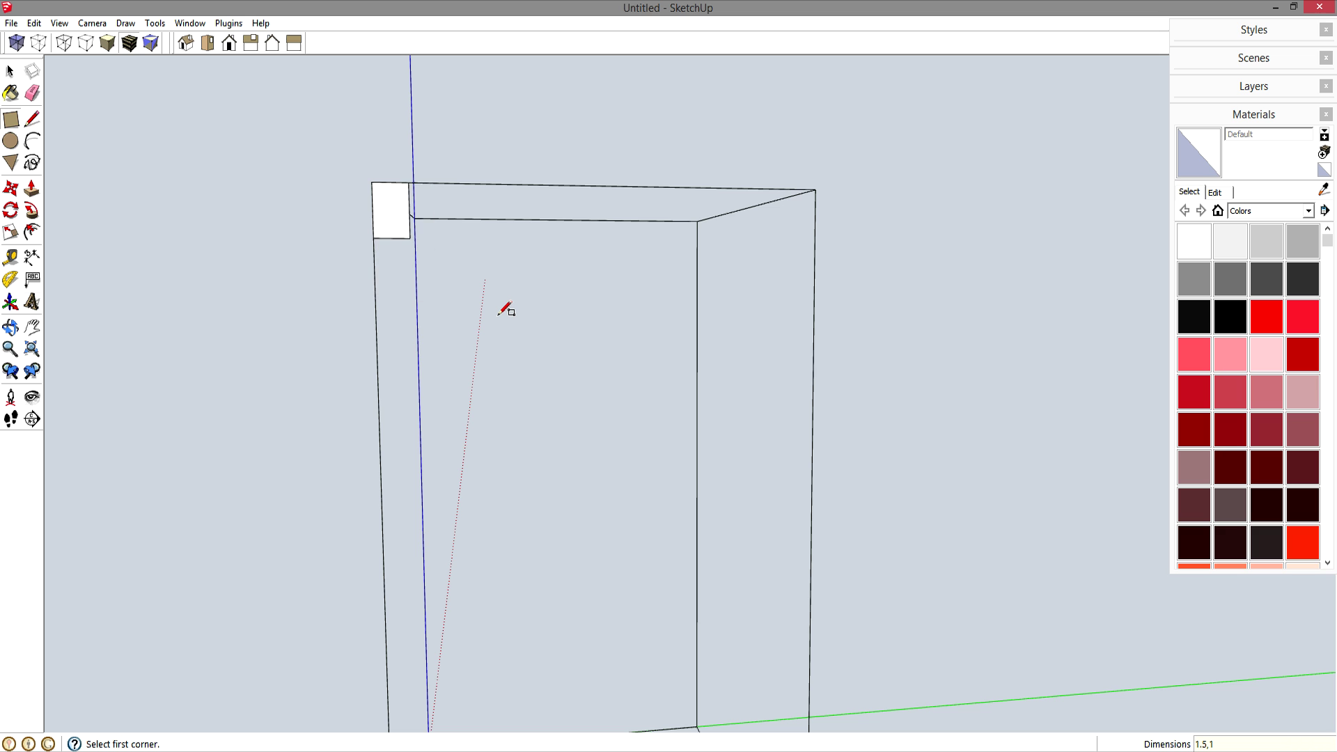
Extrude the small rectangle 18 inches along the wireframe's upper edge to its opposite end.
{"action": "middle_click_drag", "start_coordinate": [500, 258], "coordinate": [603, 342]}
{"action": "key", "text": "p"}
{"action": "left_click", "coordinate": [428, 269]}
{"action": "left_click", "coordinate": [384, 164]}
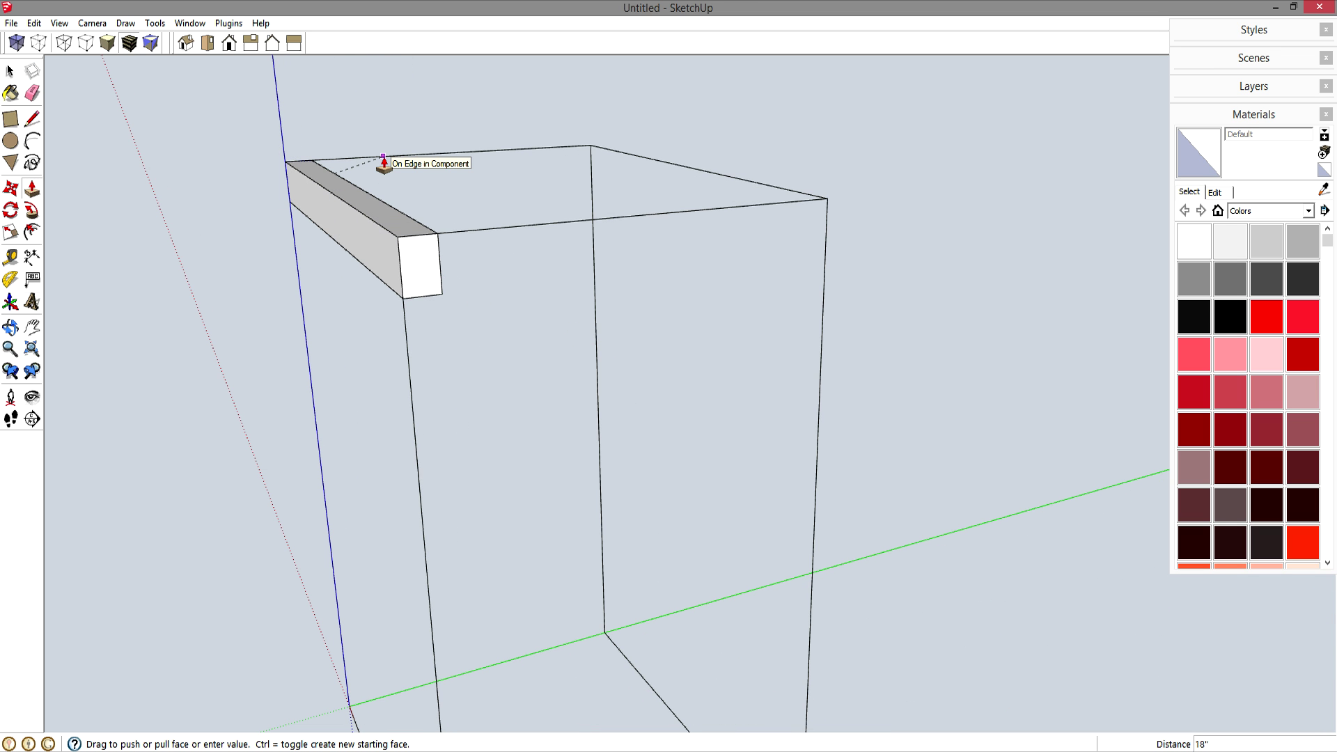
Select the whole strip and make it a component with the default settings.
{"action": "key", "text": "space"}
{"action": "triple_click", "coordinate": [416, 269]}
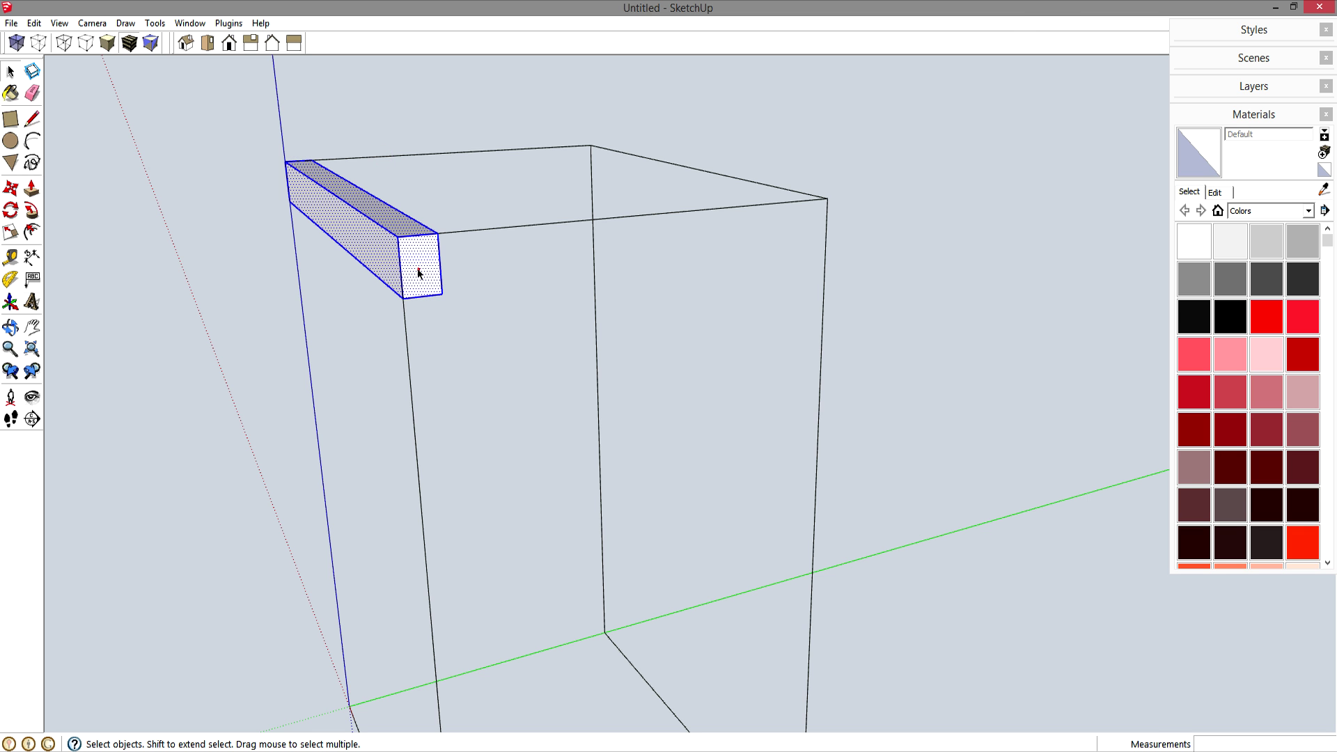
{"action": "key", "text": "g"}
{"action": "key", "text": "Return"}
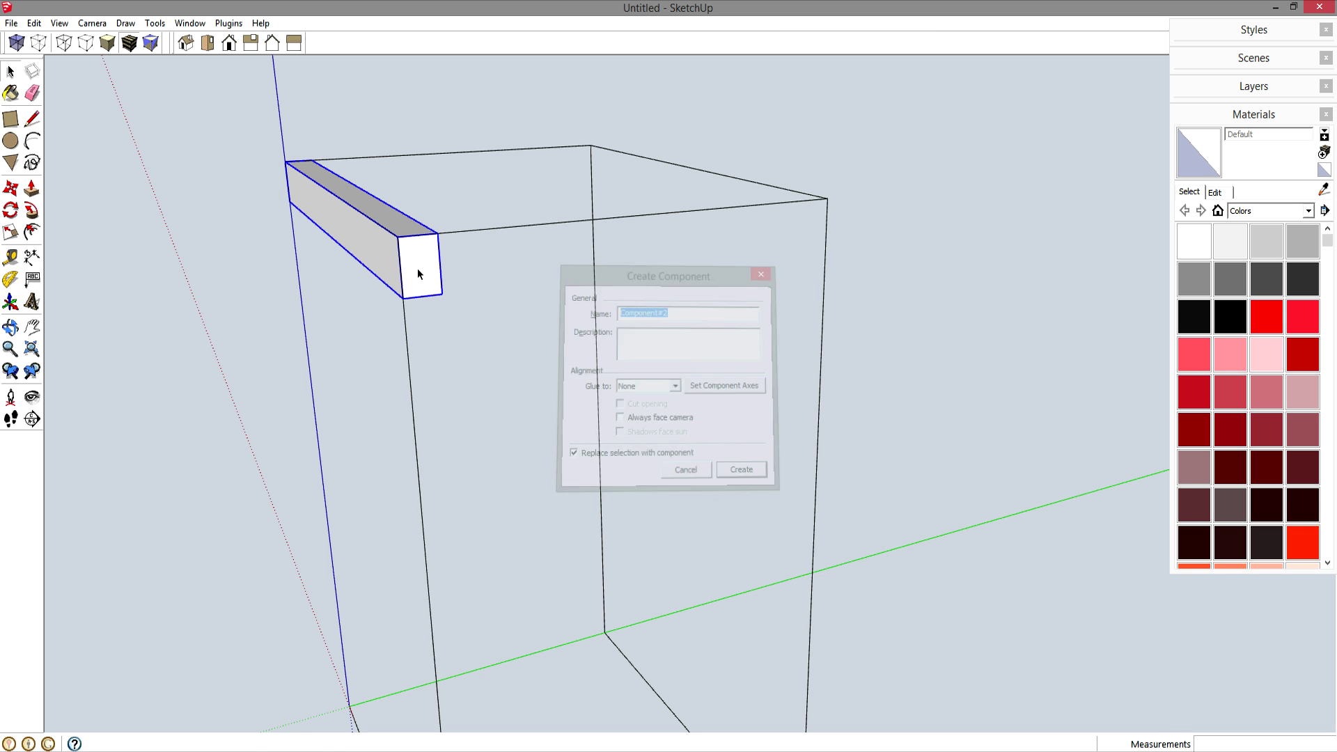
Paint the strip component with the pink Color_A04 material and clear the selection.
{"action": "left_click", "coordinate": [1226, 356]}
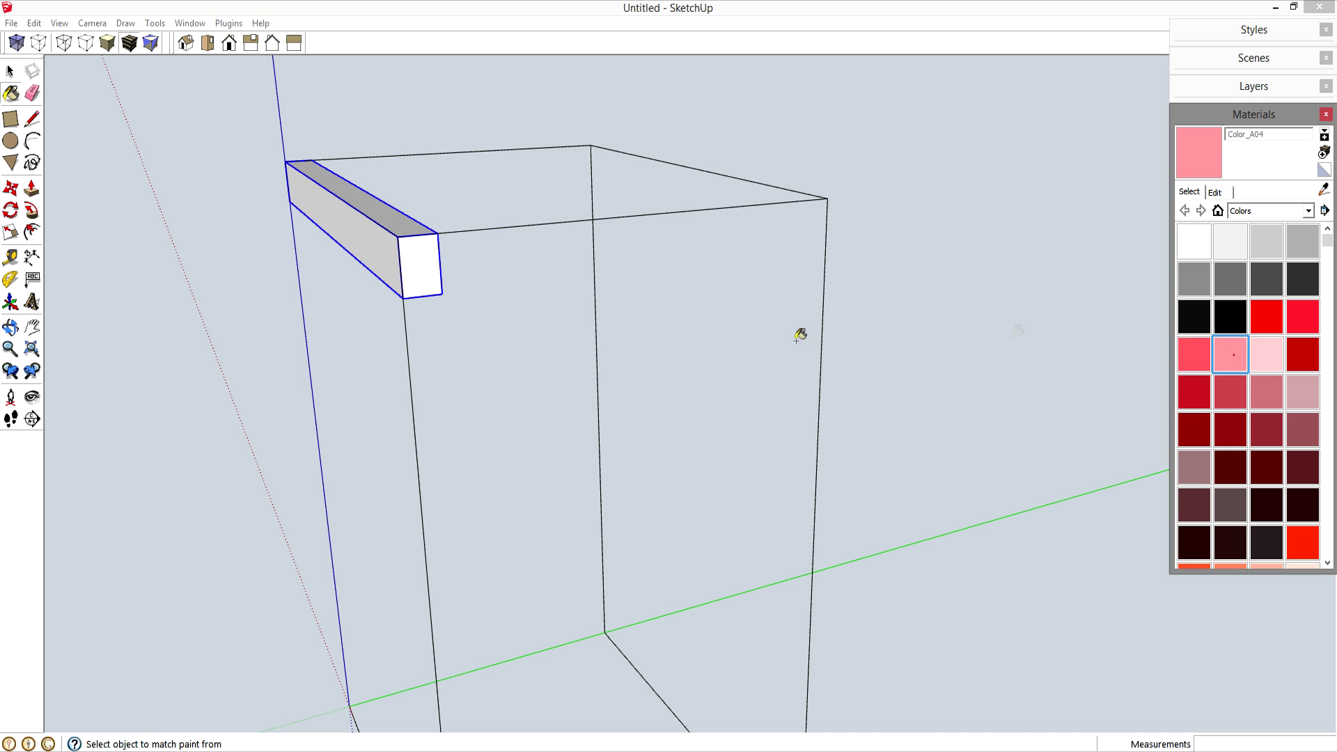
{"action": "left_click", "coordinate": [418, 267]}
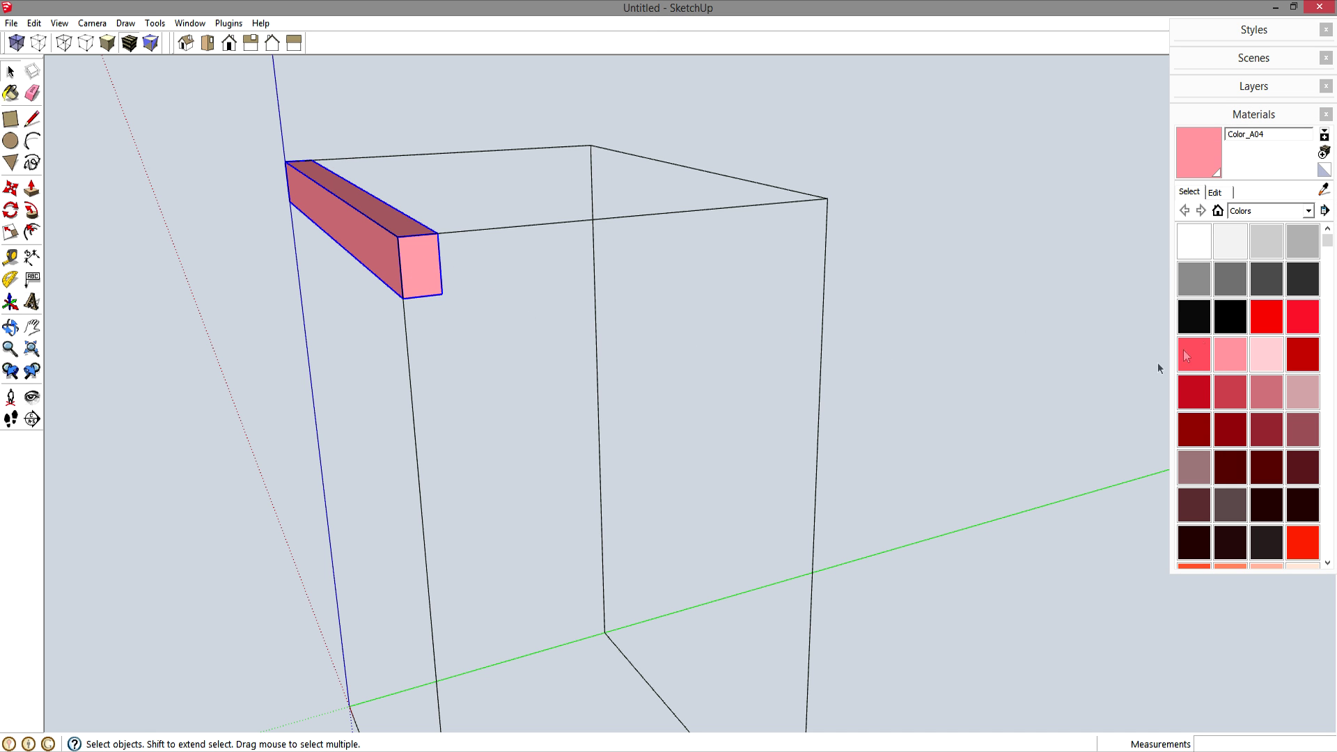
{"action": "left_click", "coordinate": [661, 394]}
Copy the pink strip 1 inch sideways along the green axis and array it x12 to fill the top.
{"action": "middle_click_drag", "start_coordinate": [470, 392], "coordinate": [592, 271]}
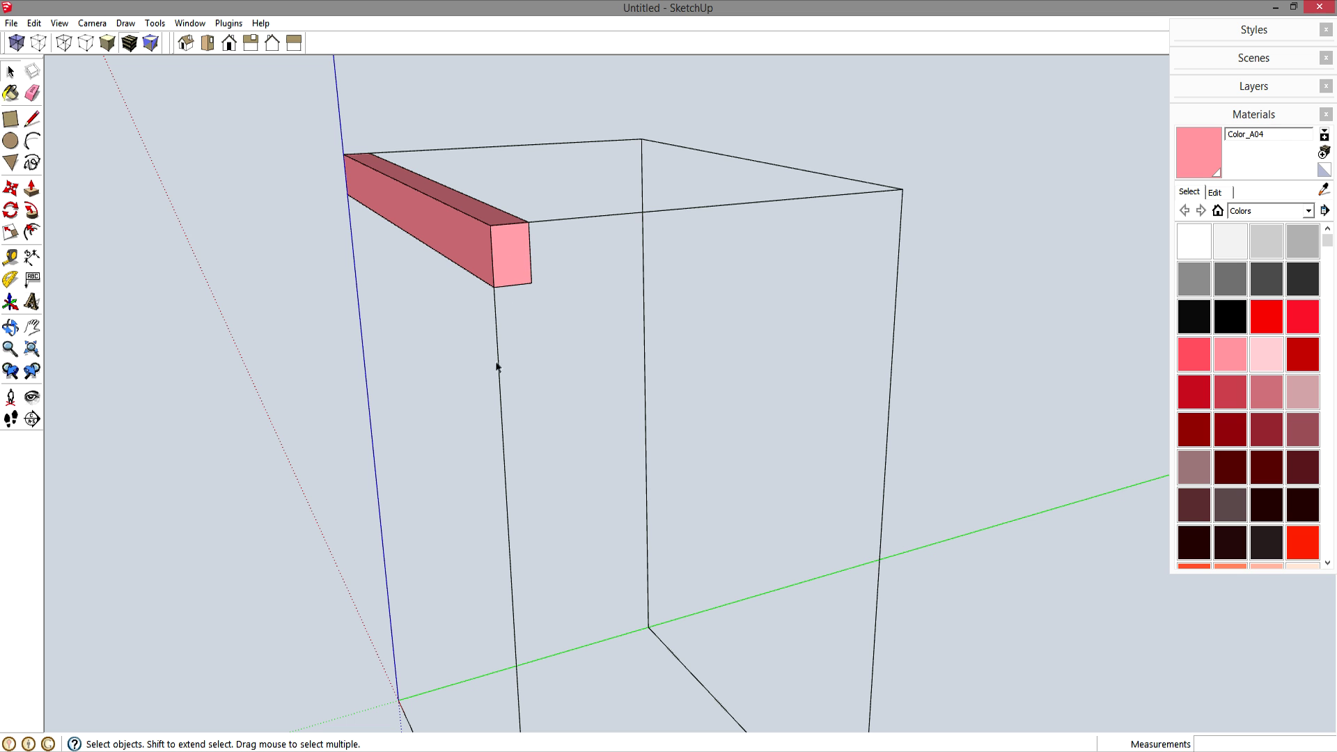
{"action": "key", "text": "m"}
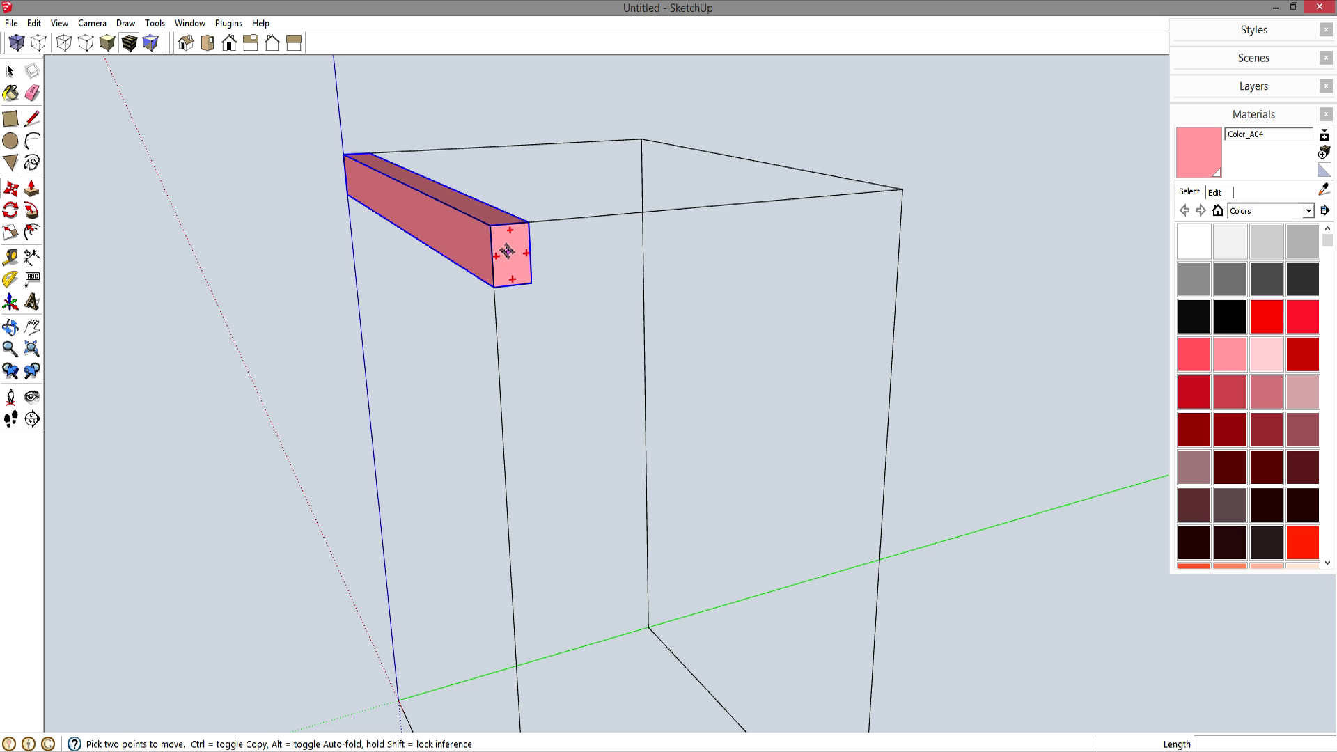
{"action": "key", "text": "ctrl"}
{"action": "left_click", "coordinate": [490, 225]}
{"action": "type", "text": "1"}
{"action": "key", "text": "Return"}
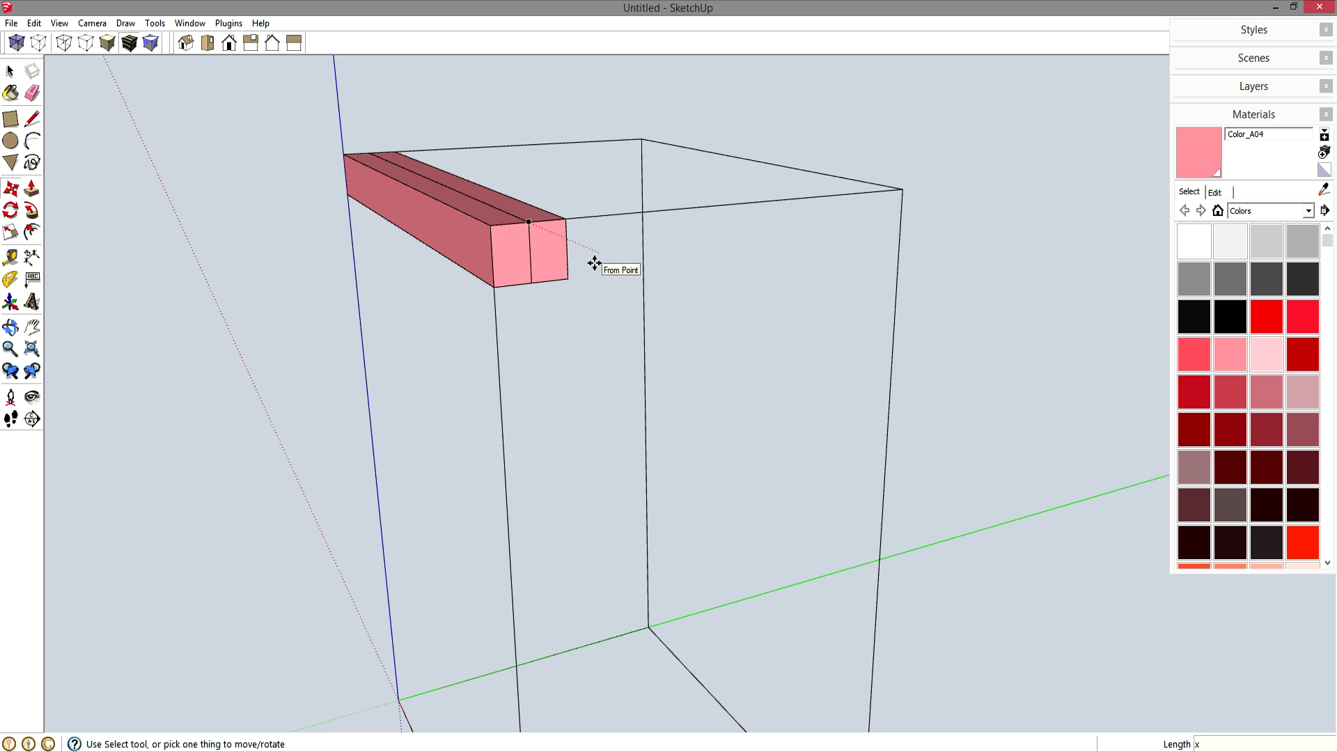
{"action": "key", "text": "Return"}
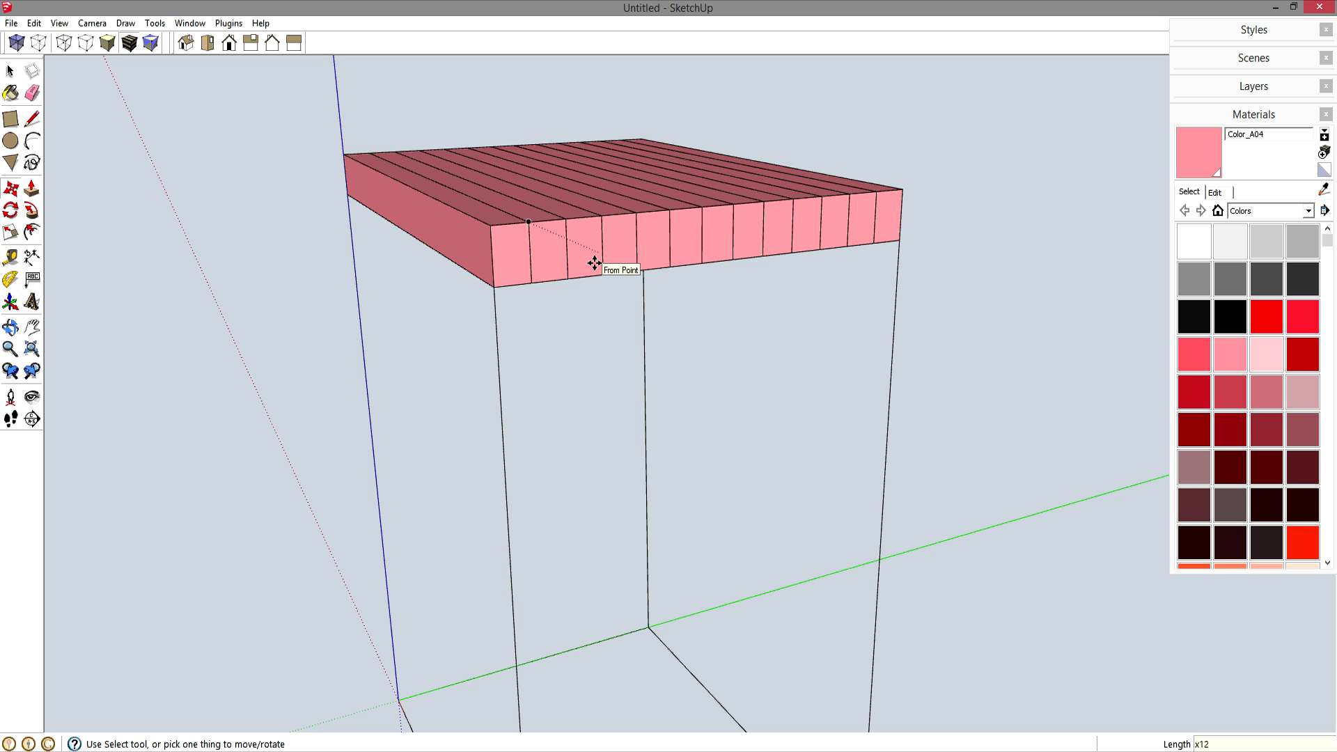
{"action": "key", "text": "space"}
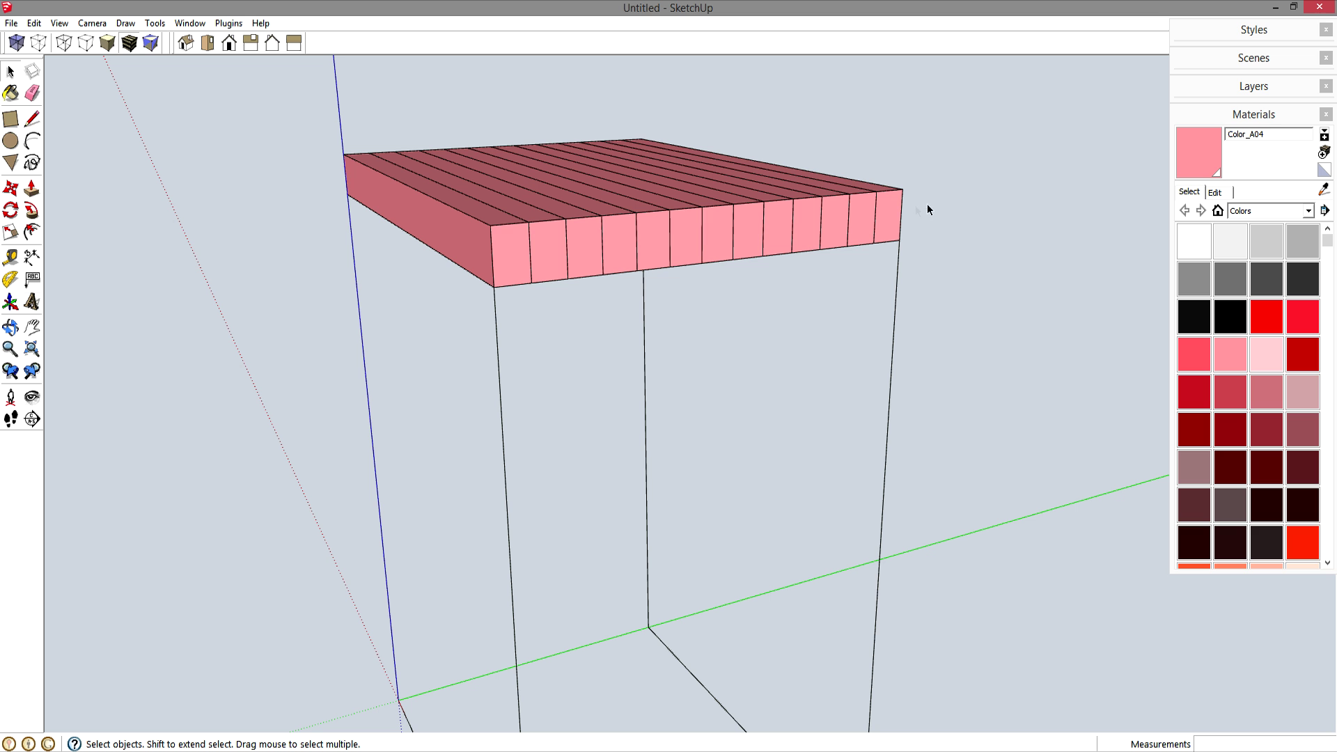
Draw a 1.5 by 1.5 inch square at the origin corner of the wireframe's base.
{"action": "mouse_move", "coordinate": [734, 392]}
{"action": "middle_mouse_down"}
{"action": "mouse_move", "coordinate": [716, 337]}
{"action": "mouse_move", "coordinate": [725, 414]}
{"action": "middle_mouse_up"}
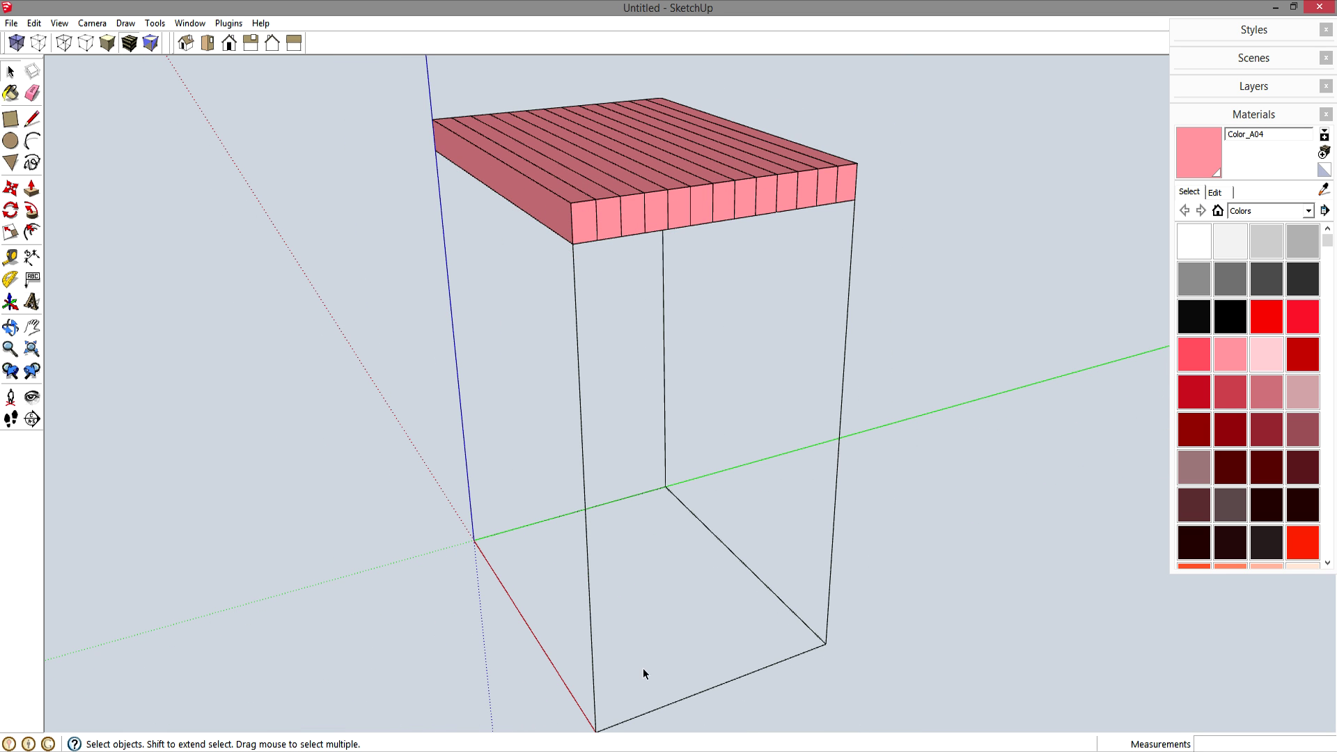
{"action": "key", "text": "r"}
{"action": "left_click", "coordinate": [475, 541]}
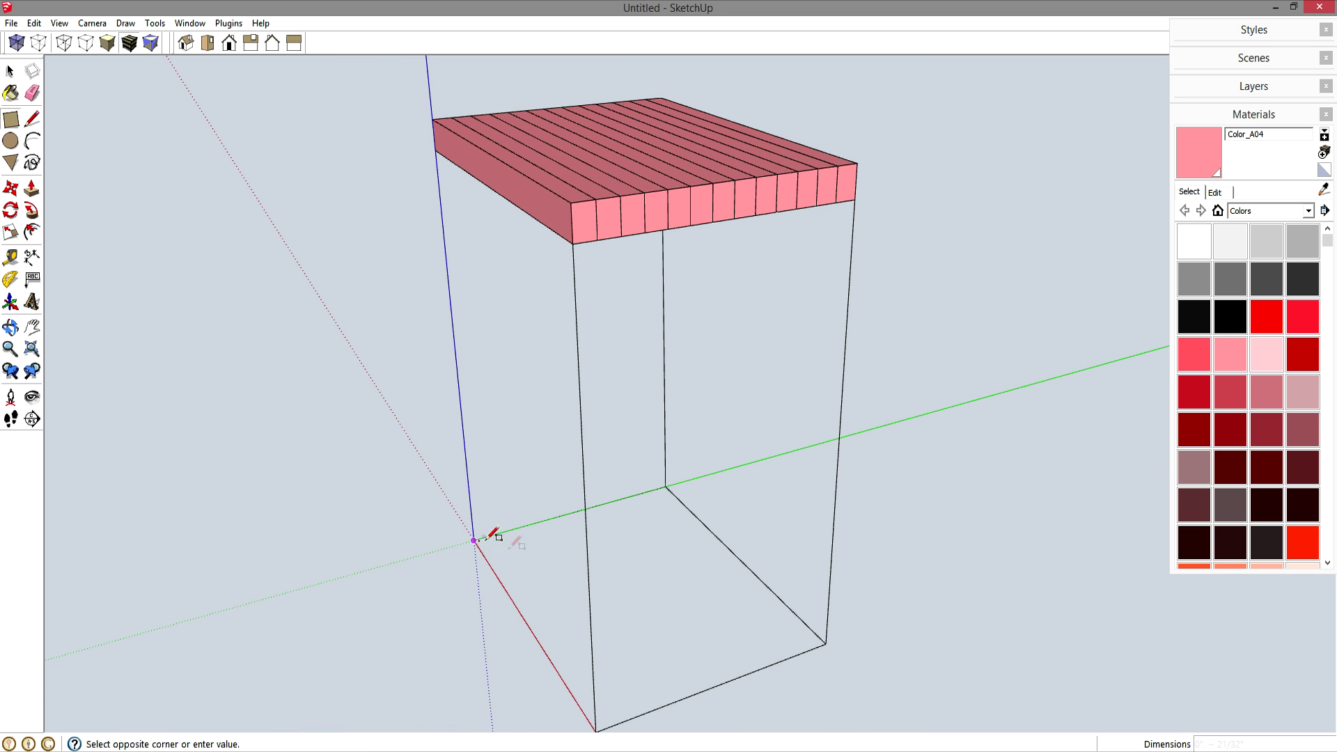
{"action": "left_click", "coordinate": [541, 555]}
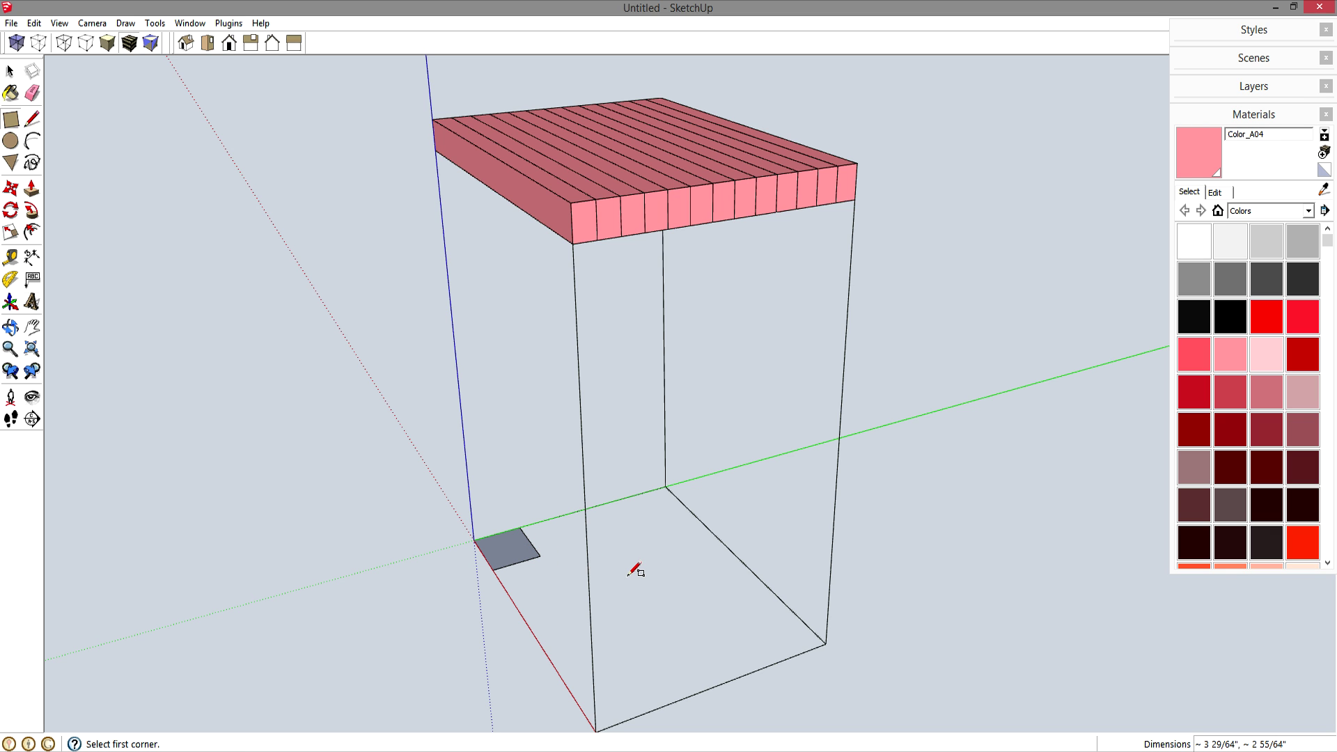
{"action": "type", "text": "1.5,1.5"}
{"action": "key", "text": "Return"}
Extrude the square 22 1/2 inches up to the underside of the strip top to form a leg.
{"action": "key", "text": "p"}
{"action": "left_click", "coordinate": [490, 543]}
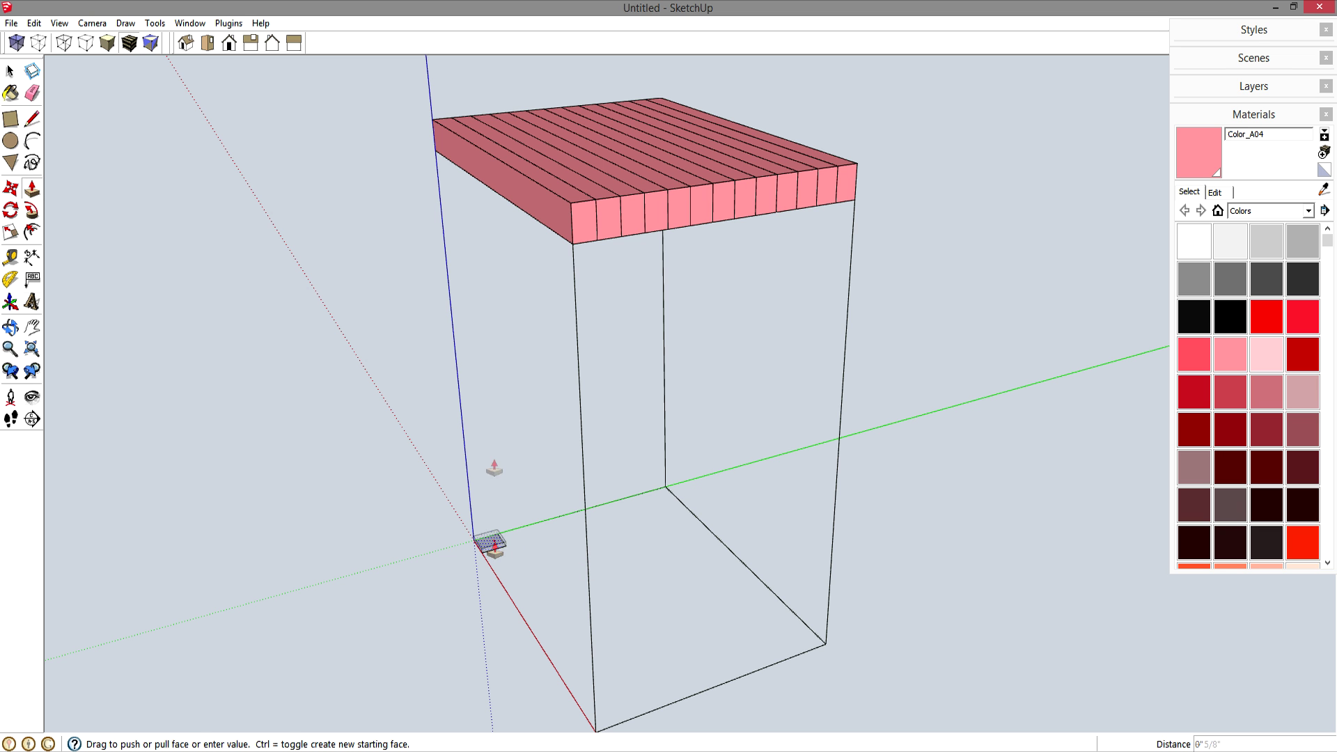
{"action": "left_click", "coordinate": [569, 251]}
Extend the leg's upper end 3/4 inch into the strip top.
{"action": "middle_click_drag", "start_coordinate": [555, 259], "coordinate": [764, 296]}
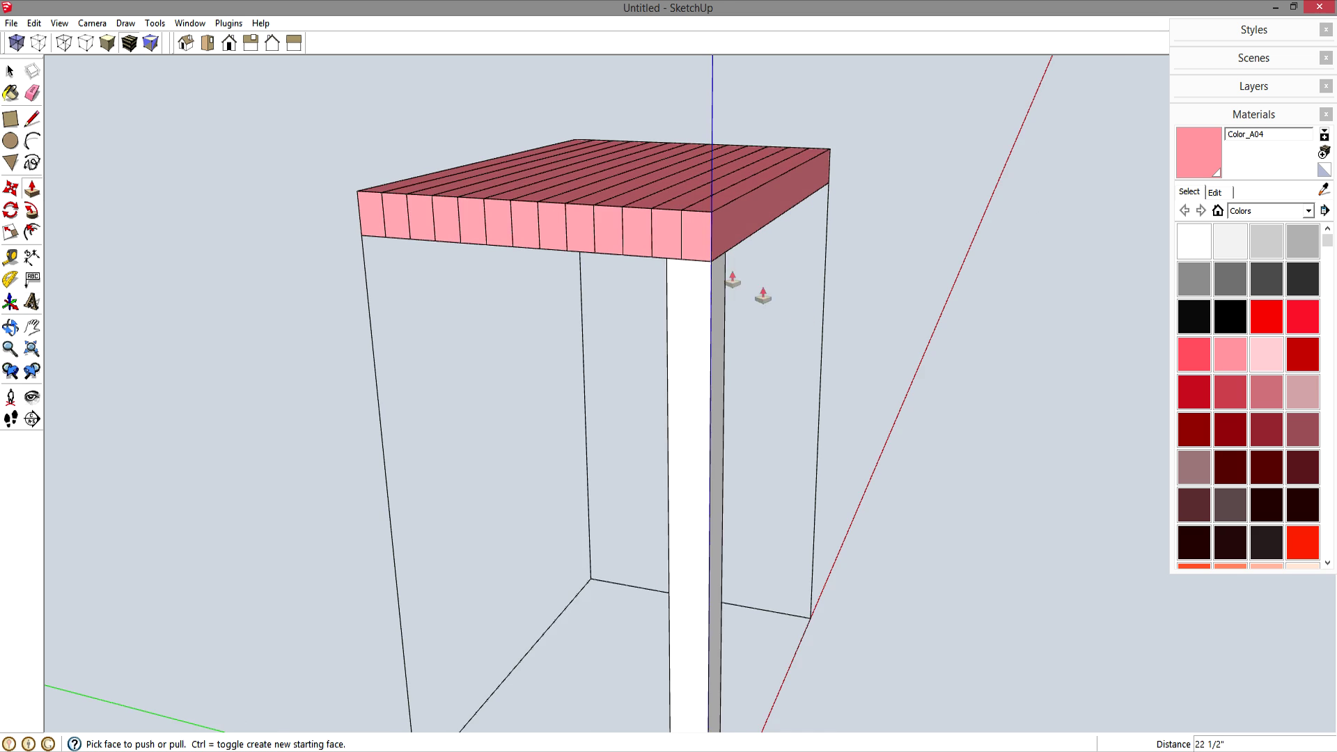
{"action": "scroll", "coordinate": [692, 260], "scroll_direction": "up", "scroll_amount": 5}
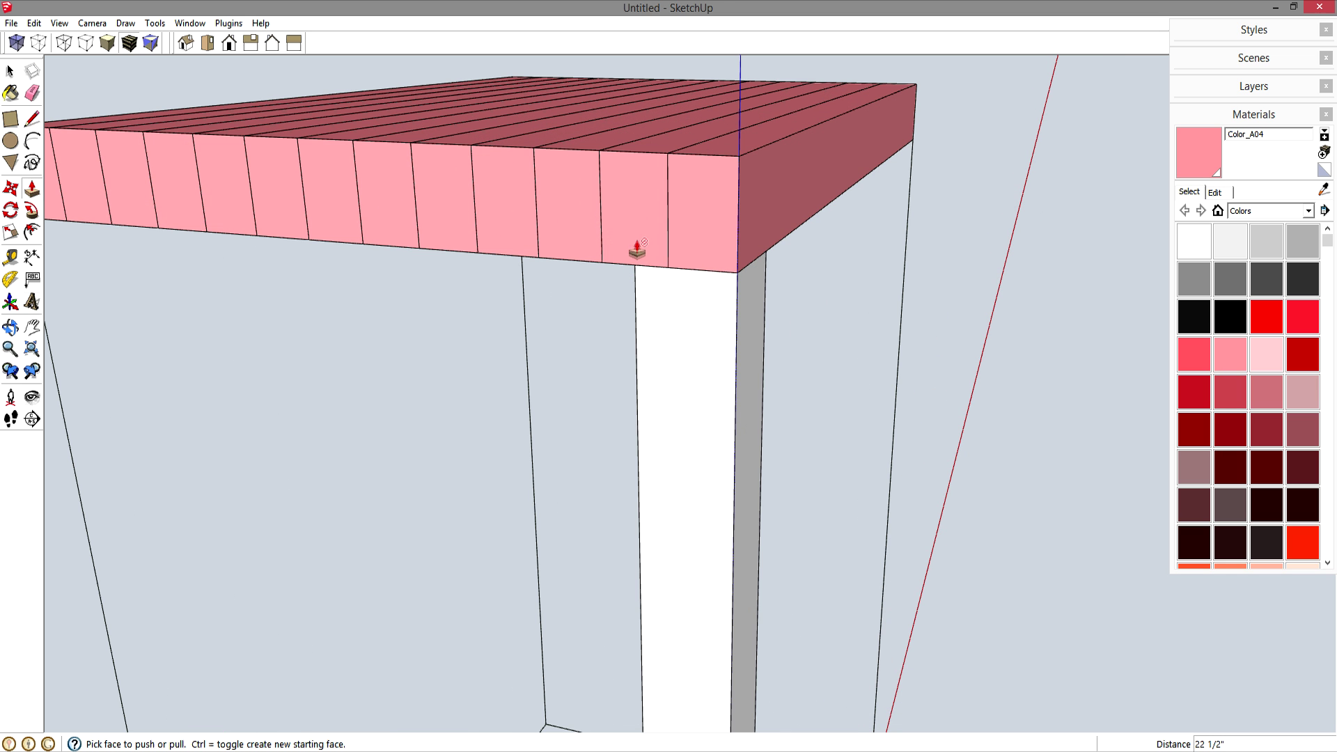
{"action": "left_click", "coordinate": [721, 282]}
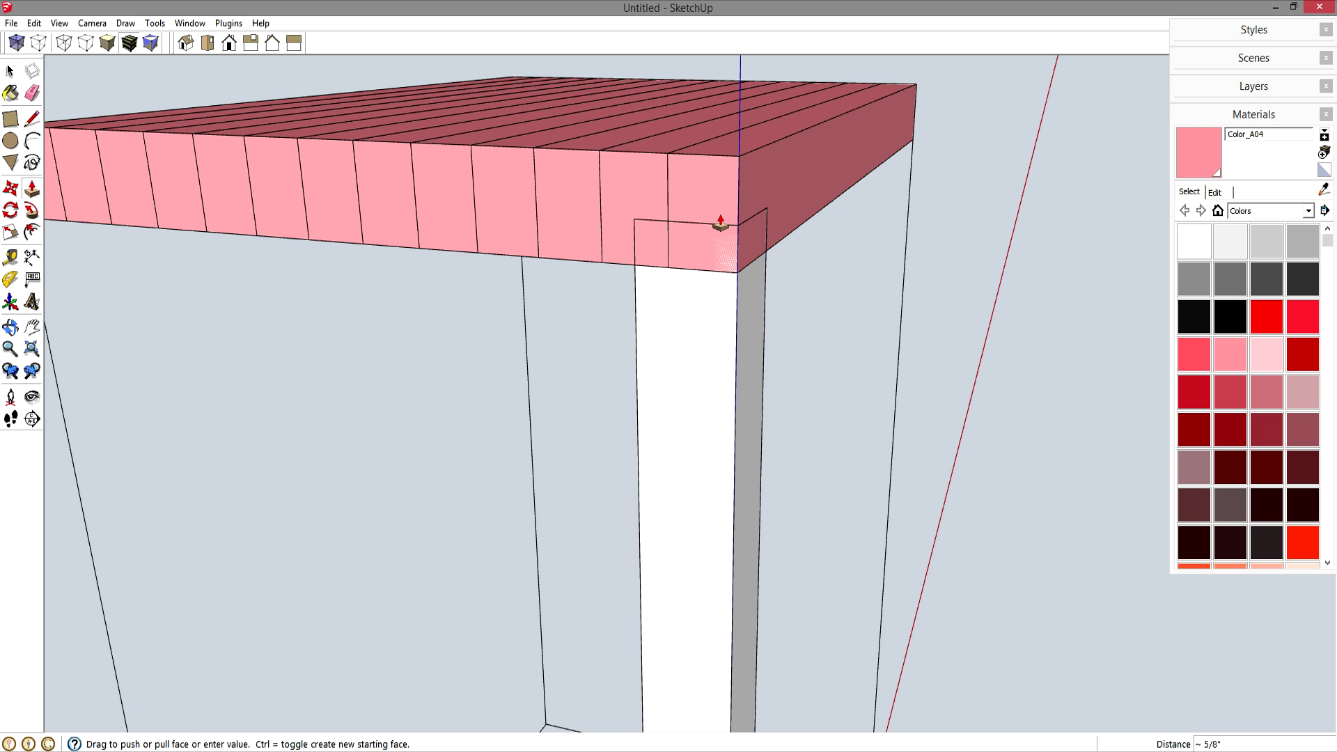
{"action": "key", "text": "Return"}
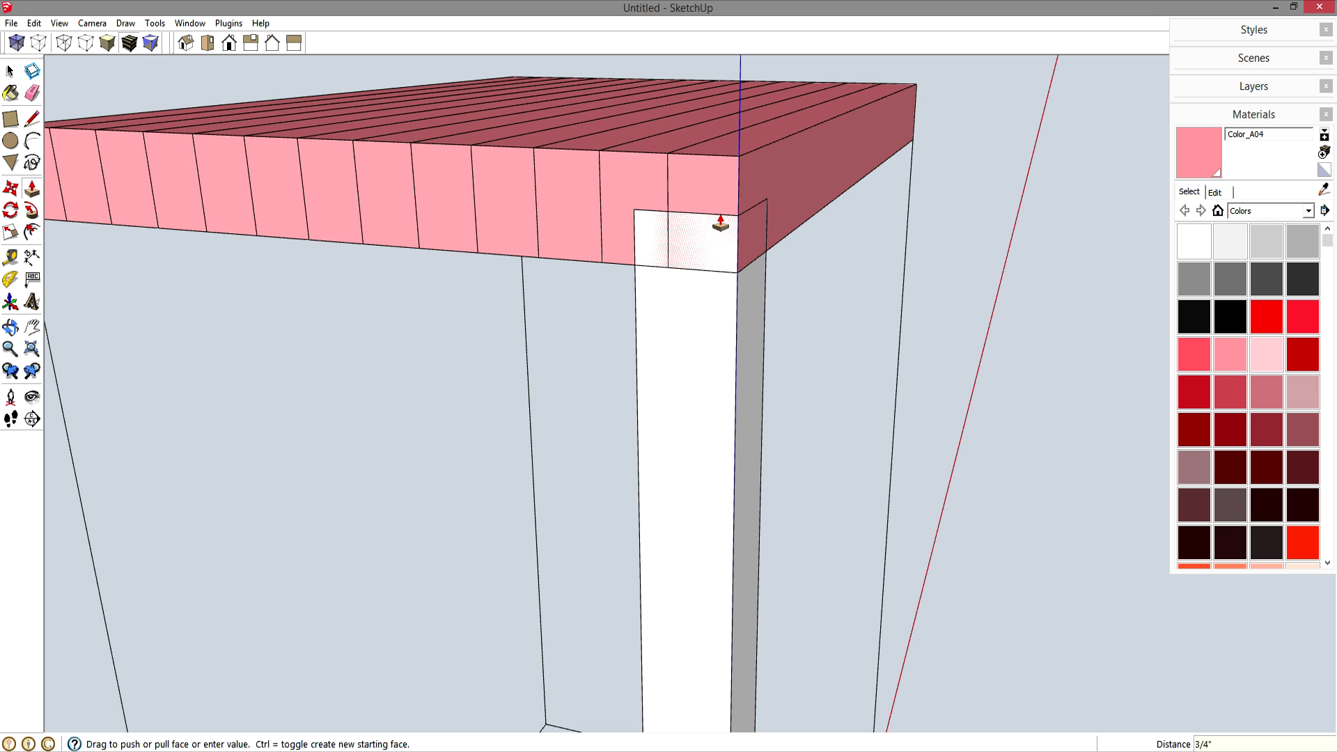
Turn the whole leg at the origin corner into a component.
{"action": "key", "text": "space"}
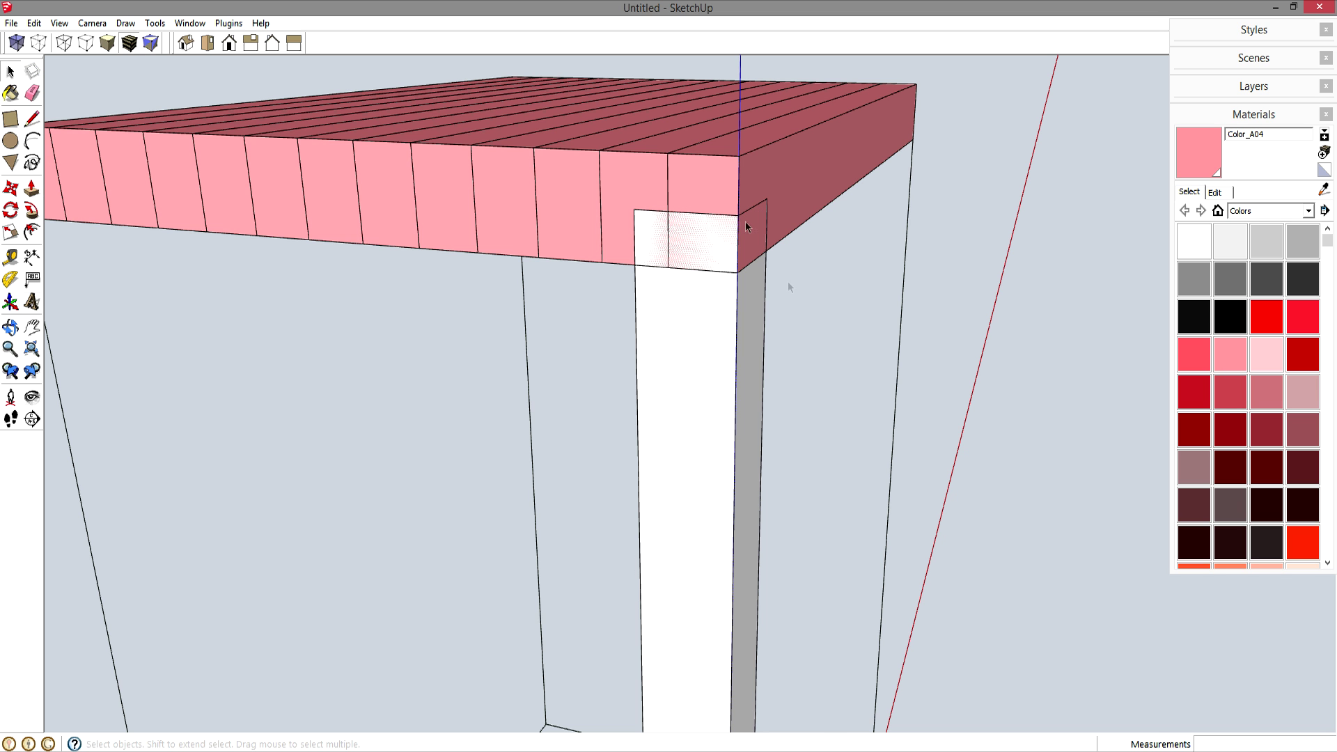
{"action": "scroll", "coordinate": [860, 336], "scroll_direction": "down", "scroll_amount": 3}
{"action": "middle_click_drag", "start_coordinate": [866, 364], "coordinate": [664, 266]}
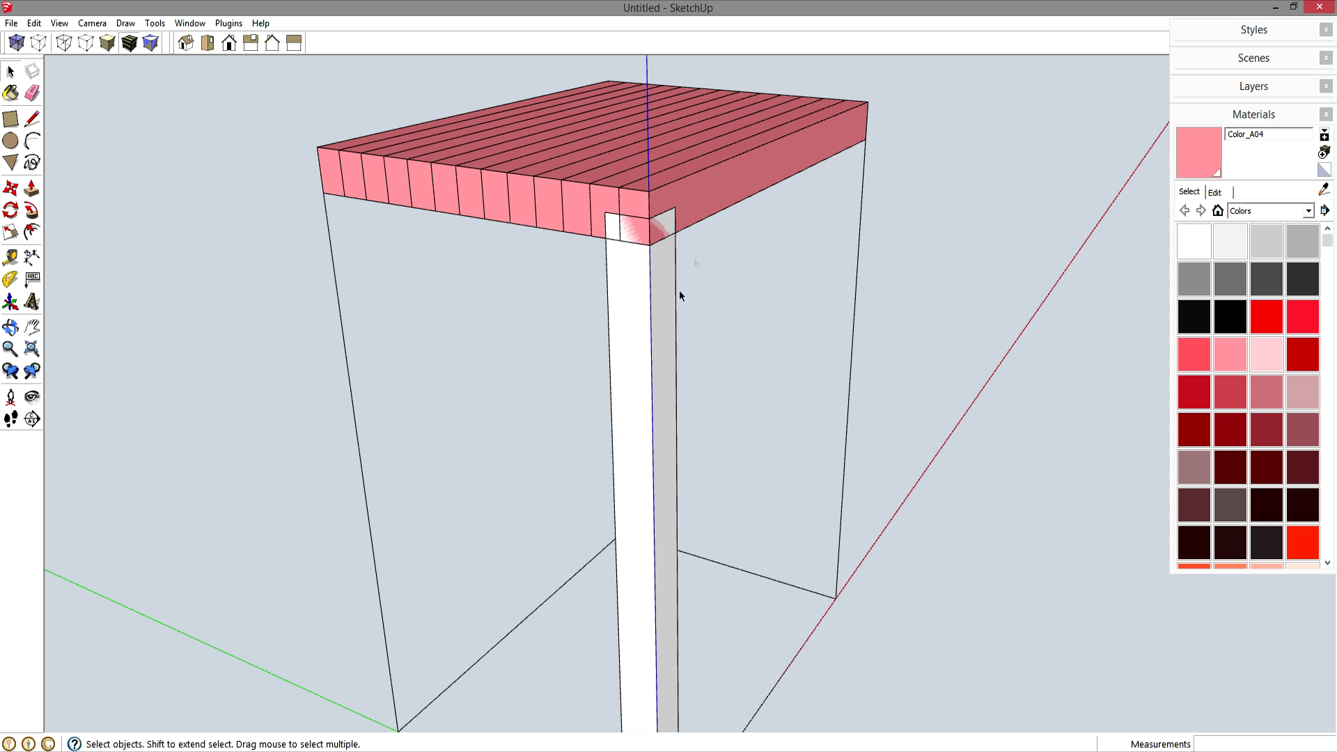
{"action": "triple_click", "coordinate": [667, 403]}
{"action": "key", "text": "g"}
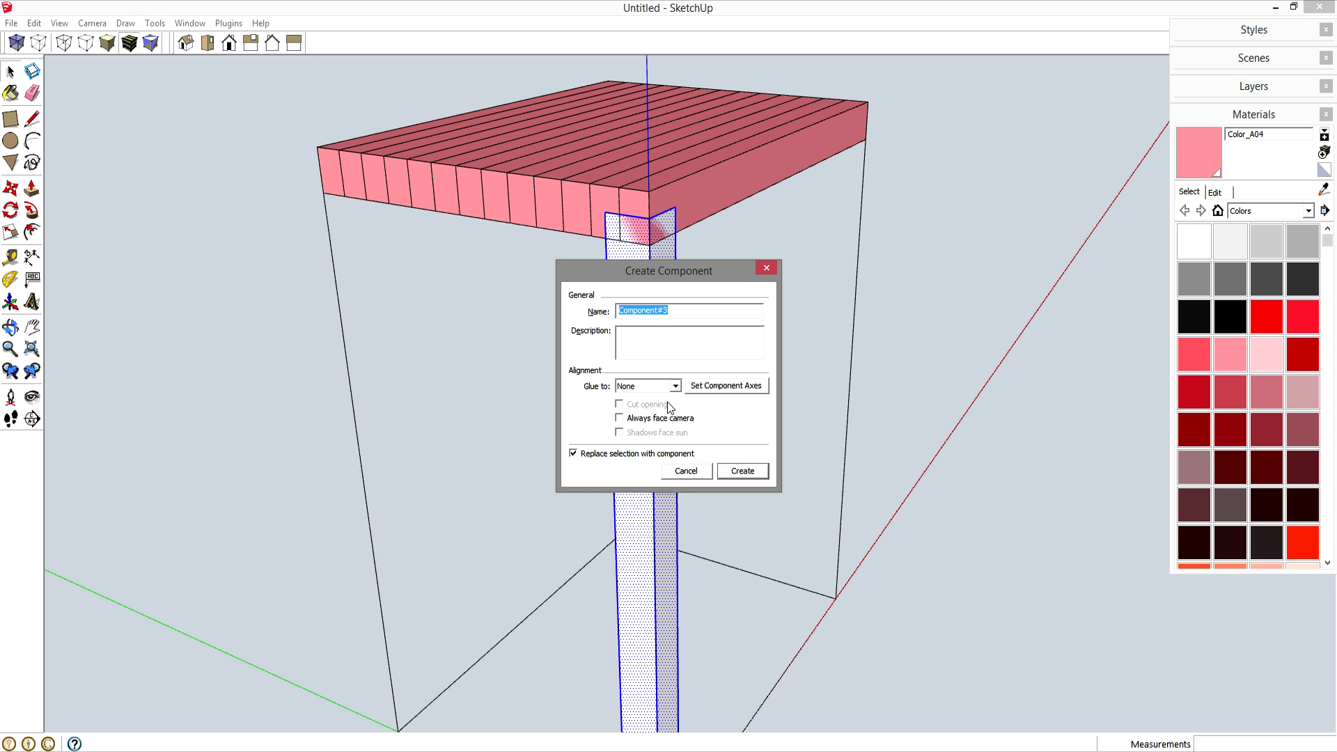
{"action": "key", "text": "Return"}
Paint the leg component light green with Color_F03.
{"action": "scroll", "coordinate": [975, 448], "scroll_direction": "down", "scroll_amount": 3}
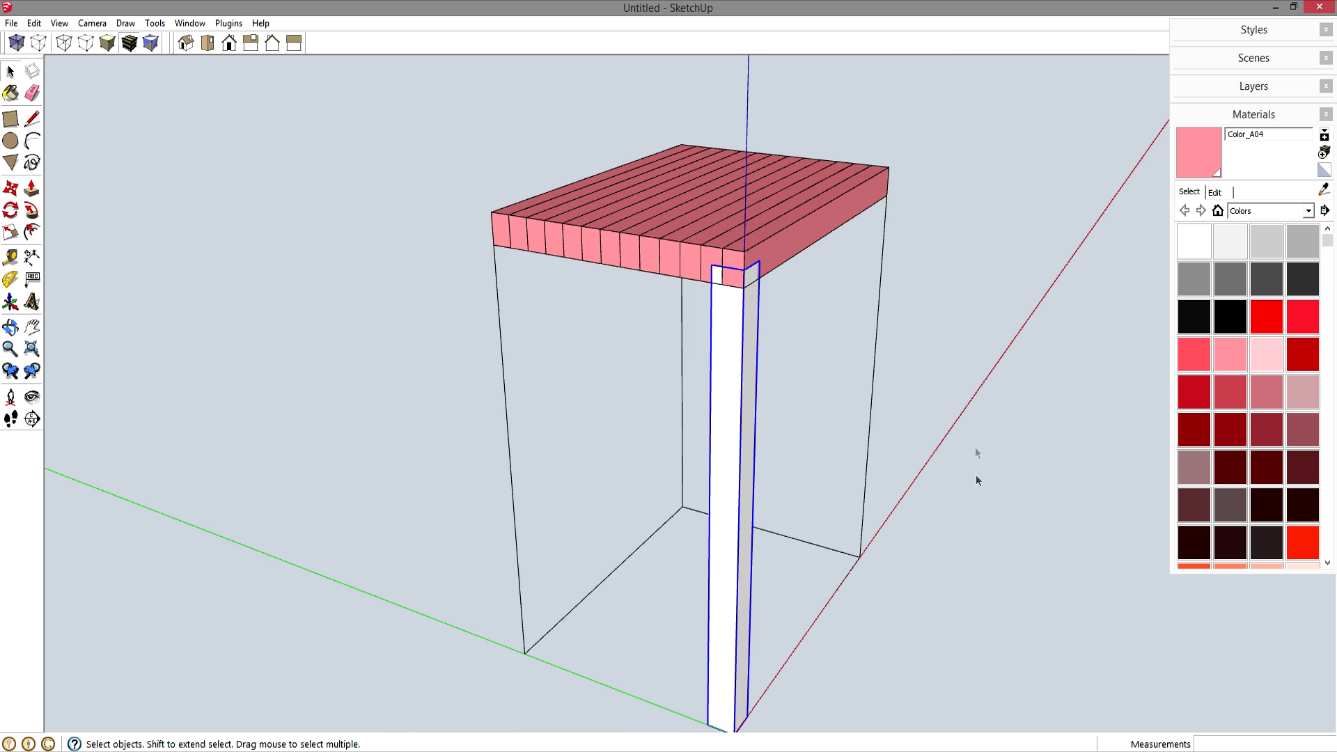
{"action": "left_click_drag", "start_coordinate": [1328, 240], "coordinate": [1328, 369]}
{"action": "left_click", "coordinate": [1231, 377]}
{"action": "left_click", "coordinate": [702, 425]}
{"action": "key", "text": "space"}
Copy the green leg 16 1/2 inches along the red axis to the wireframe's next base corner.
{"action": "middle_click_drag", "start_coordinate": [994, 472], "coordinate": [696, 564]}
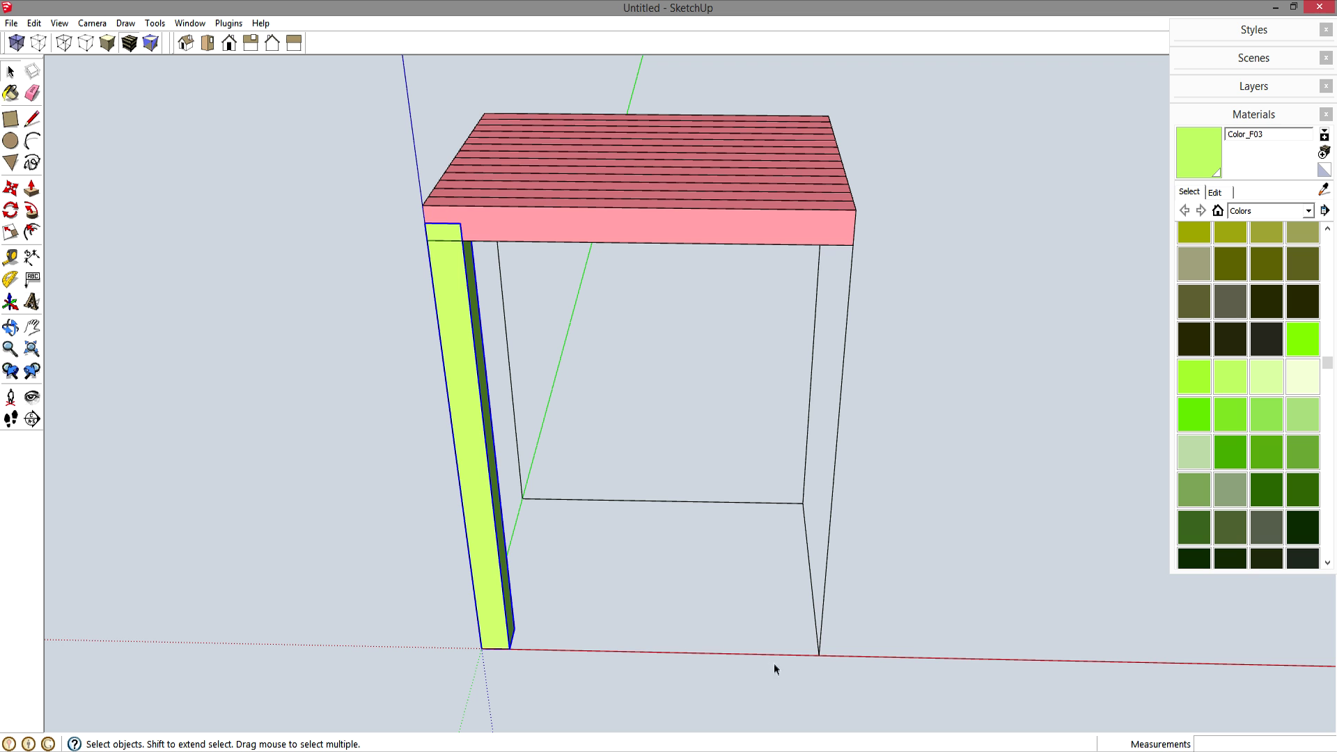
{"action": "key", "text": "m"}
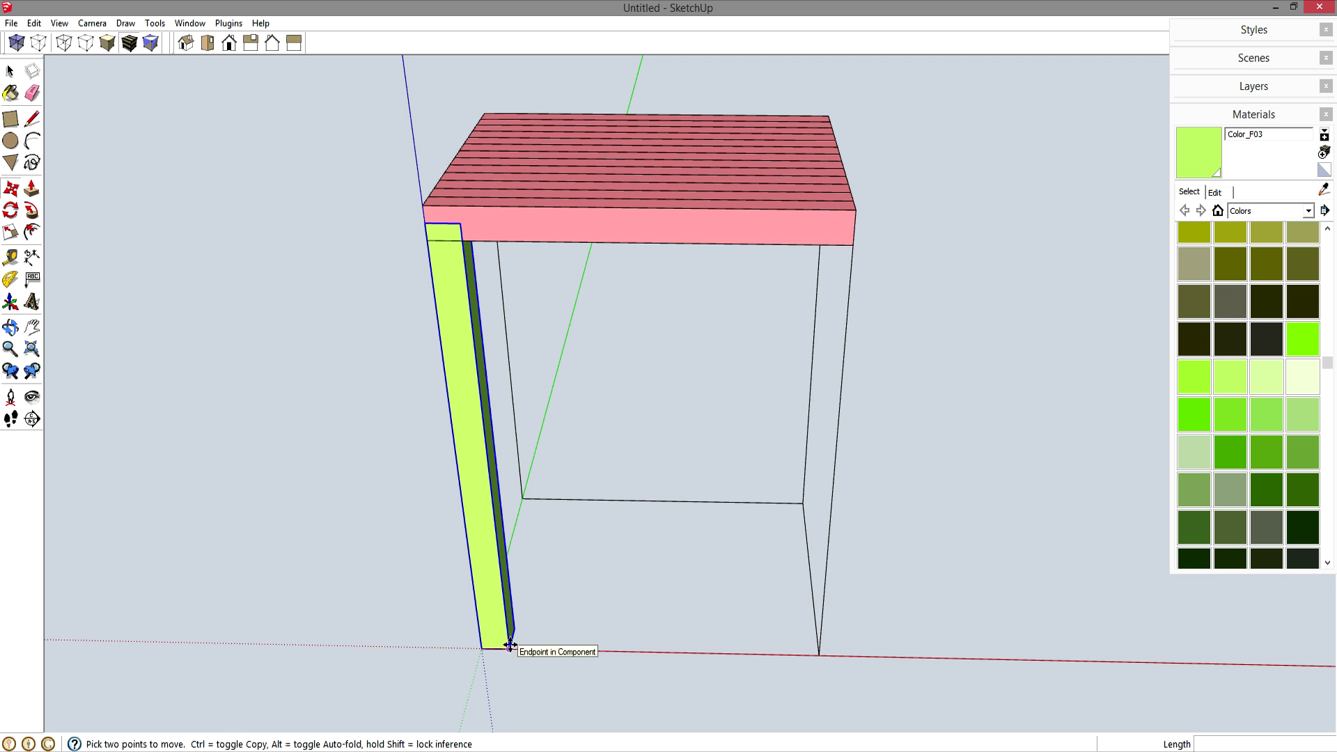
{"action": "left_click", "coordinate": [510, 646]}
{"action": "key", "text": "ctrl"}
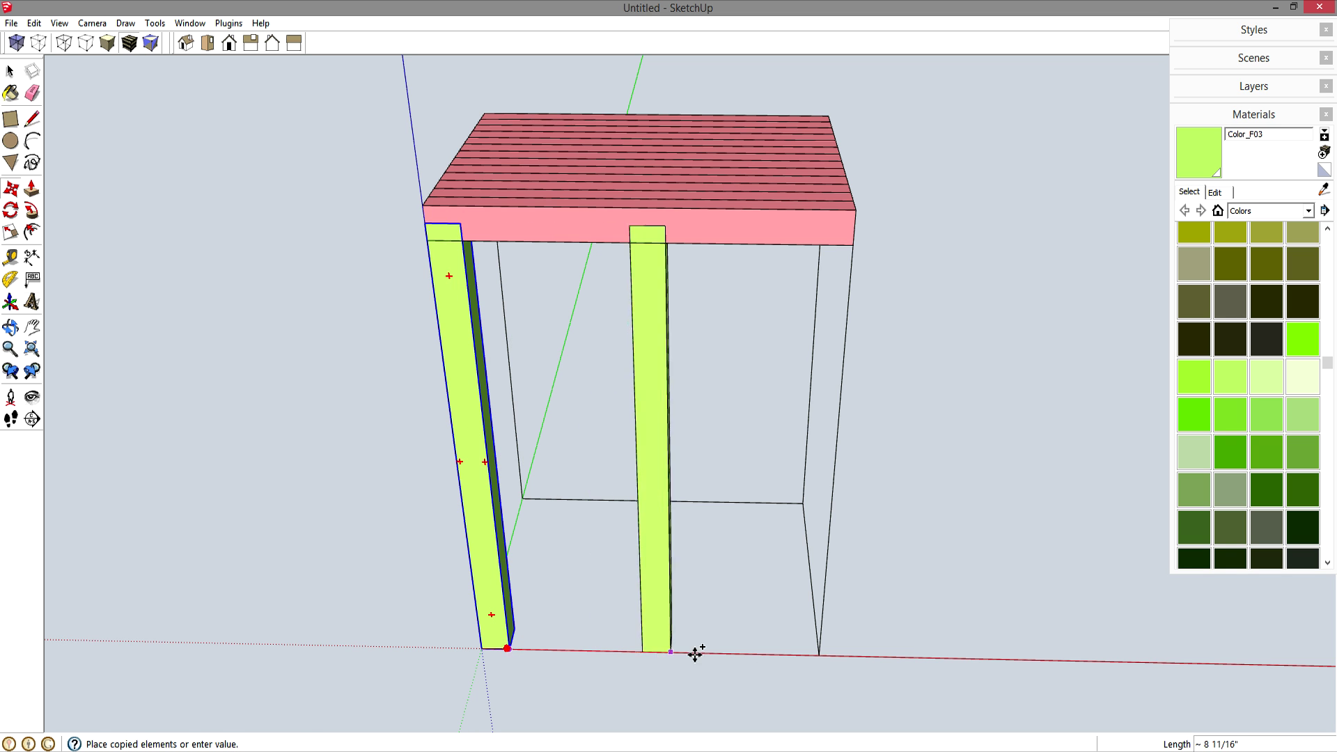
{"action": "left_click", "coordinate": [813, 653]}
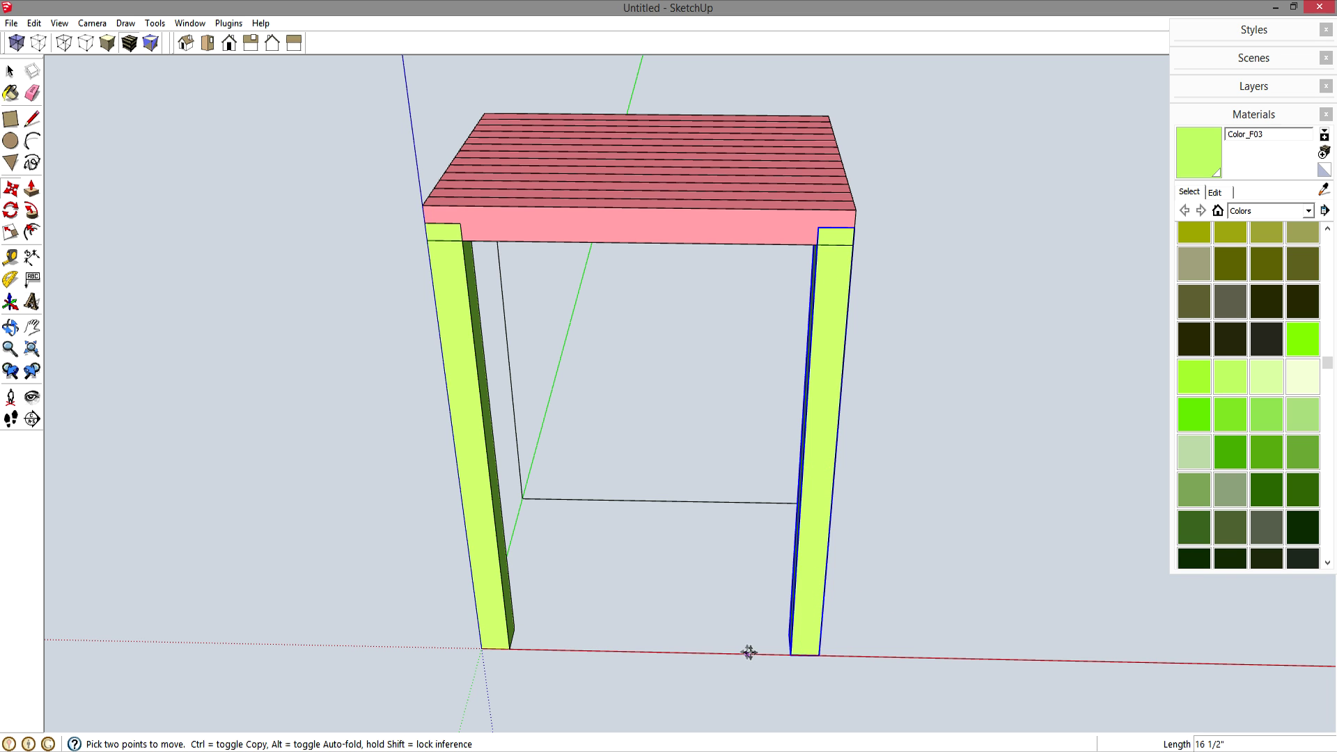
Flip the copied leg along the component's red axis.
{"action": "right_click", "coordinate": [802, 596]}
{"action": "mouse_move", "coordinate": [862, 538]}
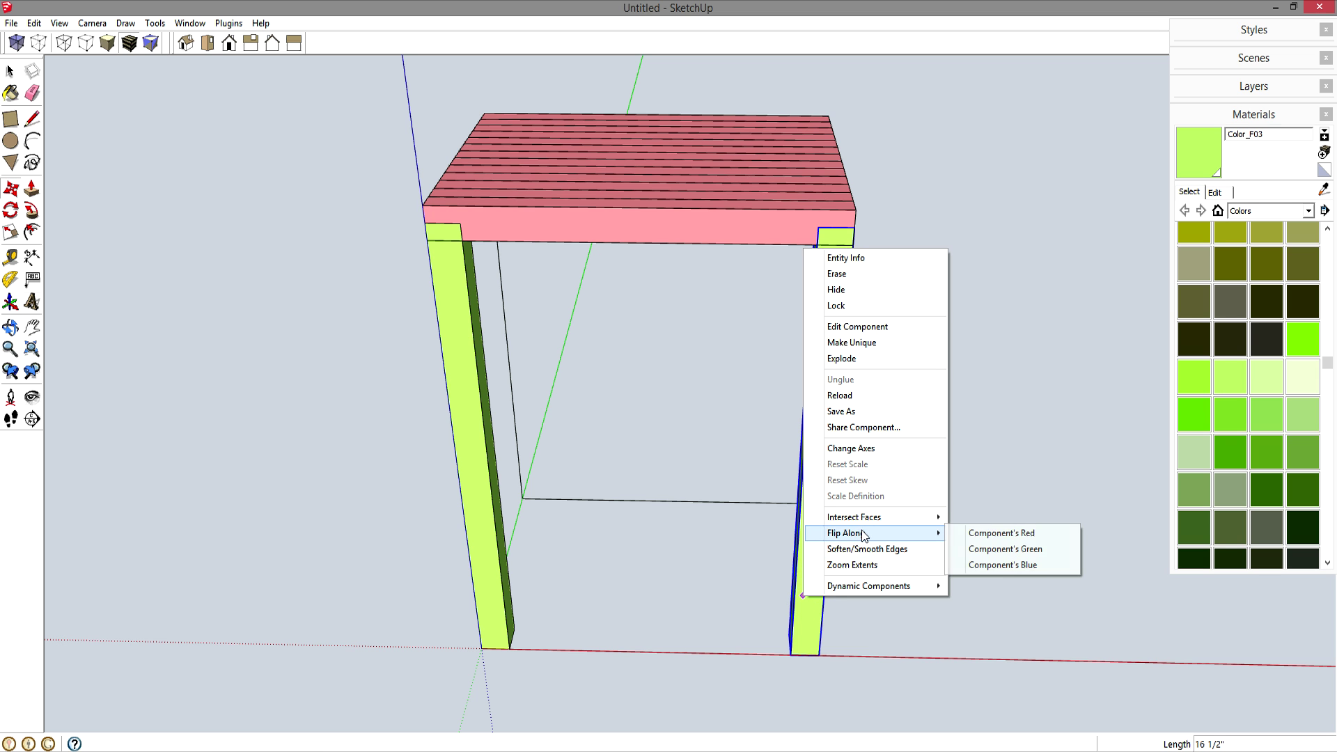
{"action": "left_click", "coordinate": [996, 534]}
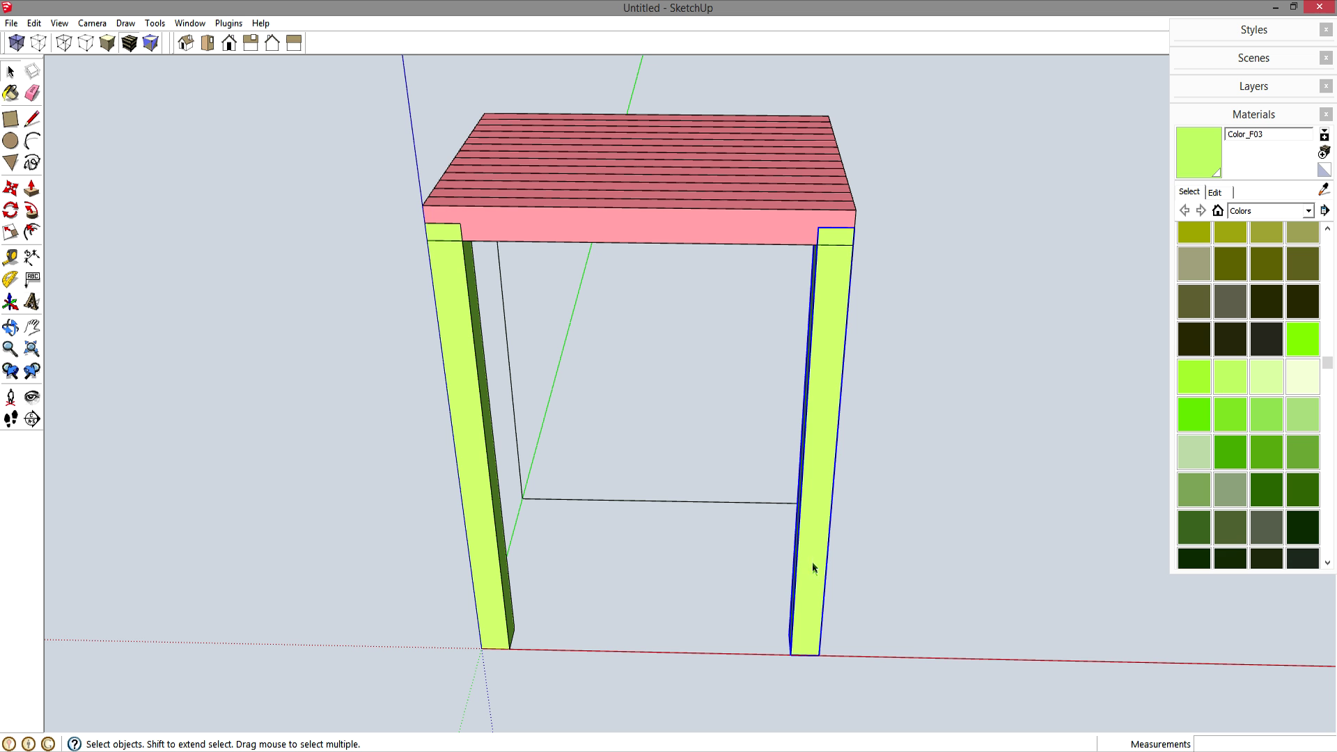
Copy both legs together 11 1/2 inches along the green axis to the opposite side of the wireframe.
{"action": "middle_click_drag", "start_coordinate": [831, 590], "coordinate": [510, 517]}
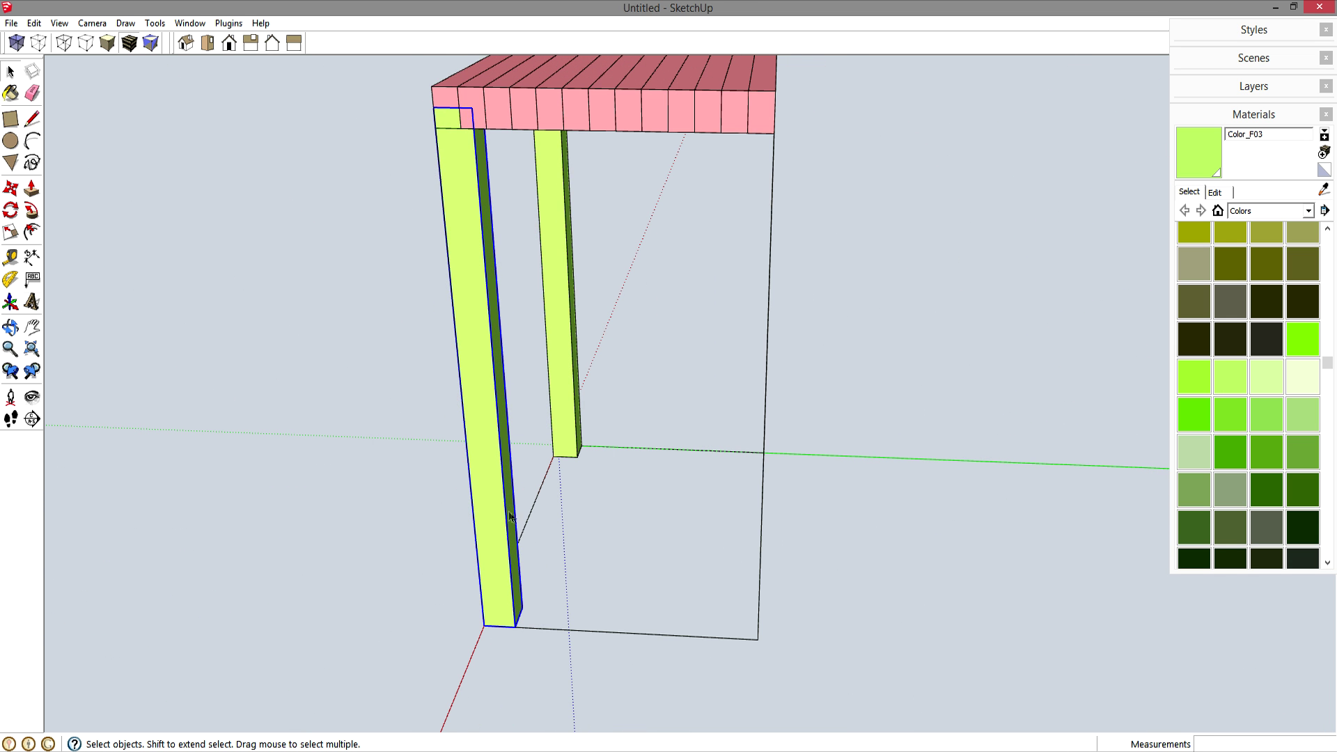
{"action": "left_click", "coordinate": [562, 428], "text": "shift"}
{"action": "key", "text": "m"}
{"action": "key", "text": "ctrl"}
{"action": "left_click", "coordinate": [517, 627]}
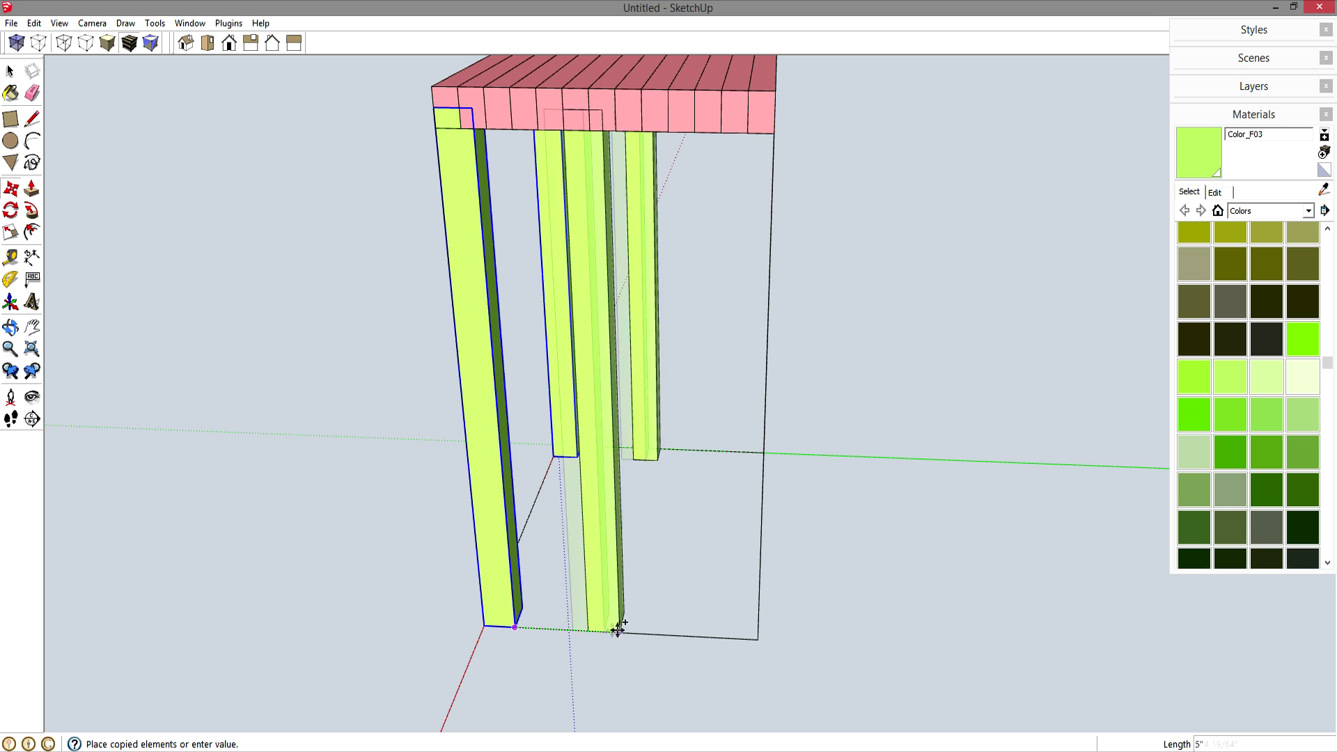
{"action": "left_click", "coordinate": [753, 639]}
Flip the two copied legs along the green direction and deselect them.
{"action": "right_click", "coordinate": [751, 626]}
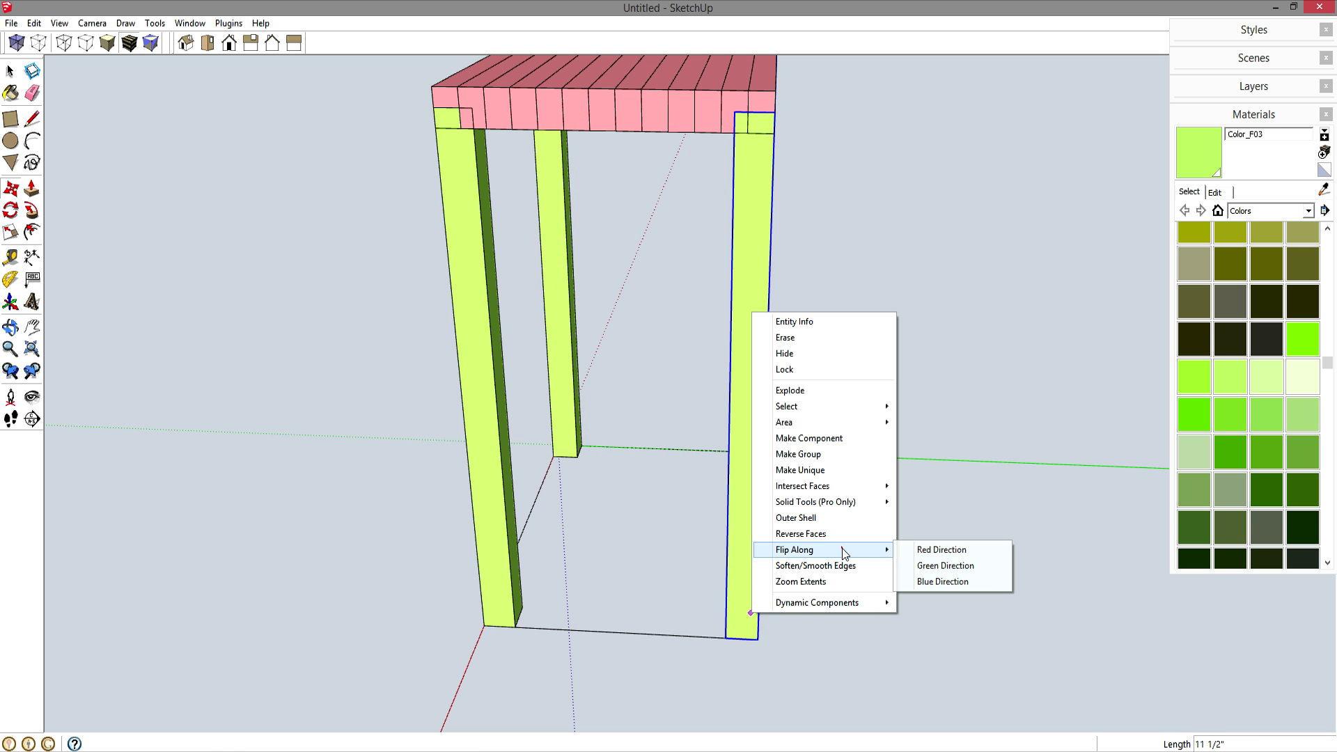
{"action": "left_click", "coordinate": [902, 565]}
{"action": "key", "text": "space"}
{"action": "left_click", "coordinate": [890, 566]}
Draw a rectangle 18 inches long and 1.5 inches high across the lower outer faces of the two legs on the red axis.
{"action": "middle_click_drag", "start_coordinate": [520, 574], "coordinate": [787, 536]}
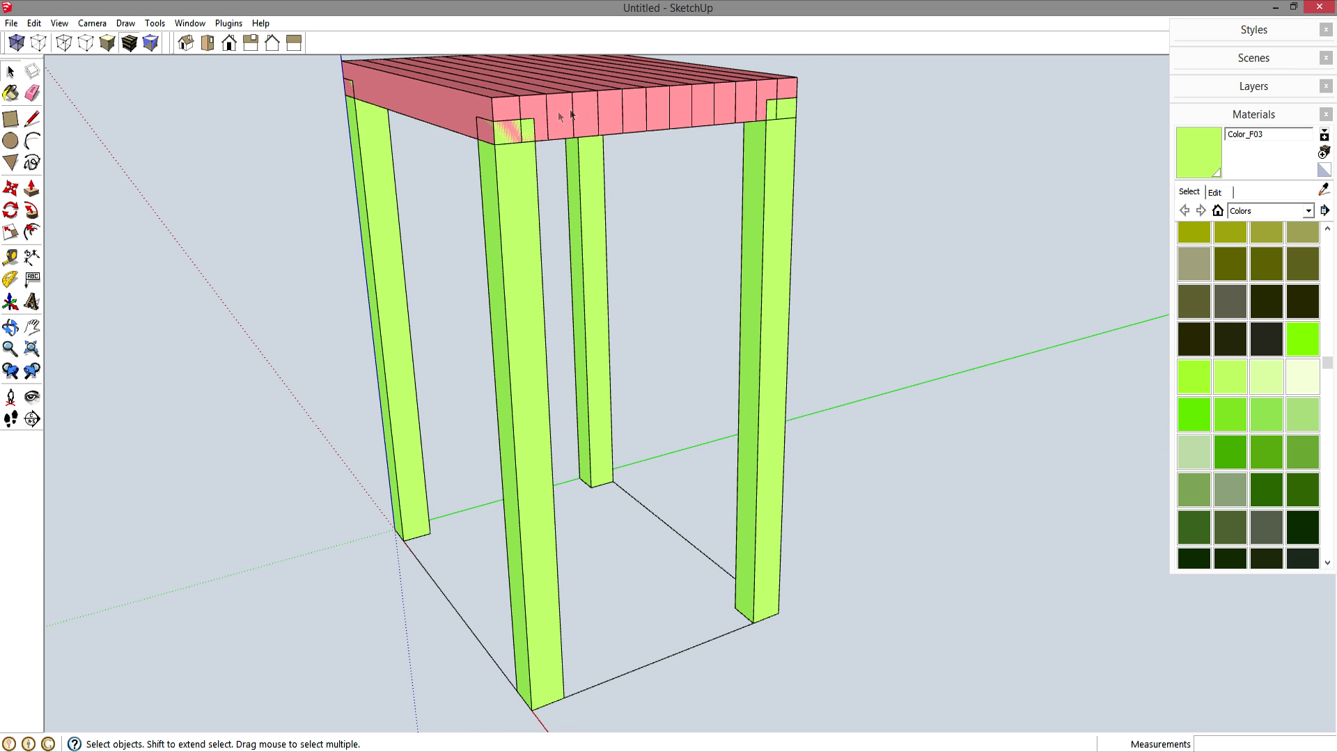
{"action": "middle_click_drag", "start_coordinate": [741, 388], "coordinate": [727, 527]}
{"action": "middle_click_drag", "start_coordinate": [636, 409], "coordinate": [744, 523]}
{"action": "middle_click_drag", "start_coordinate": [661, 634], "coordinate": [440, 578]}
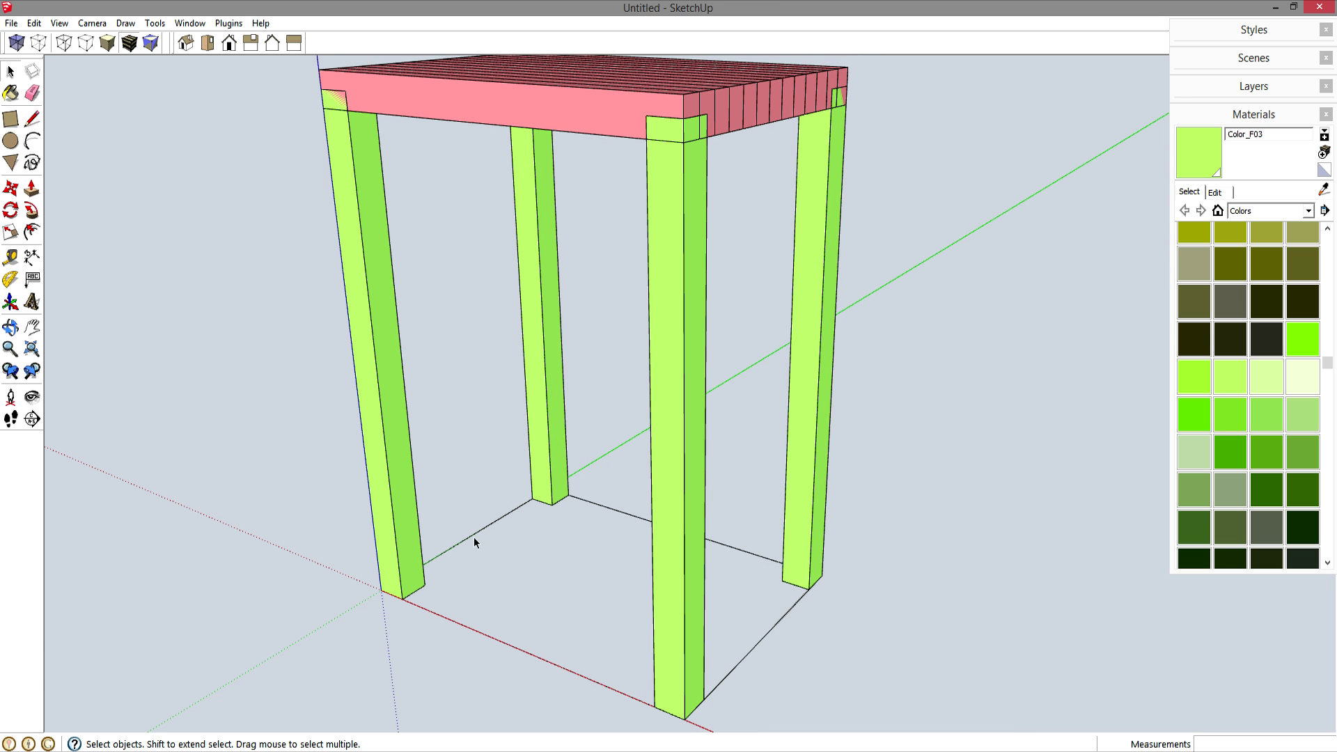
{"action": "middle_click_drag", "start_coordinate": [687, 592], "coordinate": [785, 609]}
{"action": "key", "text": "r"}
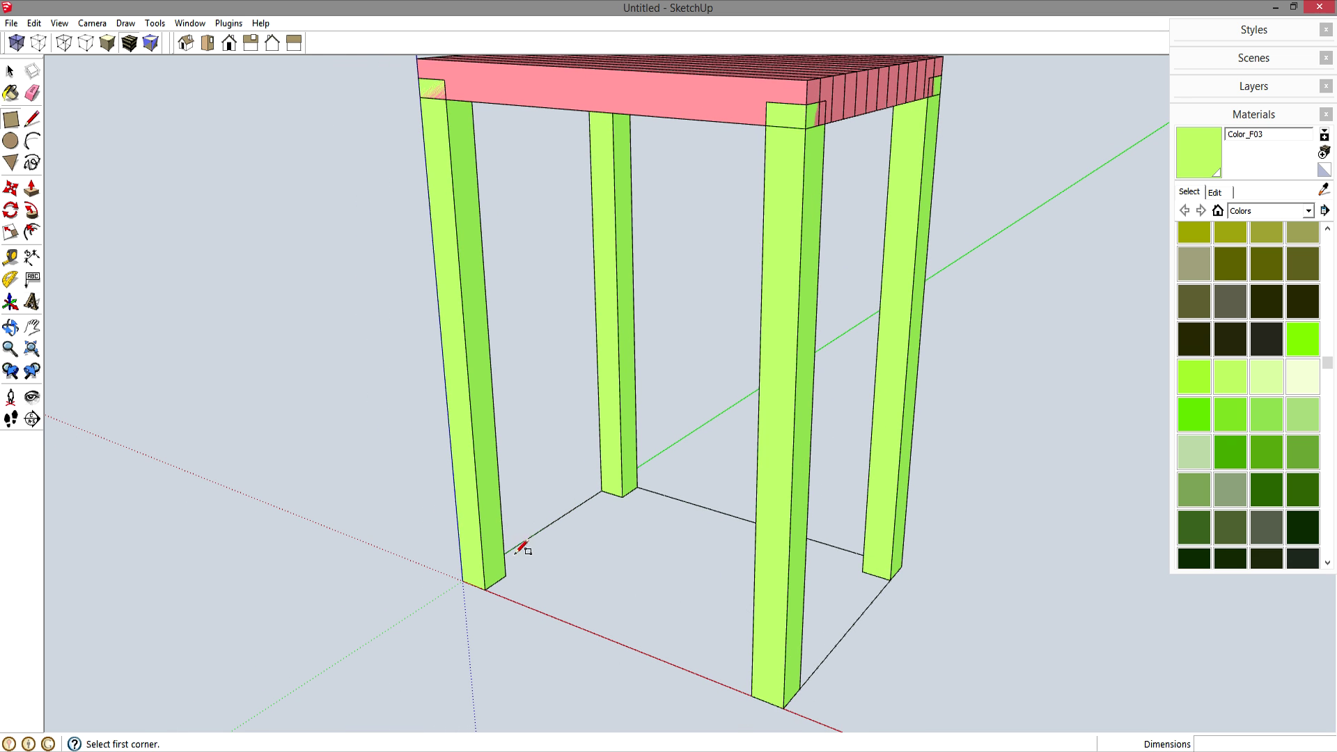
{"action": "left_click", "coordinate": [453, 473]}
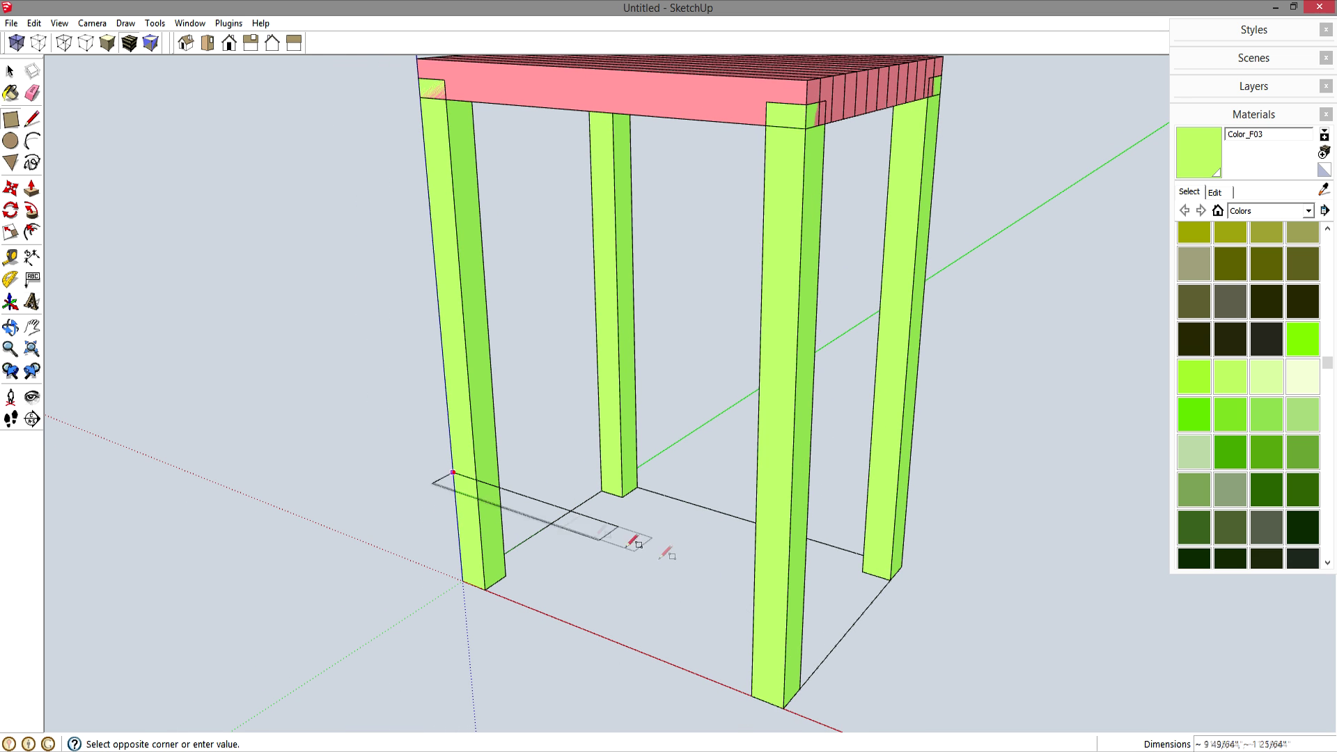
{"action": "left_click", "coordinate": [786, 626]}
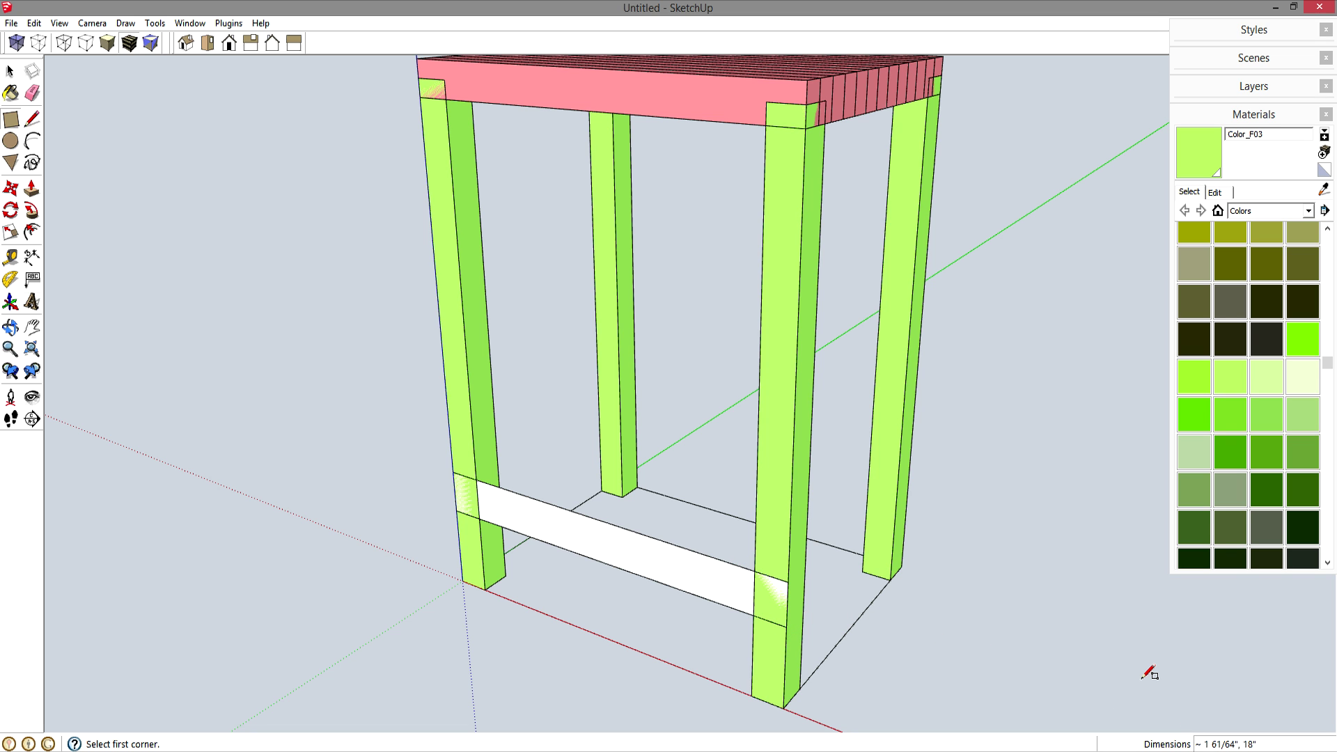
{"action": "type", "text": "1.5,"}
{"action": "key", "text": "Return"}
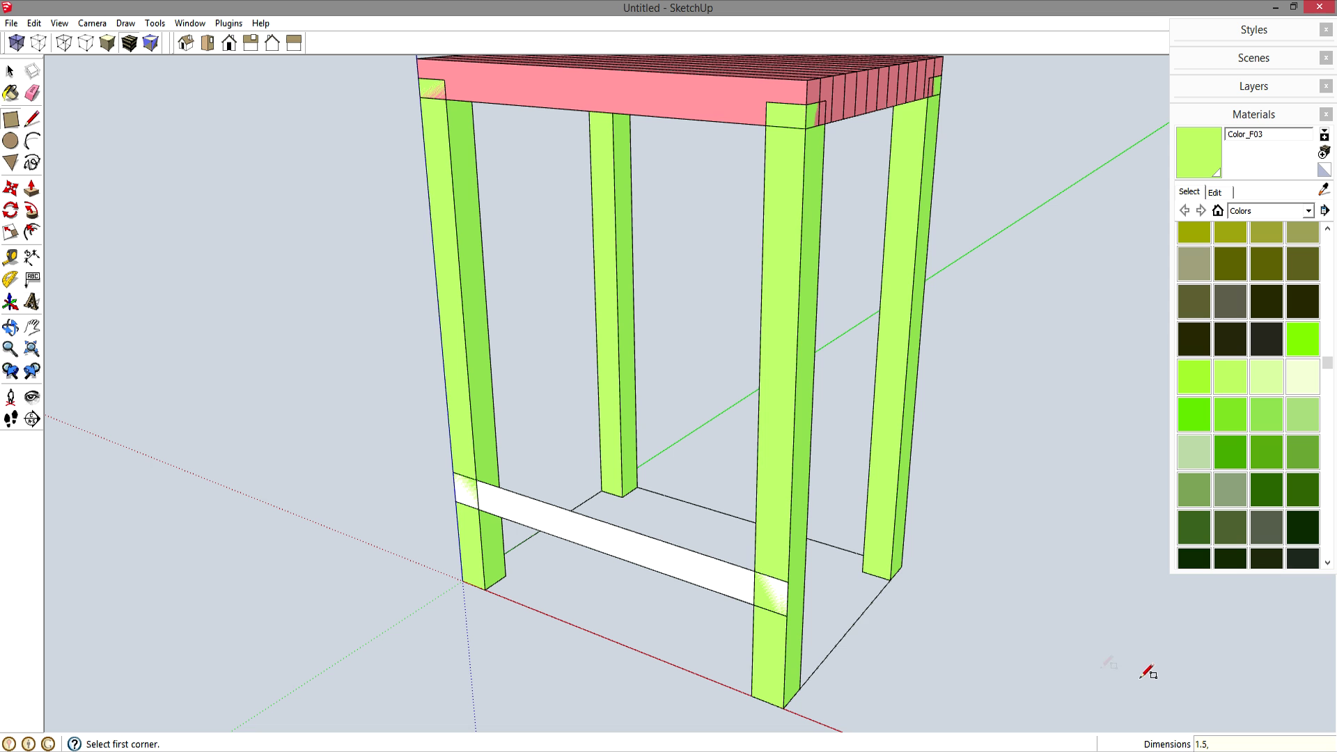
Extrude the long rectangle 1 1/2 inches inward through the legs to form a stretcher.
{"action": "key", "text": "p"}
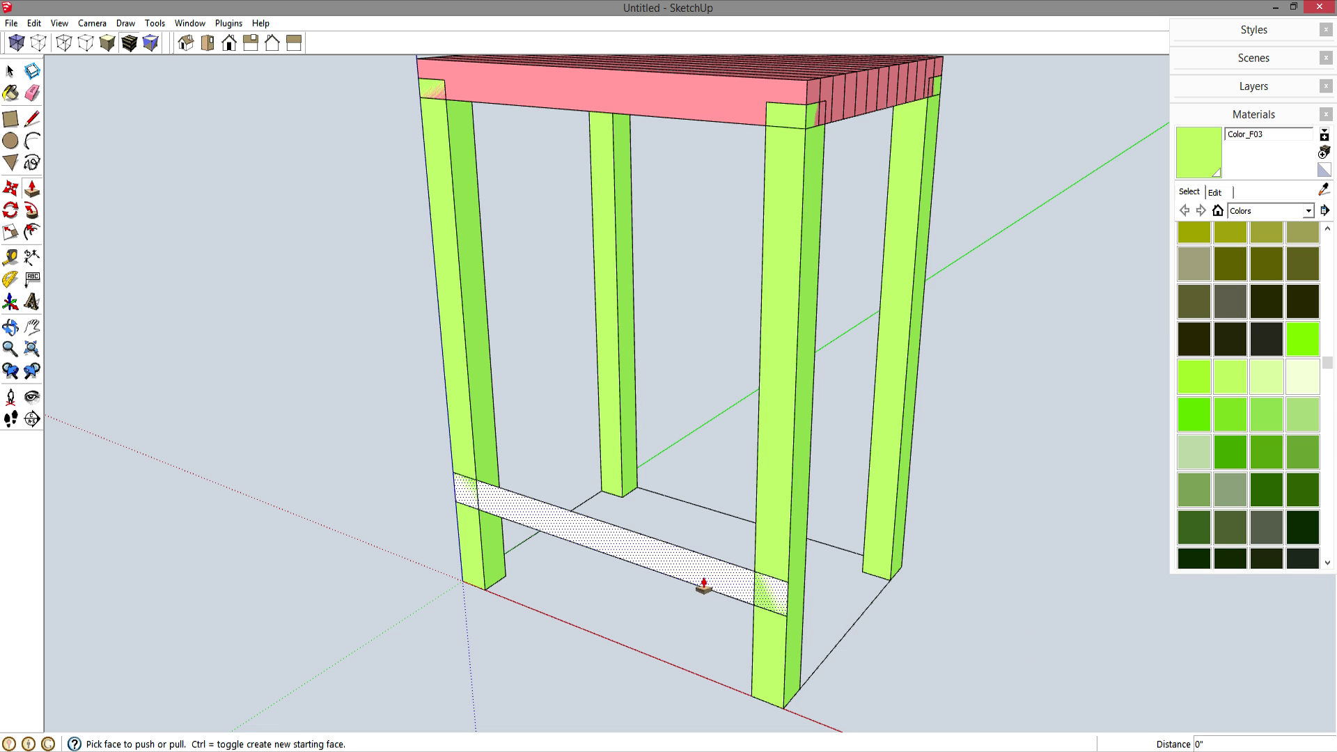
{"action": "left_click", "coordinate": [703, 575]}
{"action": "left_click", "coordinate": [801, 572]}
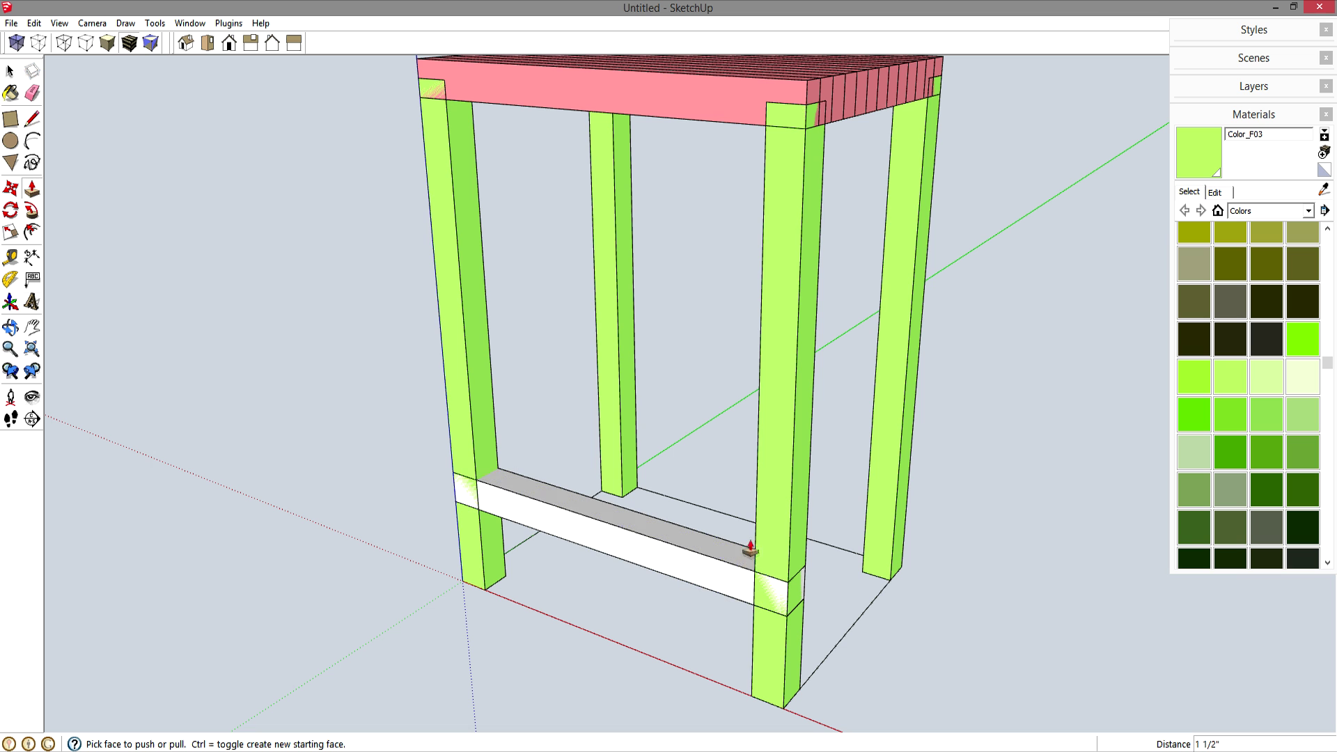
Turn the whole long stretcher into a component.
{"action": "key", "text": "space"}
{"action": "triple_click", "coordinate": [697, 576]}
{"action": "key", "text": "g"}
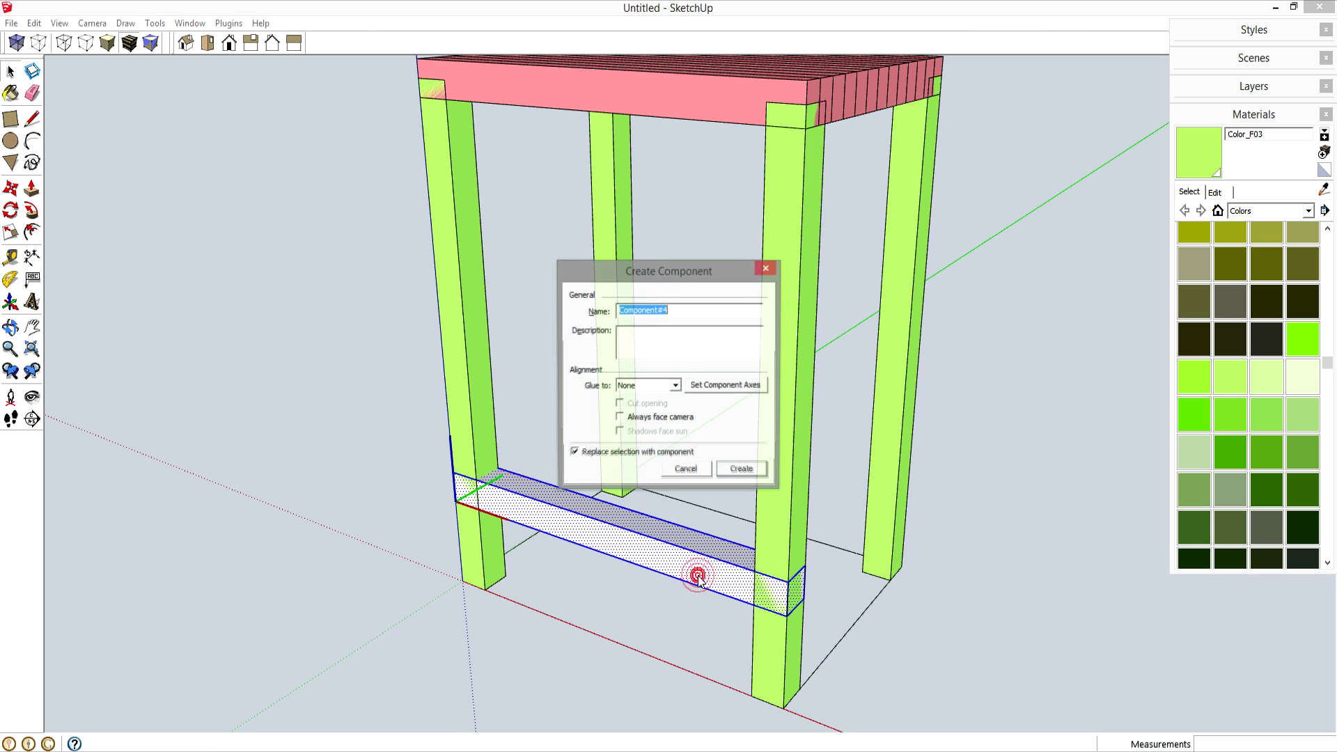
{"action": "key", "text": "Return"}
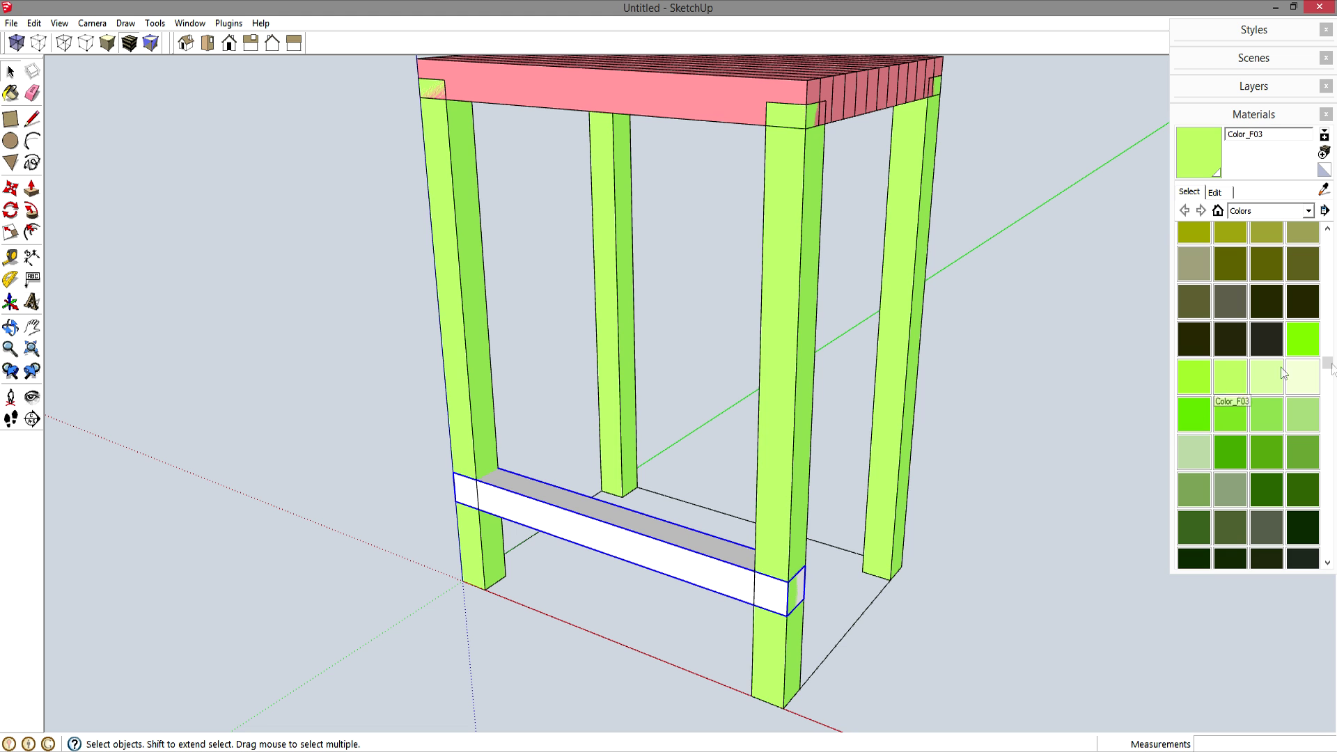
Paint the long stretcher light cyan with Color_H04.
{"action": "left_click_drag", "start_coordinate": [1328, 363], "coordinate": [1328, 409]}
{"action": "left_click", "coordinate": [1194, 439]}
{"action": "left_click", "coordinate": [661, 551]}
{"action": "key", "text": "space"}
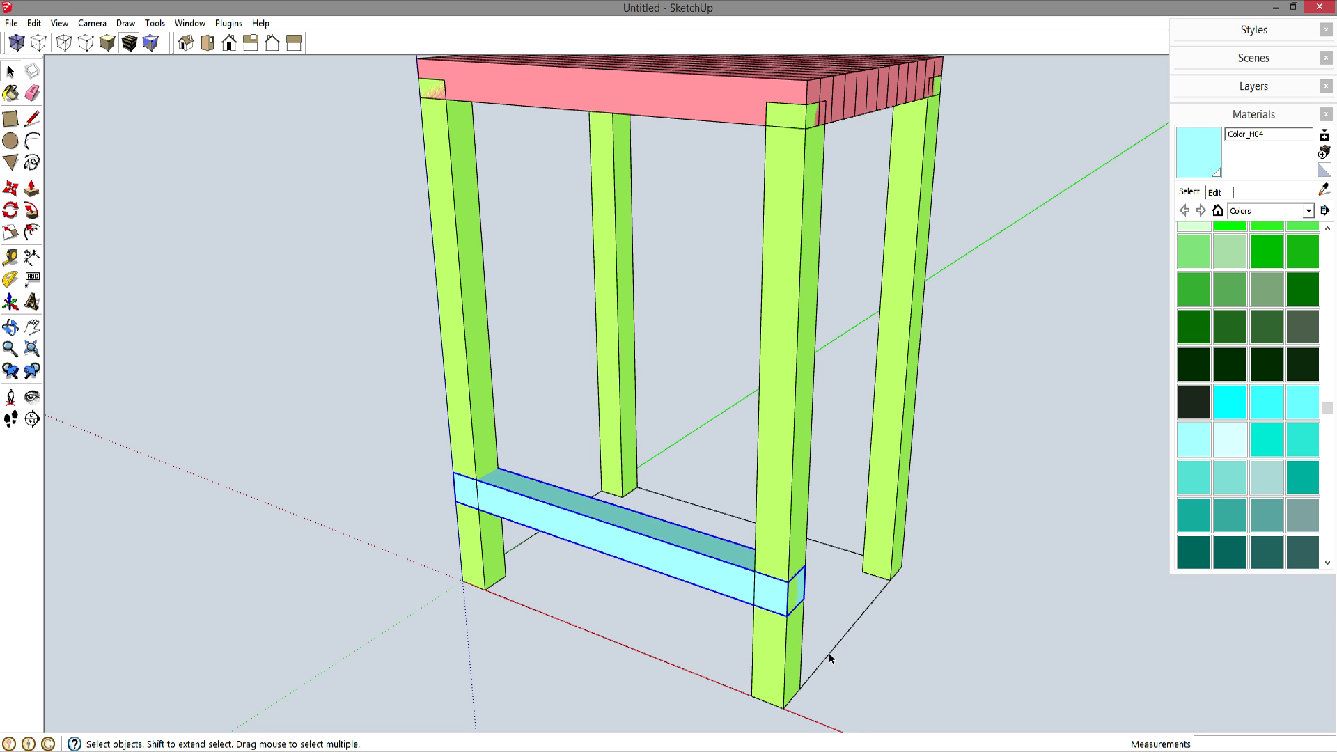
Place a guide line 6 inches above the bottom edge of the leg, parallel to the red axis.
{"action": "key", "text": "t"}
{"action": "left_click", "coordinate": [766, 700]}
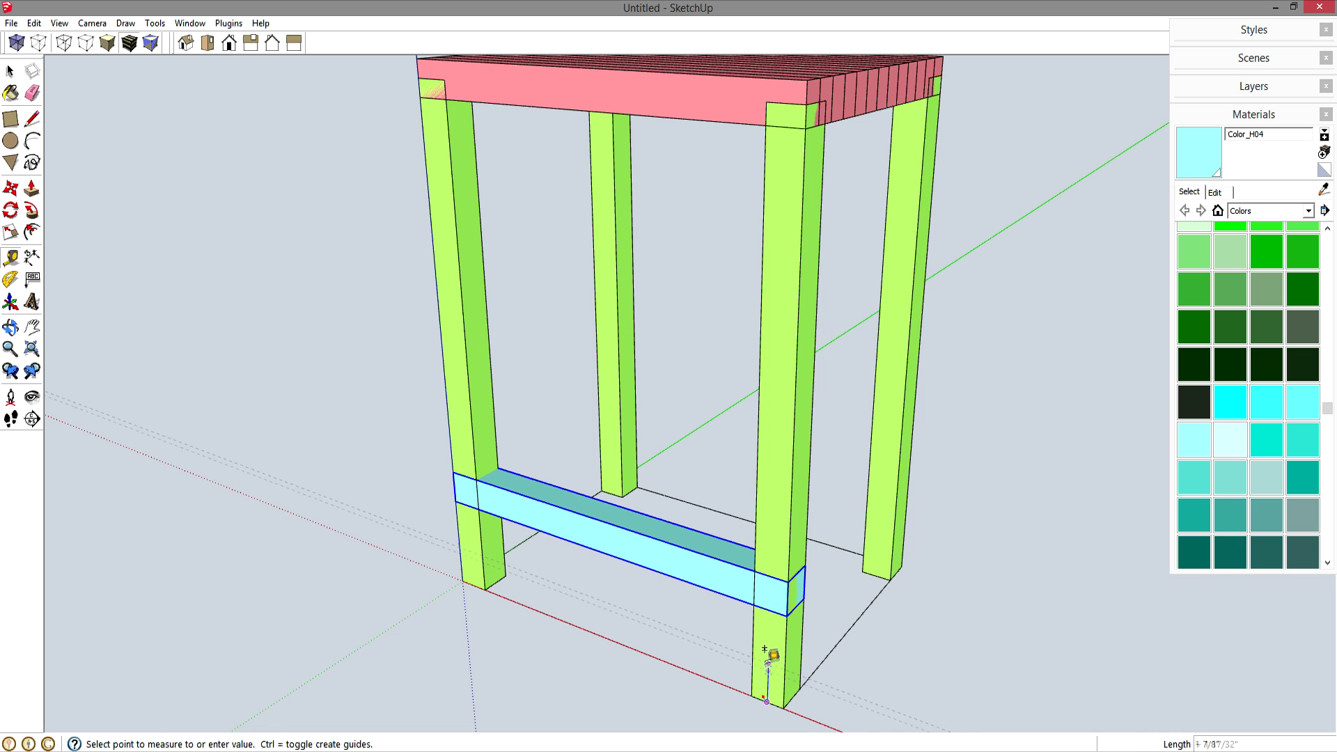
{"action": "type", "text": "6"}
{"action": "key", "text": "Return"}
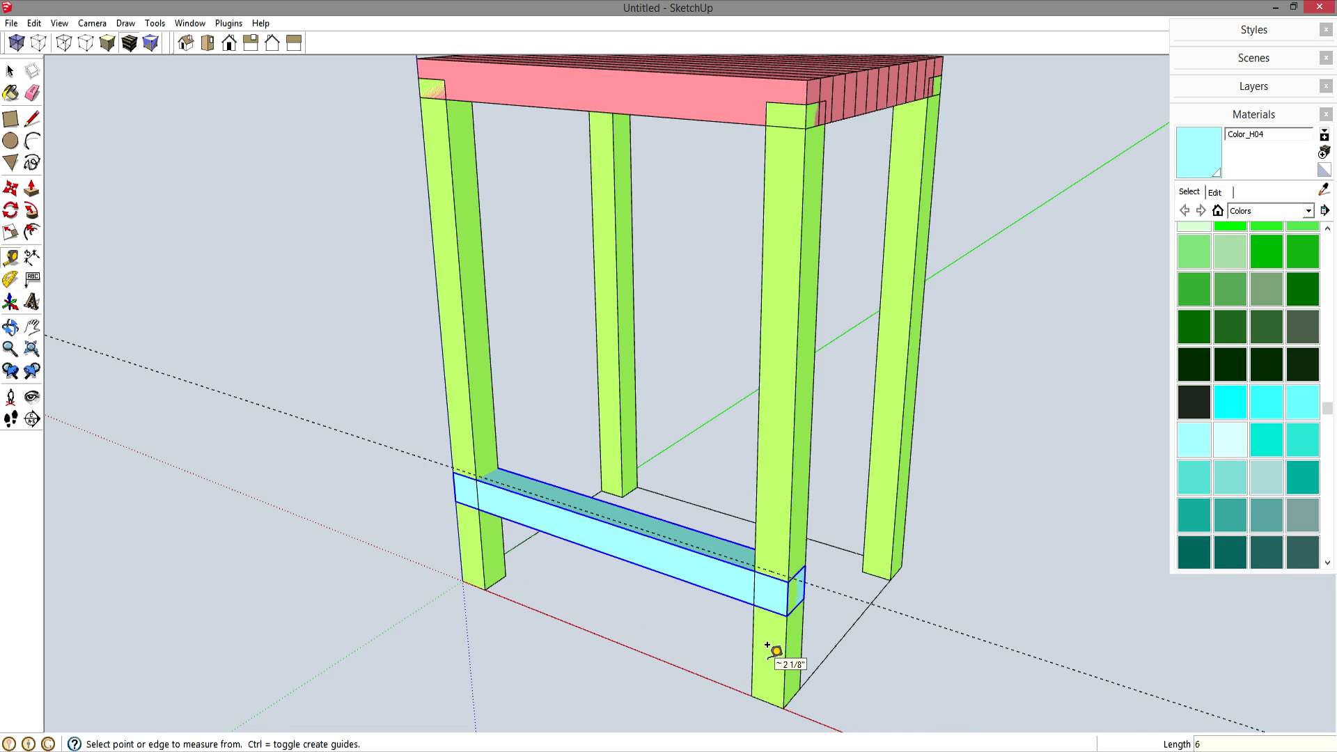
Move the cyan stretcher vertically so its upper edge sits on the guide line, and clear the guide and selection.
{"action": "key", "text": "m"}
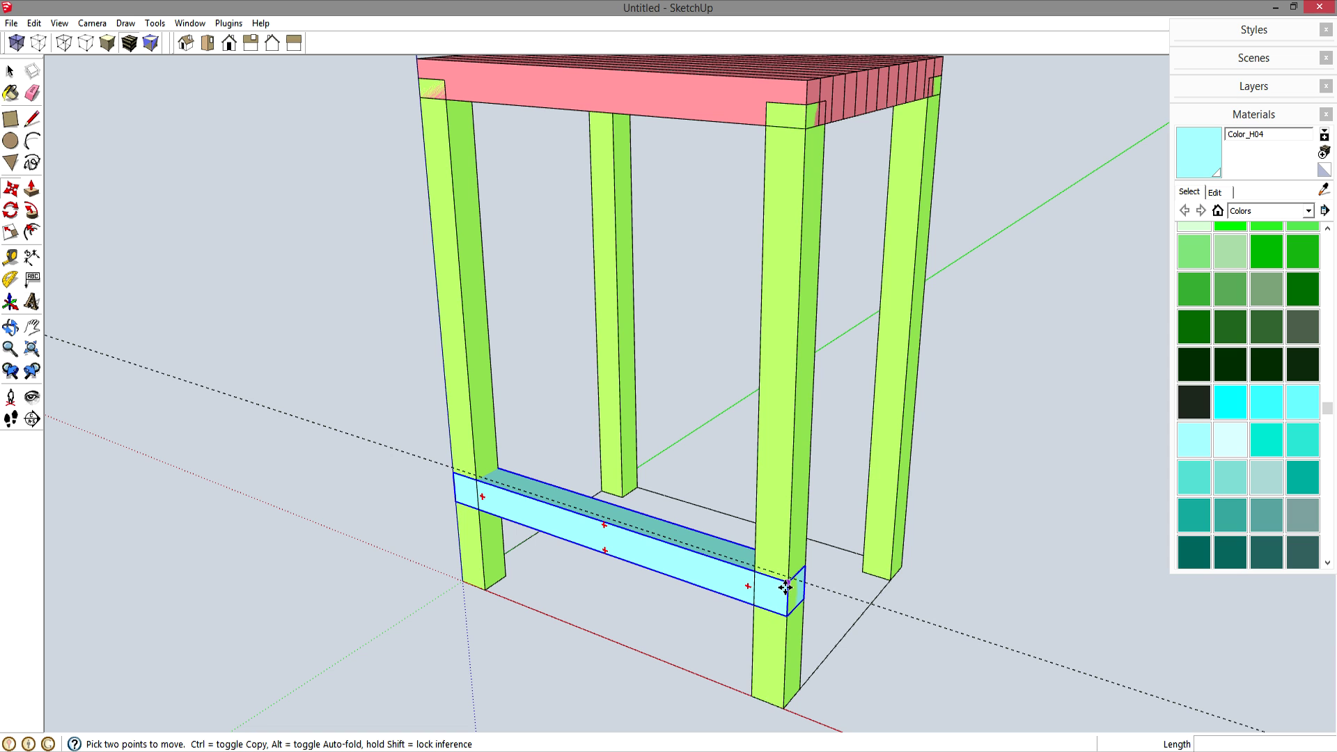
{"action": "left_click", "coordinate": [783, 580]}
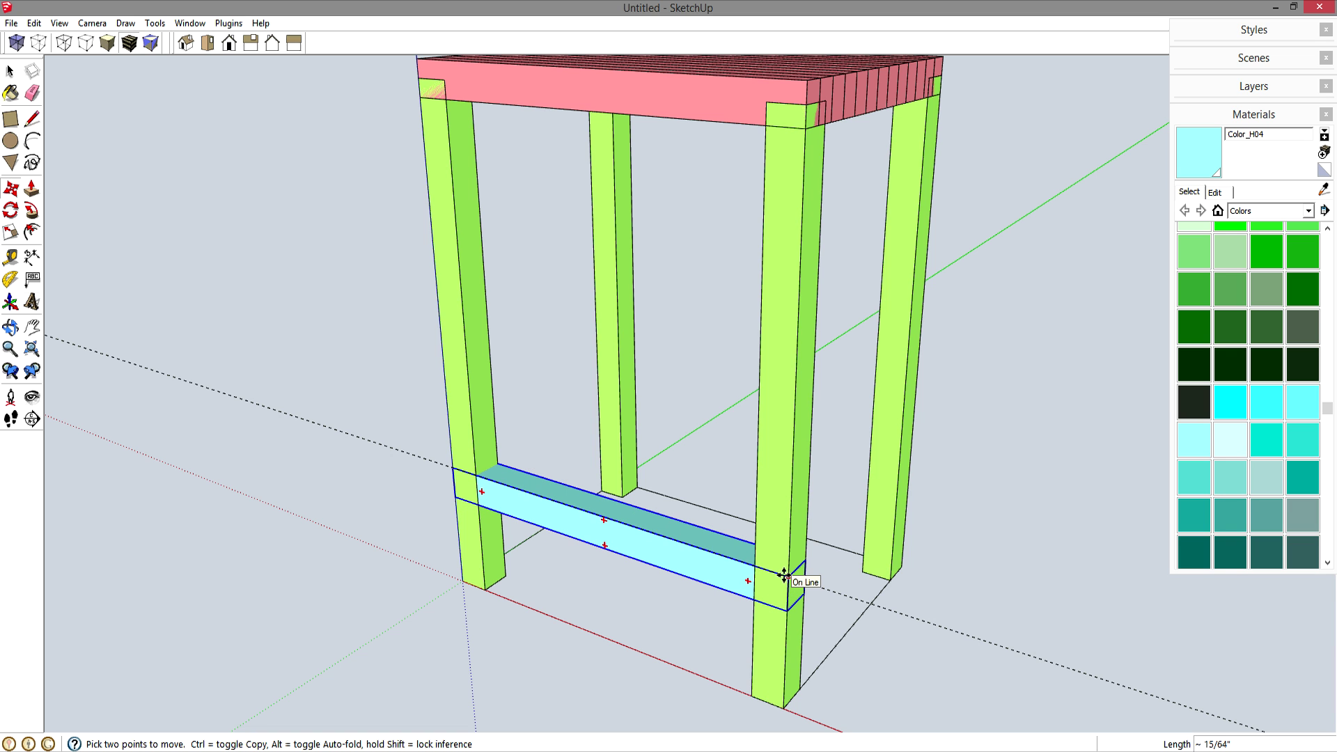
{"action": "left_click", "coordinate": [784, 575]}
{"action": "key", "text": "space"}
{"action": "left_click", "coordinate": [1006, 556]}
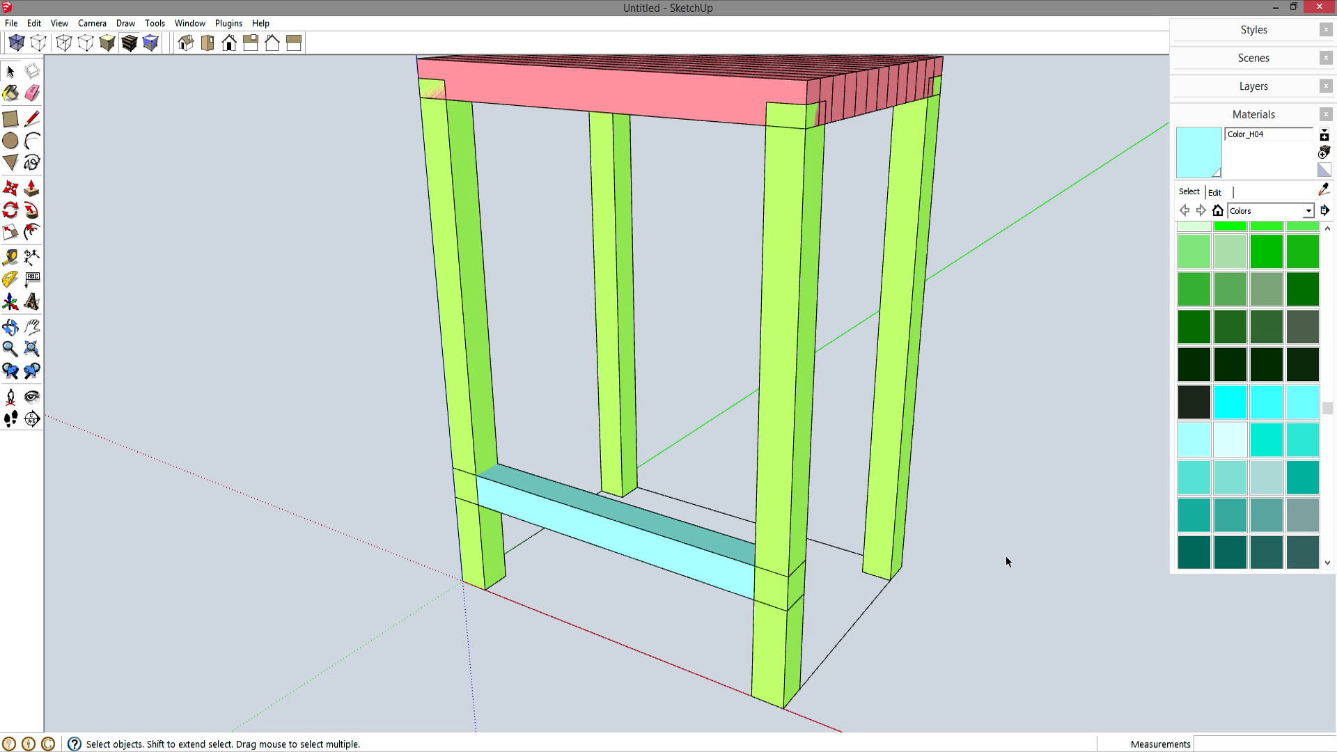
Draw a rectangle 13 inches long and 1 1/2 inches high across the end pair of legs, above the cyan stretcher.
{"action": "middle_click_drag", "start_coordinate": [1000, 550], "coordinate": [616, 521]}
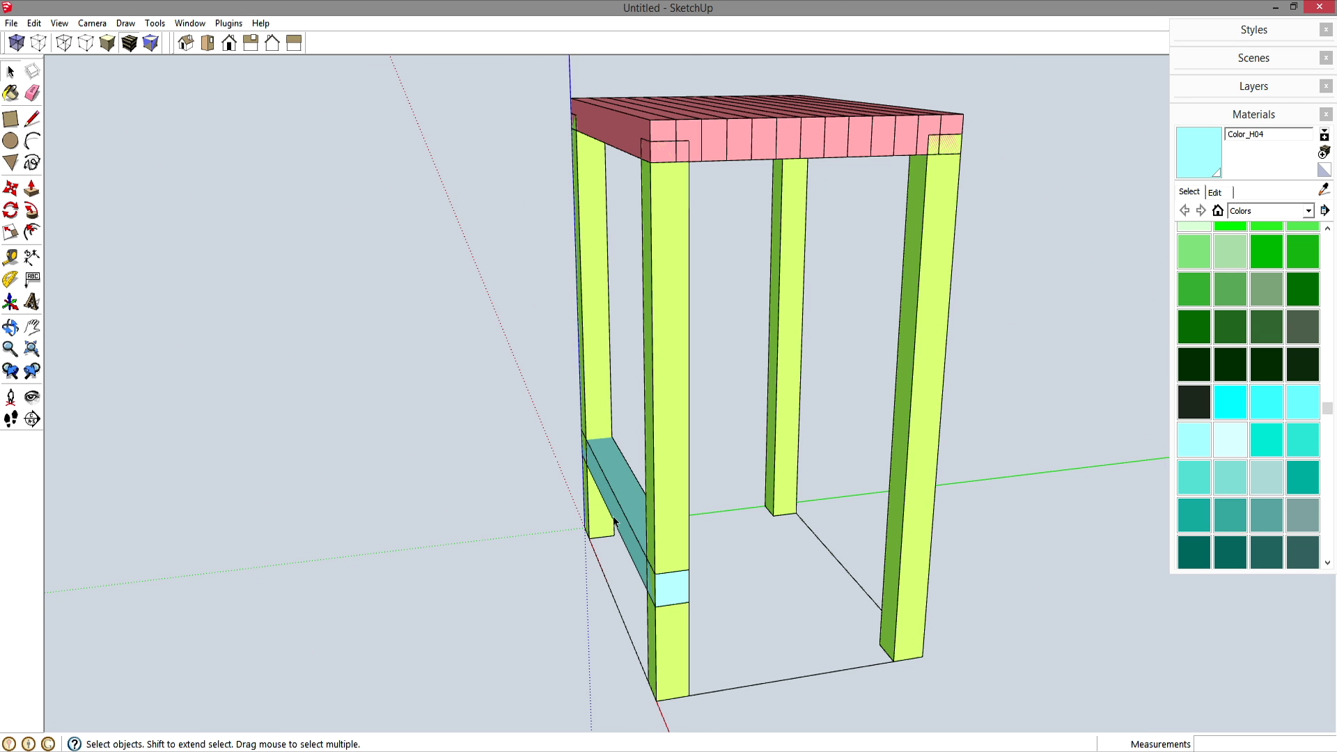
{"action": "left_click", "coordinate": [670, 505]}
{"action": "left_click", "coordinate": [916, 490]}
{"action": "key", "text": "r"}
{"action": "left_click", "coordinate": [657, 490]}
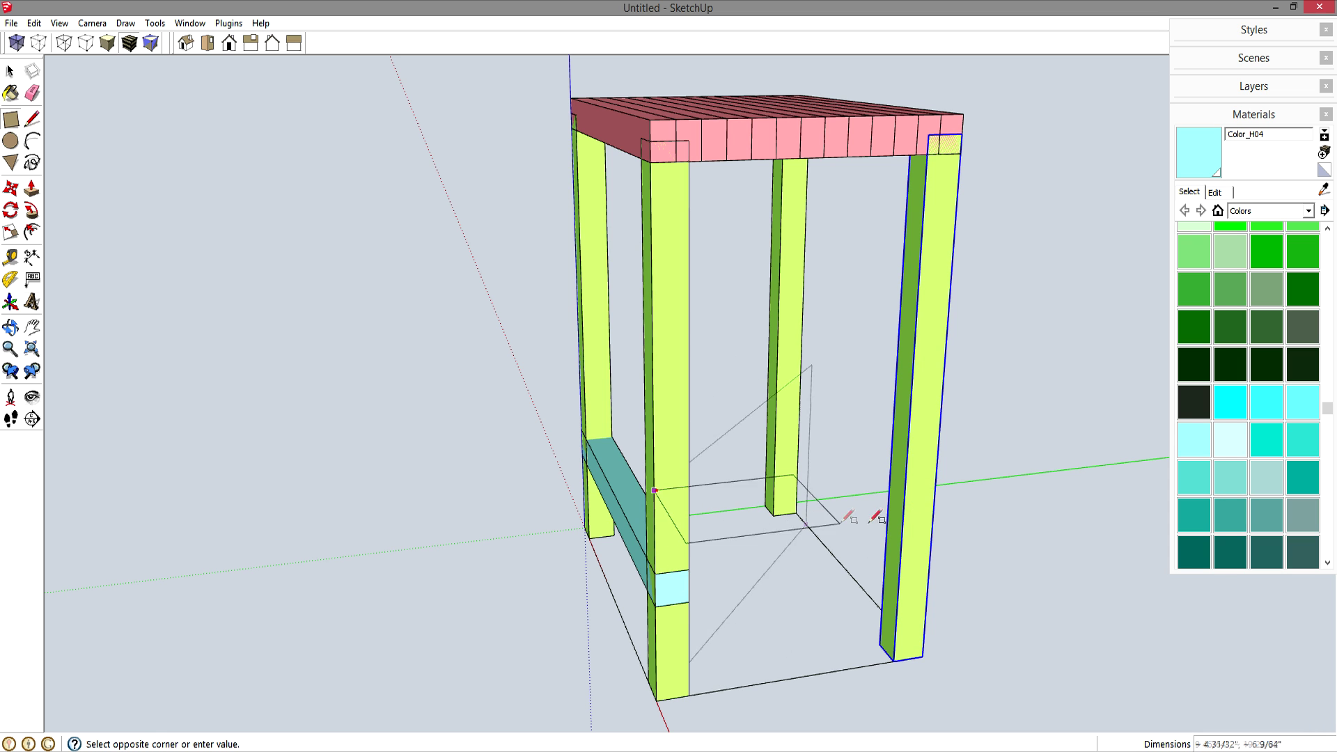
{"action": "left_click", "coordinate": [934, 517]}
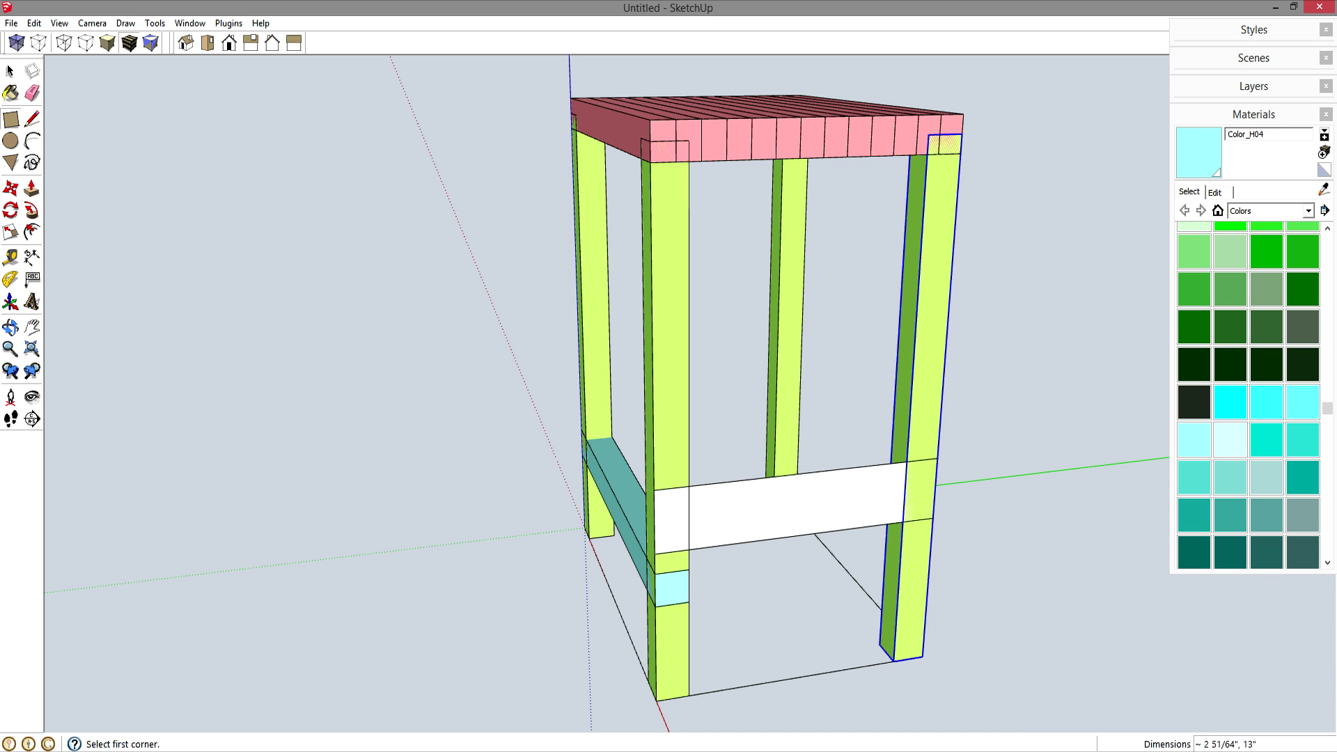
{"action": "type", "text": "1 1/2"}
{"action": "key", "text": "Return"}
Extrude the end rectangle 1 1/2 inches inward through the legs to form a short stretcher.
{"action": "key", "text": "p"}
{"action": "left_click", "coordinate": [880, 483]}
{"action": "left_click", "coordinate": [890, 449]}
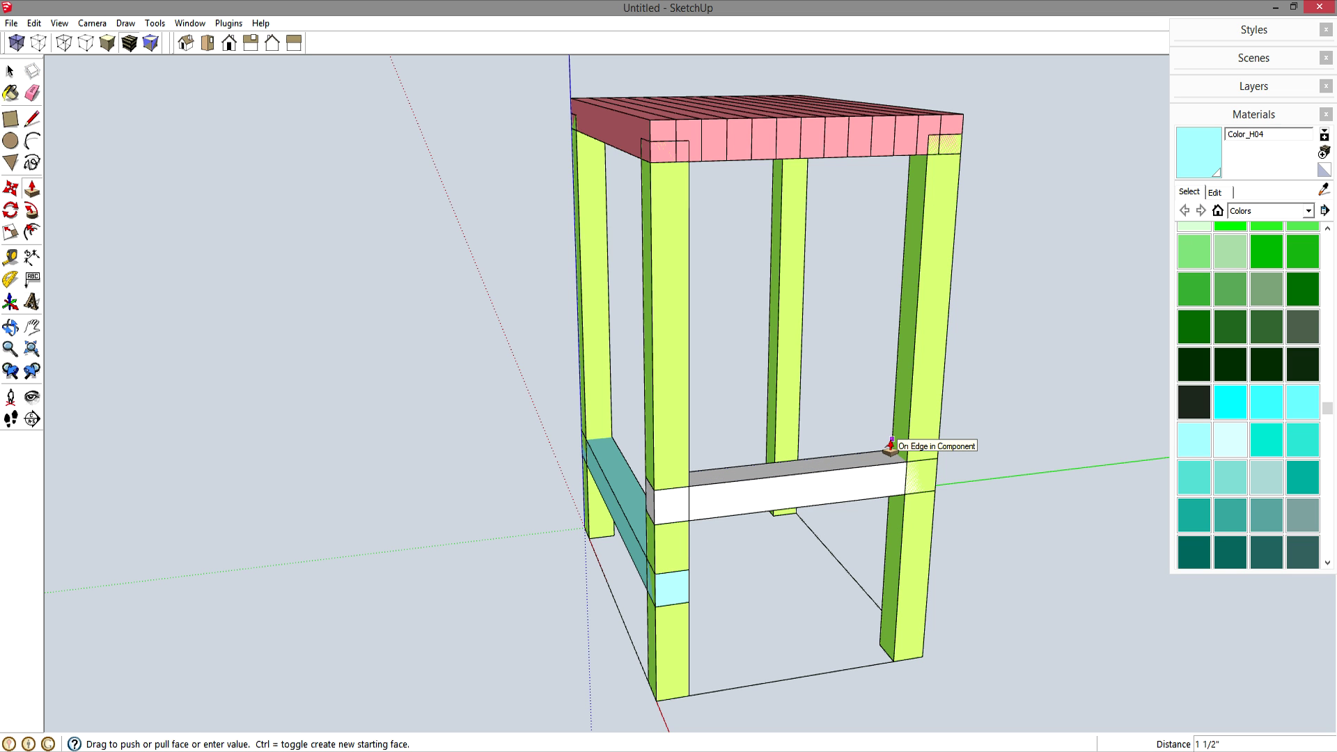
{"action": "left_click", "coordinate": [890, 441]}
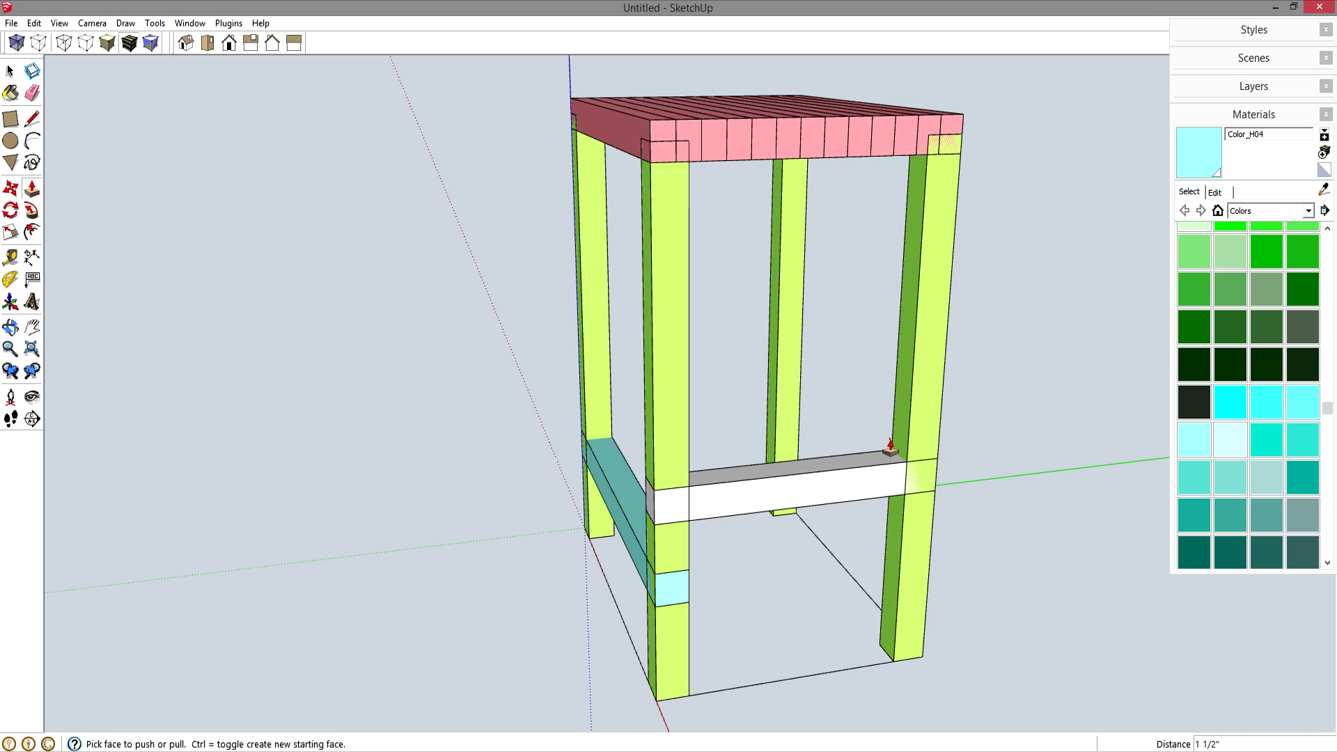
Make the new short end stretcher a component.
{"action": "key", "text": "space"}
{"action": "left_click", "coordinate": [843, 492]}
{"action": "key", "text": "g"}
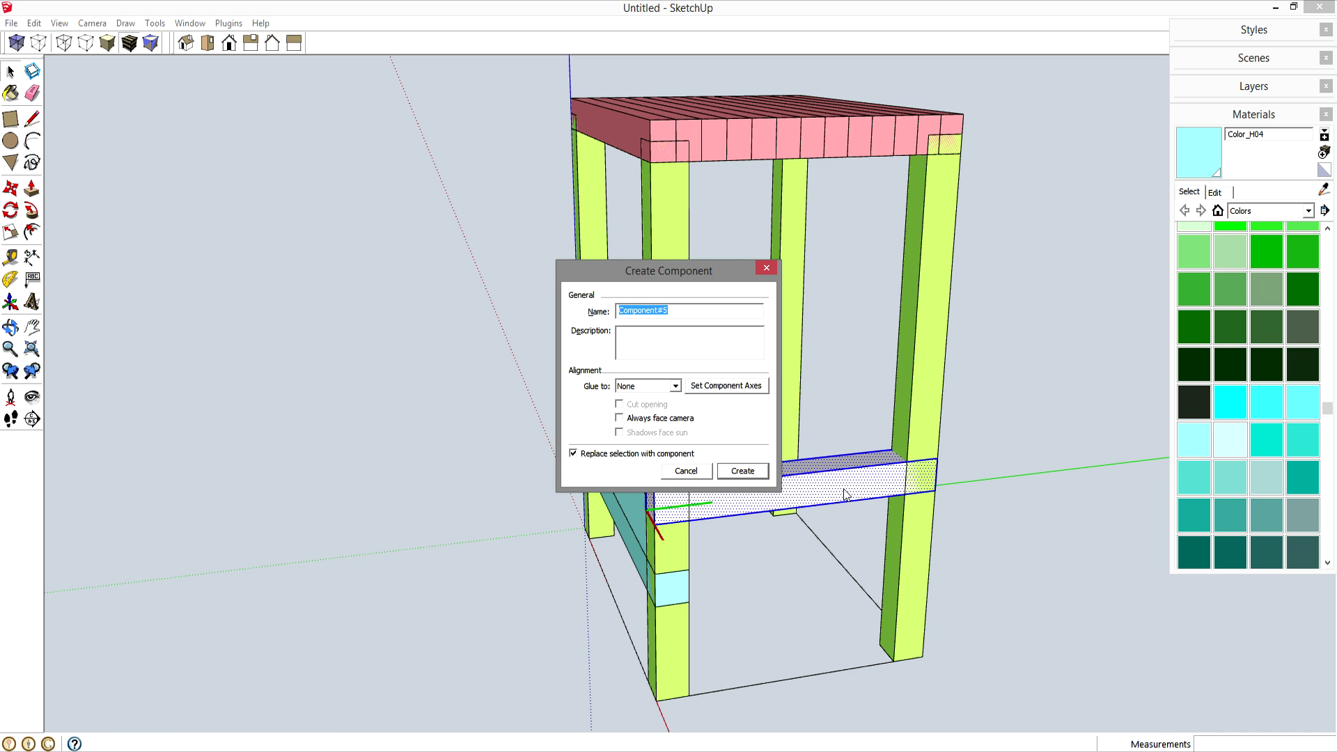
{"action": "key", "text": "Return"}
Paint the short end stretcher with the light purple Color_J04.
{"action": "left_click_drag", "start_coordinate": [1327, 411], "coordinate": [1328, 454]}
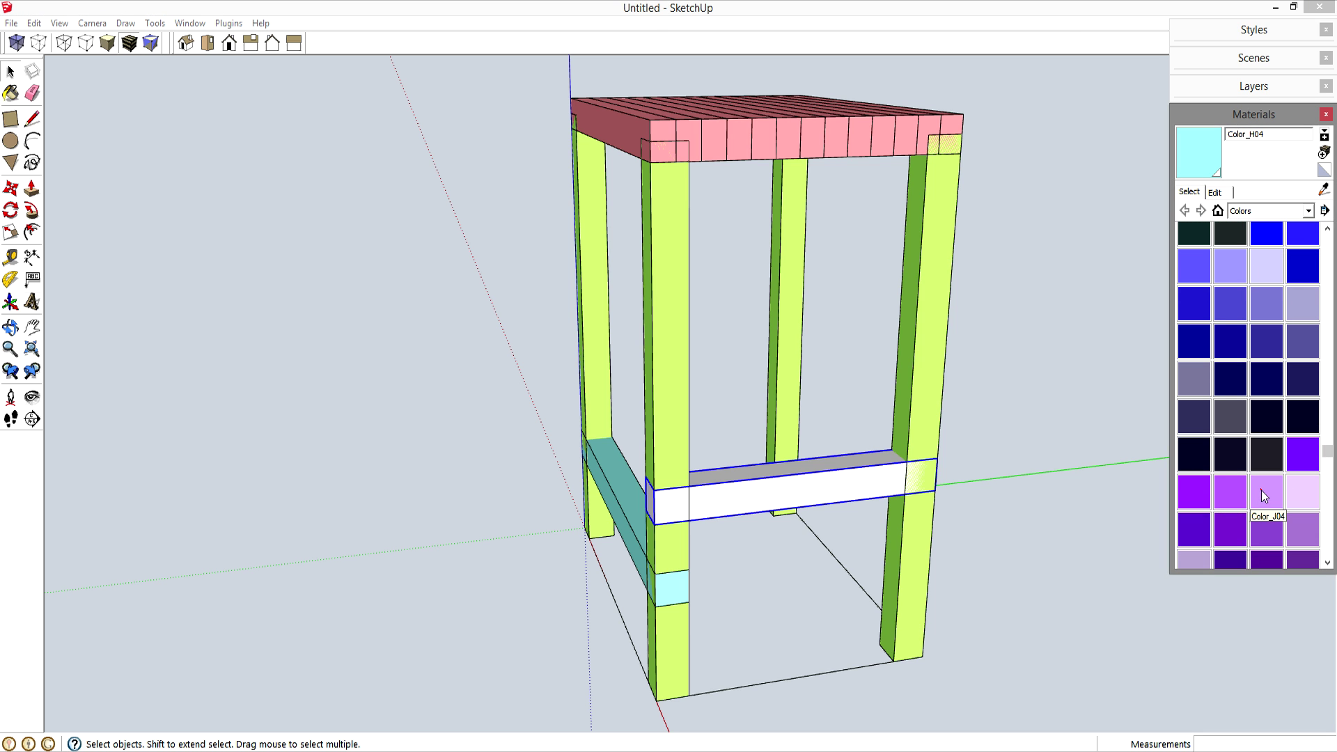
{"action": "left_click", "coordinate": [1261, 490]}
{"action": "left_click", "coordinate": [773, 489]}
{"action": "key", "text": "space"}
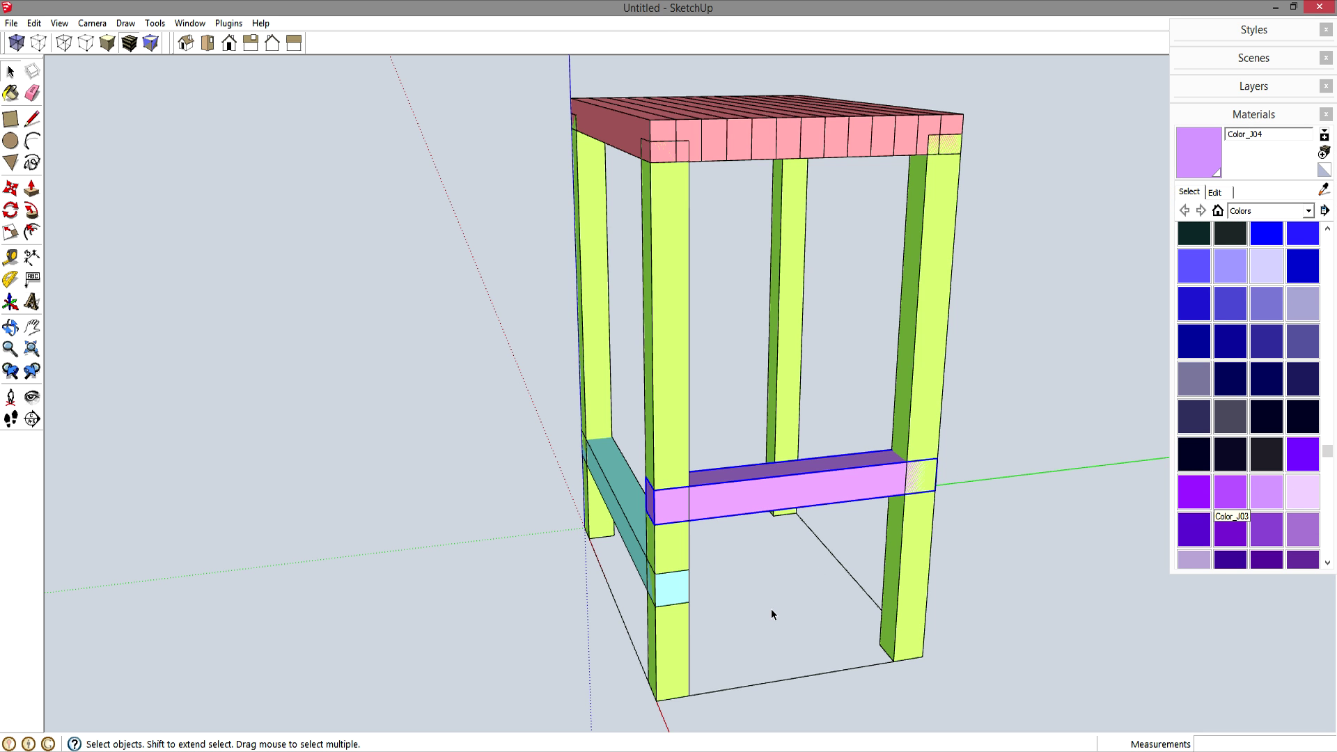
Place a guide line 8 inches above the bottom edge of the leg, parallel to the green axis.
{"action": "key", "text": "t"}
{"action": "left_click", "coordinate": [673, 696]}
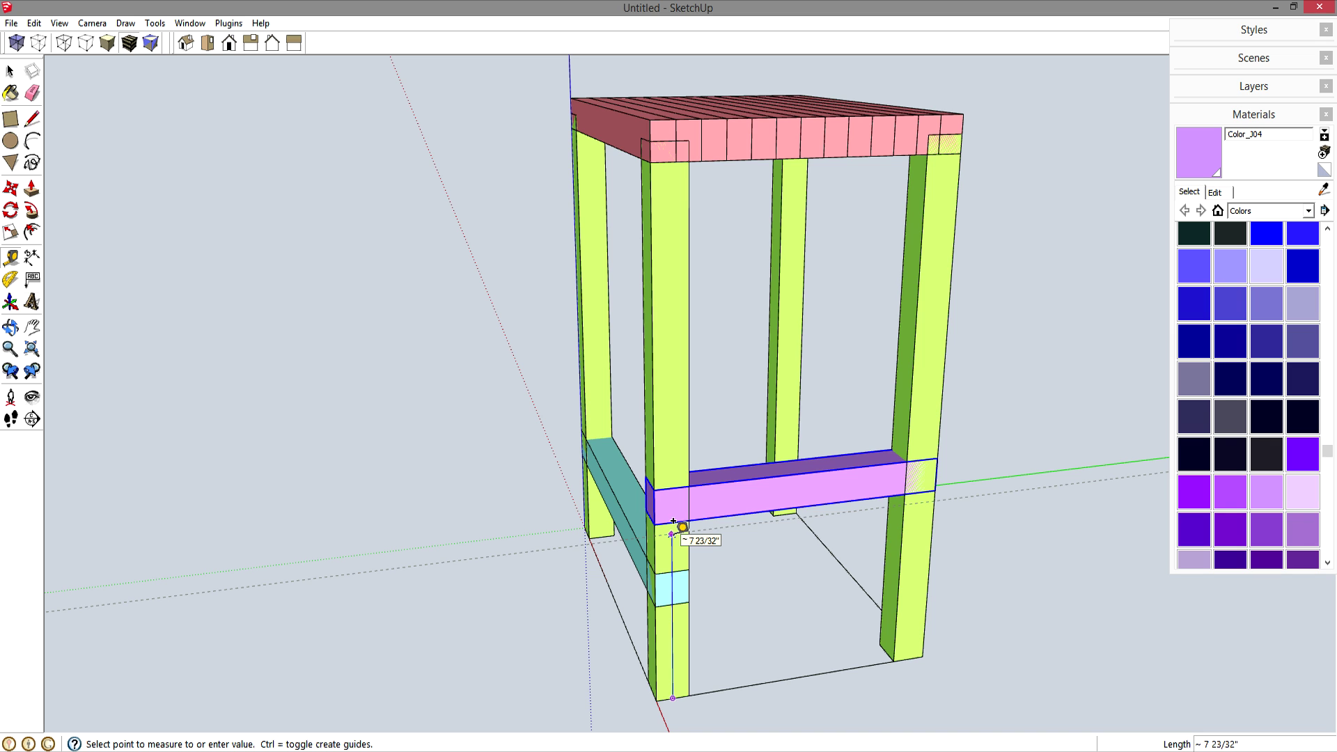
{"action": "type", "text": "8"}
{"action": "key", "text": "Return"}
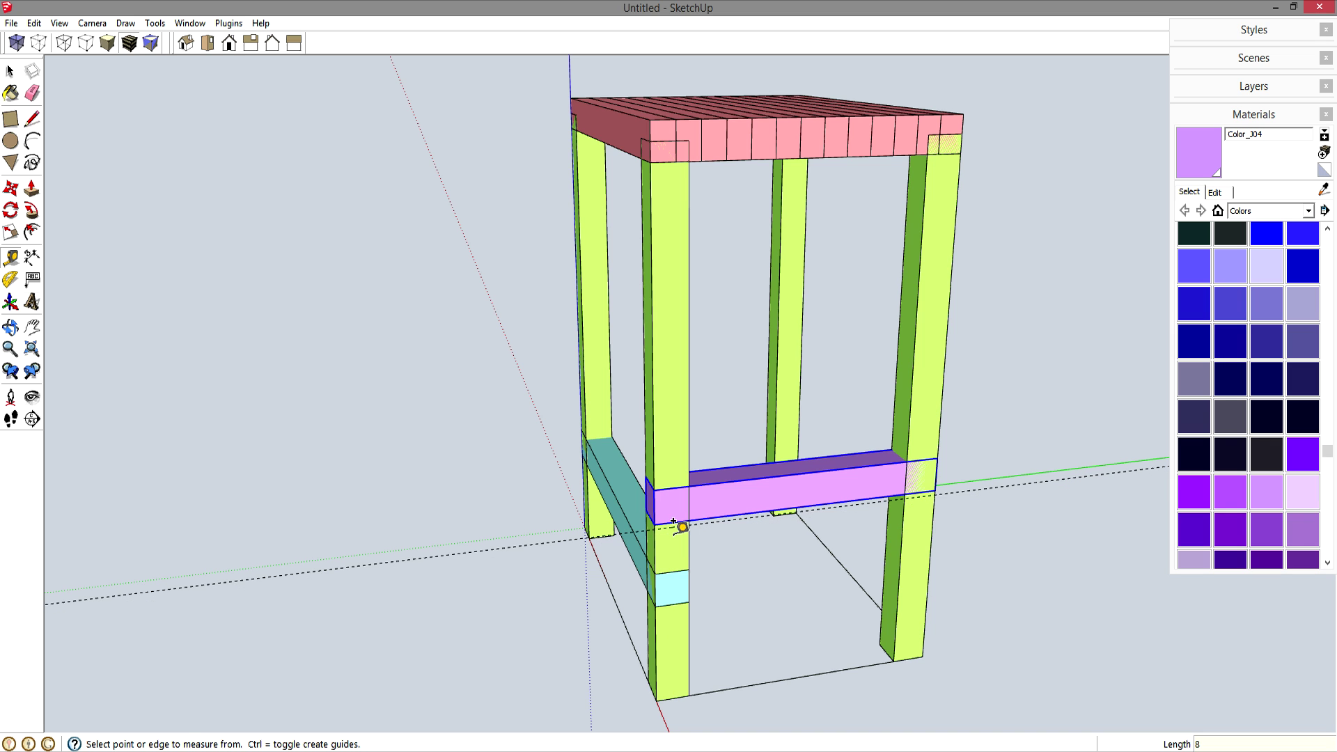
Move the purple stretcher vertically so its upper edge sits on the guide line, and remove the guide.
{"action": "key", "text": "m"}
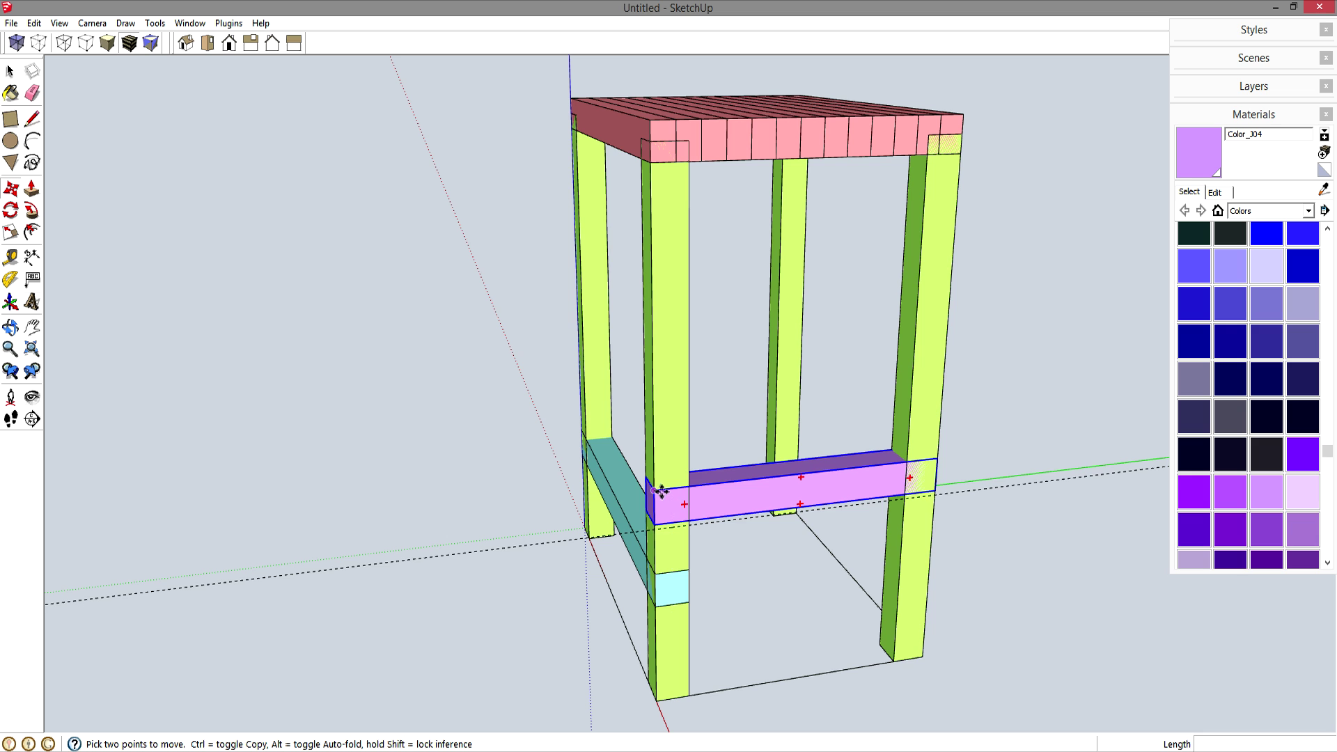
{"action": "left_click", "coordinate": [655, 491]}
{"action": "left_click", "coordinate": [655, 529]}
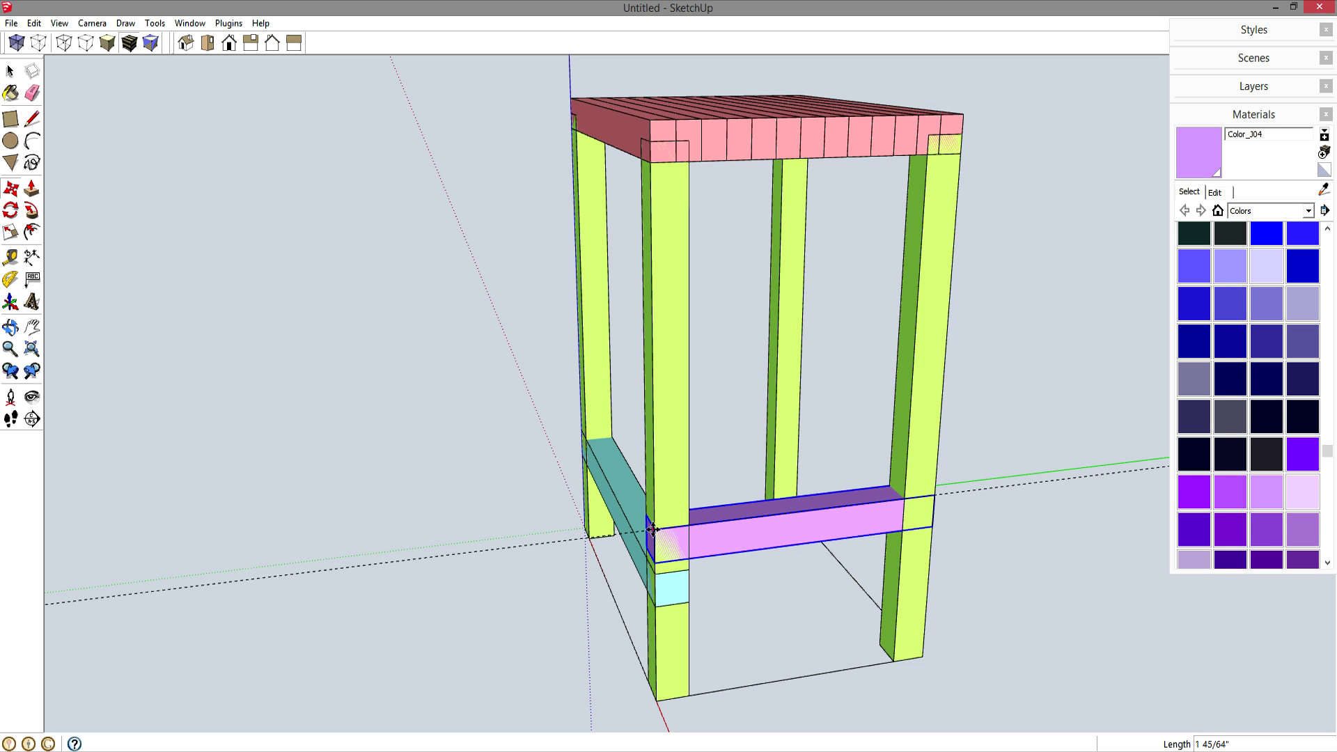
{"action": "key", "text": "space"}
{"action": "left_click", "coordinate": [1023, 422]}
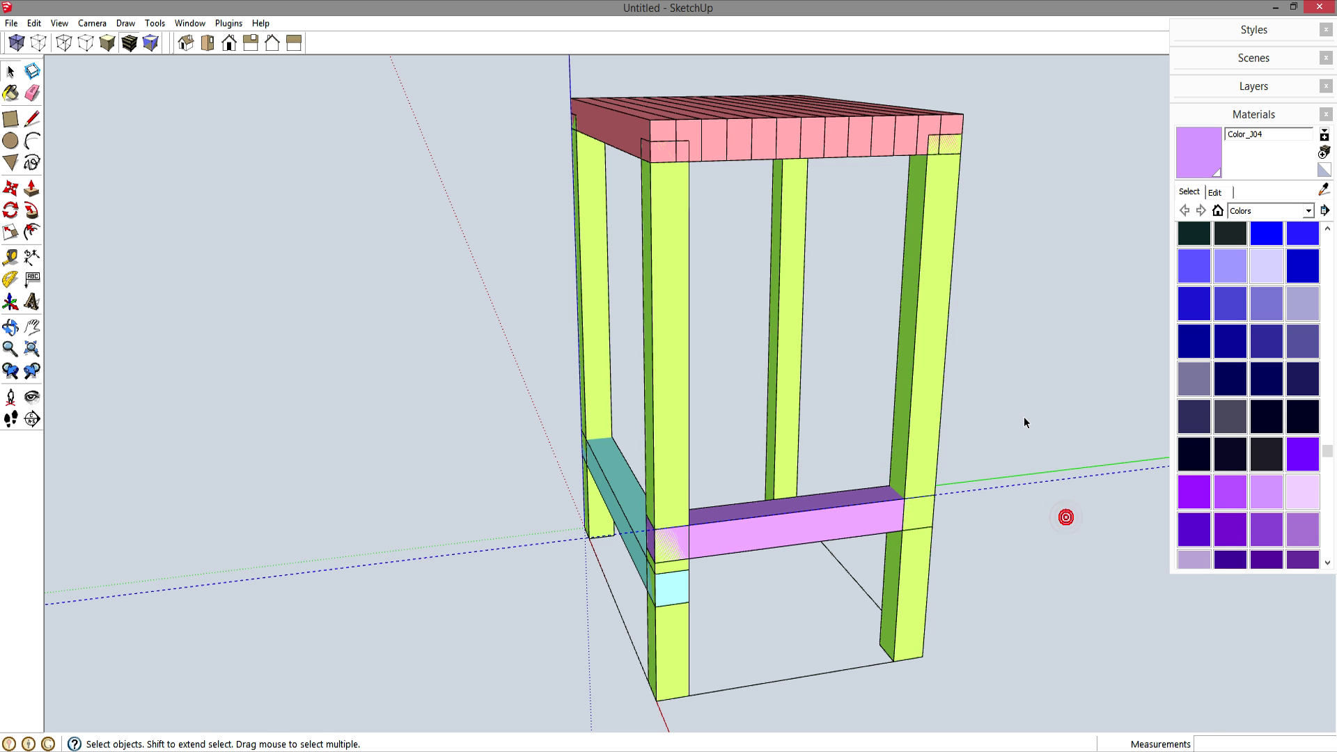
{"action": "left_click", "coordinate": [638, 529]}
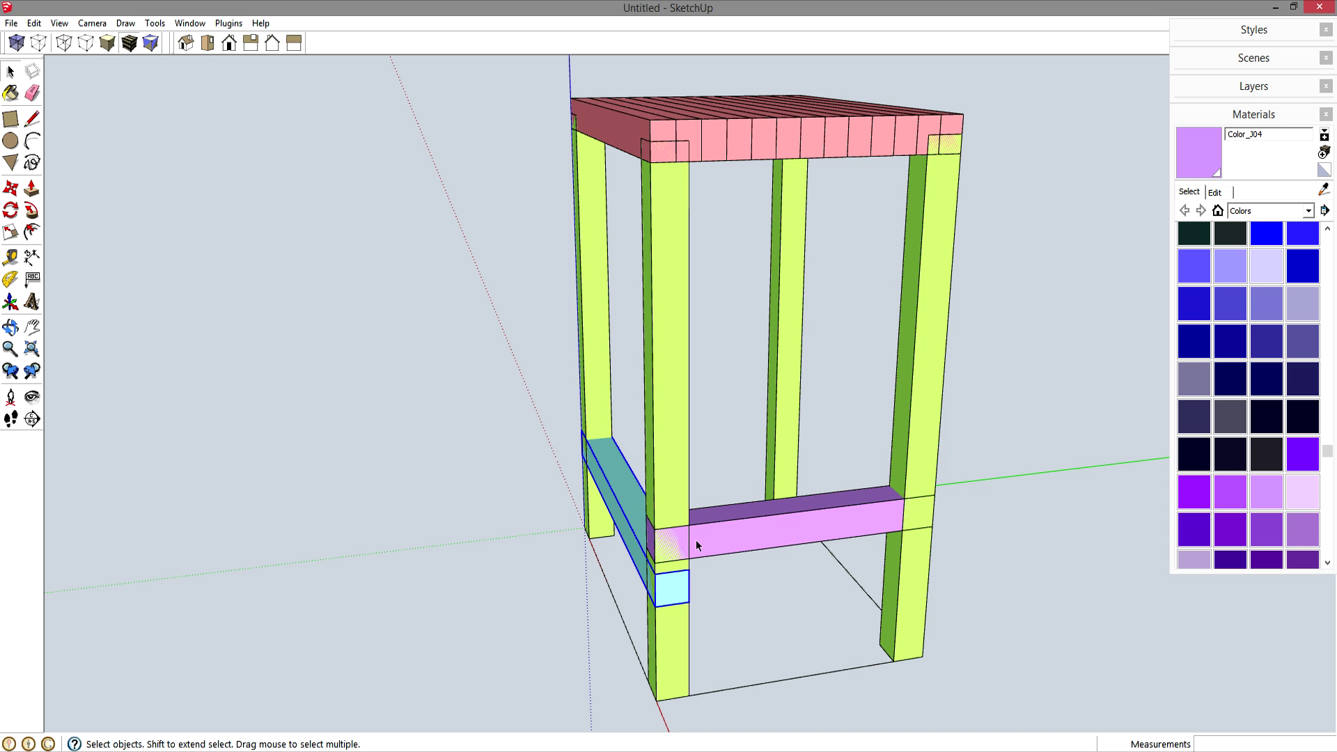
{"action": "left_click", "coordinate": [1028, 537]}
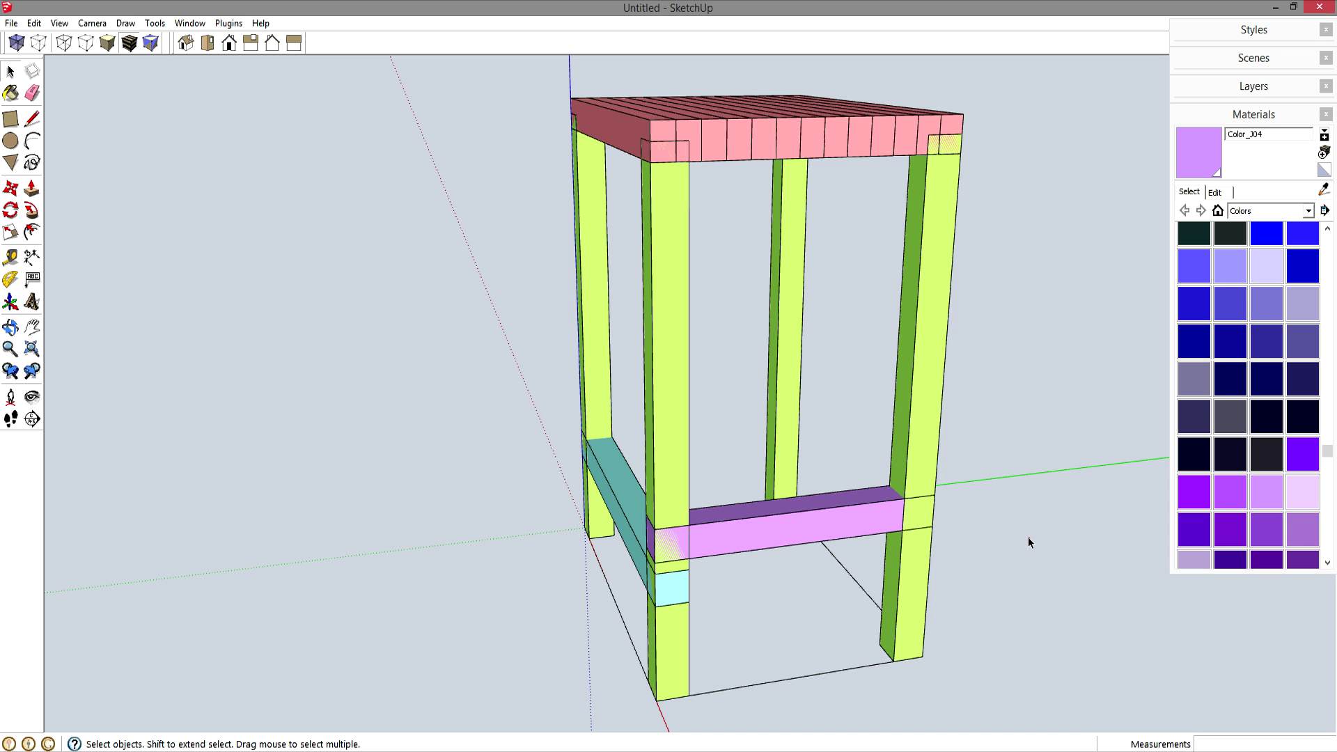
{"action": "left_click", "coordinate": [787, 530]}
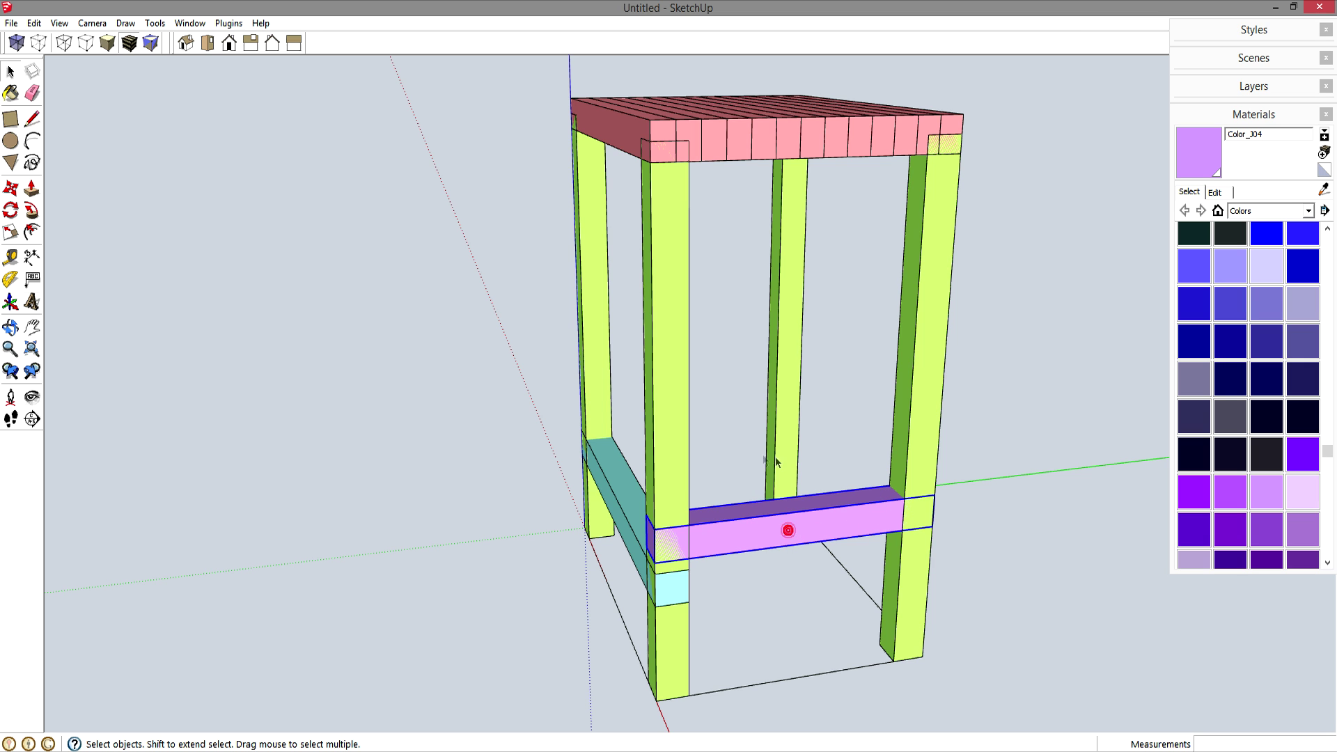
Select the cyan stretcher and draw a diagonal line across the base between opposite bottom leg corners.
{"action": "left_click", "coordinate": [630, 517]}
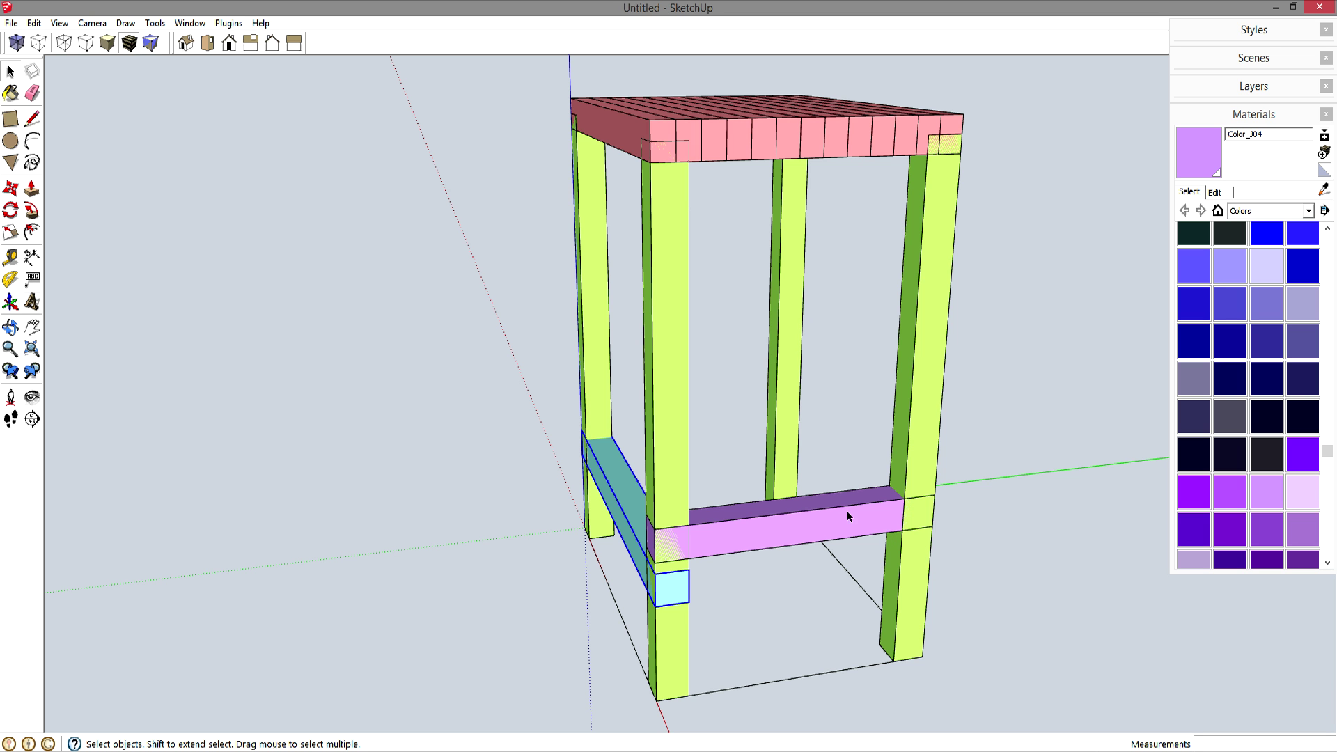
{"action": "middle_click_drag", "start_coordinate": [752, 424], "coordinate": [759, 645]}
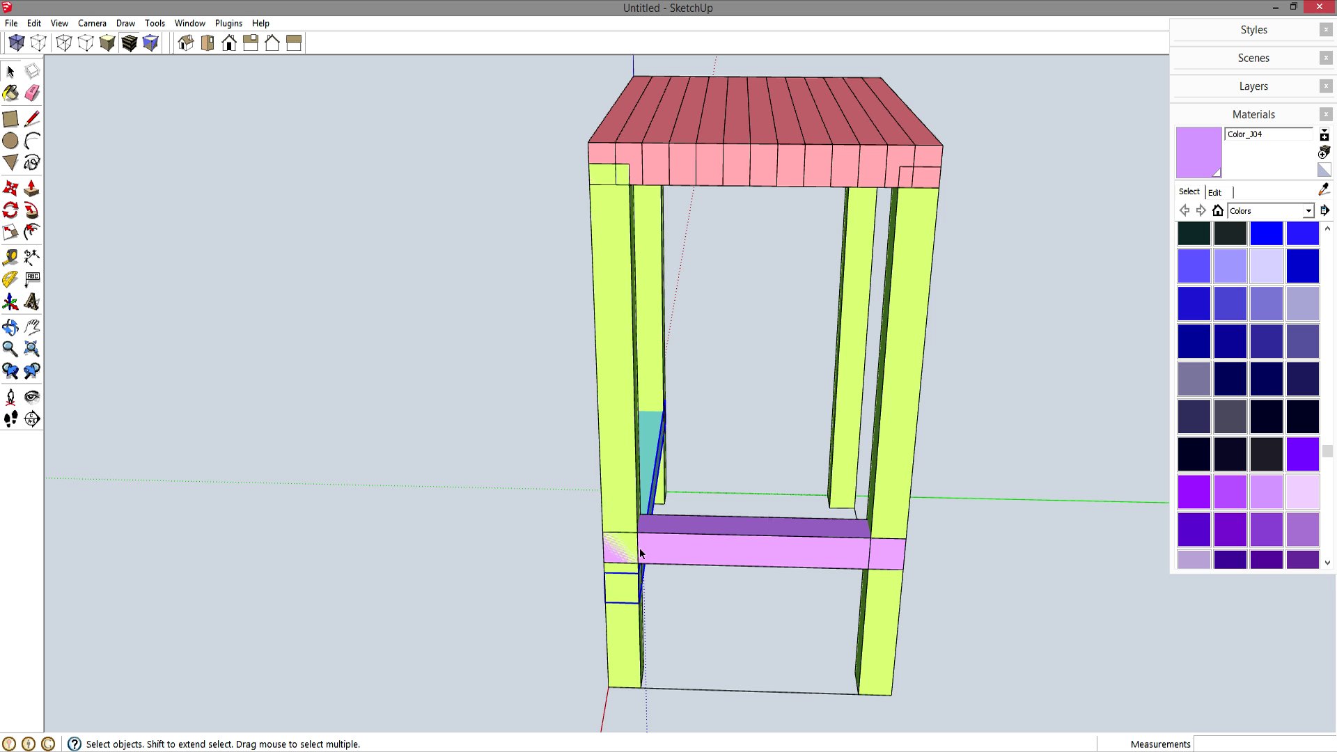
{"action": "key", "text": "l"}
{"action": "middle_click_drag", "start_coordinate": [611, 683], "coordinate": [556, 647]}
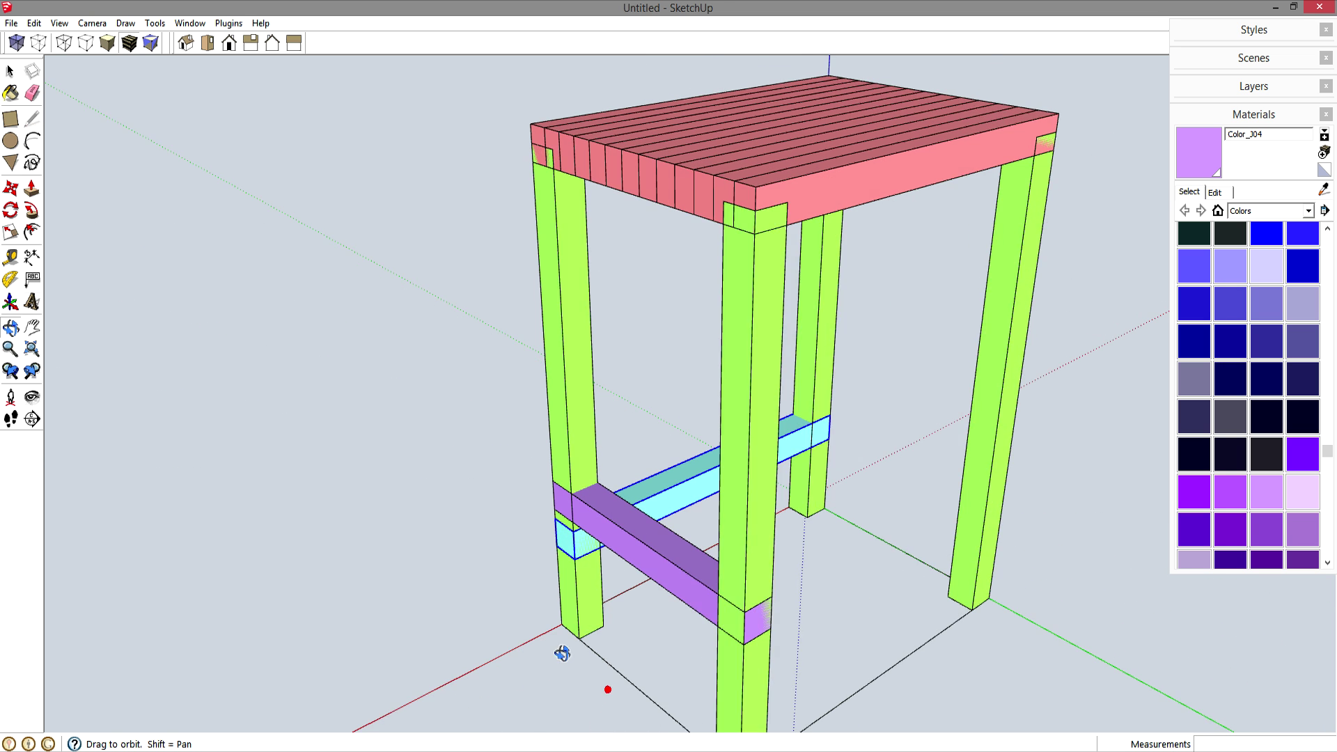
{"action": "left_click", "coordinate": [562, 627]}
{"action": "left_click", "coordinate": [984, 589]}
{"action": "key", "text": "space"}
Rotate a copy of the cyan and purple stretchers 180 degrees about the diagonal's midpoint, and delete the diagonal.
{"action": "middle_click_drag", "start_coordinate": [984, 590], "coordinate": [791, 618]}
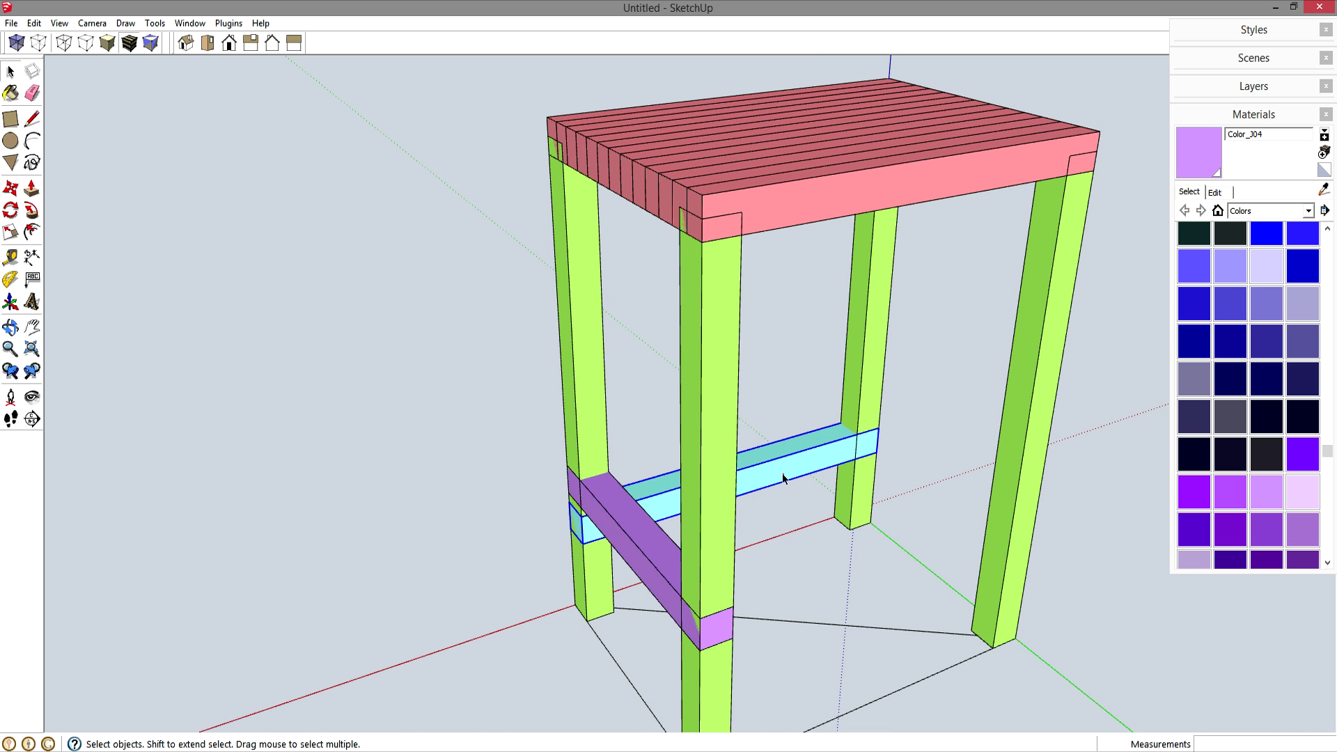
{"action": "left_click", "coordinate": [655, 552], "text": "shift"}
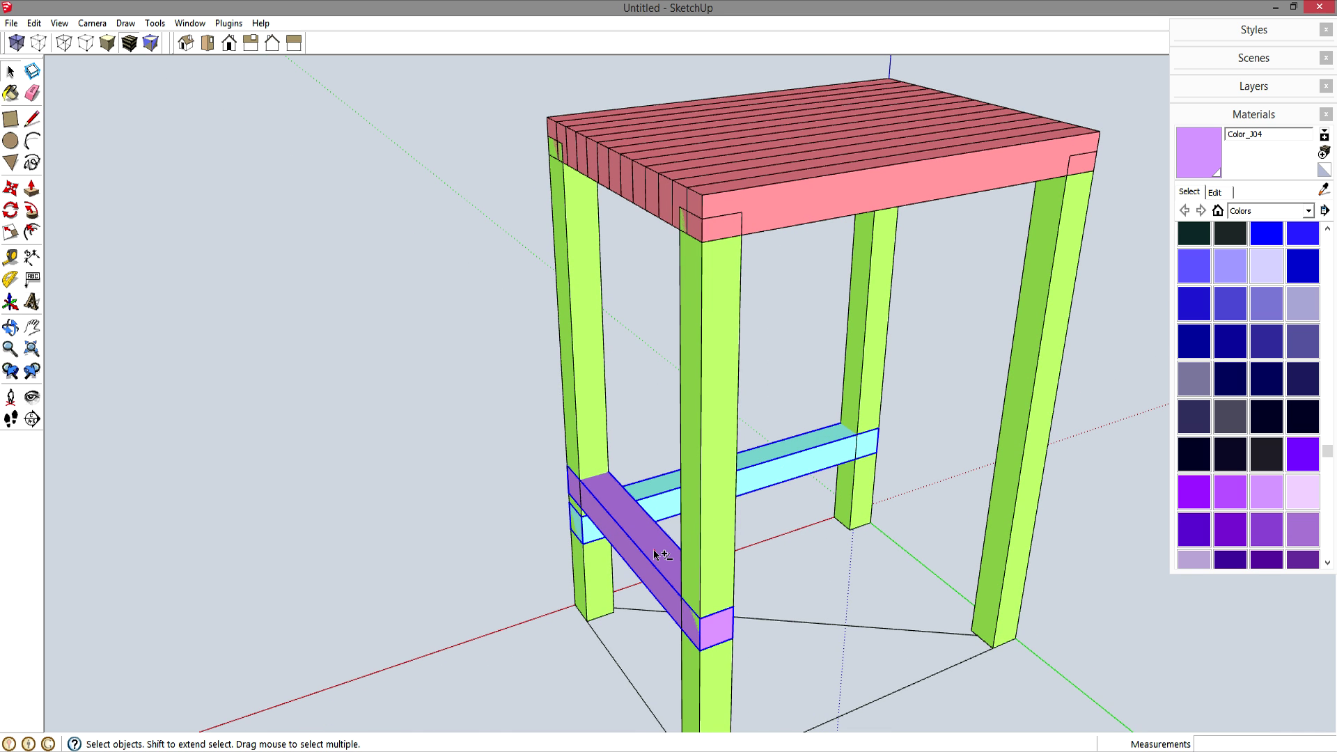
{"action": "key", "text": "q"}
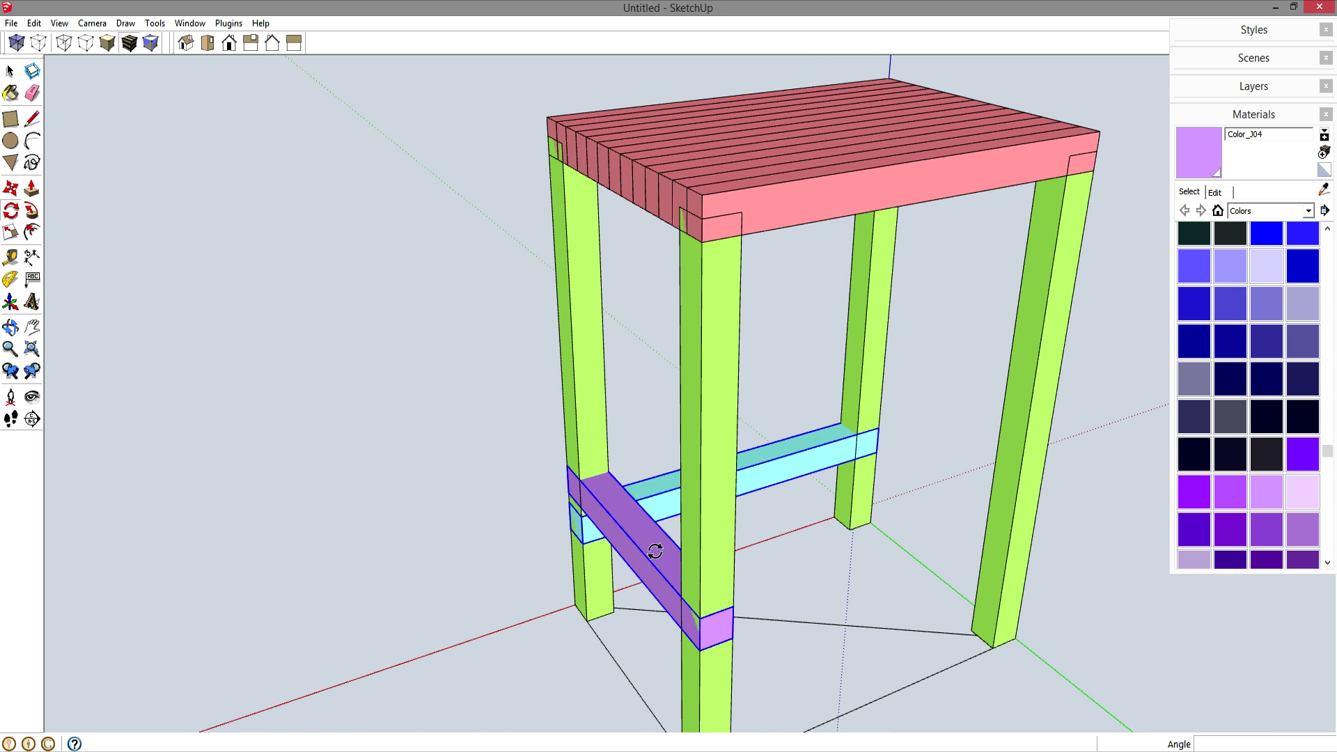
{"action": "left_click", "coordinate": [792, 621]}
{"action": "left_click", "coordinate": [894, 630]}
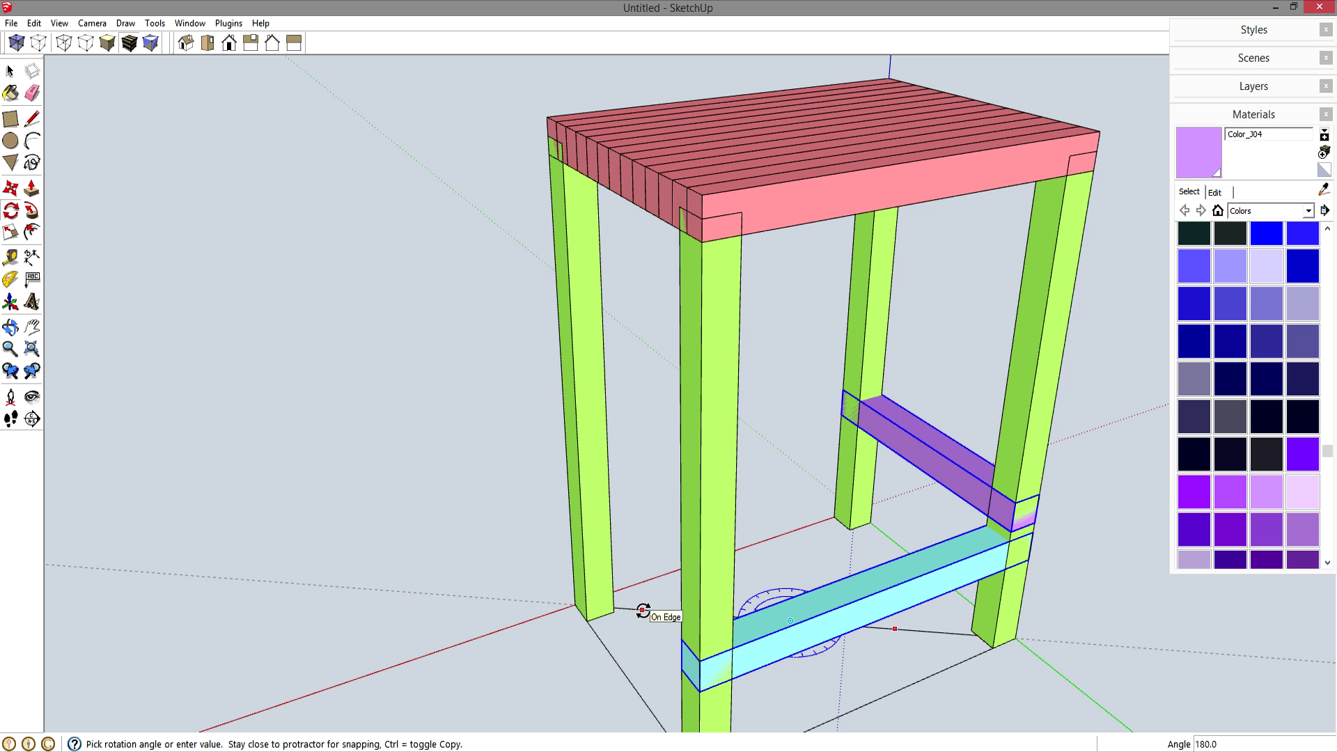
{"action": "key", "text": "ctrl"}
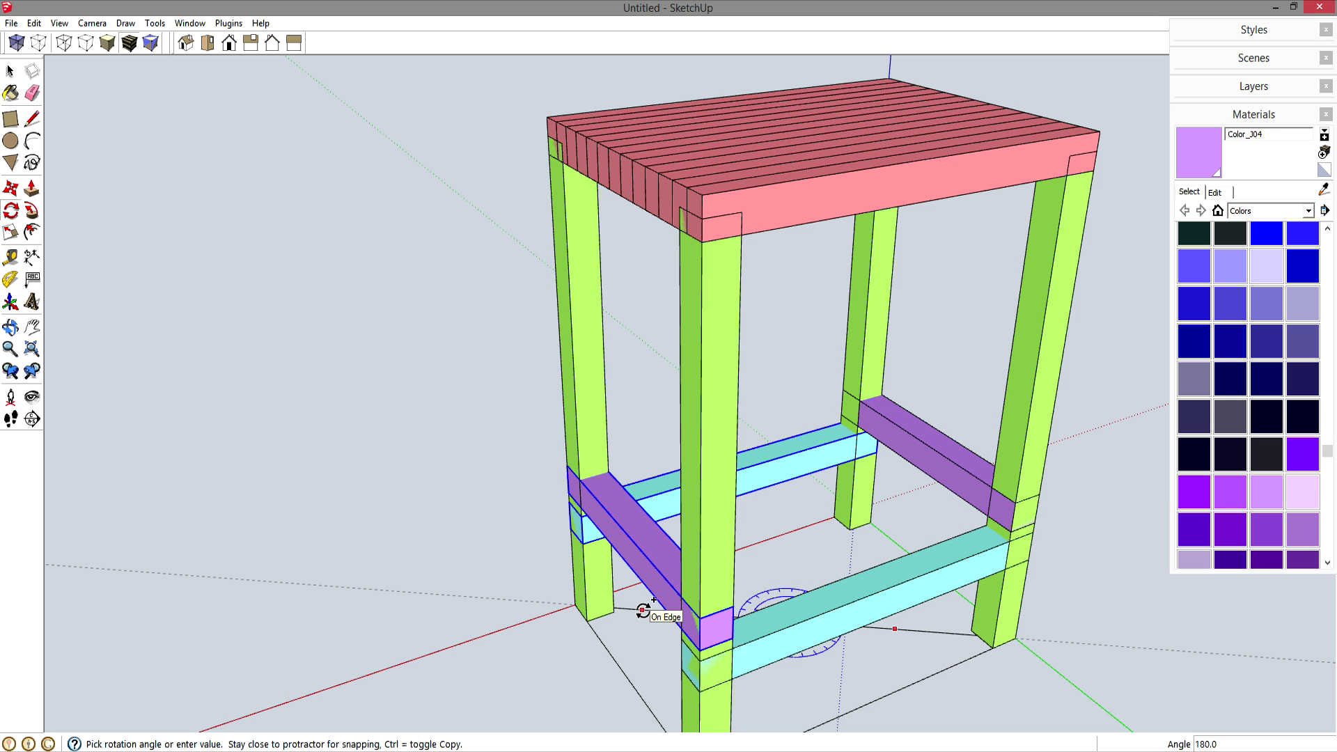
{"action": "left_click", "coordinate": [642, 610]}
{"action": "key", "text": "space"}
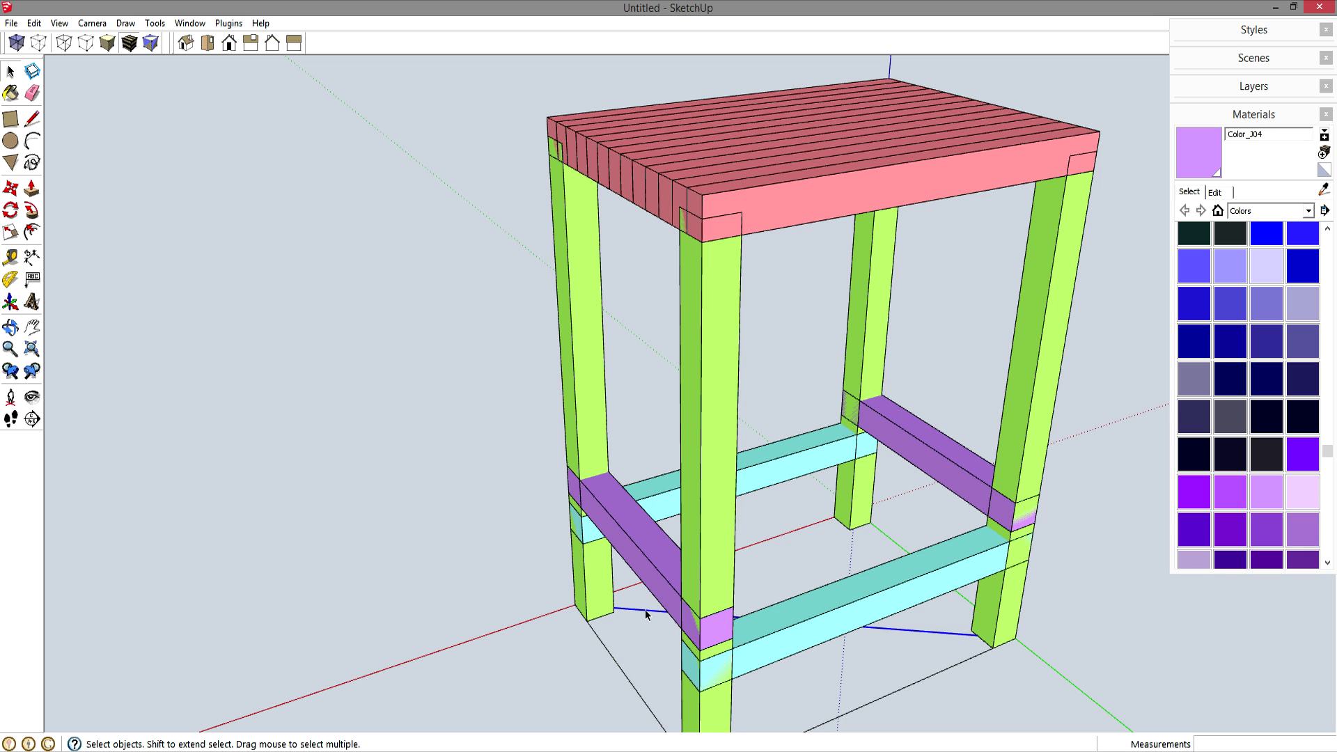
{"action": "key", "text": "Delete"}
Copy both long cyan stretchers 17 1/4 inches straight up so they overlap the underside of the tabletop.
{"action": "middle_click_drag", "start_coordinate": [756, 648], "coordinate": [718, 625]}
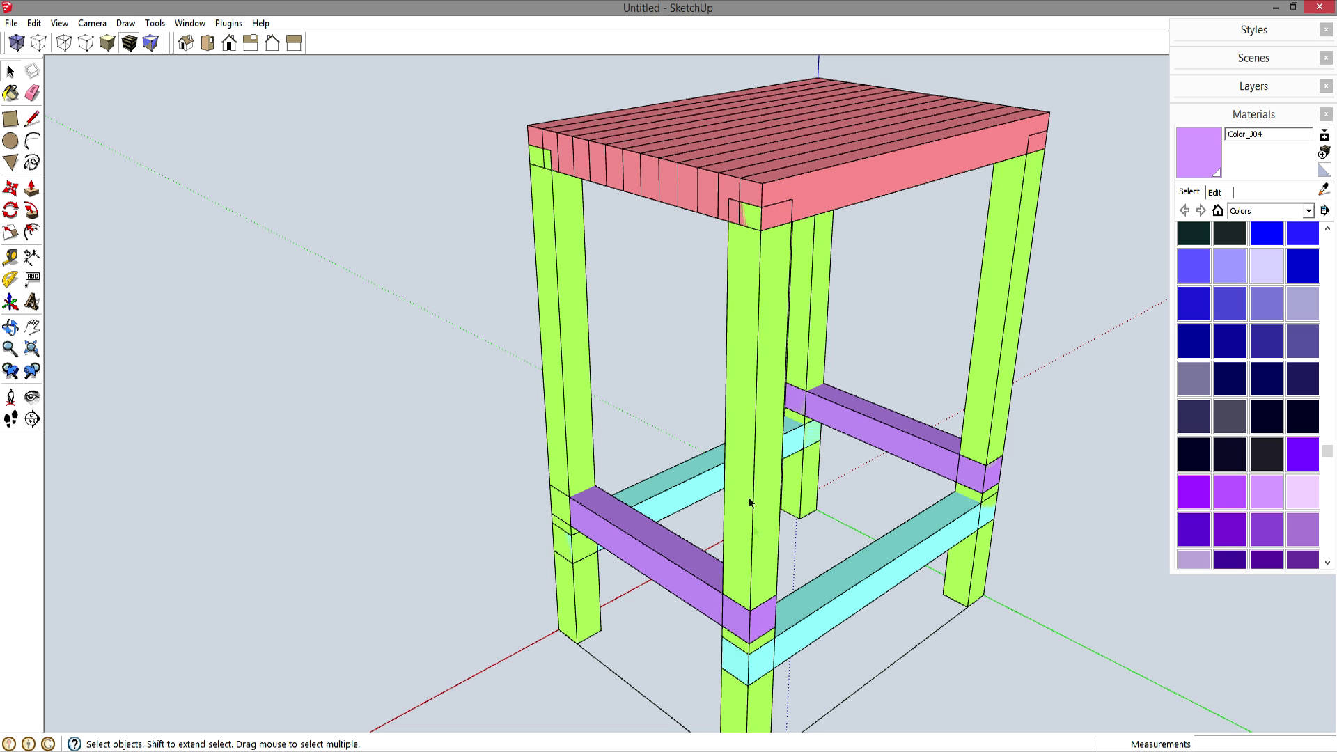
{"action": "left_click", "coordinate": [847, 610]}
{"action": "left_click", "coordinate": [687, 494], "text": "shift"}
{"action": "key", "text": "m"}
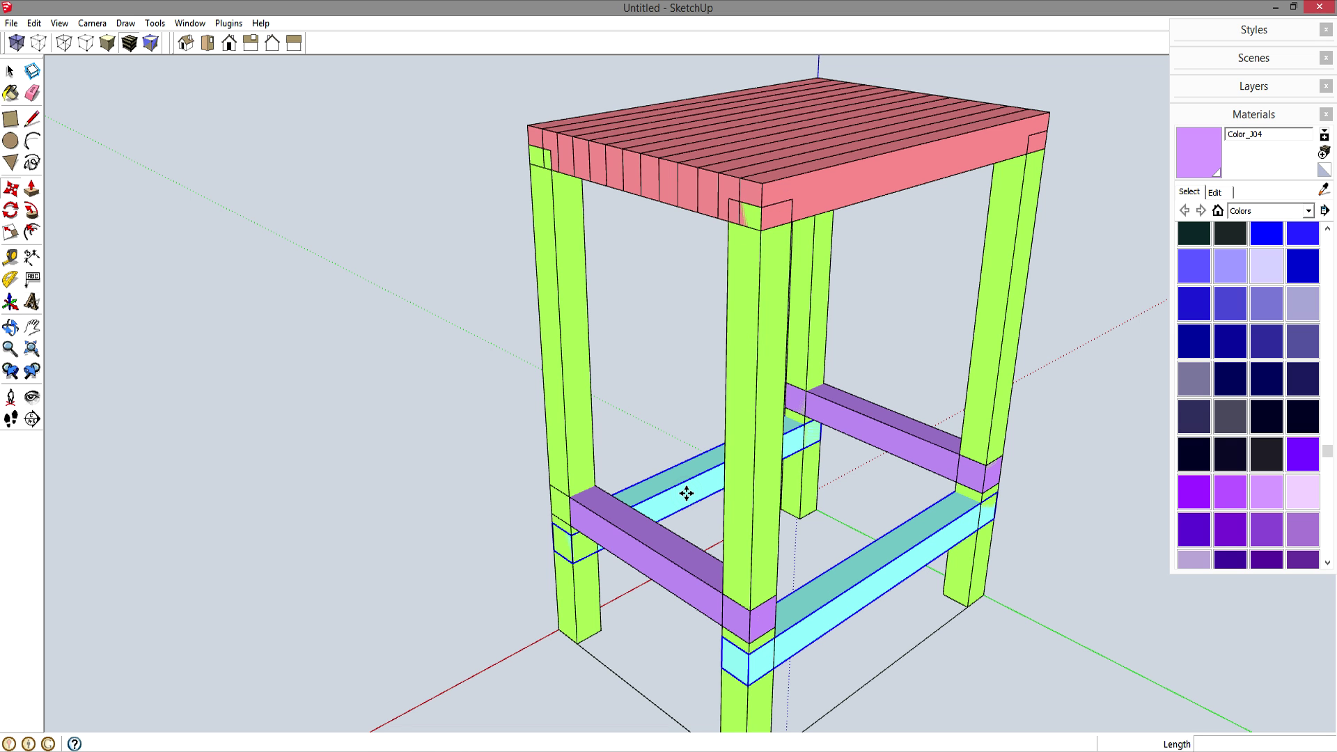
{"action": "left_click", "coordinate": [750, 653]}
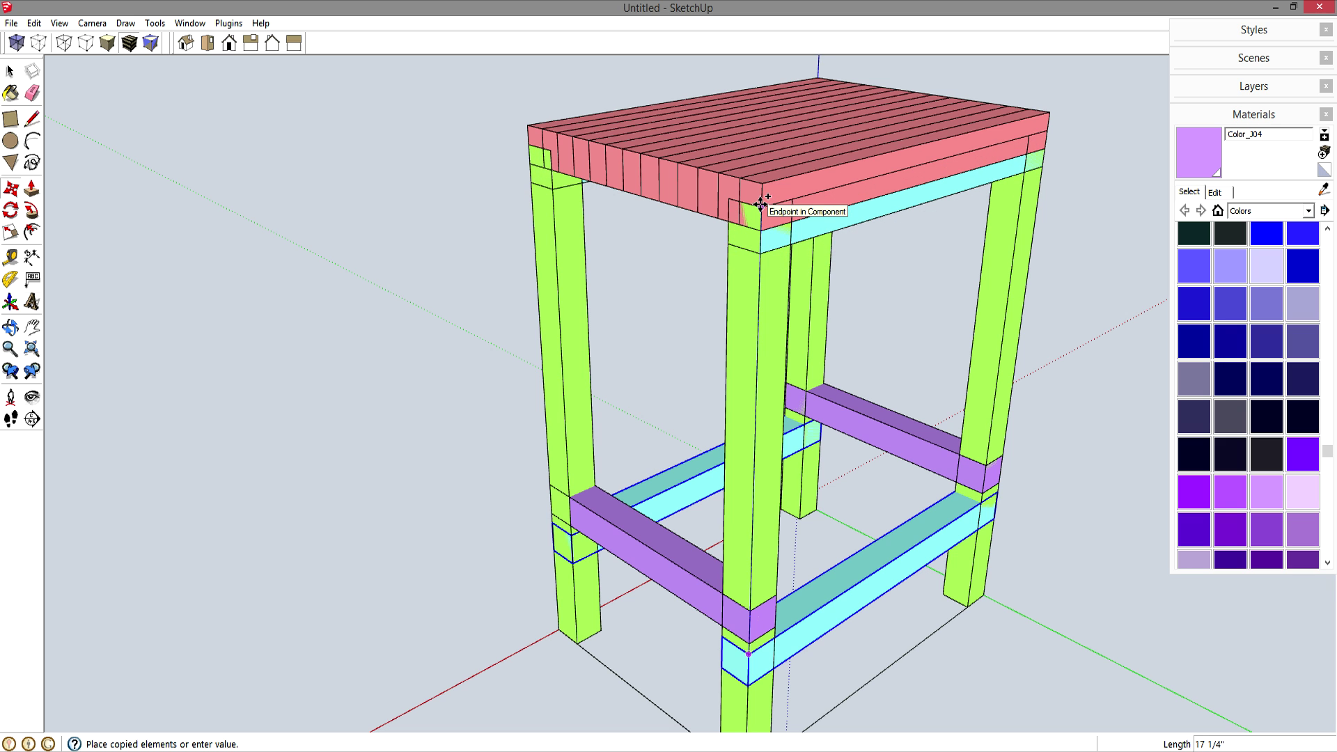
{"action": "left_click", "coordinate": [760, 203]}
{"action": "key", "text": "space"}
Delete the box wireframe surrounding the table.
{"action": "scroll", "coordinate": [652, 402], "scroll_direction": "down", "scroll_amount": 2}
{"action": "middle_click_drag", "start_coordinate": [633, 431], "coordinate": [926, 489]}
{"action": "middle_click_drag", "start_coordinate": [619, 475], "coordinate": [768, 597]}
{"action": "left_click_drag", "start_coordinate": [774, 613], "coordinate": [771, 597]}
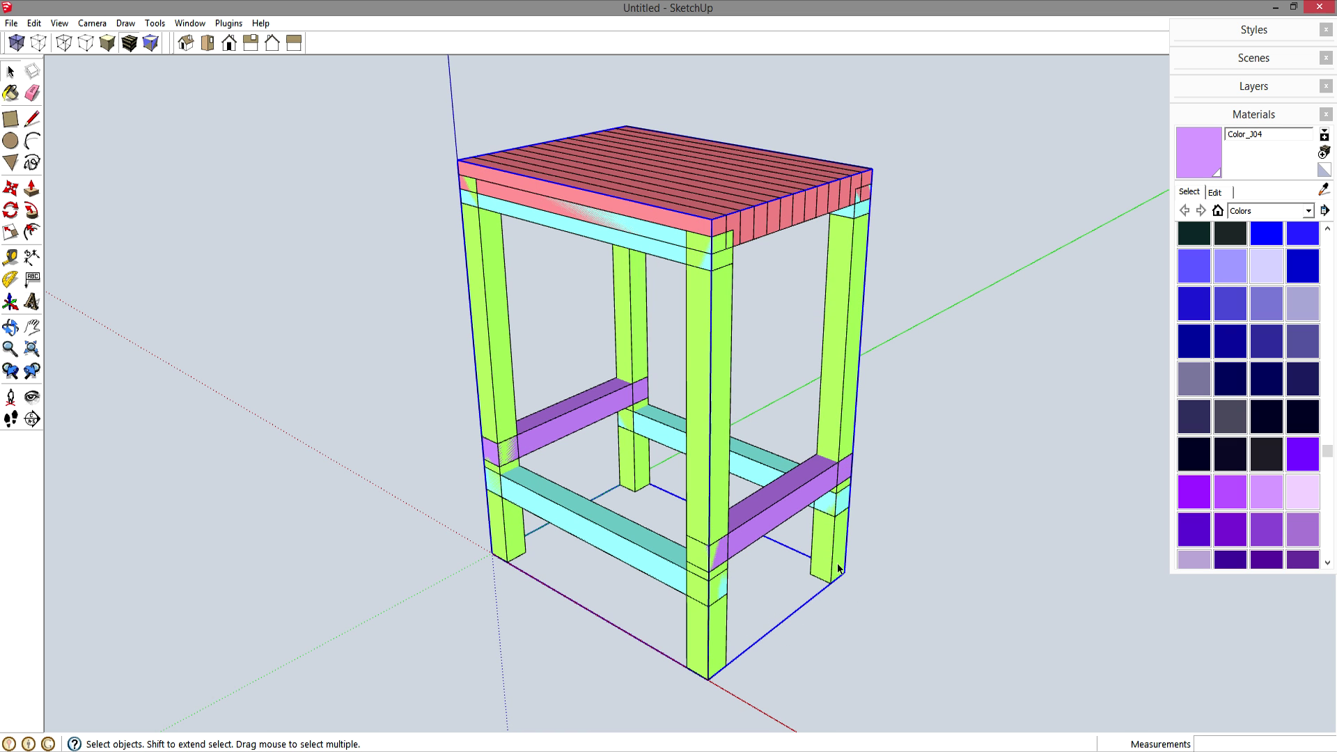
{"action": "left_click", "coordinate": [879, 612]}
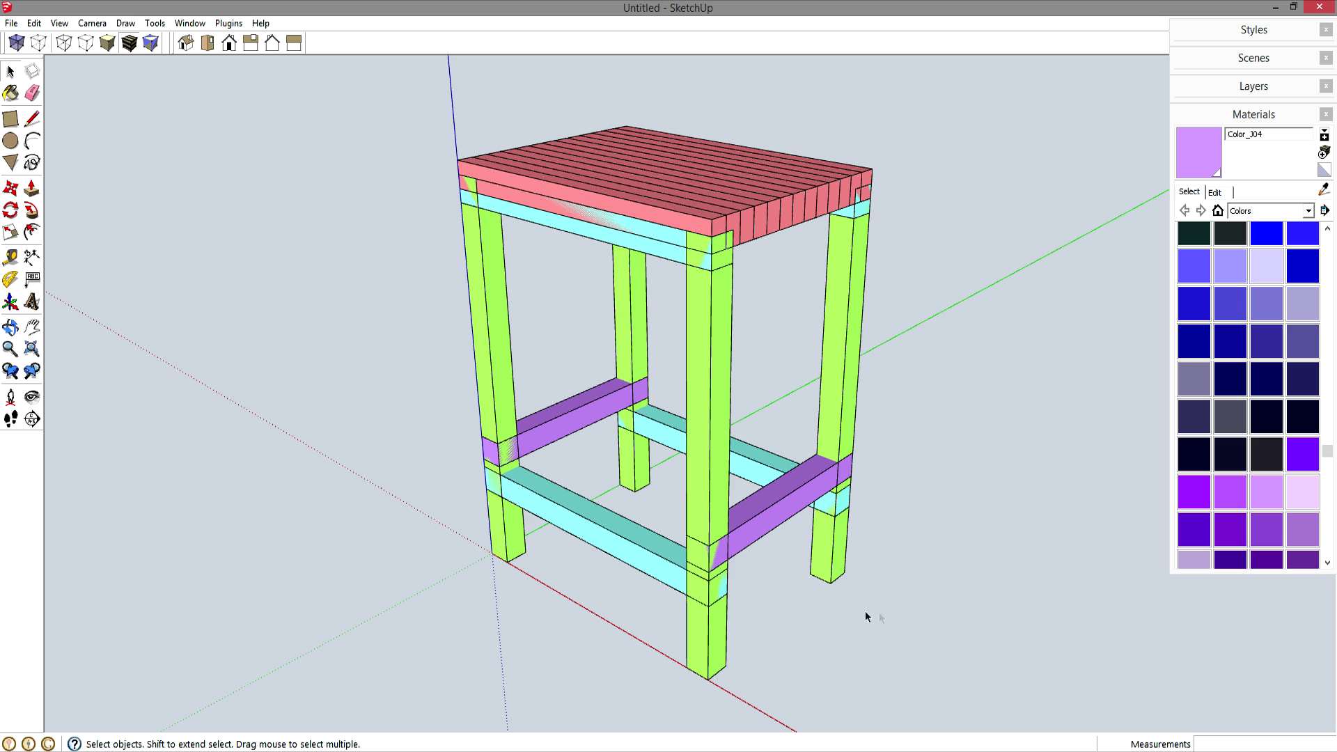
Make the two outermost tabletop strips above one of the upper cyan rails unique components.
{"action": "middle_click_drag", "start_coordinate": [731, 557], "coordinate": [612, 263]}
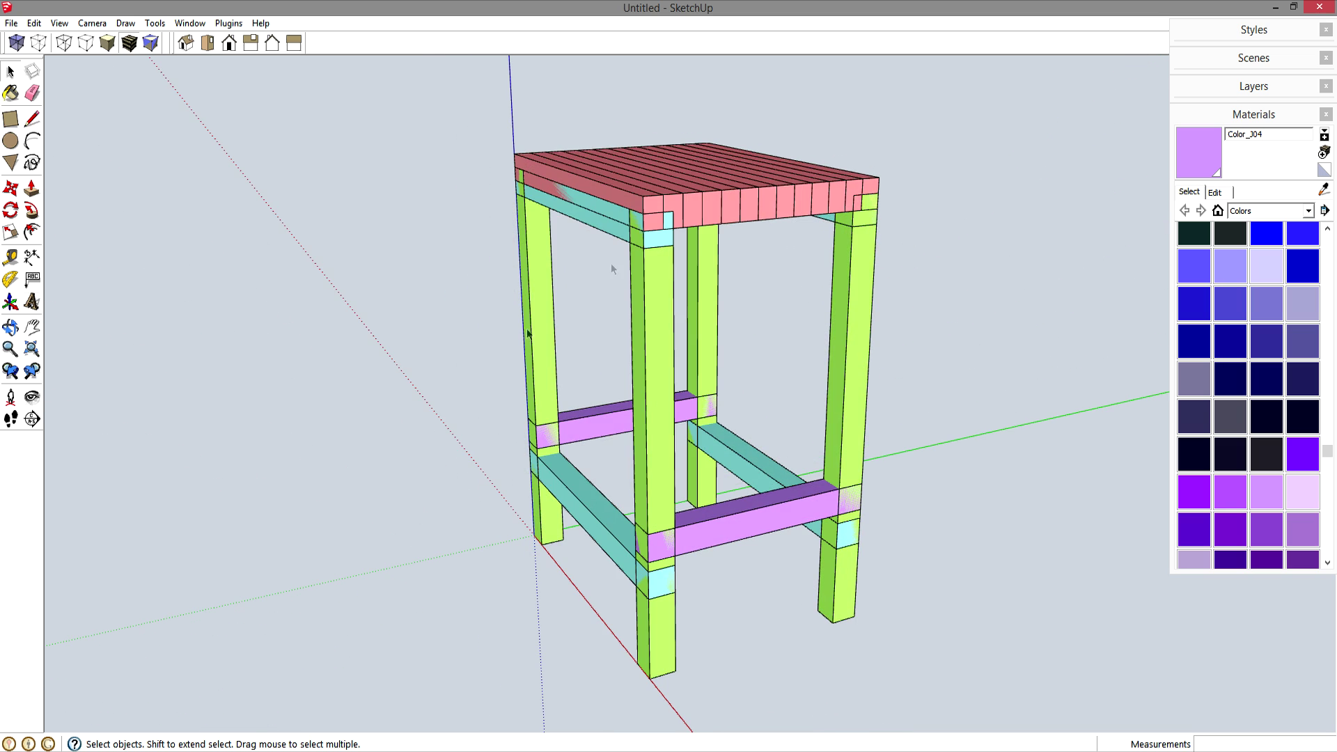
{"action": "scroll", "coordinate": [666, 185], "scroll_direction": "up", "scroll_amount": 3}
{"action": "scroll", "coordinate": [666, 183], "scroll_direction": "up", "scroll_amount": 2}
{"action": "middle_click_drag", "start_coordinate": [666, 184], "coordinate": [687, 301]}
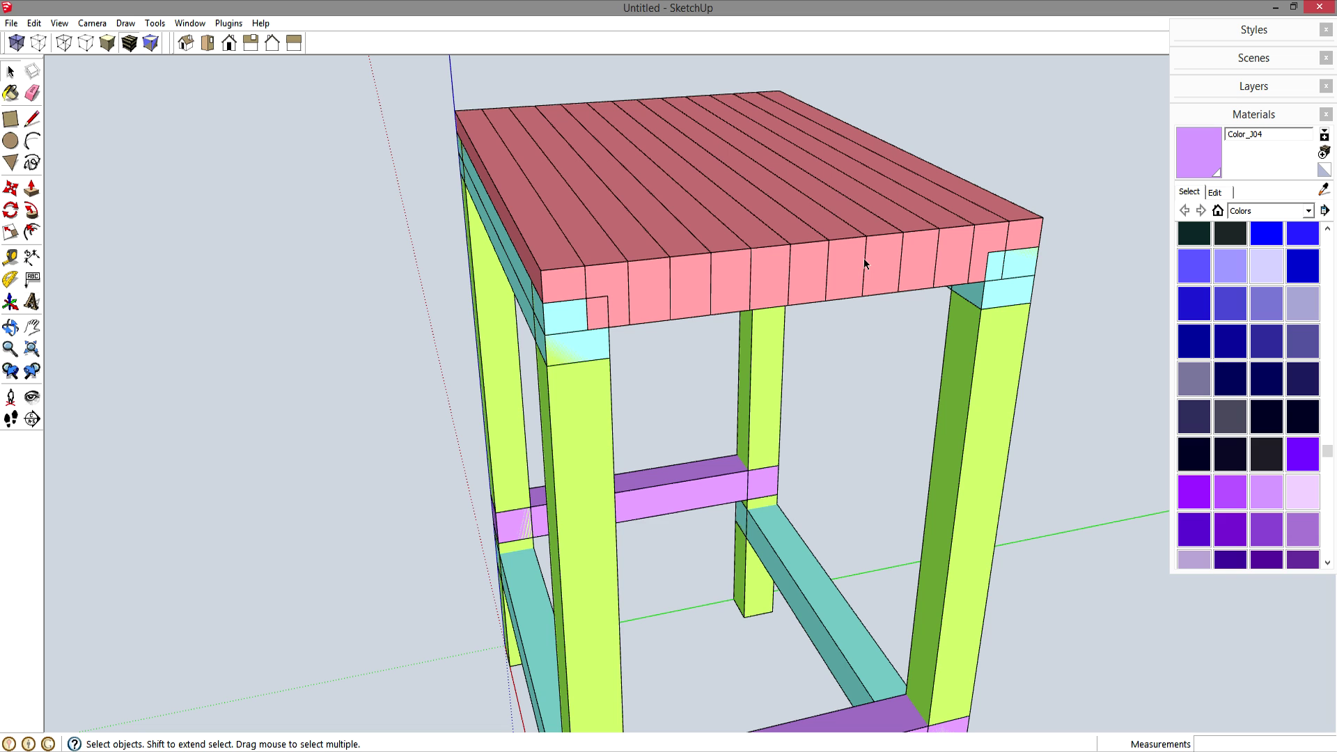
{"action": "right_click", "coordinate": [610, 288]}
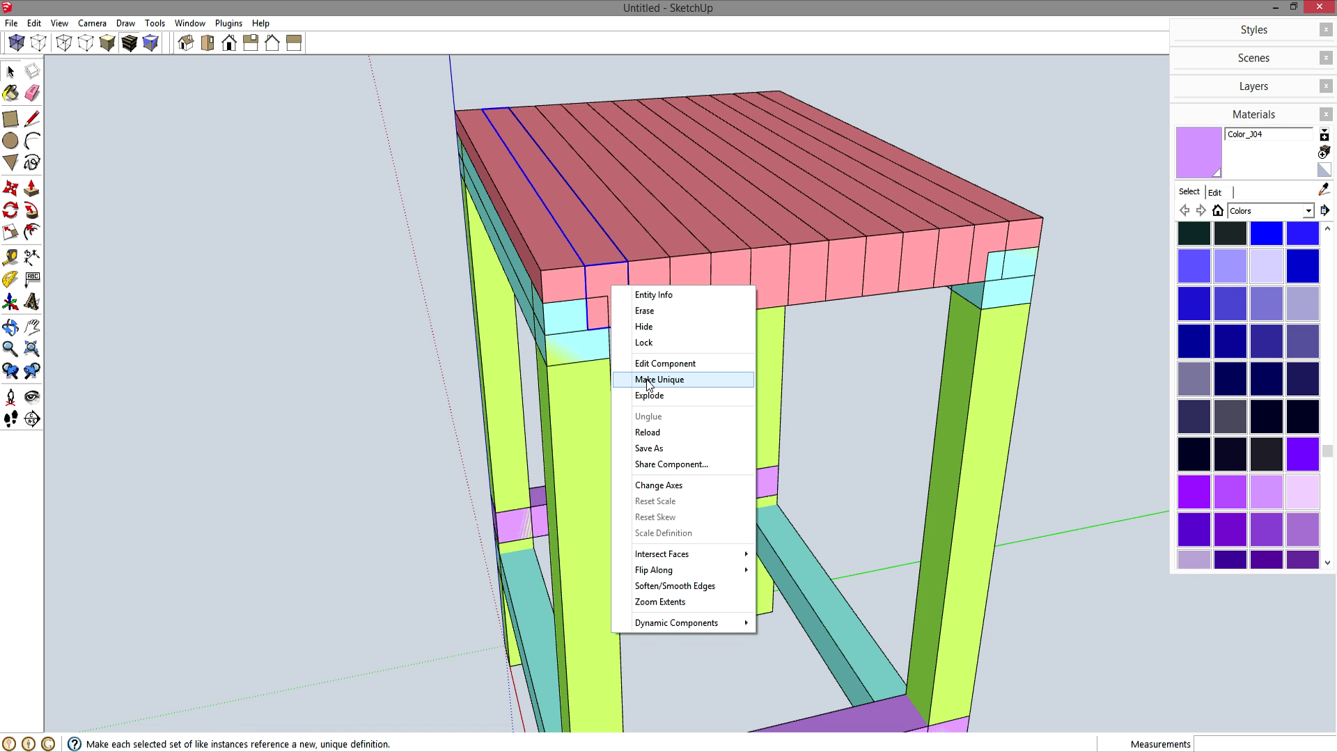
{"action": "left_click", "coordinate": [647, 383]}
{"action": "right_click", "coordinate": [577, 289]}
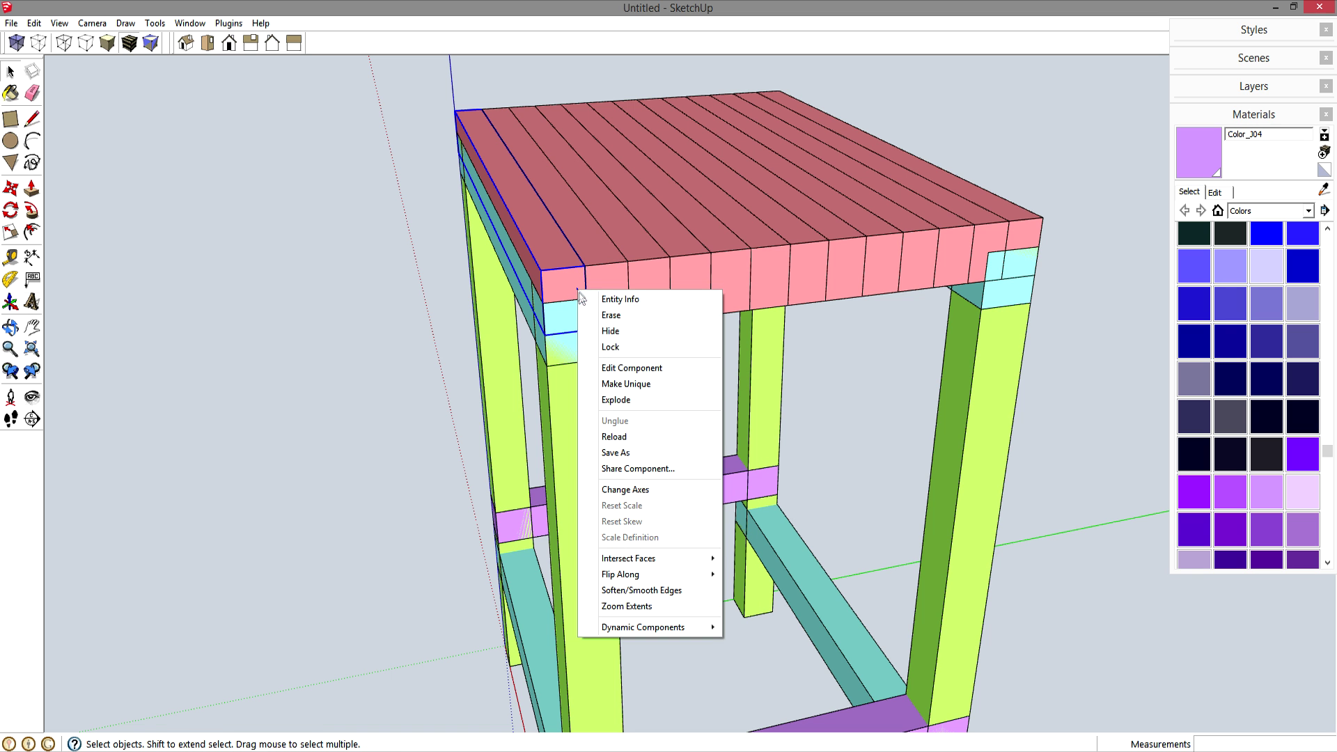
{"action": "left_click", "coordinate": [603, 383]}
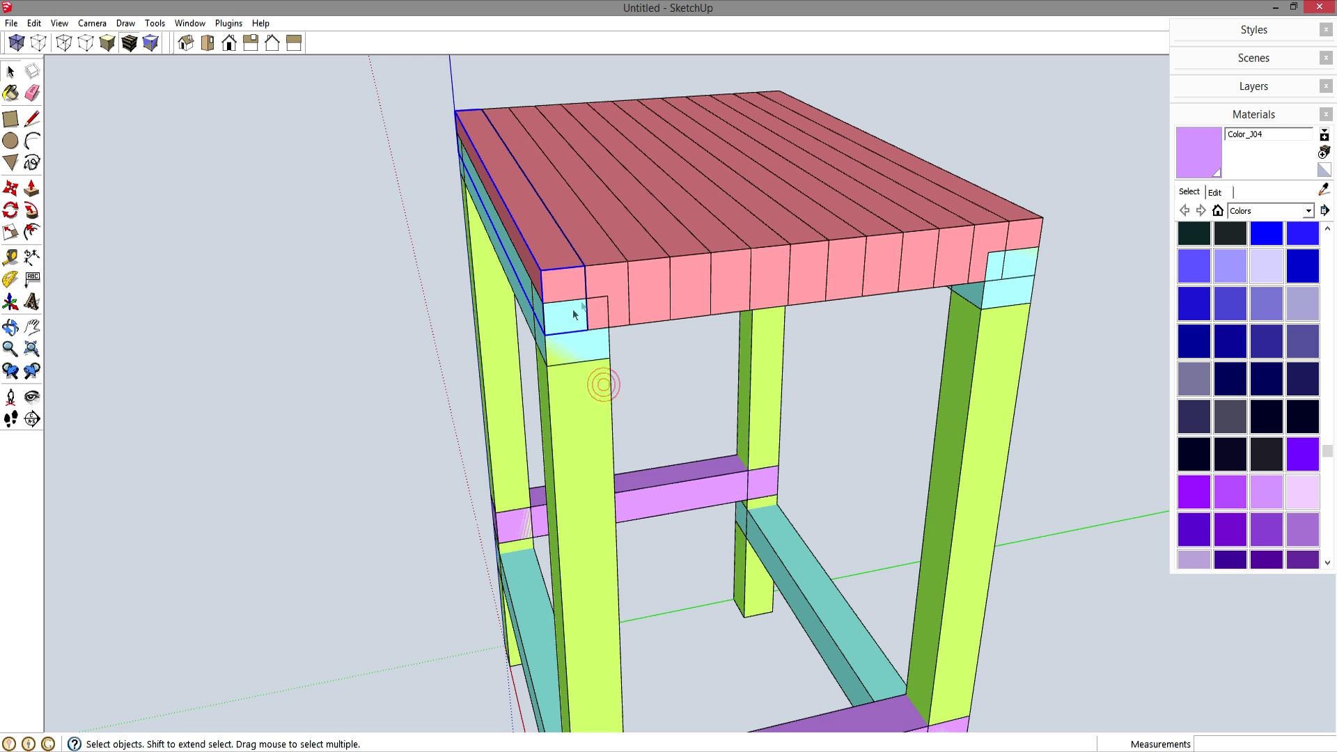
Cut a notch along the full length of the second tabletop strip where the upper cyan rail overlaps it.
{"action": "left_click", "coordinate": [603, 279]}
{"action": "left_click", "coordinate": [572, 287]}
{"action": "double_click", "coordinate": [606, 294]}
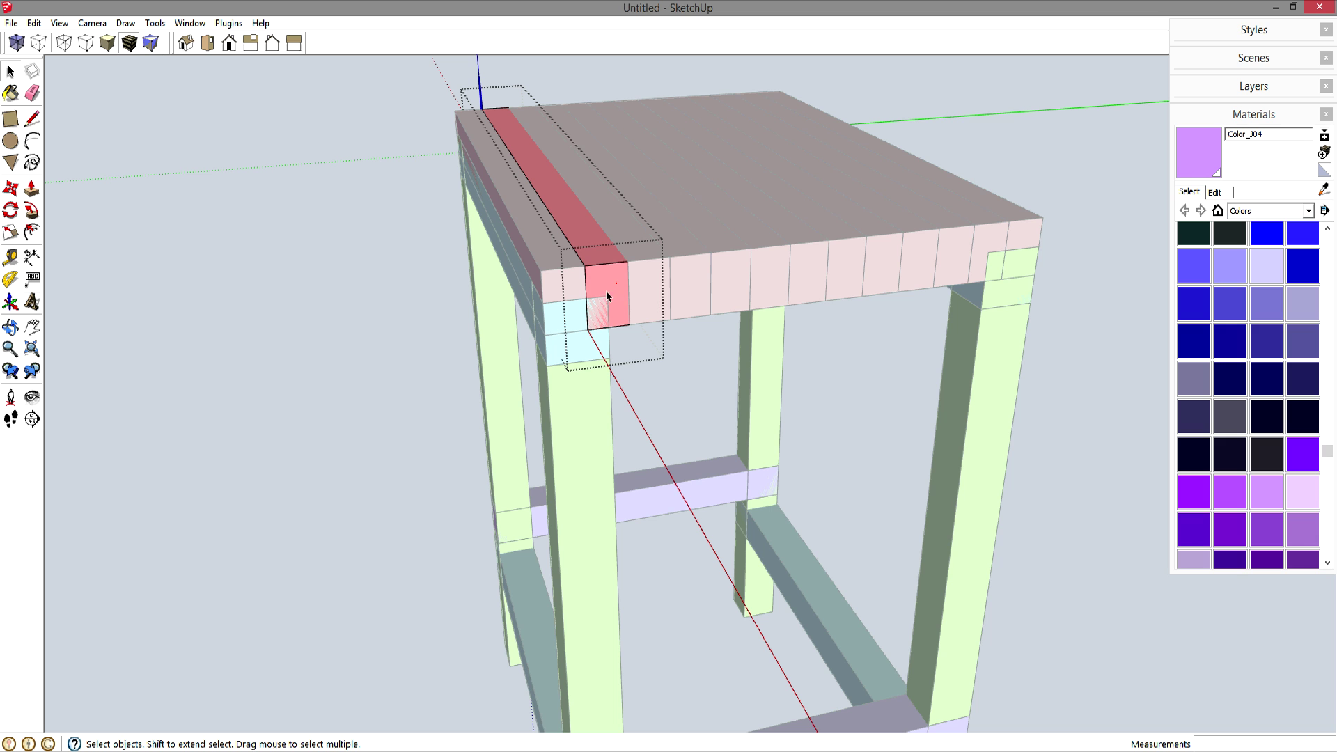
{"action": "key", "text": "r"}
{"action": "left_click", "coordinate": [607, 296]}
{"action": "left_click", "coordinate": [587, 327]}
{"action": "key", "text": "p"}
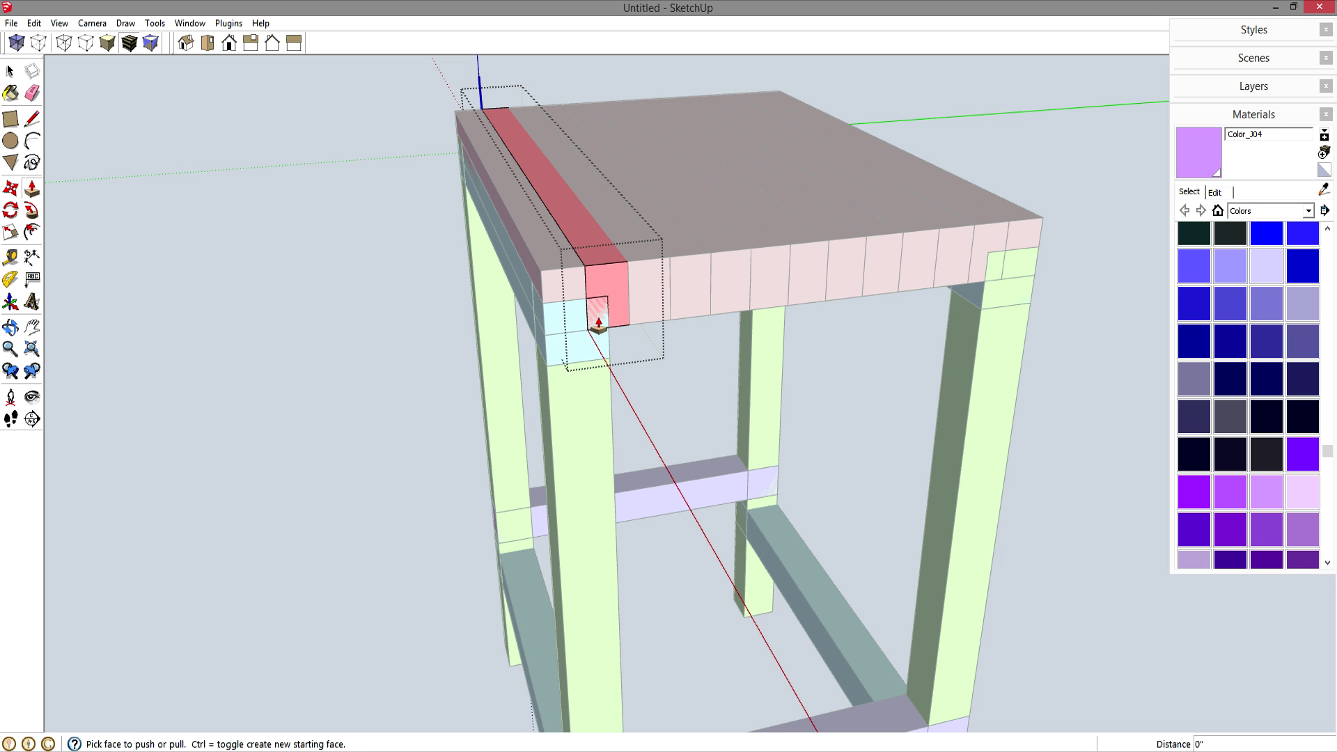
{"action": "left_click", "coordinate": [598, 315]}
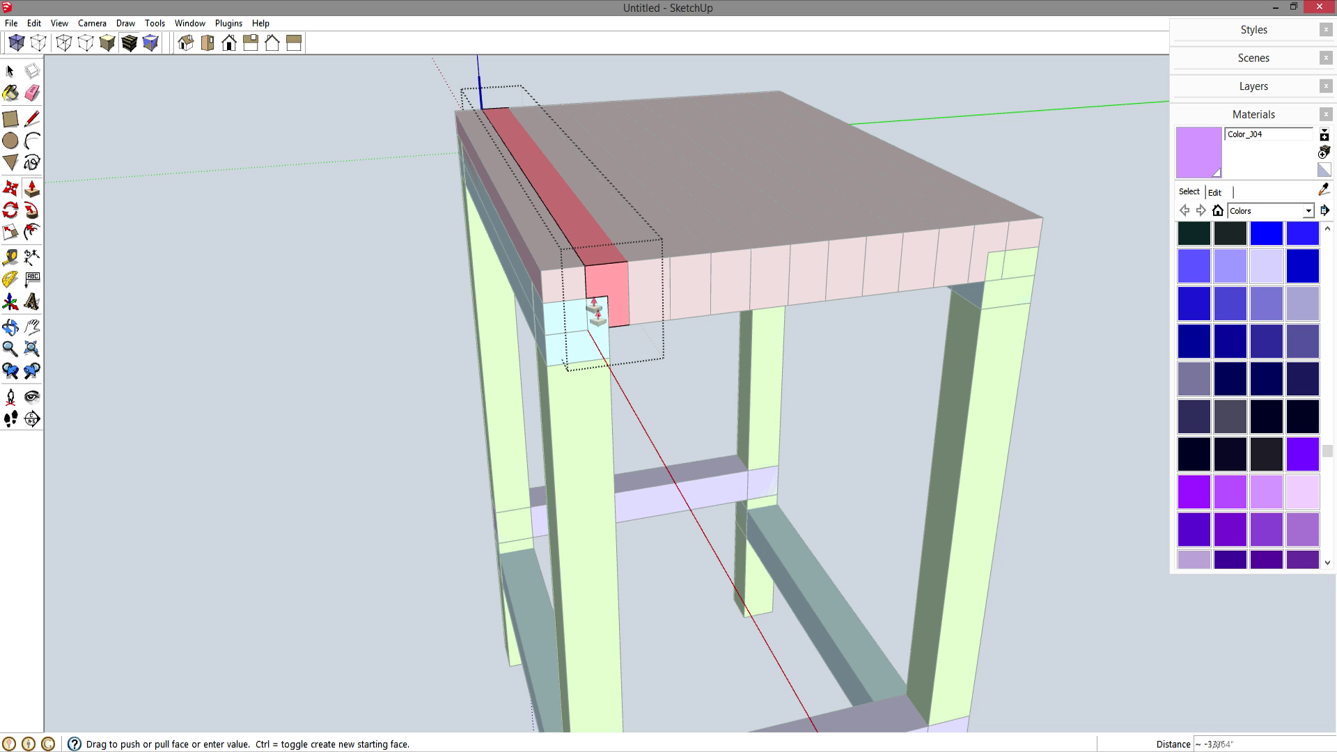
{"action": "left_click", "coordinate": [589, 112]}
{"action": "key", "text": "space"}
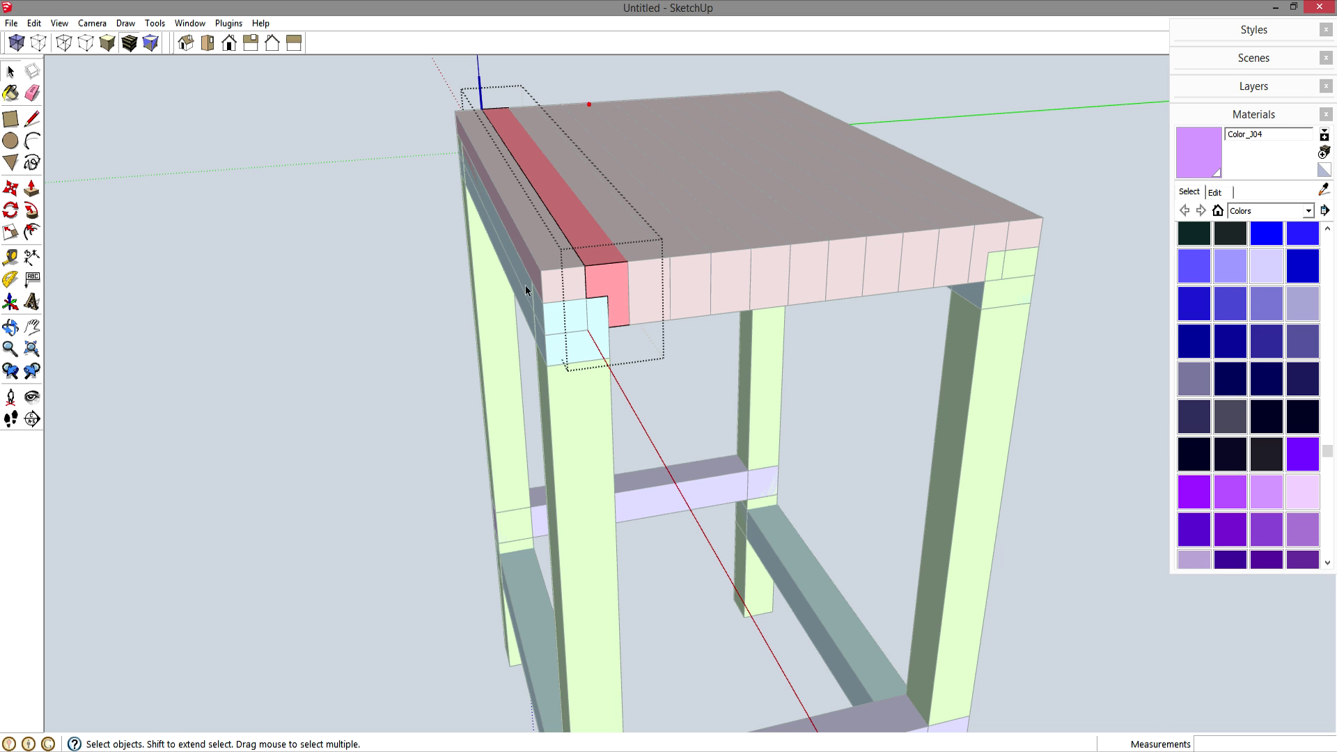
Cut a matching full-length notch in the outermost tabletop strip where it overlaps the cyan rail, and close the component.
{"action": "triple_click", "coordinate": [555, 281]}
{"action": "key", "text": "r"}
{"action": "left_click", "coordinate": [542, 303]}
{"action": "left_click", "coordinate": [588, 333]}
{"action": "key", "text": "p"}
{"action": "left_click", "coordinate": [565, 323]}
{"action": "left_click", "coordinate": [558, 110]}
{"action": "key", "text": "space"}
{"action": "left_click", "coordinate": [403, 251]}
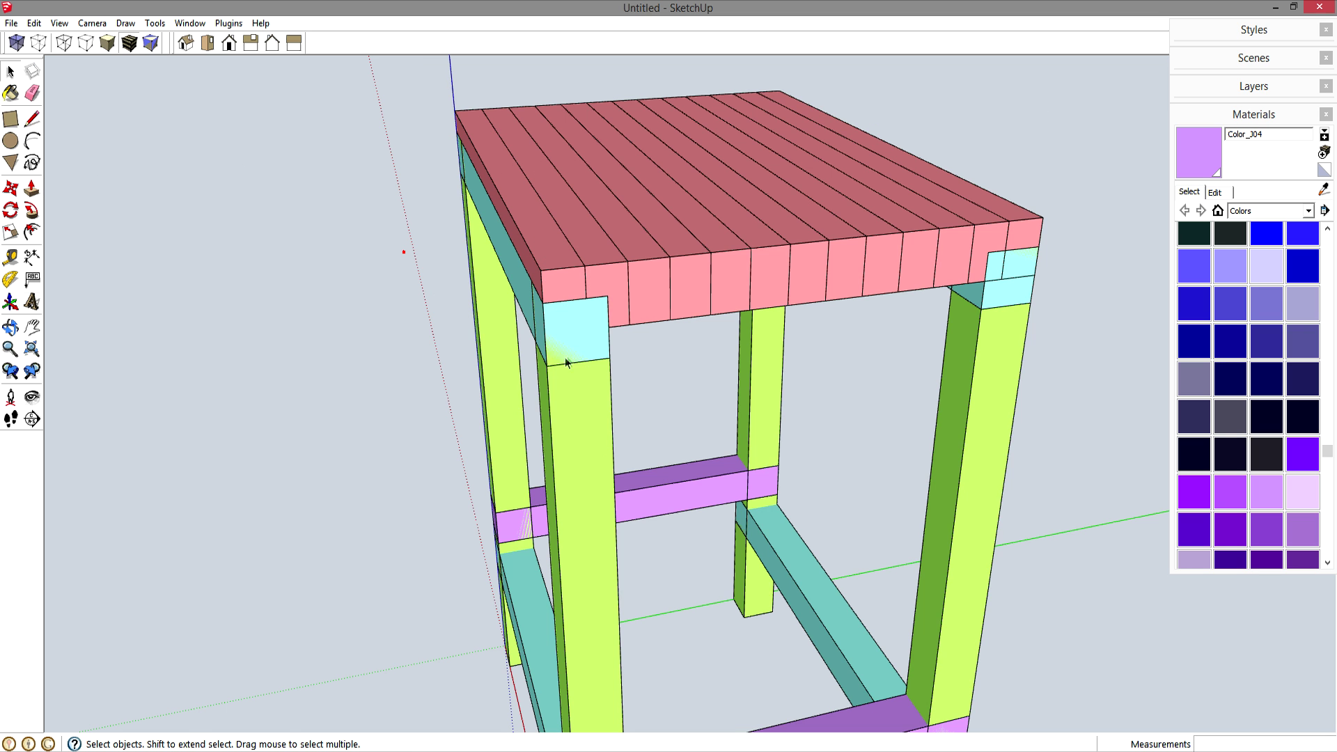
Delete the two outermost tabletop strips on the side opposite the newly notched pair.
{"action": "left_click", "coordinate": [564, 286]}
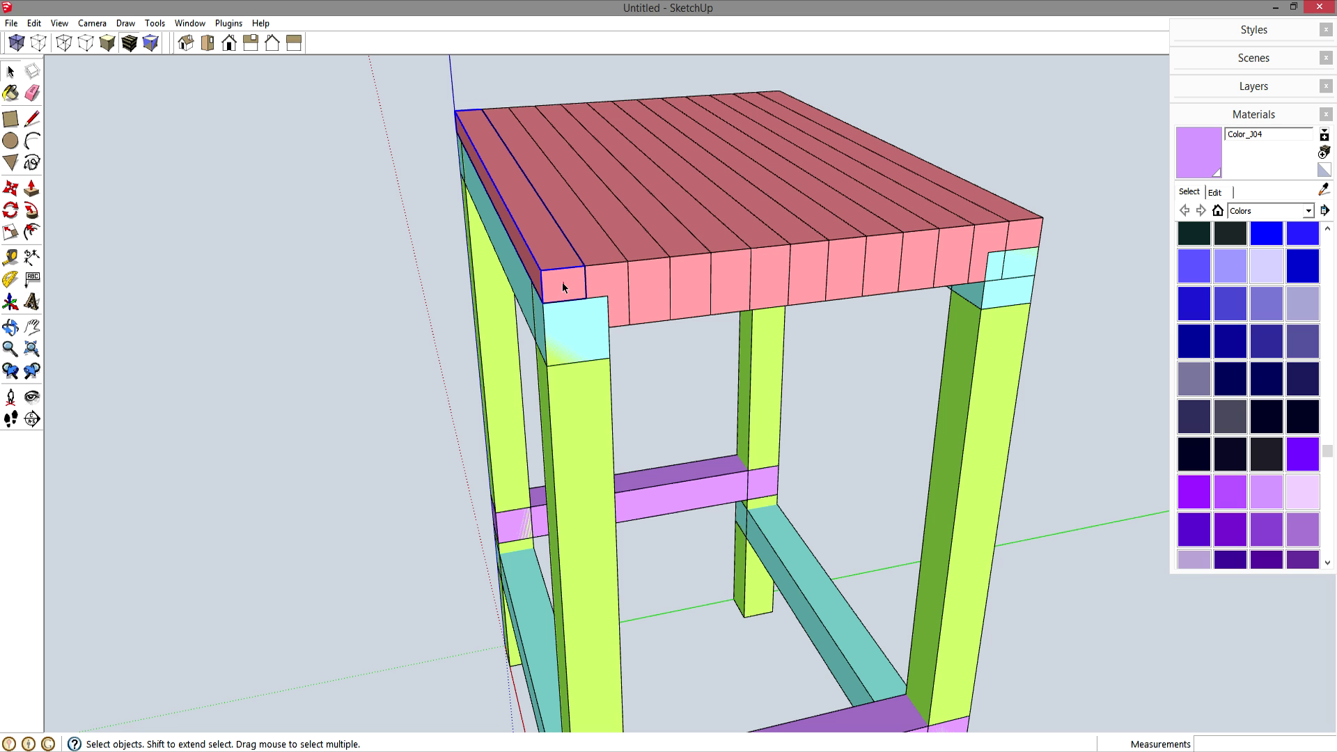
{"action": "left_click", "coordinate": [989, 237]}
{"action": "left_click", "coordinate": [1022, 235], "text": "shift"}
{"action": "key", "text": "Delete"}
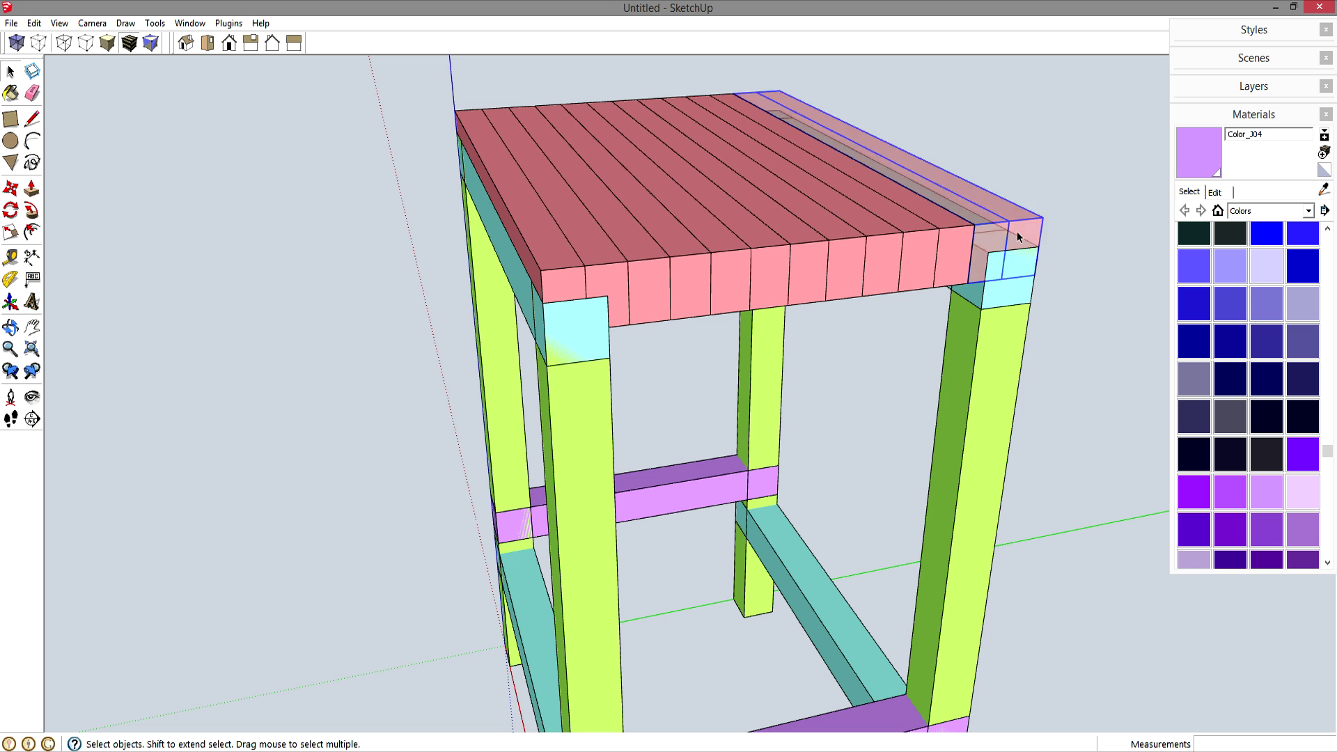
{"action": "mouse_move", "coordinate": [868, 312]}
{"action": "middle_mouse_down"}
{"action": "mouse_move", "coordinate": [827, 337]}
{"action": "mouse_move", "coordinate": [872, 337]}
{"action": "middle_mouse_up"}
{"action": "left_click", "coordinate": [616, 311]}
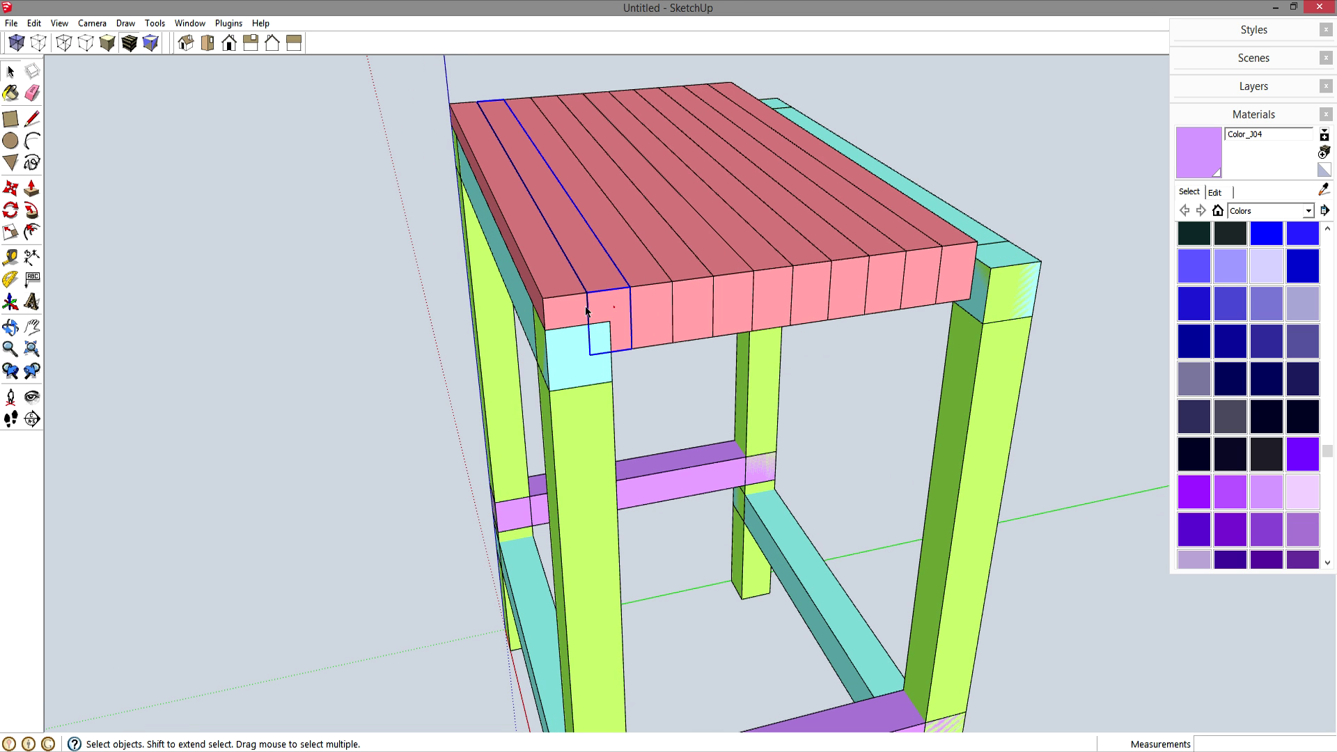
{"action": "left_click", "coordinate": [567, 313], "text": "shift"}
{"action": "scroll", "coordinate": [625, 399], "scroll_direction": "down", "scroll_amount": 5}
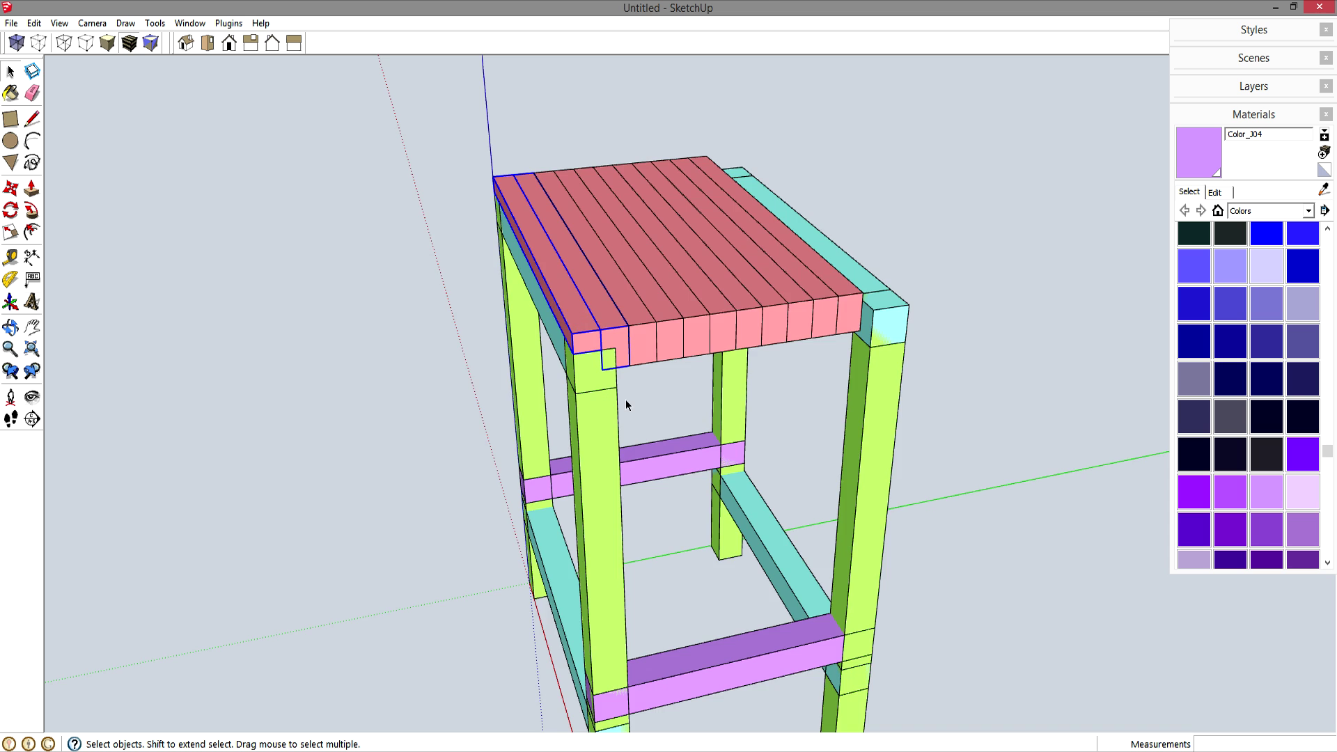
{"action": "left_click", "coordinate": [667, 573]}
Draw a diagonal guide line at floor level between the bottom corners of two diagonally opposite legs.
{"action": "middle_click_drag", "start_coordinate": [667, 573], "coordinate": [461, 643]}
{"action": "key", "text": "l"}
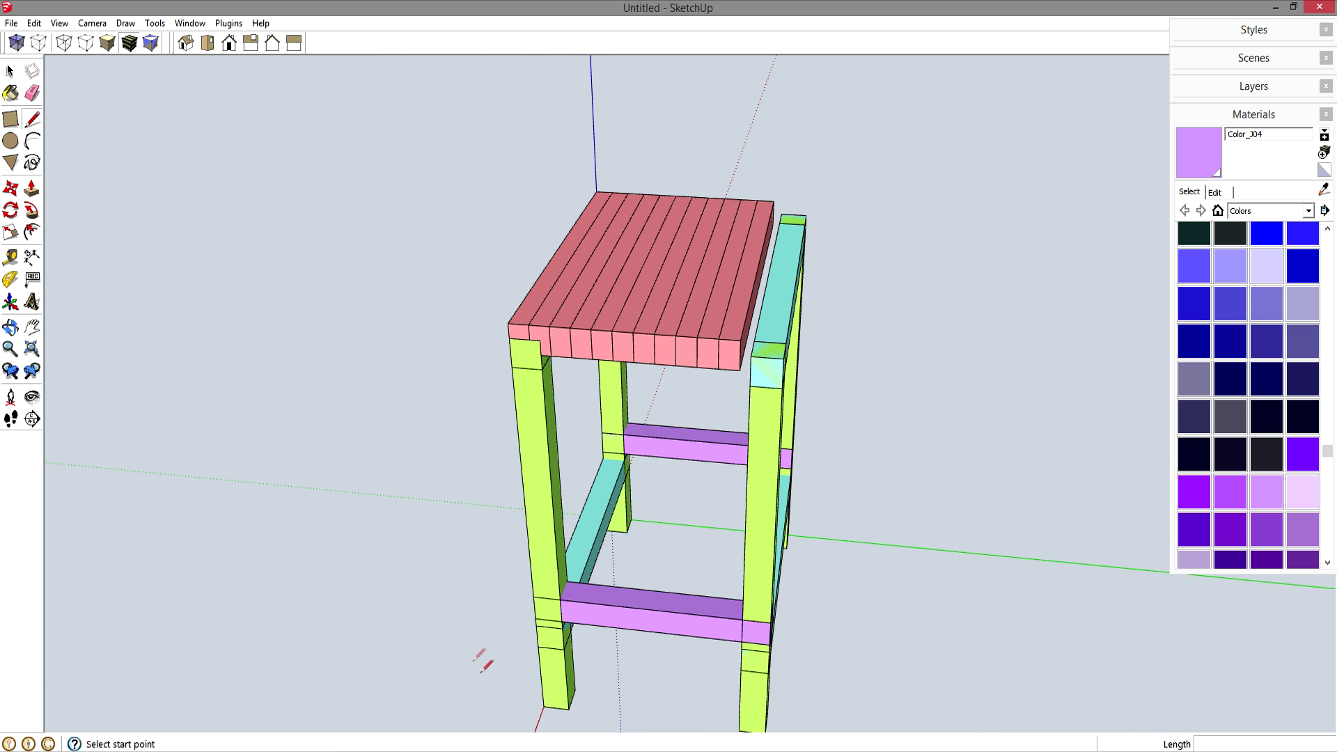
{"action": "left_click", "coordinate": [544, 706]}
{"action": "middle_click_drag", "start_coordinate": [544, 706], "coordinate": [546, 707]}
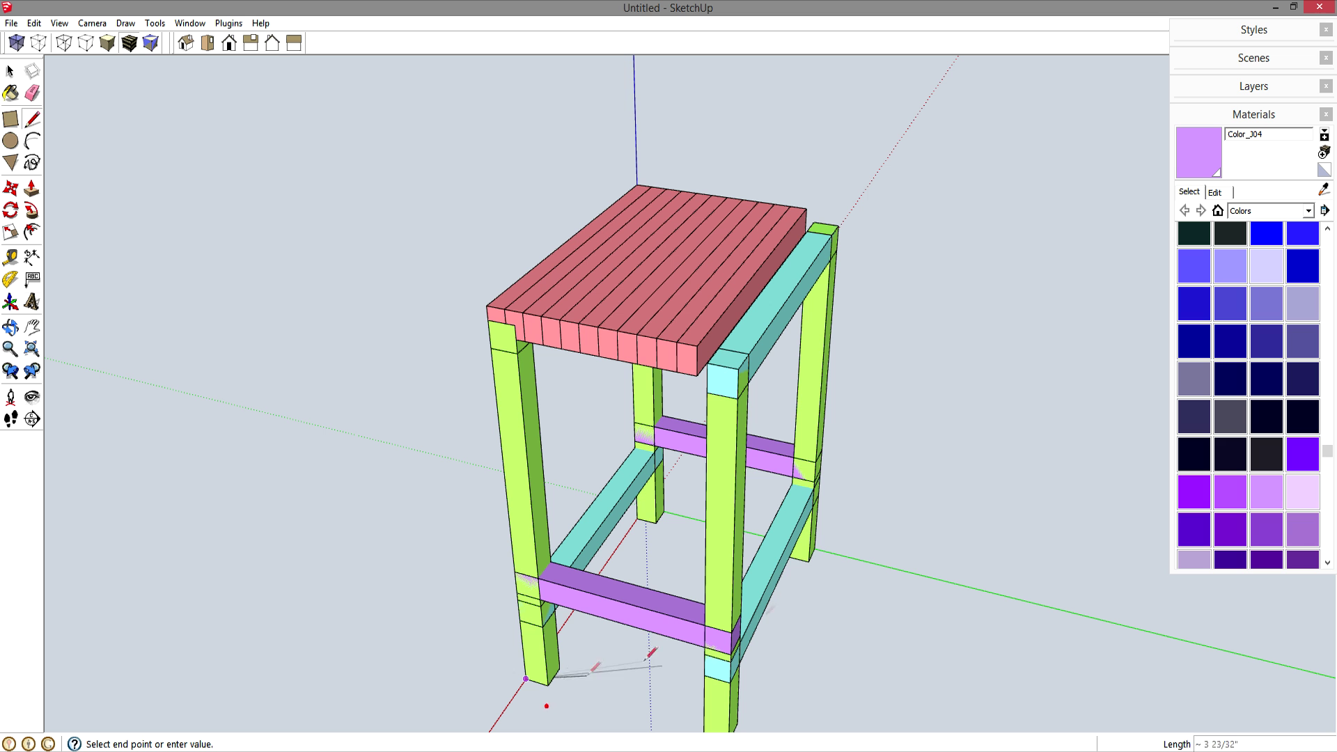
{"action": "key", "text": "space"}
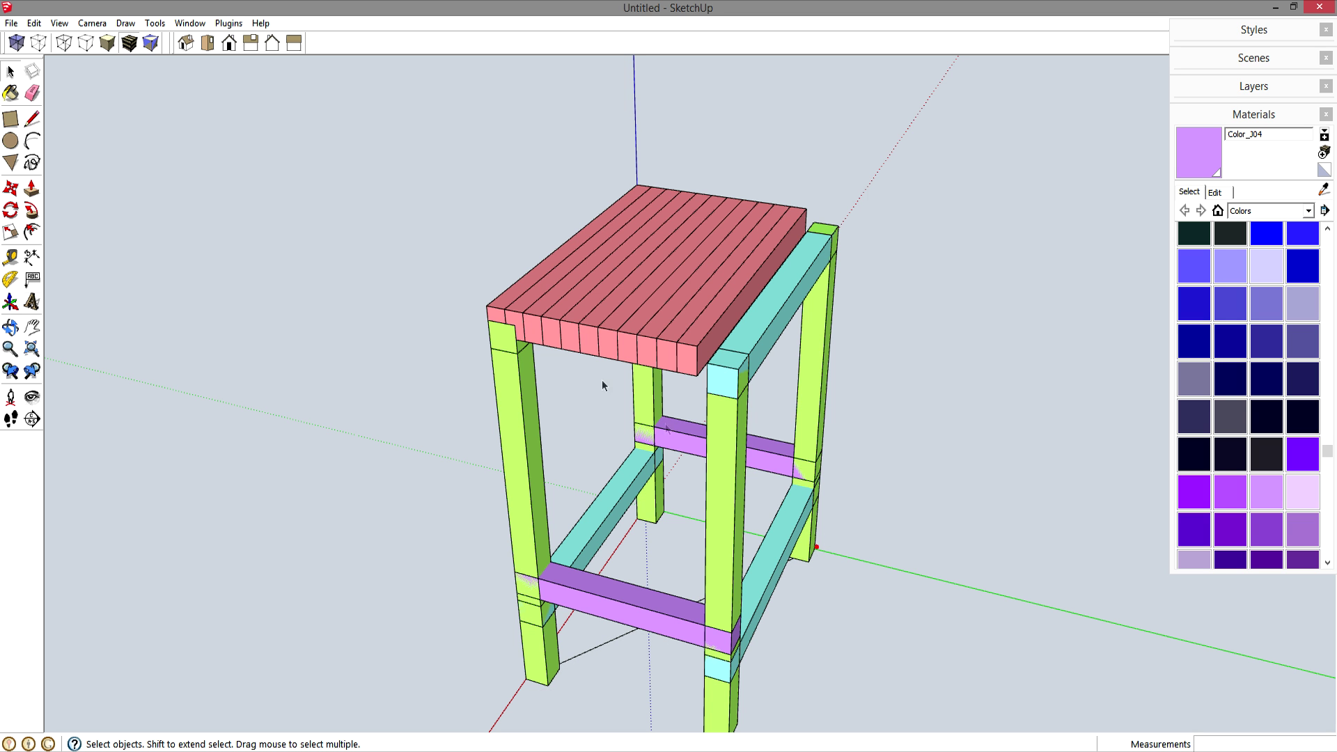
Rotate-copy the two notched tabletop strips half a turn about the guide line's midpoint to fill the opposite side.
{"action": "left_click", "coordinate": [519, 296]}
{"action": "key", "text": "q"}
{"action": "middle_click_drag", "start_coordinate": [606, 553], "coordinate": [617, 555]}
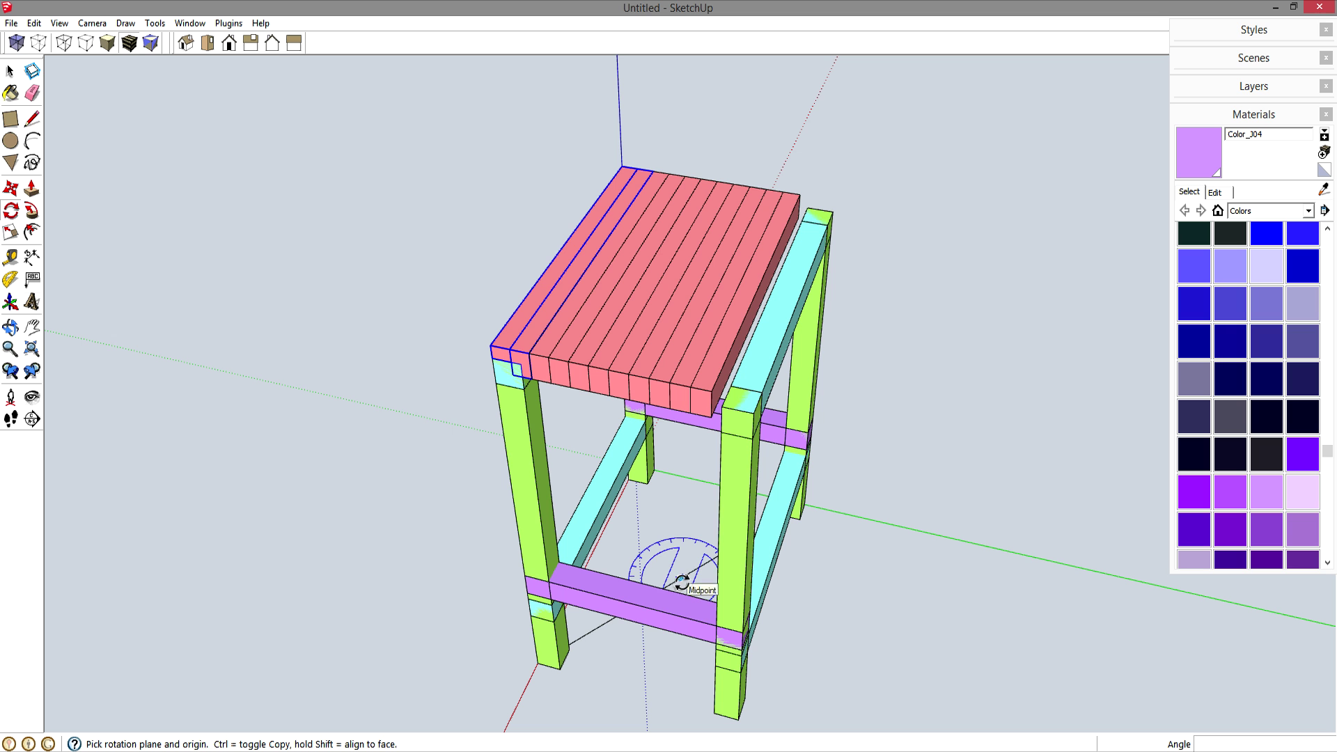
{"action": "left_click", "coordinate": [680, 581]}
{"action": "left_click", "coordinate": [585, 635]}
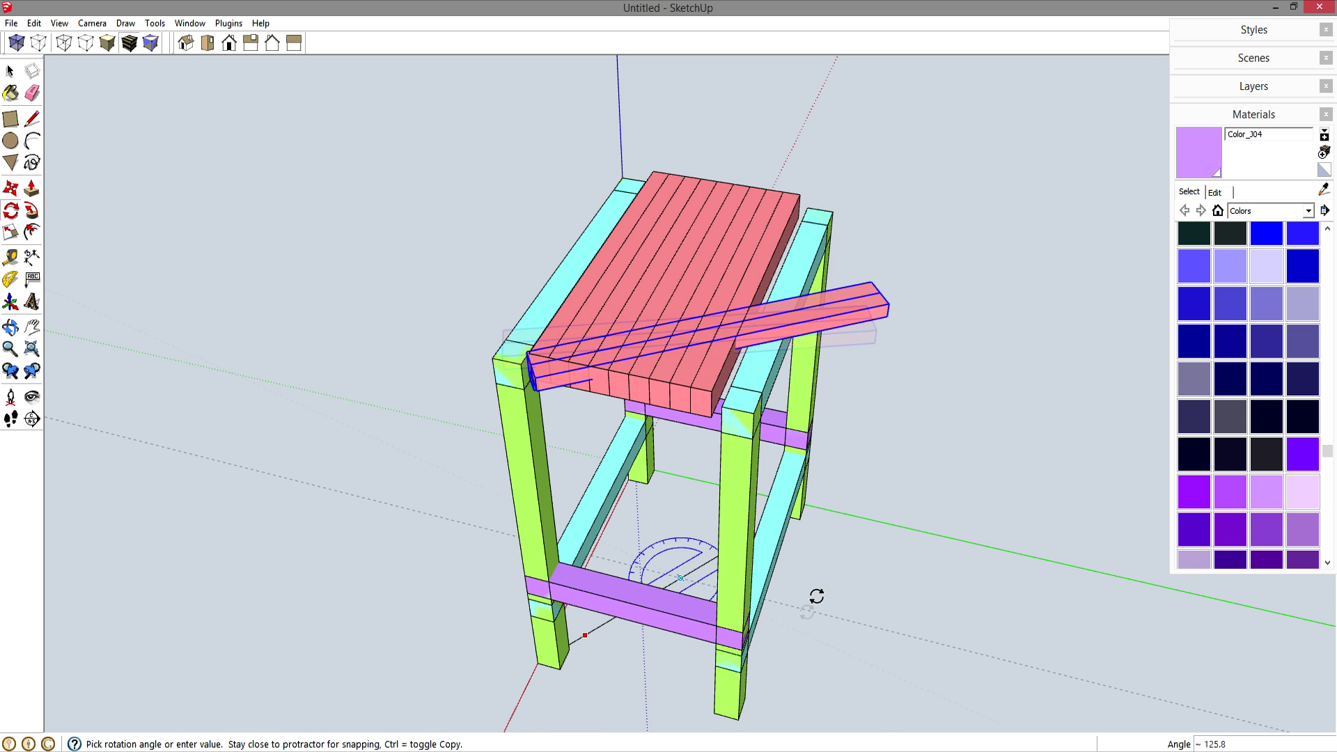
{"action": "left_click", "coordinate": [873, 464]}
{"action": "key", "text": "space"}
Delete the diagonal guide line between the legs.
{"action": "middle_click_drag", "start_coordinate": [680, 571], "coordinate": [721, 566]}
{"action": "left_click", "coordinate": [713, 573]}
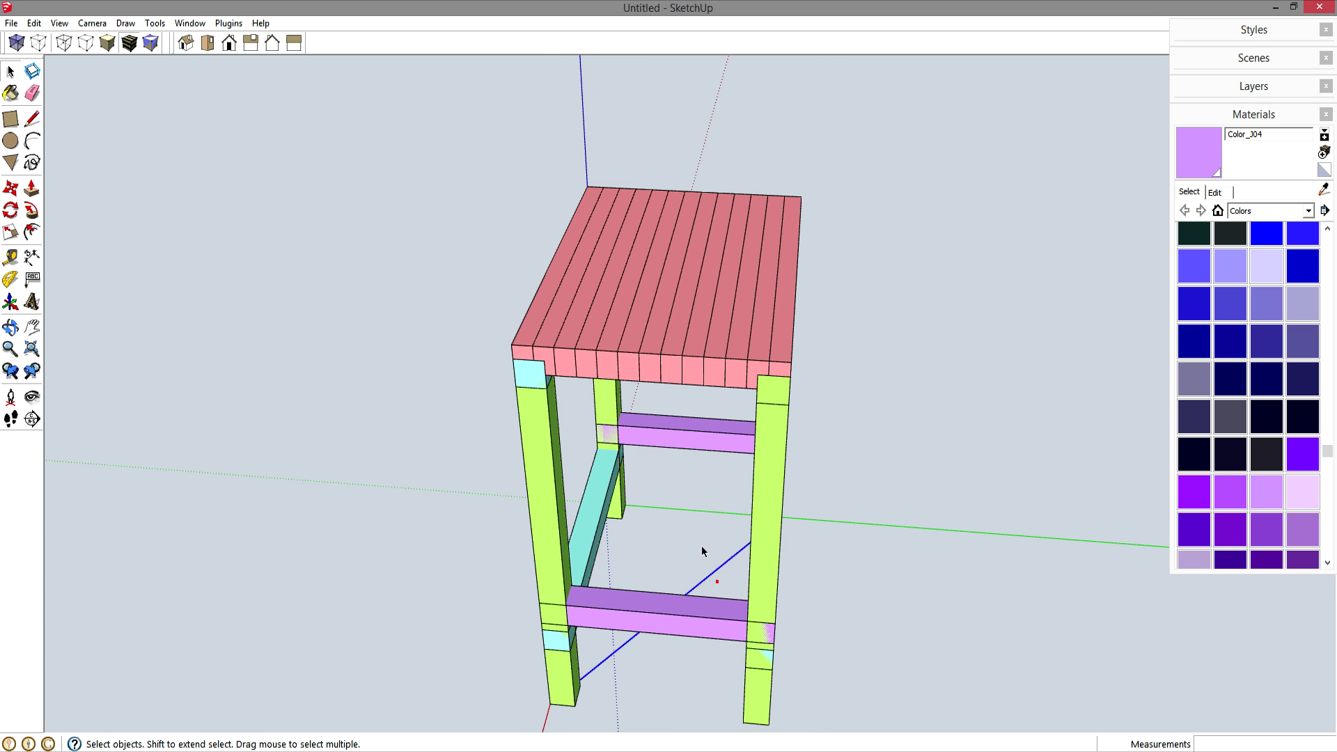
{"action": "key", "text": "Delete"}
Cut a notch into the top of the leg component where the upper cyan rail overlaps it, and close the component.
{"action": "middle_click_drag", "start_coordinate": [679, 544], "coordinate": [921, 421]}
{"action": "middle_click_drag", "start_coordinate": [759, 441], "coordinate": [791, 493]}
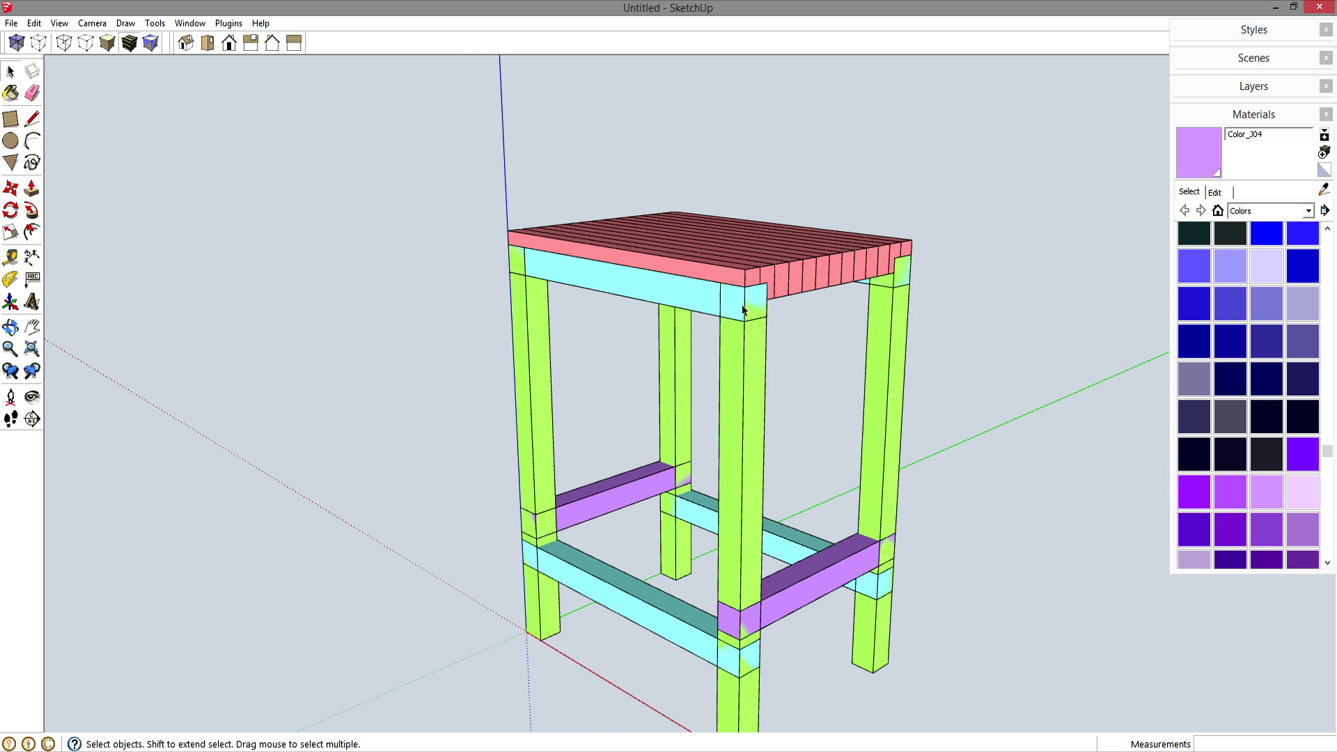
{"action": "scroll", "coordinate": [668, 285], "scroll_direction": "up", "scroll_amount": 5}
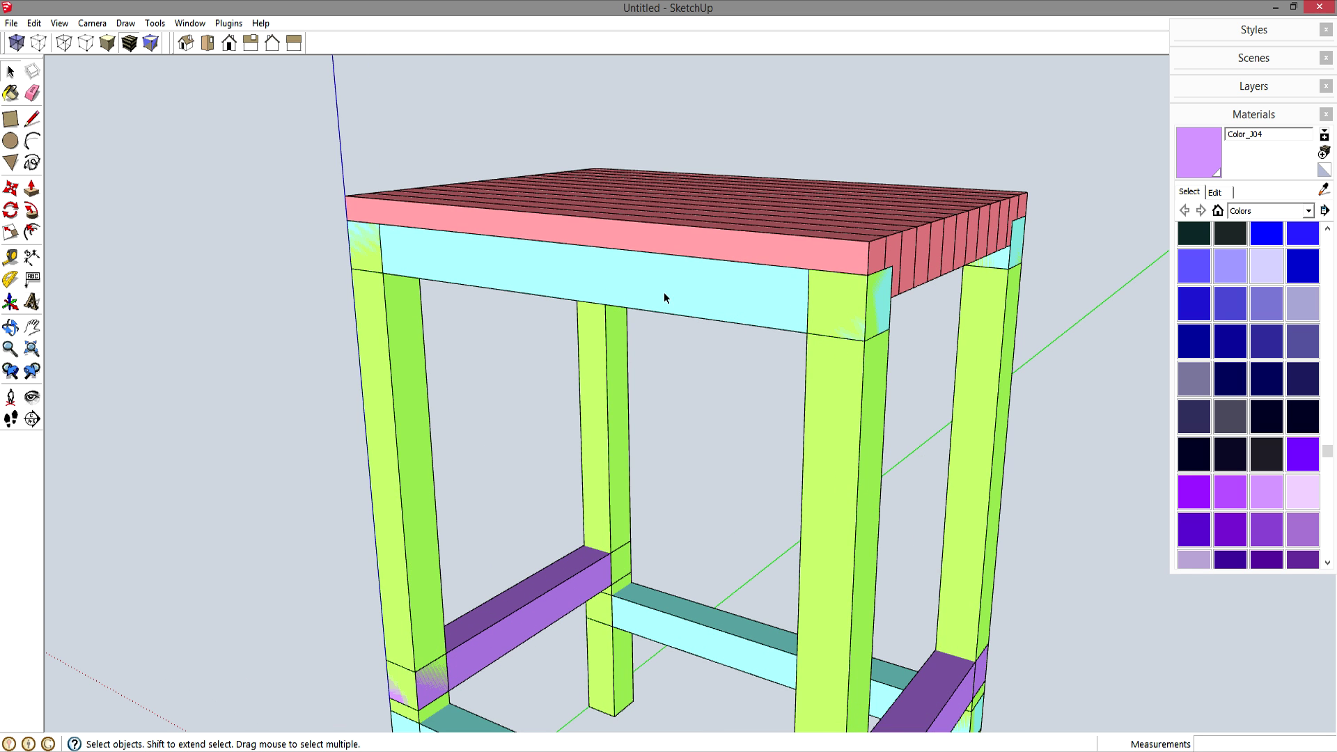
{"action": "double_click", "coordinate": [837, 365]}
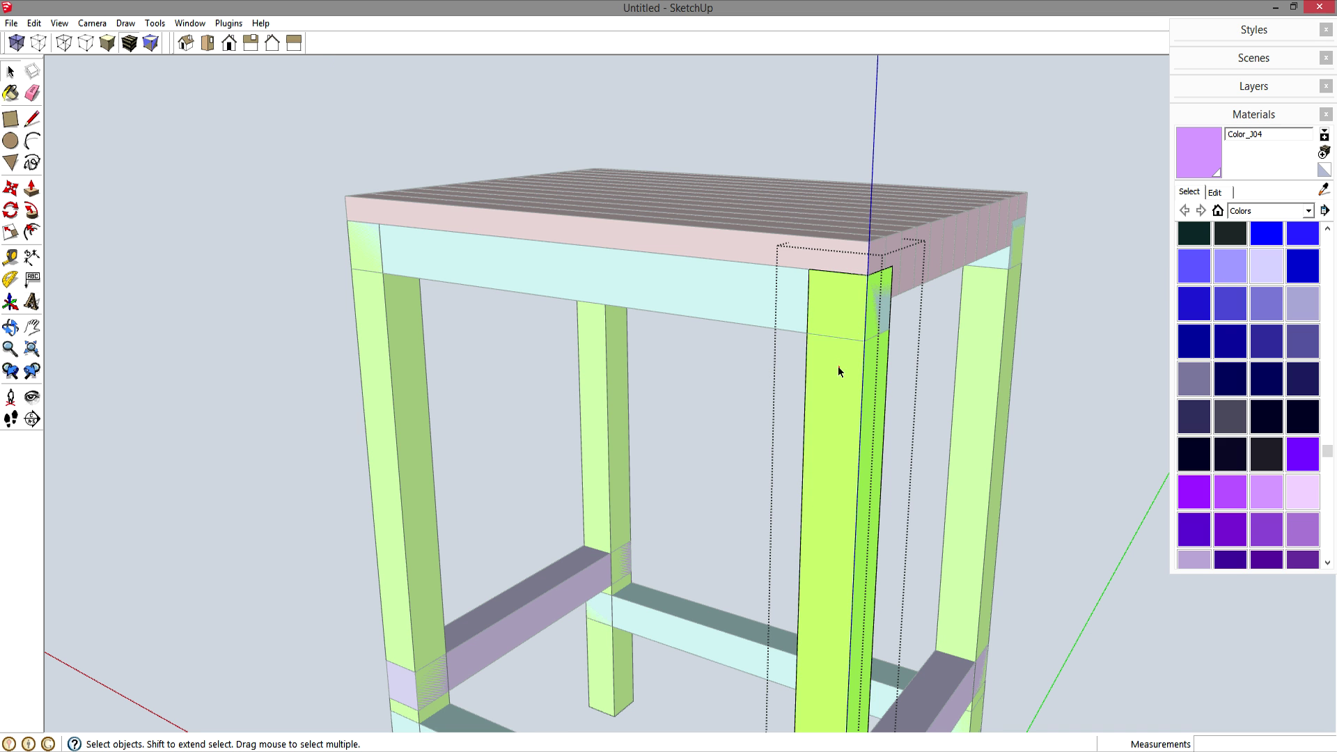
{"action": "key", "text": "r"}
{"action": "left_click", "coordinate": [808, 268]}
{"action": "left_click", "coordinate": [866, 340]}
{"action": "key", "text": "p"}
{"action": "left_click", "coordinate": [862, 331]}
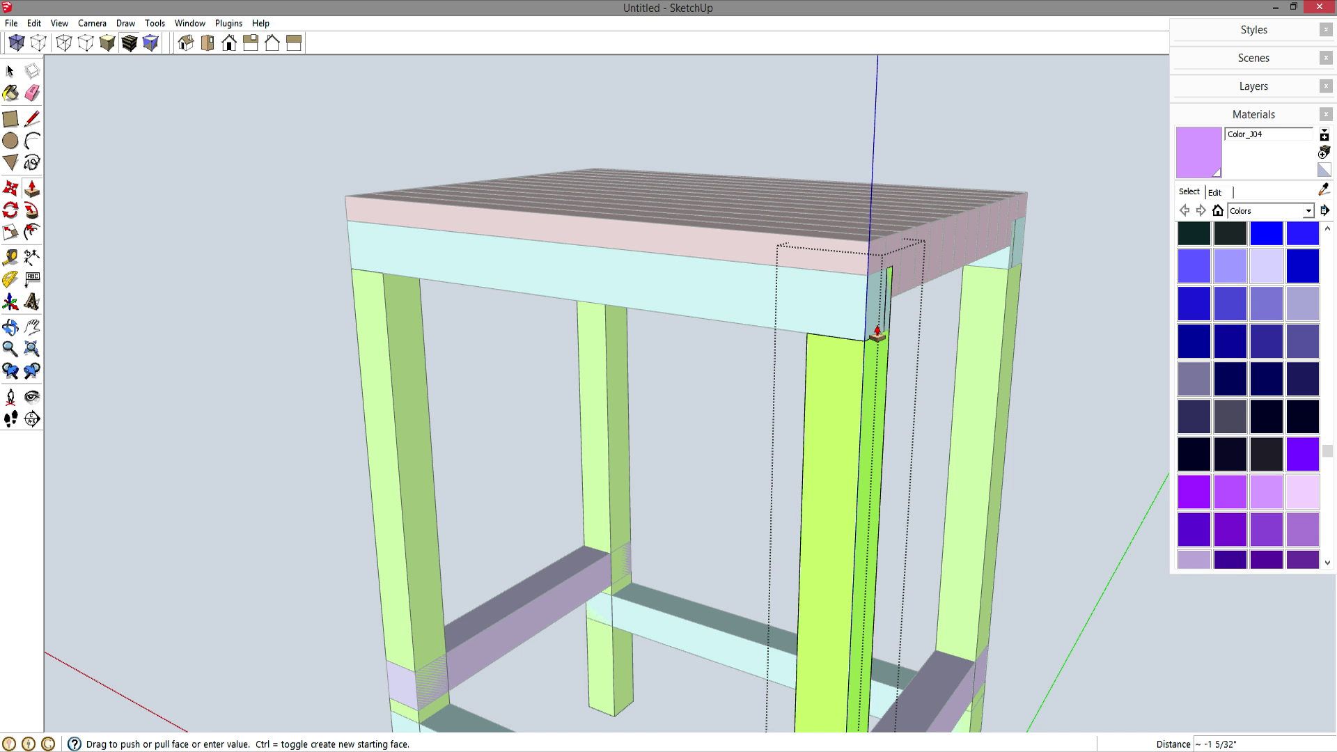
{"action": "key", "text": "Return"}
{"action": "key", "text": "space"}
{"action": "left_click", "coordinate": [1032, 353]}
Cut a 1 1/2 x 1 1/2 inch notch, 0.75 inch deep, in the leg component where the lower cyan stretcher crosses, and close the component.
{"action": "middle_click_drag", "start_coordinate": [1033, 380], "coordinate": [897, 419]}
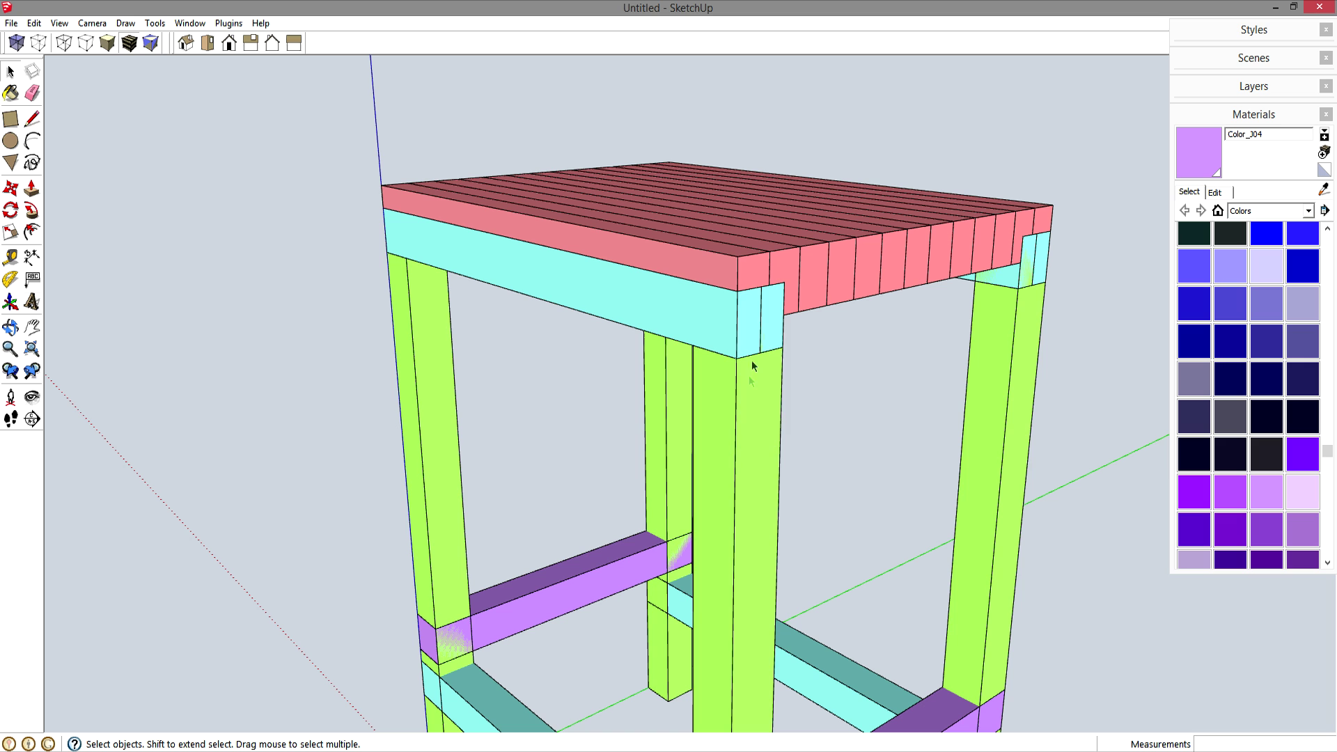
{"action": "left_click", "coordinate": [991, 380]}
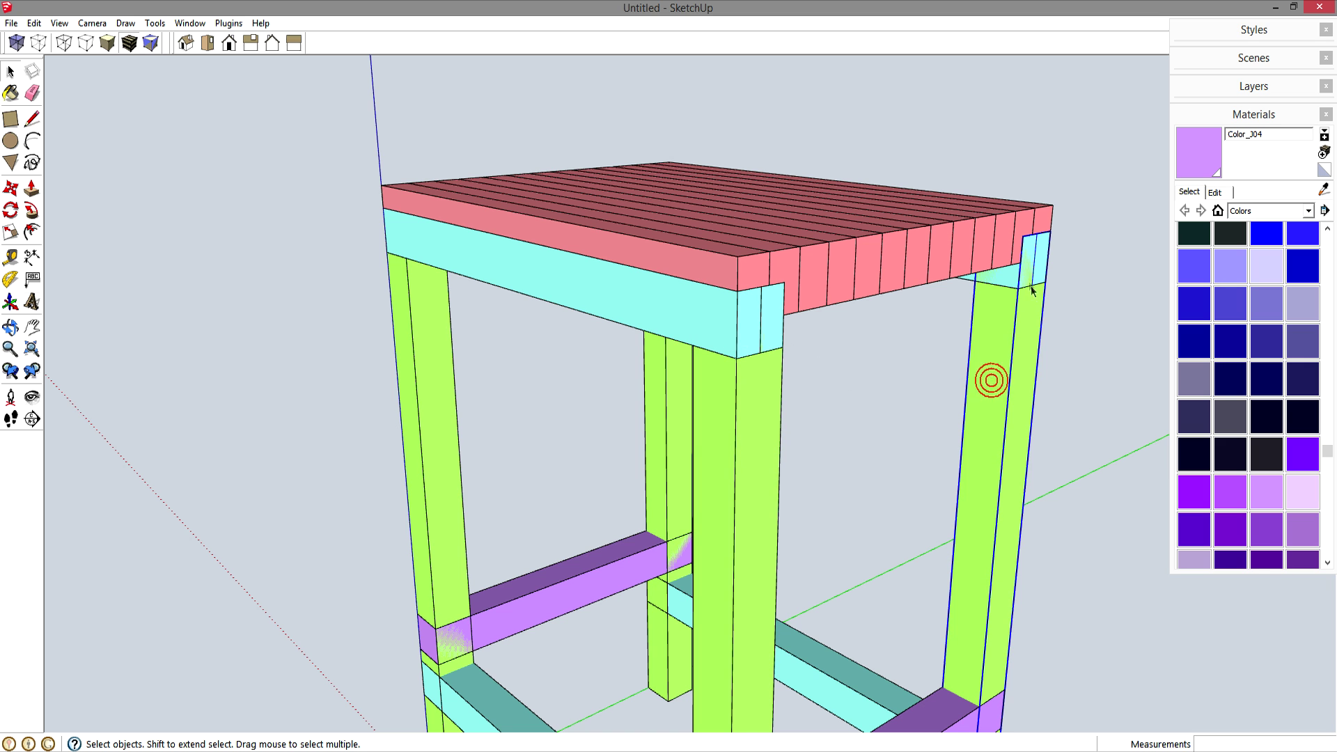
{"action": "middle_click_drag", "start_coordinate": [416, 268], "coordinate": [733, 334]}
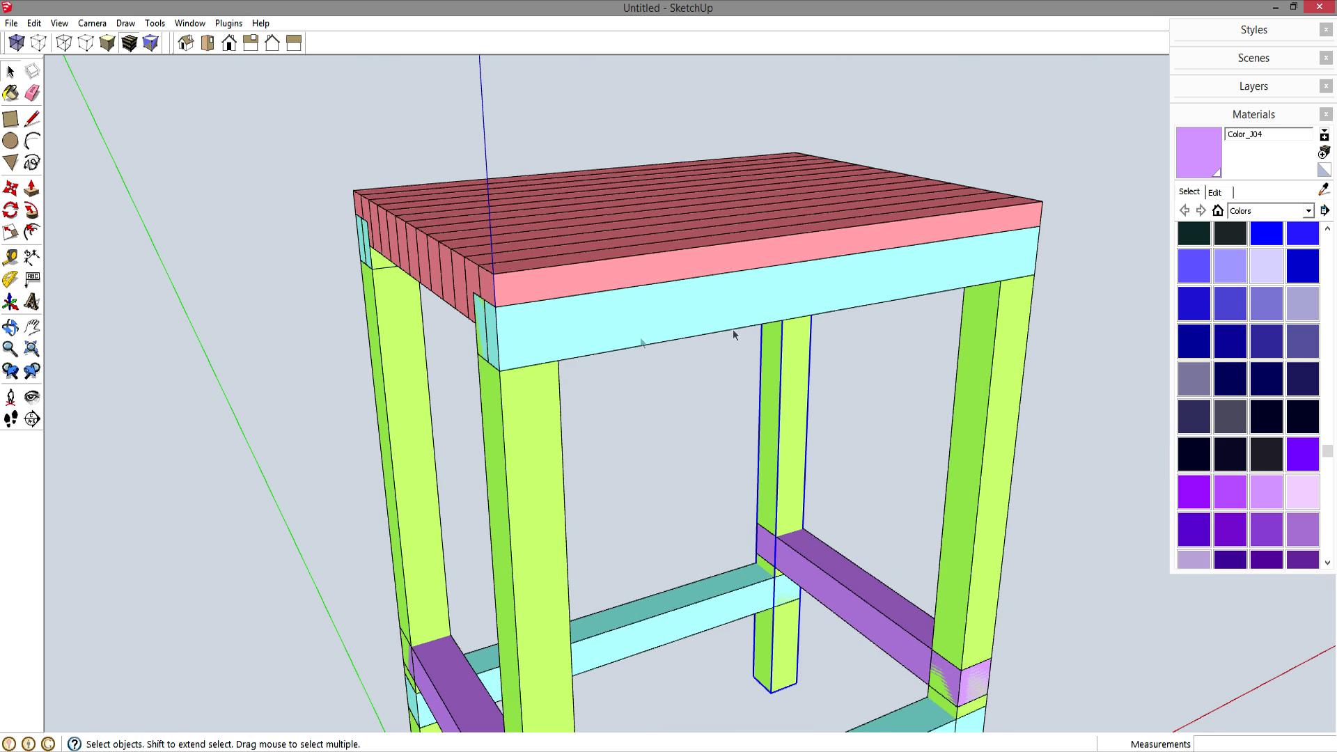
{"action": "scroll", "coordinate": [794, 382], "scroll_direction": "down", "scroll_amount": 3}
{"action": "middle_click_drag", "start_coordinate": [785, 382], "coordinate": [793, 486]}
{"action": "scroll", "coordinate": [880, 611], "scroll_direction": "up", "scroll_amount": 5}
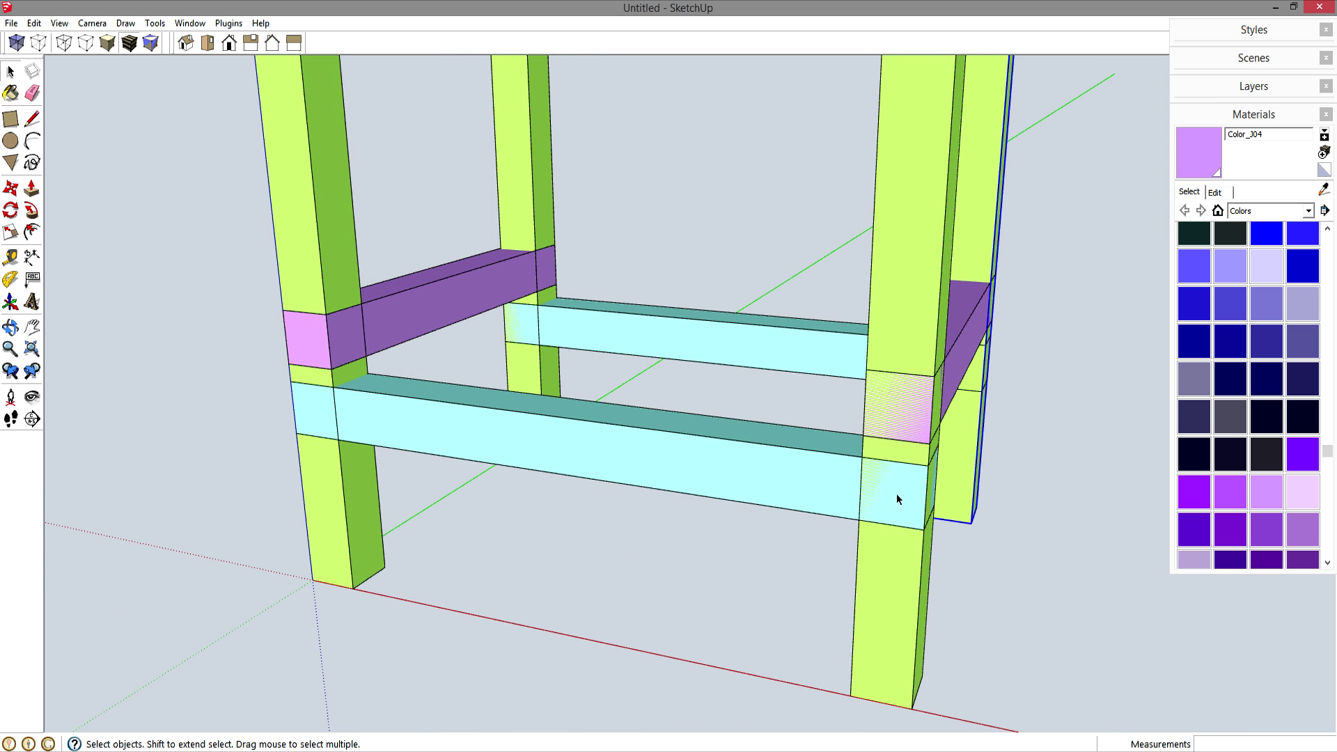
{"action": "double_click", "coordinate": [892, 556]}
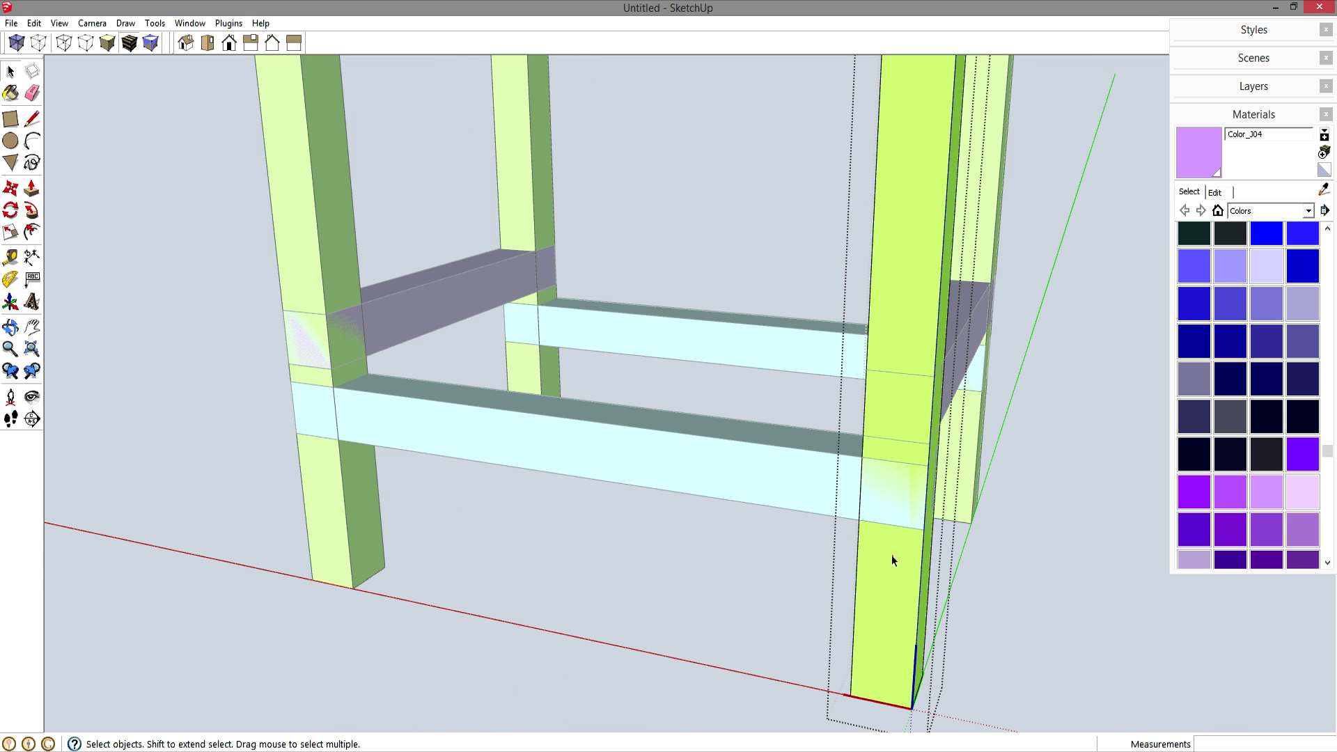
{"action": "key", "text": "r"}
{"action": "left_click", "coordinate": [864, 458]}
{"action": "left_click", "coordinate": [923, 529]}
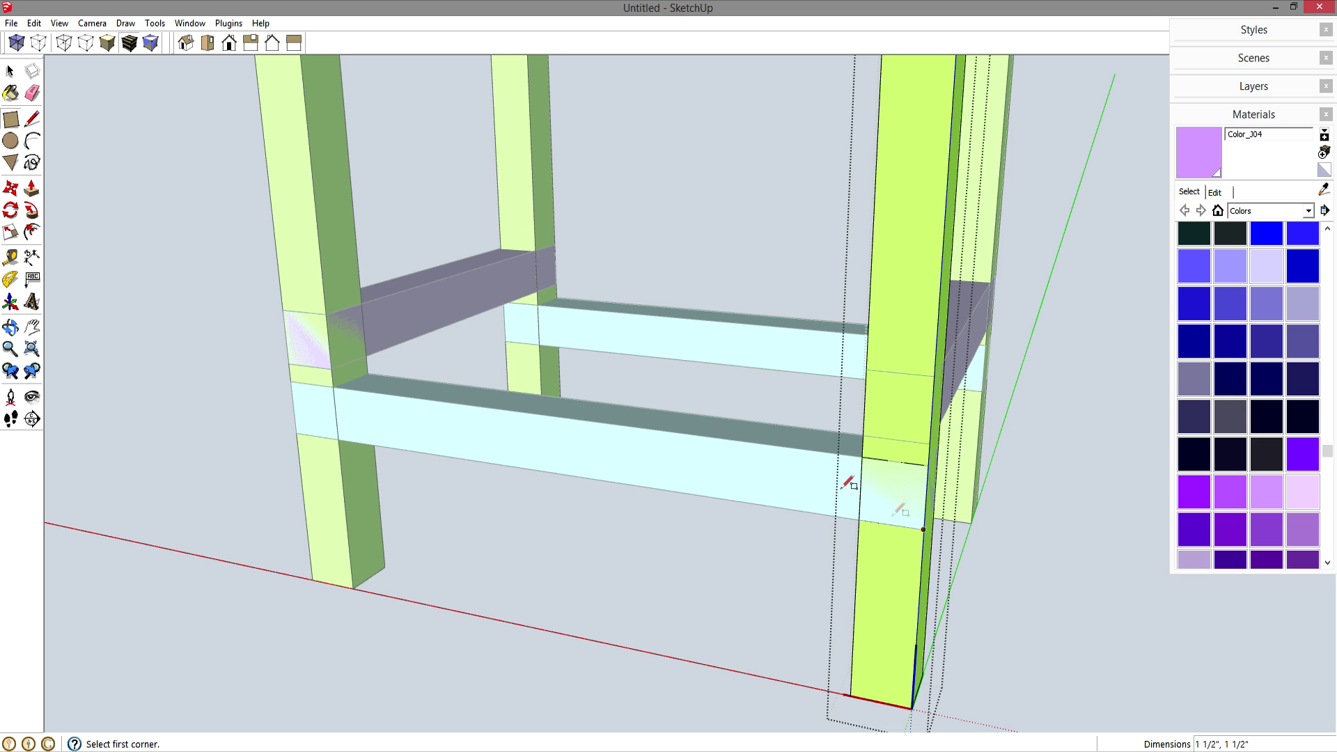
{"action": "key", "text": "p"}
{"action": "left_click", "coordinate": [881, 499]}
{"action": "type", "text": ".75"}
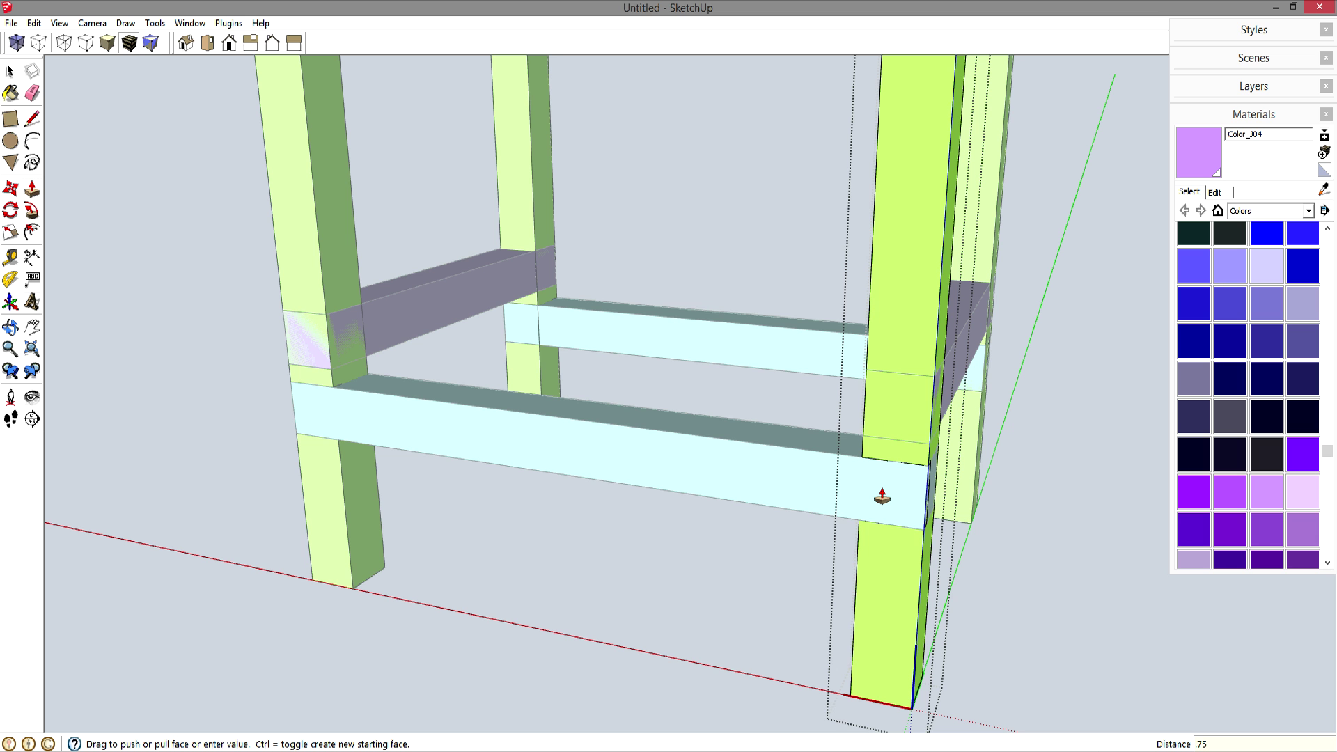
{"action": "key", "text": "Return"}
{"action": "key", "text": "space"}
{"action": "left_click", "coordinate": [758, 542]}
Cut a 1 1/2 x 1 1/2 inch notch, 0.75 inch deep, in the leg component where the purple stretcher crosses, and close the component.
{"action": "middle_click_drag", "start_coordinate": [758, 541], "coordinate": [744, 505]}
{"action": "middle_click_drag", "start_coordinate": [805, 385], "coordinate": [737, 409]}
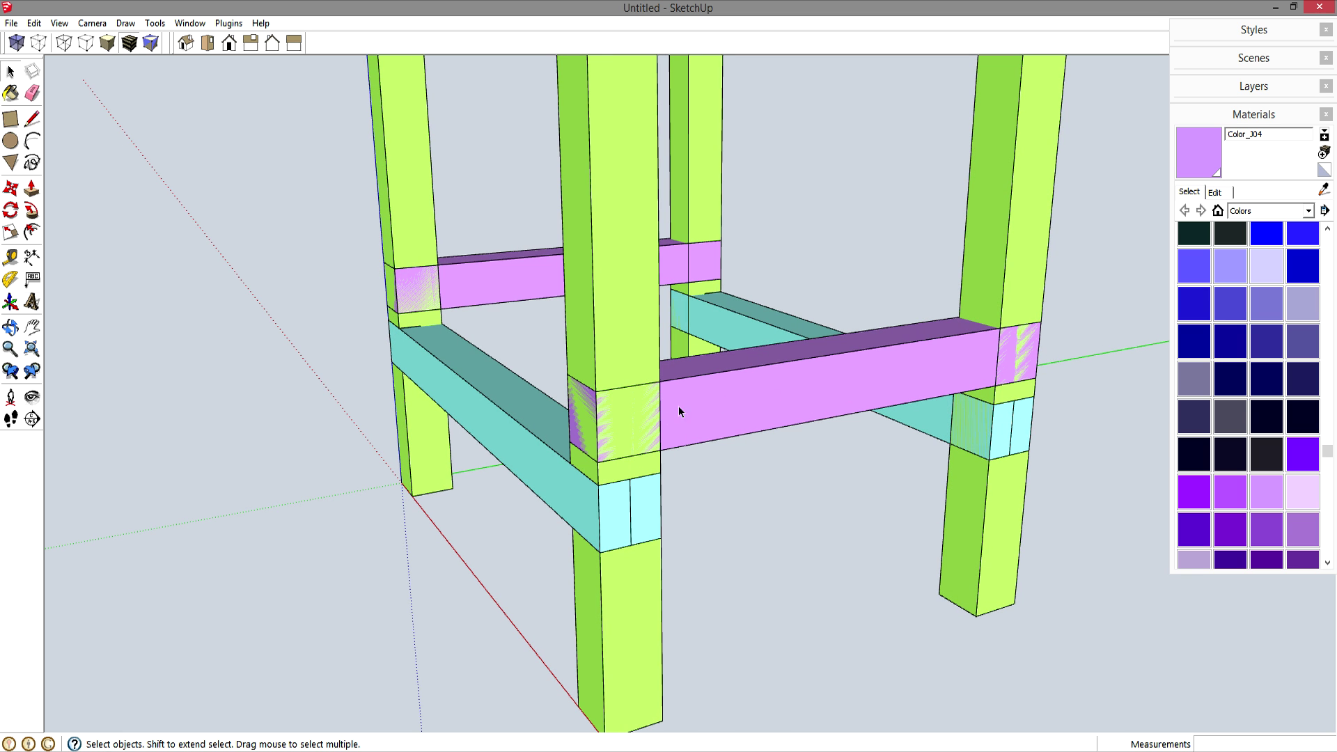
{"action": "double_click", "coordinate": [627, 332]}
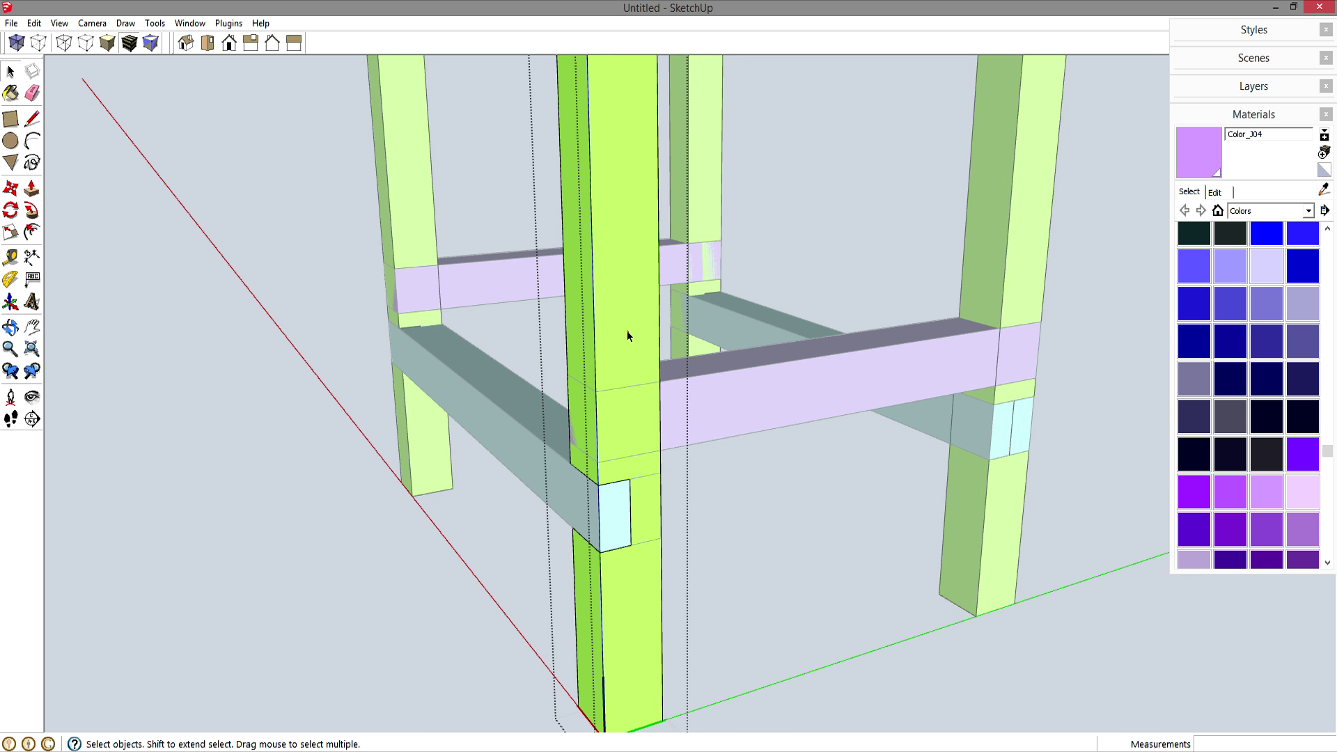
{"action": "key", "text": "r"}
{"action": "left_click", "coordinate": [596, 389]}
{"action": "left_click", "coordinate": [661, 450]}
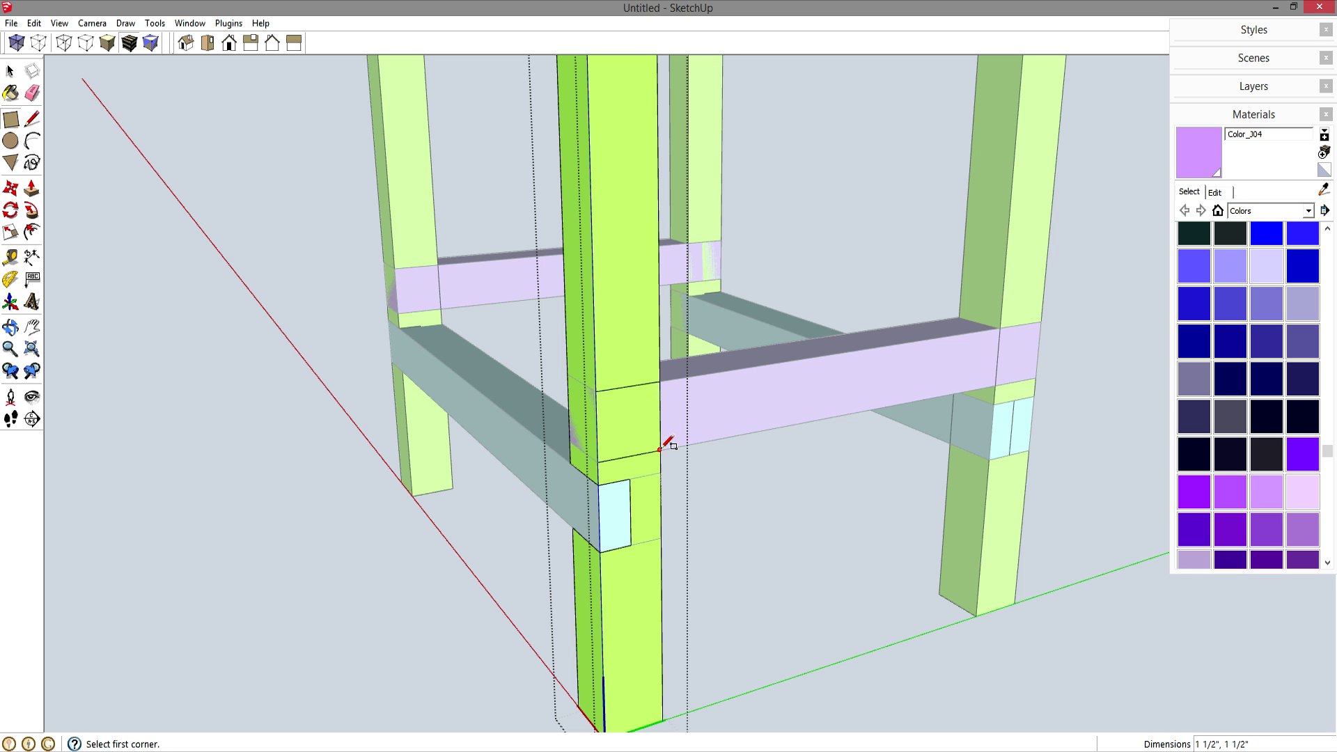
{"action": "key", "text": "p"}
{"action": "left_click", "coordinate": [642, 451]}
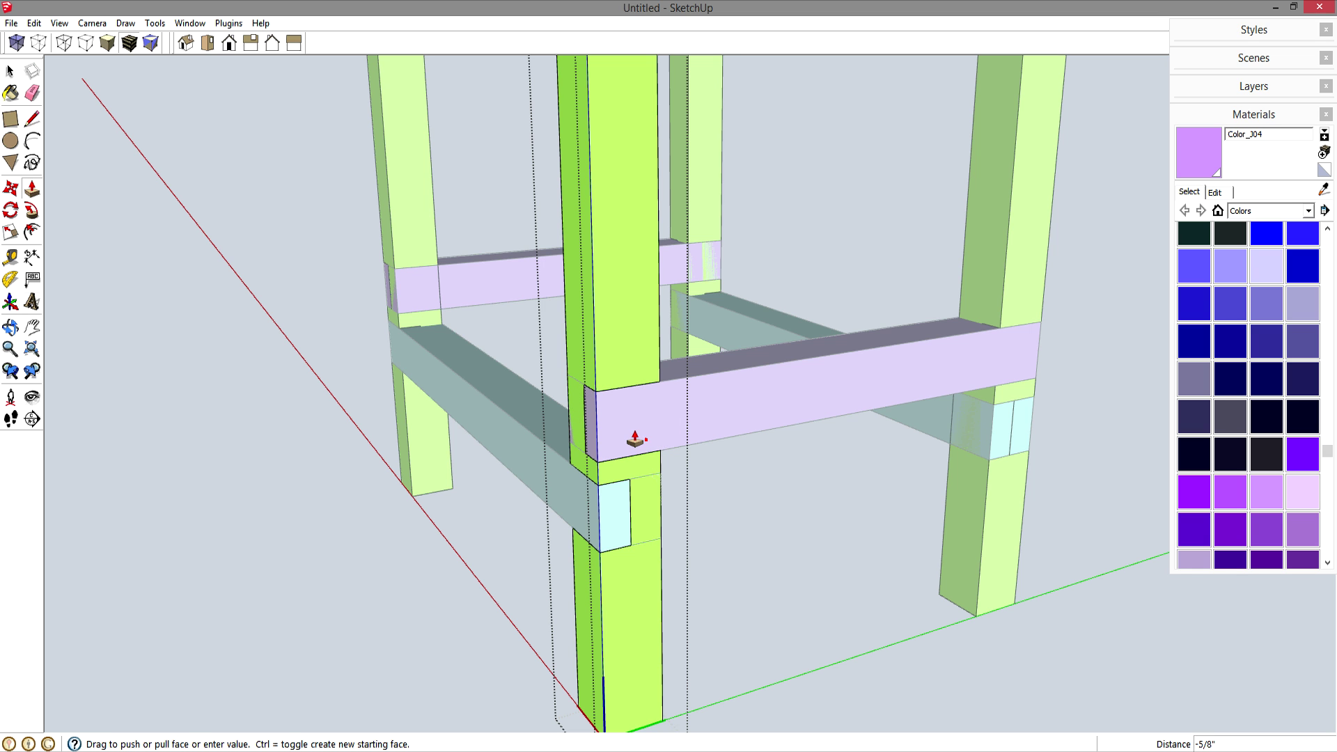
{"action": "type", "text": ".75"}
{"action": "key", "text": "Return"}
{"action": "key", "text": "space"}
{"action": "key", "text": "x"}
{"action": "left_click", "coordinate": [782, 492]}
Open the lower cyan stretcher for editing and cut the inner half of one end back 3/4 inch.
{"action": "middle_click_drag", "start_coordinate": [433, 418], "coordinate": [855, 369]}
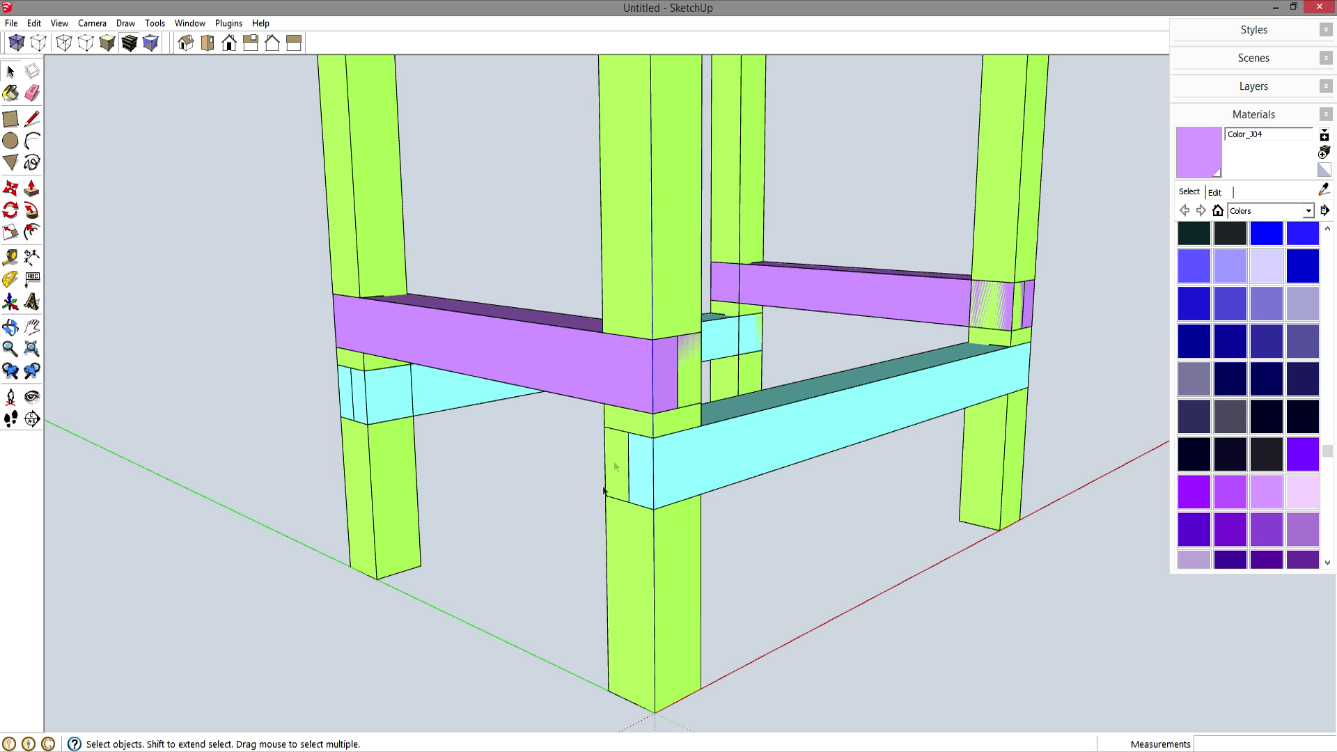
{"action": "left_click", "coordinate": [728, 437]}
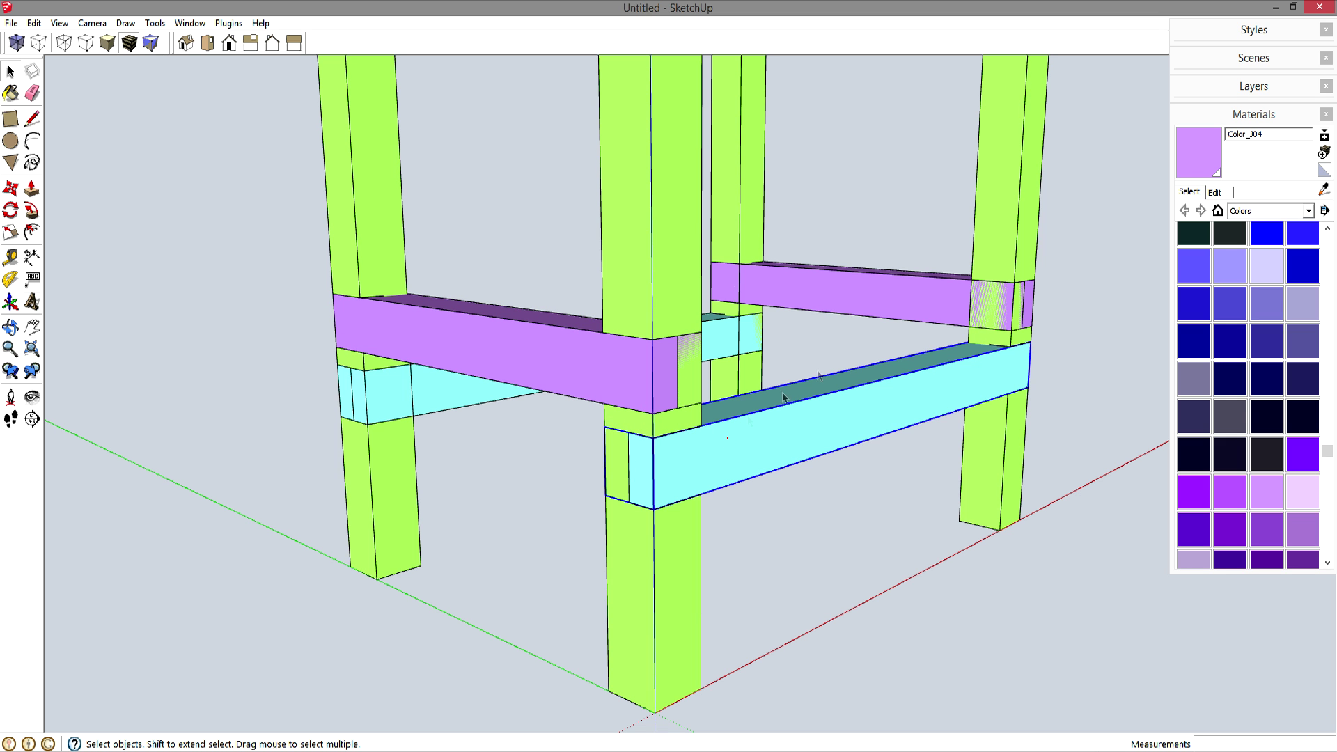
{"action": "left_click", "coordinate": [917, 307]}
{"action": "left_click", "coordinate": [798, 427]}
{"action": "middle_click_drag", "start_coordinate": [633, 486], "coordinate": [679, 468]}
{"action": "scroll", "coordinate": [680, 468], "scroll_direction": "up", "scroll_amount": 3}
{"action": "double_click", "coordinate": [837, 413]}
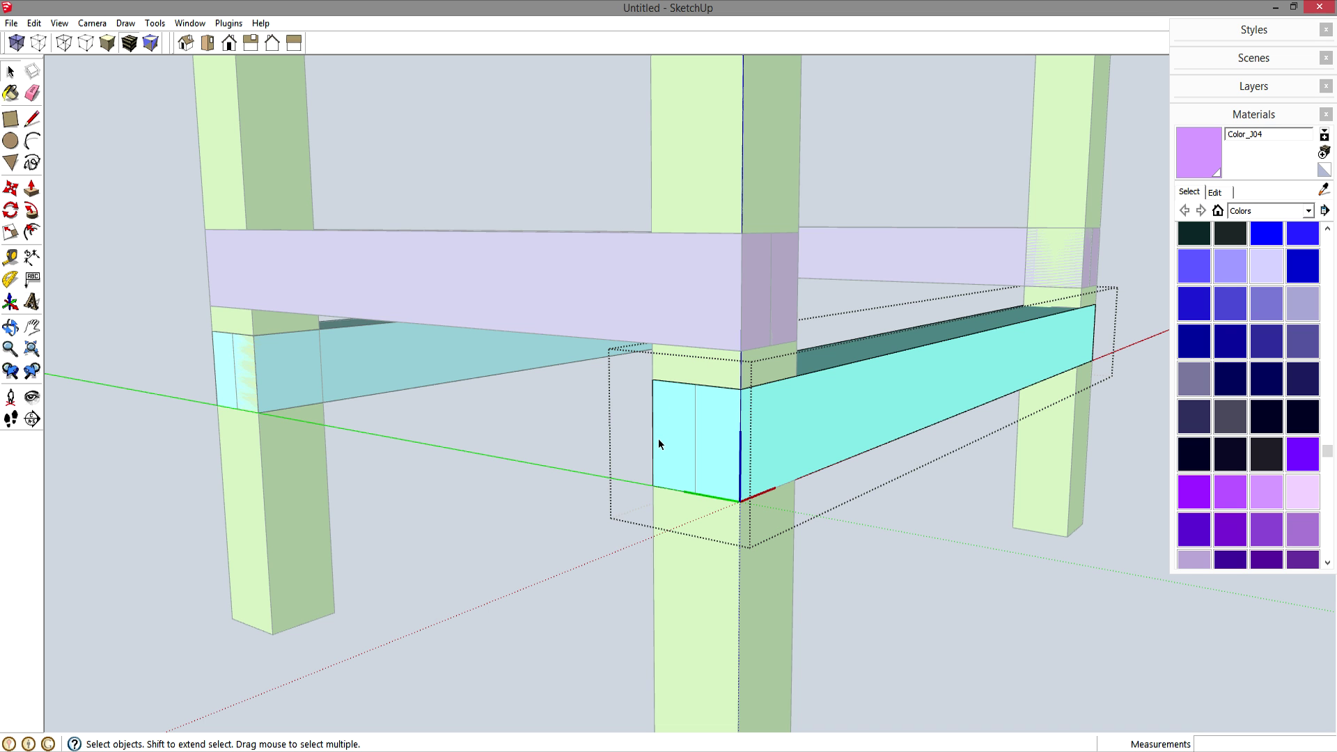
{"action": "key", "text": "r"}
{"action": "left_click", "coordinate": [653, 381]}
{"action": "left_click", "coordinate": [695, 493]}
{"action": "key", "text": "p"}
{"action": "left_click_drag", "start_coordinate": [684, 477], "coordinate": [731, 444]}
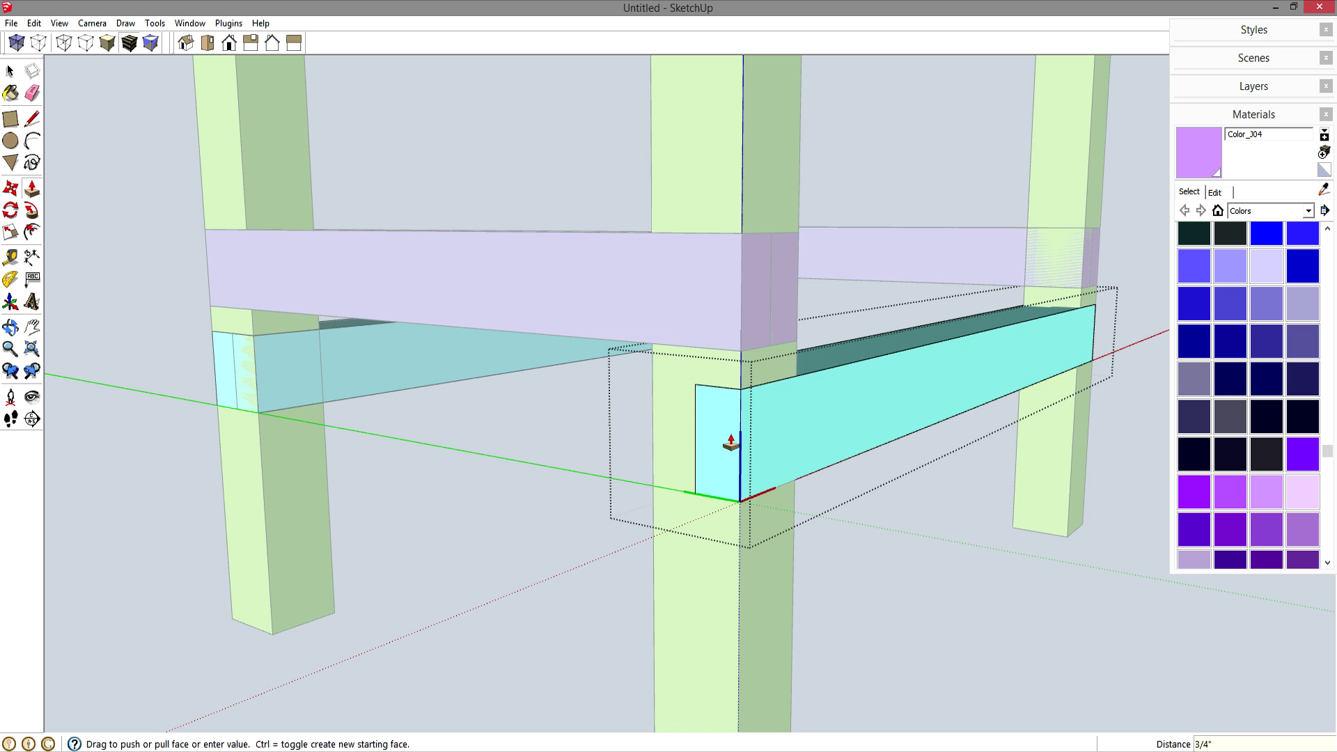
{"action": "key", "text": "space"}
Push the shoulder of the stretcher's end notch back another 3/4 inch to the leg's edge.
{"action": "middle_click_drag", "start_coordinate": [1030, 391], "coordinate": [215, 442]}
{"action": "key", "text": "r"}
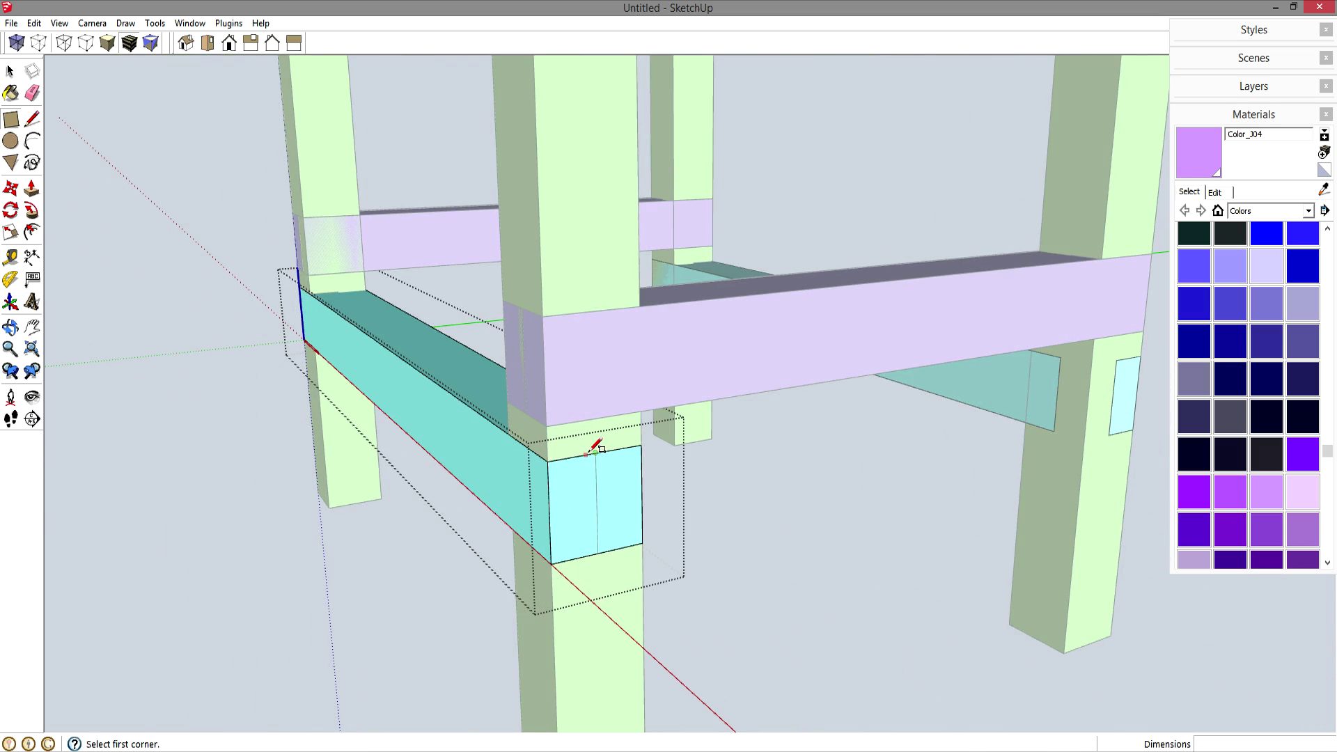
{"action": "middle_click_drag", "start_coordinate": [596, 449], "coordinate": [909, 523]}
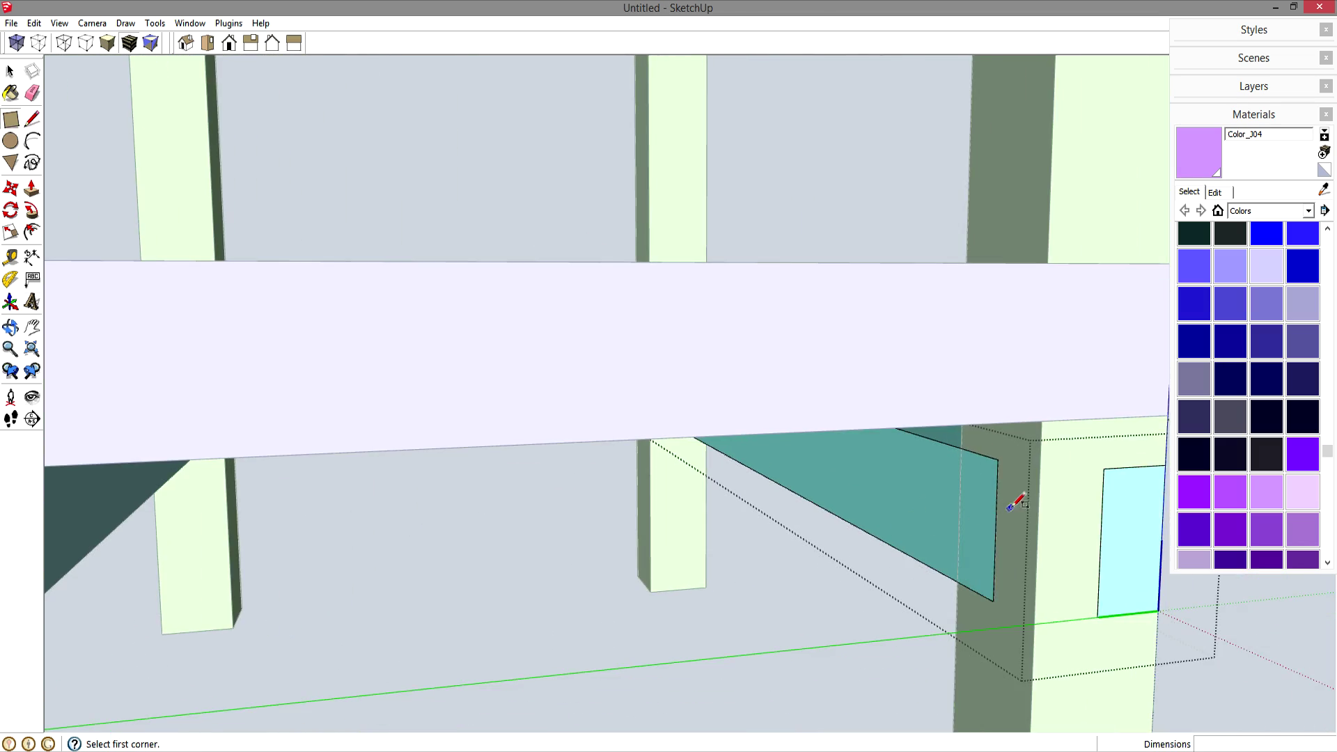
{"action": "key", "text": "p"}
{"action": "left_click", "coordinate": [1005, 513]}
{"action": "type", "text": "3/4"}
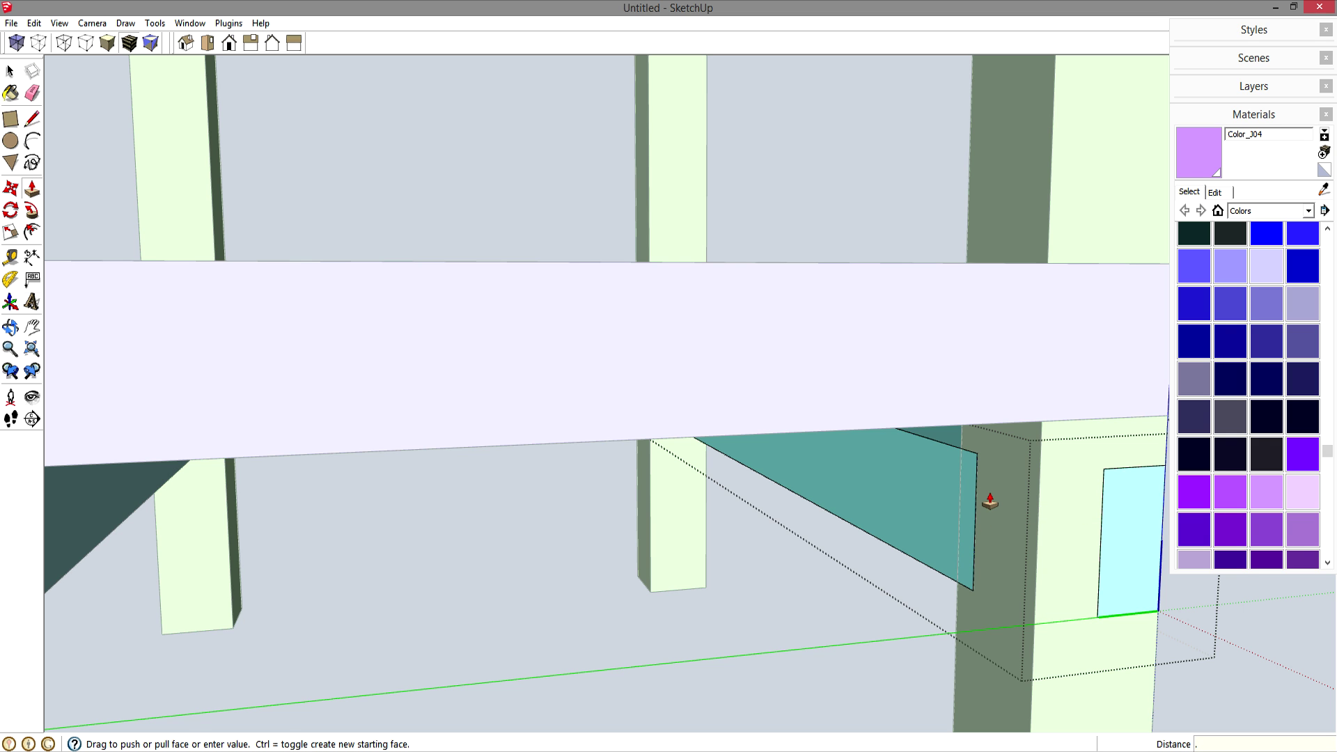
{"action": "key", "text": "Return"}
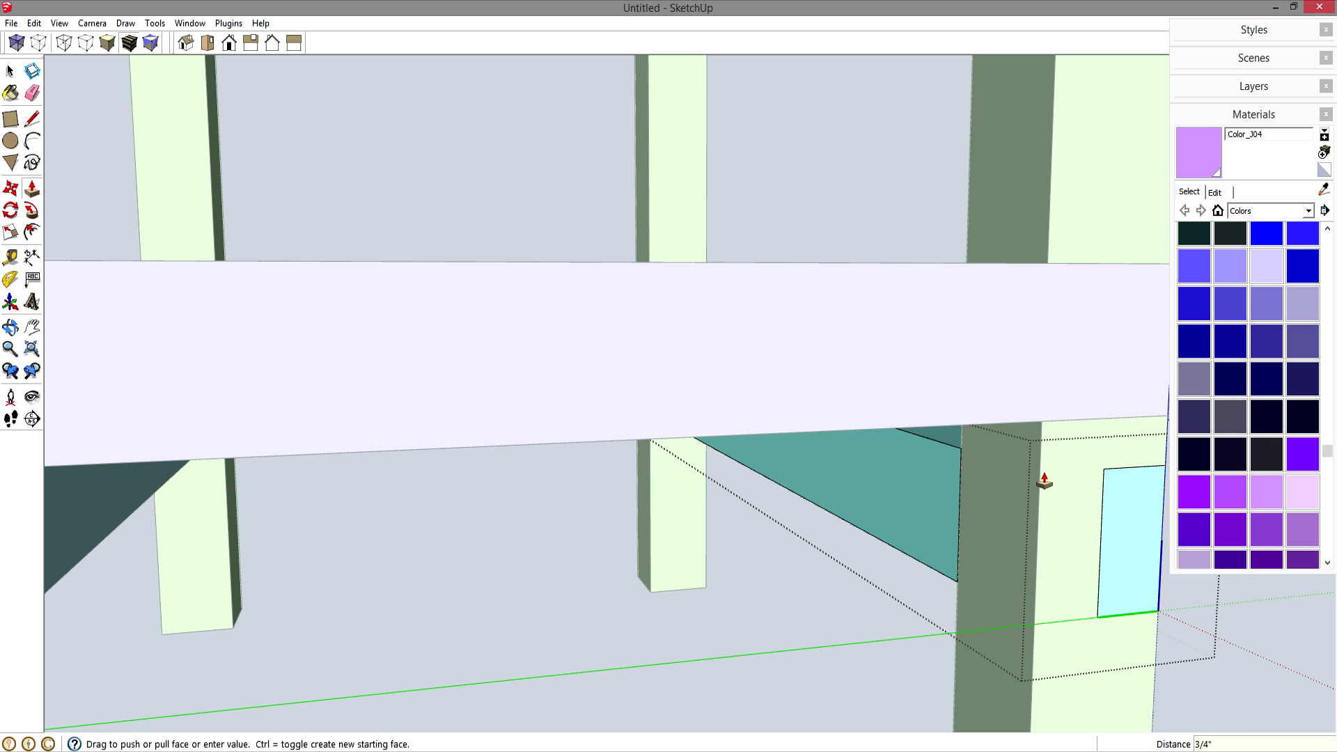
Outline the inner 3/4 x 1 1/2 inch half of the lower cyan stretcher's other end, push it back, and close the component.
{"action": "middle_click_drag", "start_coordinate": [1083, 501], "coordinate": [523, 562]}
{"action": "scroll", "coordinate": [596, 567], "scroll_direction": "up", "scroll_amount": 3}
{"action": "left_click", "coordinate": [671, 430]}
{"action": "left_click", "coordinate": [721, 553]}
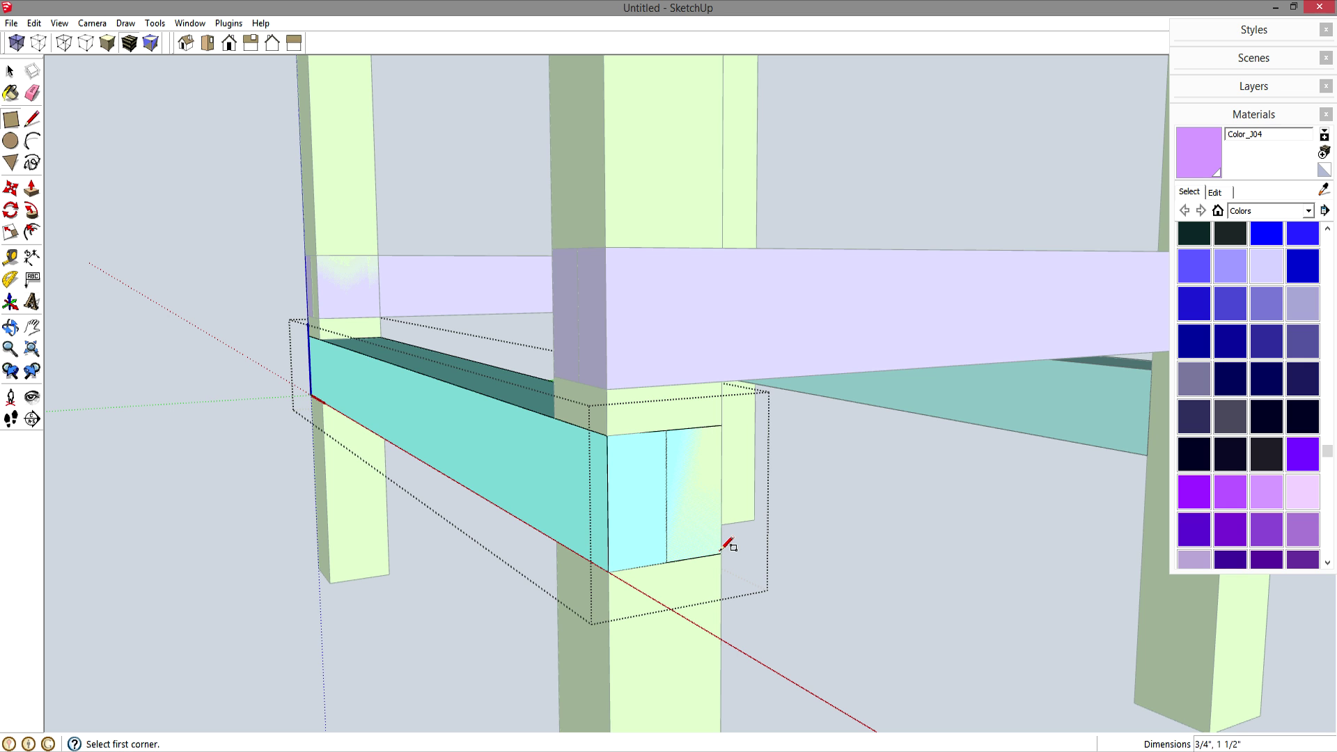
{"action": "key", "text": "p"}
{"action": "left_click", "coordinate": [711, 540]}
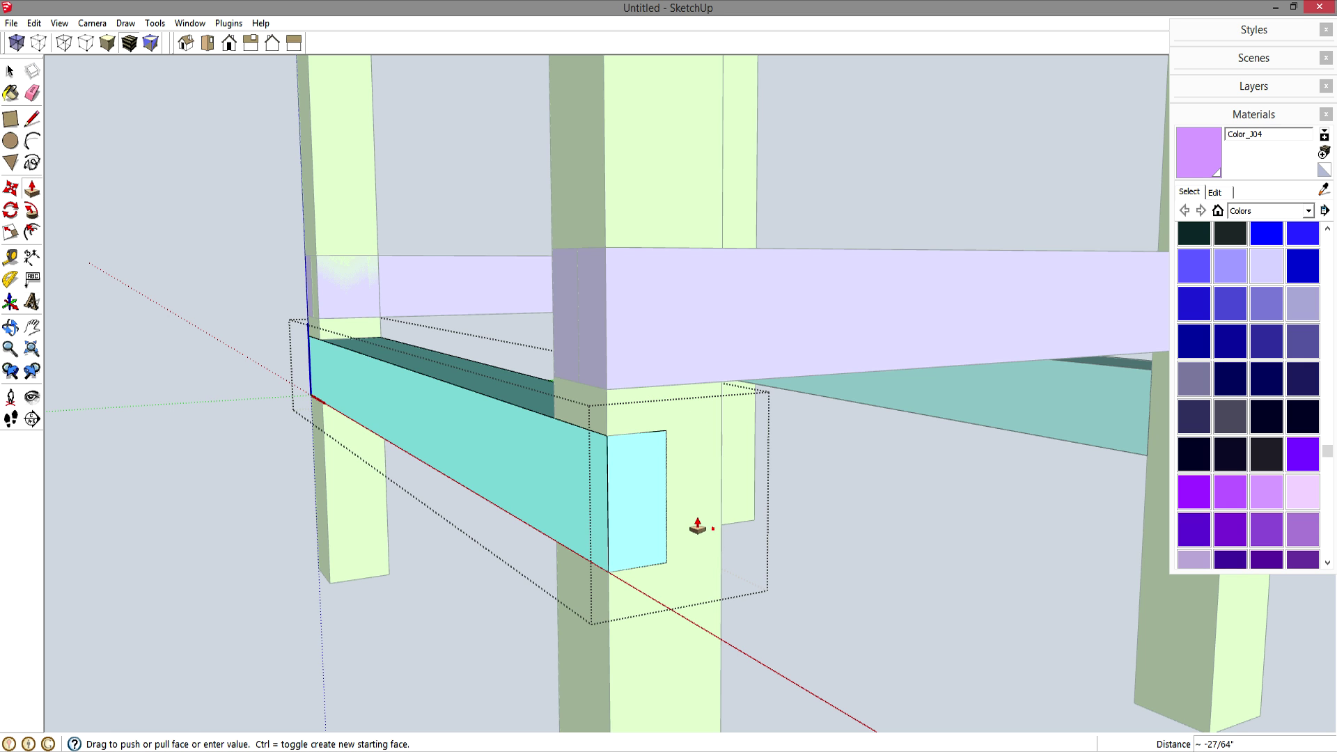
{"action": "type", "text": "1."}
{"action": "key", "text": "space"}
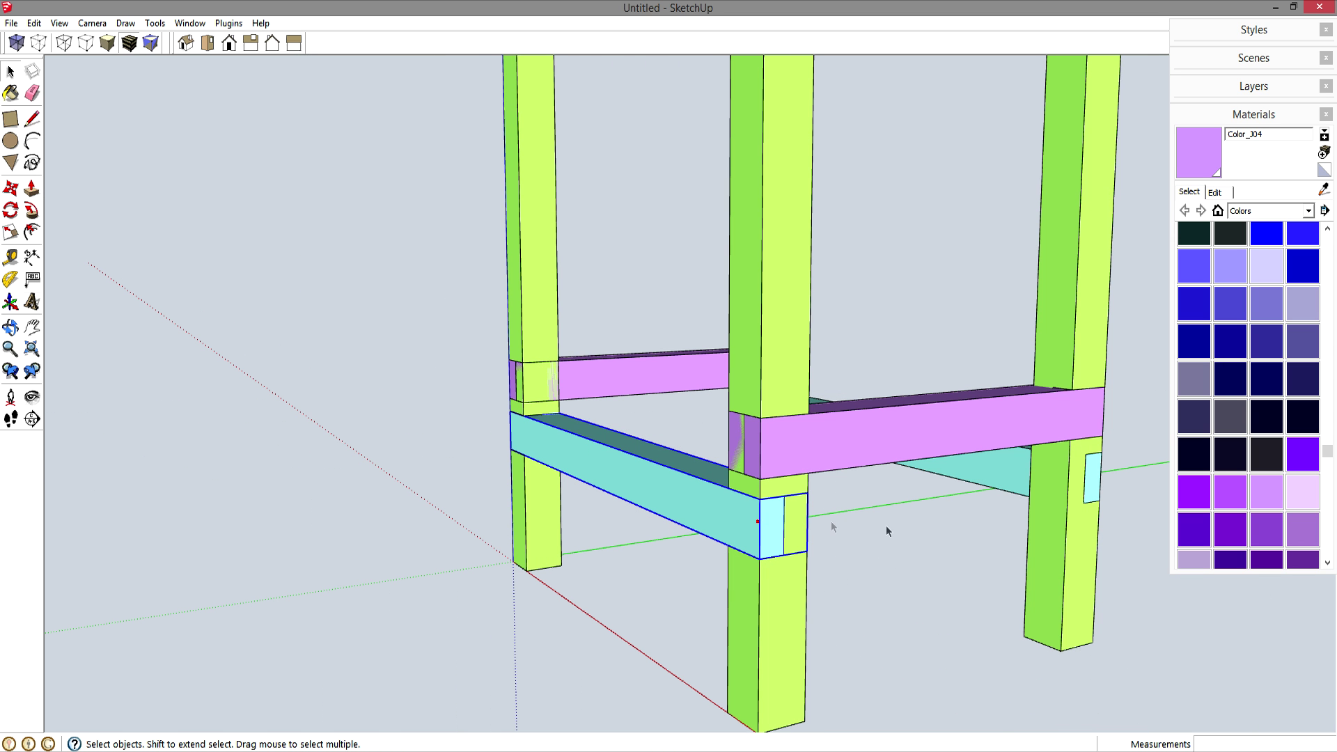
Open the purple stretcher for editing and cut the inner 3/4 x 1 1/2 inch half of its end back 1.5 inches.
{"action": "middle_click_drag", "start_coordinate": [1082, 481], "coordinate": [495, 476]}
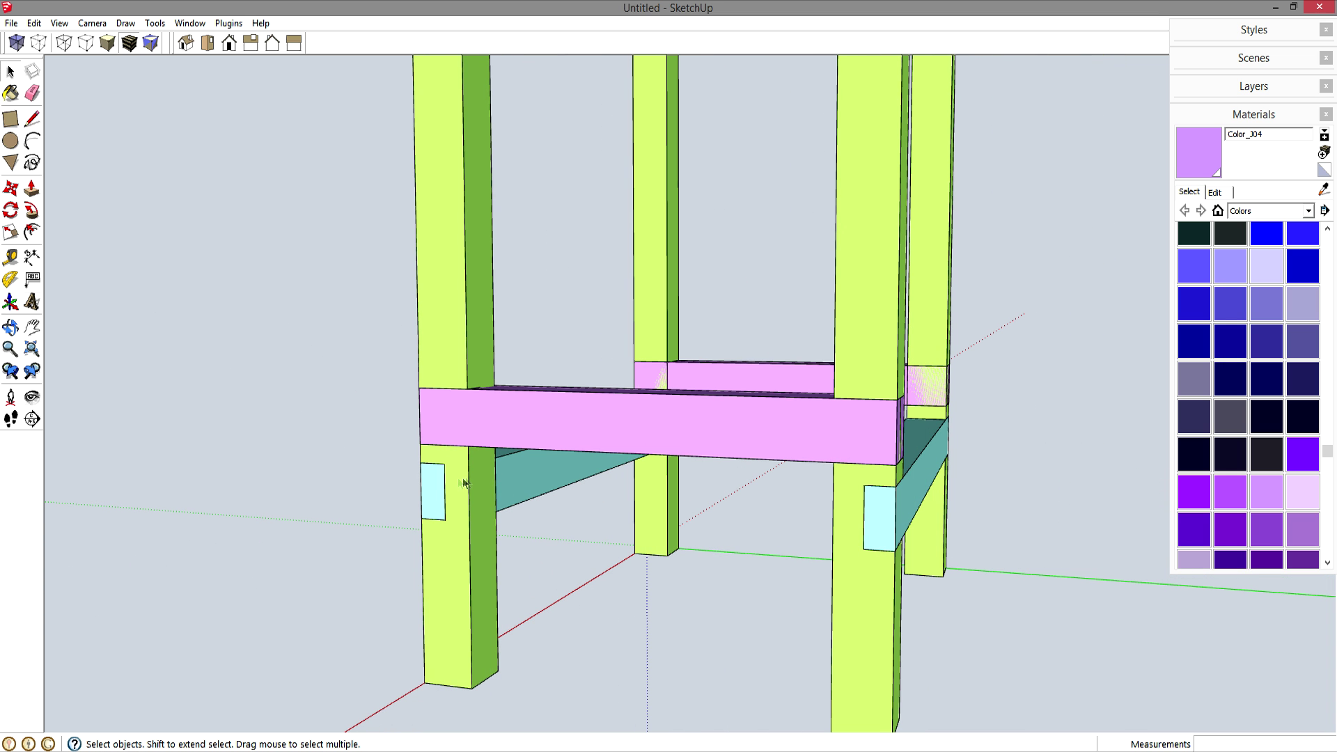
{"action": "middle_click_drag", "start_coordinate": [465, 502], "coordinate": [947, 473]}
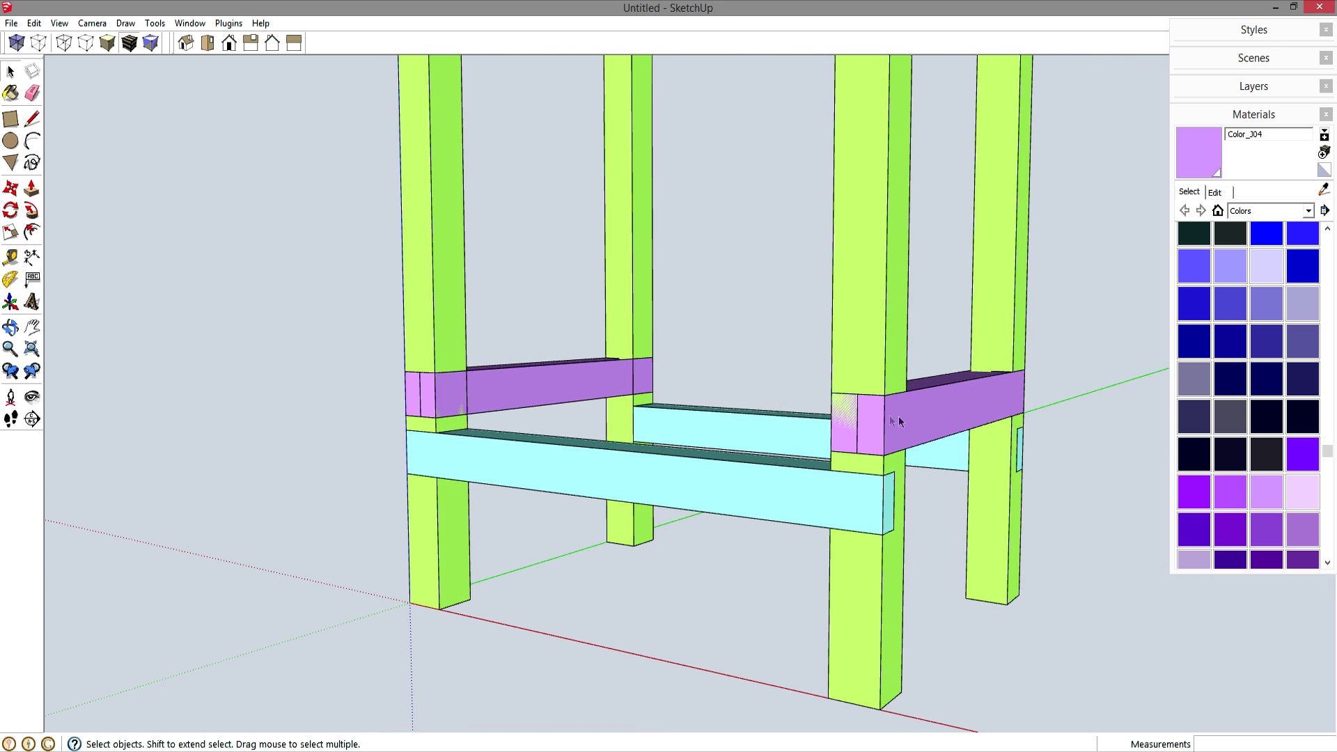
{"action": "scroll", "coordinate": [869, 428], "scroll_direction": "up", "scroll_amount": 3}
{"action": "double_click", "coordinate": [868, 425]}
{"action": "scroll", "coordinate": [865, 422], "scroll_direction": "up", "scroll_amount": 2}
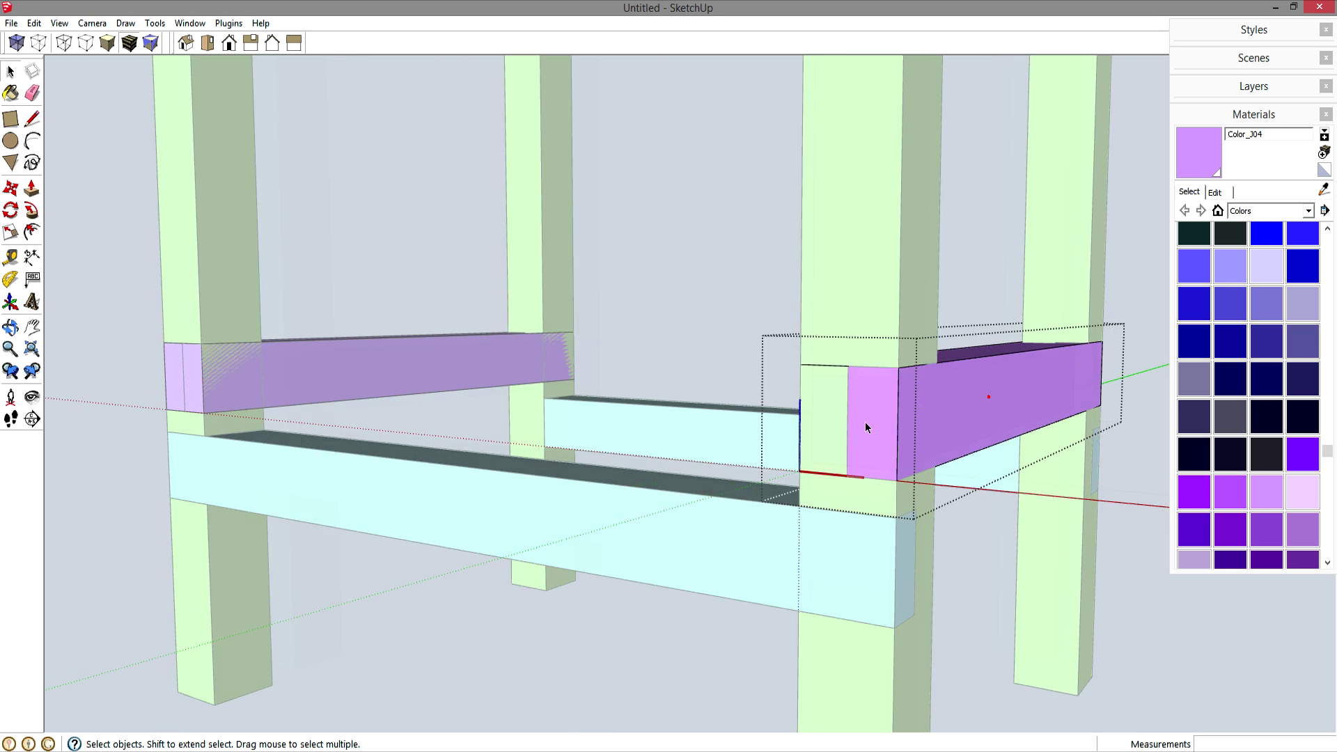
{"action": "scroll", "coordinate": [865, 422], "scroll_direction": "up", "scroll_amount": 2}
{"action": "key", "text": "r"}
{"action": "left_click", "coordinate": [786, 353]}
{"action": "left_click", "coordinate": [843, 486]}
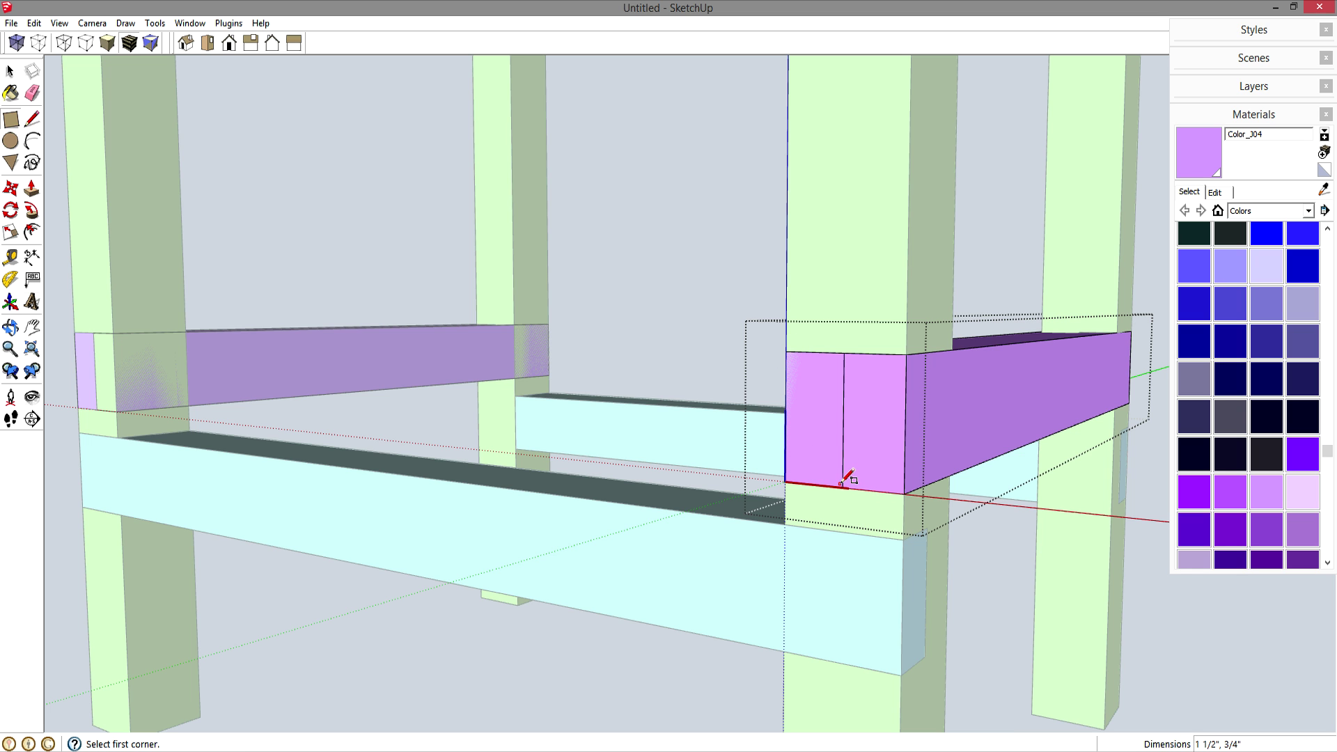
{"action": "key", "text": "p"}
{"action": "left_click", "coordinate": [805, 463]}
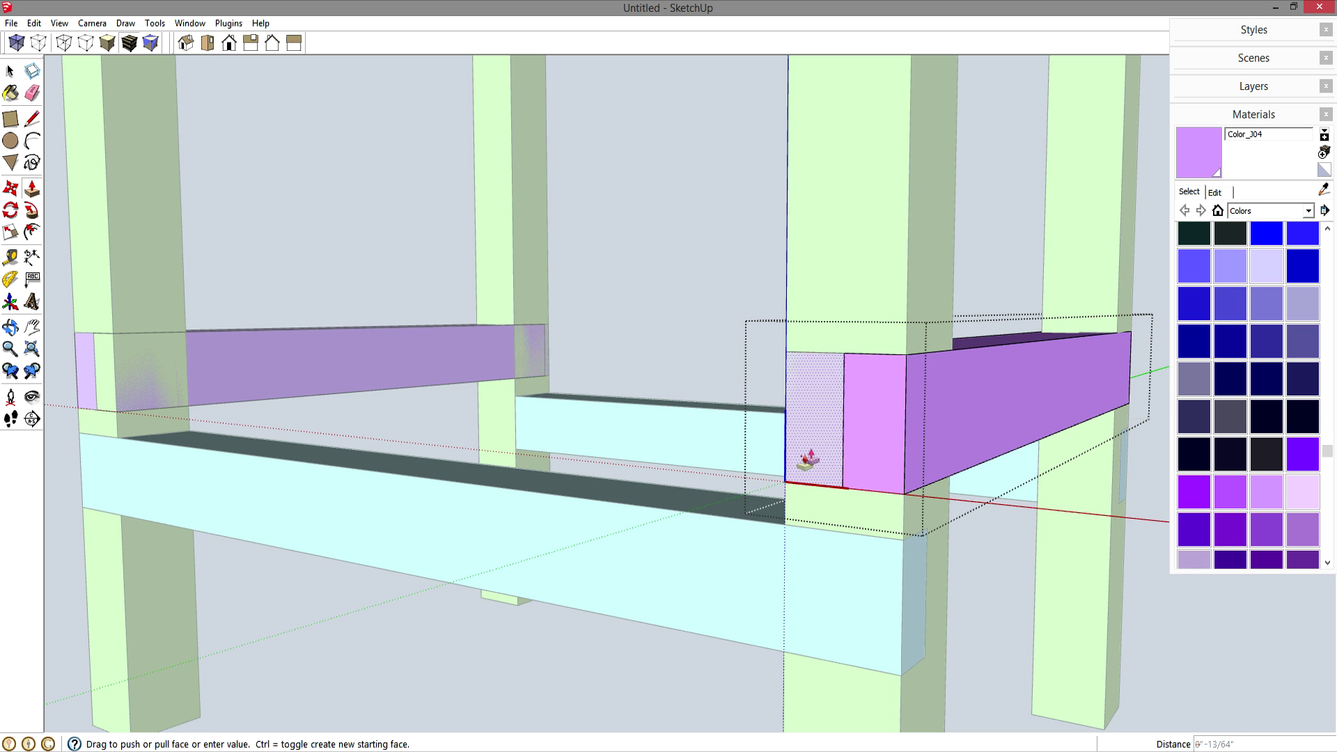
{"action": "type", "text": "1.5"}
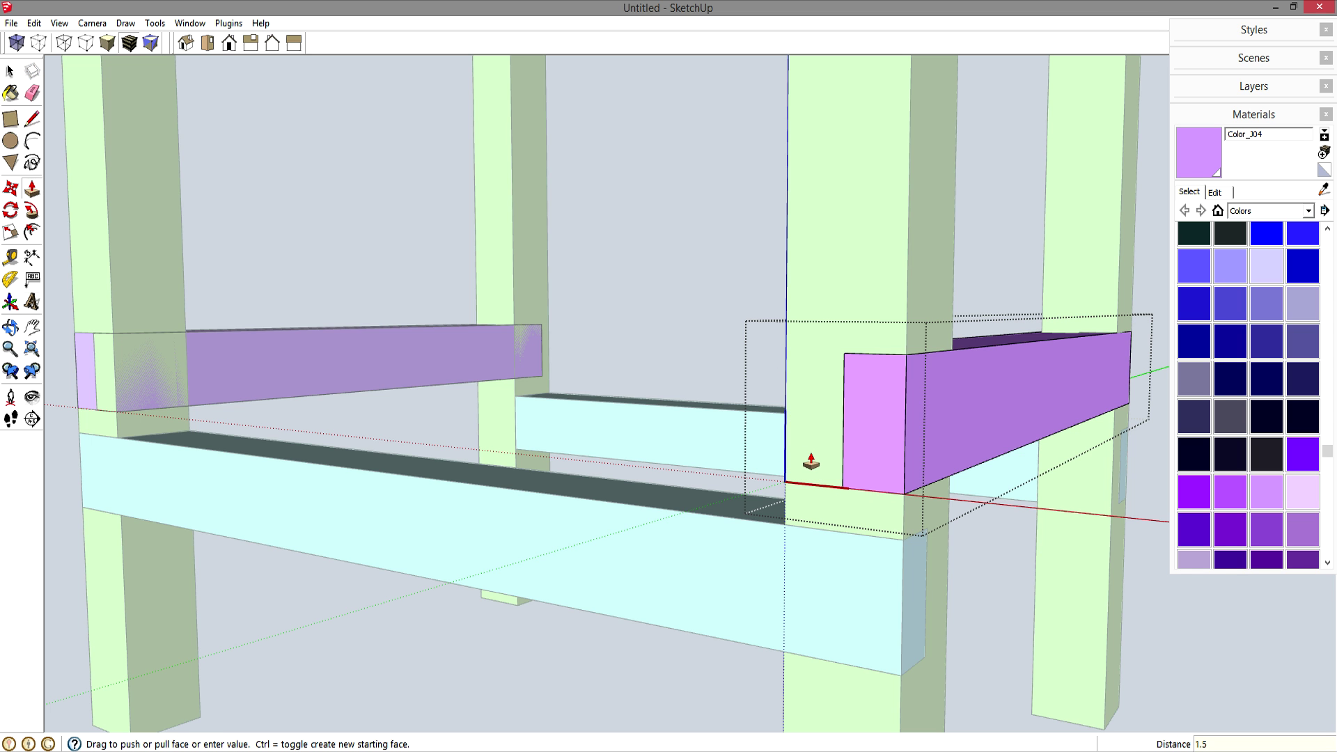
{"action": "key", "text": "Return"}
Cut the inner half of the purple stretcher's opposite end back 1 1/2 inches and close the component.
{"action": "middle_click_drag", "start_coordinate": [808, 462], "coordinate": [168, 456]}
{"action": "key", "text": "r"}
{"action": "left_click", "coordinate": [372, 368]}
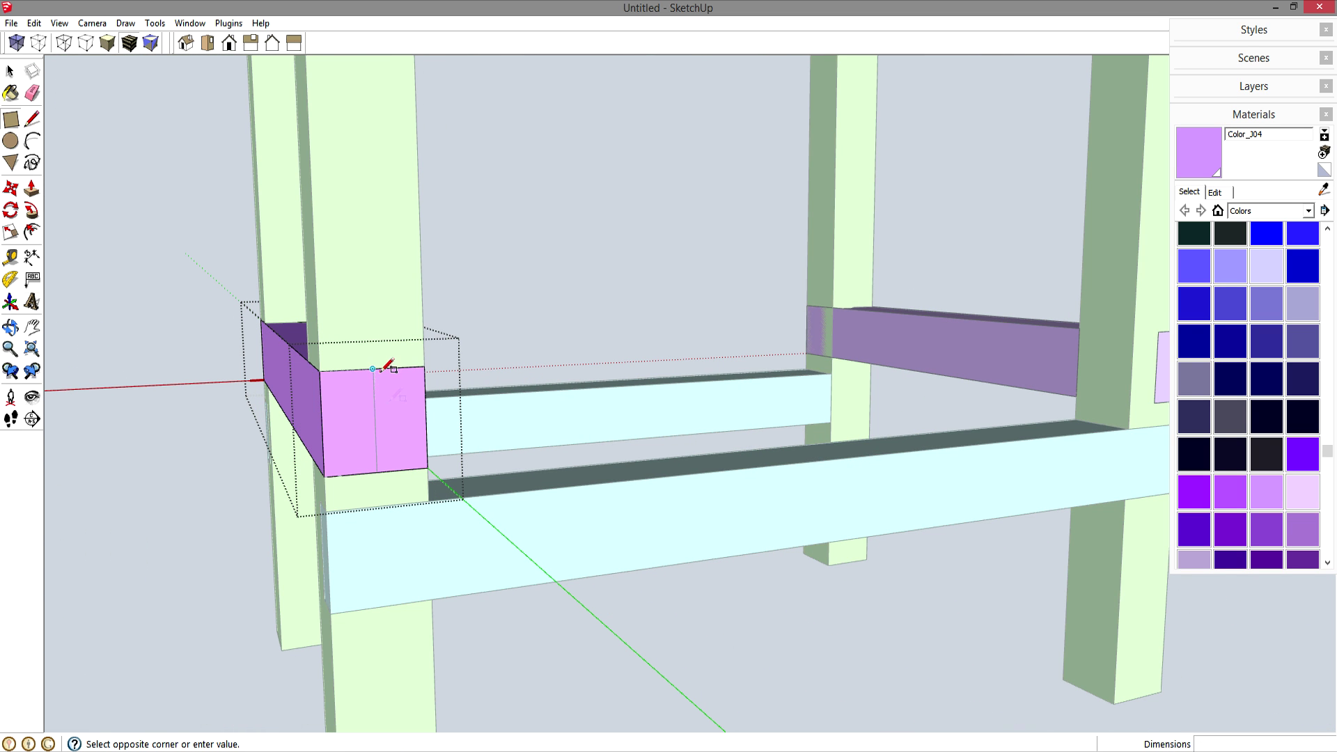
{"action": "left_click", "coordinate": [427, 466]}
{"action": "key", "text": "p"}
{"action": "left_click", "coordinate": [413, 463]}
{"action": "type", "text": "1 1/2"}
{"action": "key", "text": "Return"}
{"action": "key", "text": "space"}
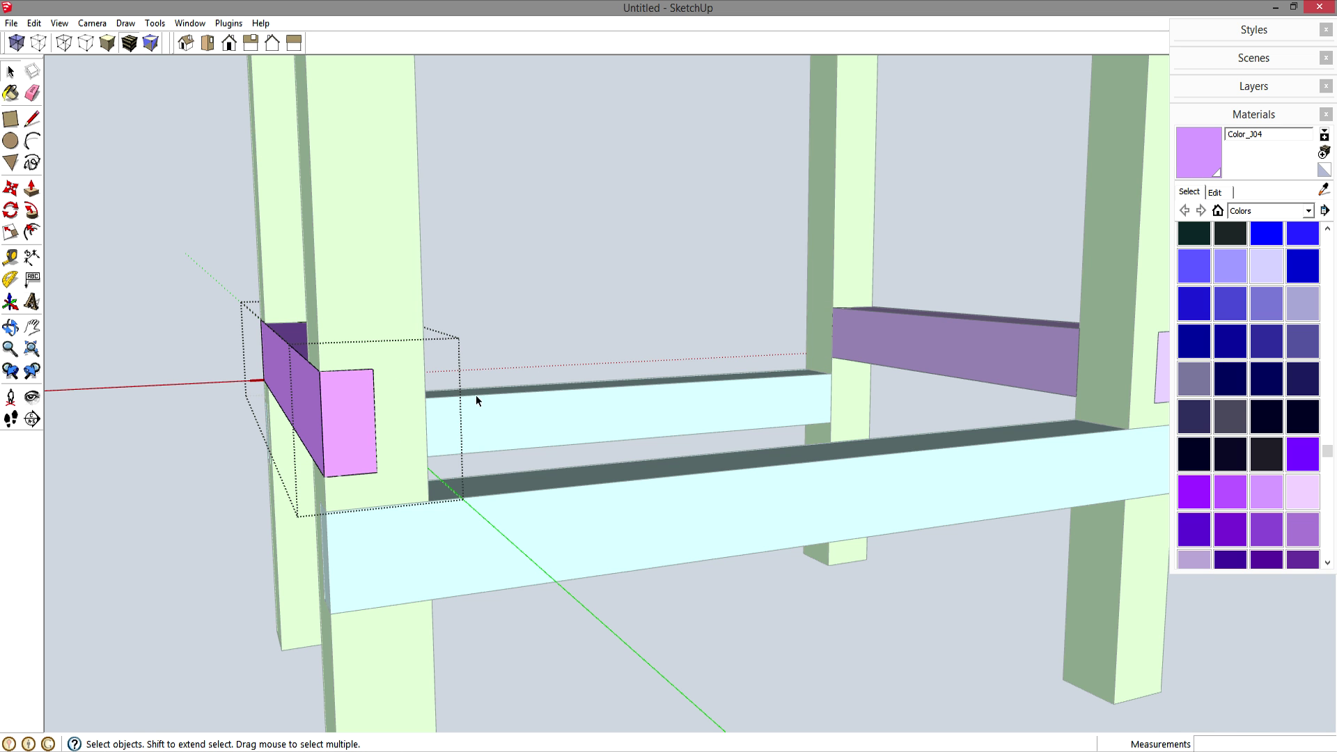
{"action": "left_click", "coordinate": [529, 389]}
Inspect the tabletop's underside and the upper joints where the cyan rails meet the legs and the strip top.
{"action": "scroll", "coordinate": [528, 389], "scroll_direction": "down", "scroll_amount": 5}
{"action": "middle_click_drag", "start_coordinate": [491, 415], "coordinate": [580, 418]}
{"action": "middle_click_drag", "start_coordinate": [859, 371], "coordinate": [641, 501]}
{"action": "middle_click_drag", "start_coordinate": [501, 308], "coordinate": [699, 352]}
{"action": "scroll", "coordinate": [920, 284], "scroll_direction": "up", "scroll_amount": 5}
{"action": "scroll", "coordinate": [901, 216], "scroll_direction": "up", "scroll_amount": 4}
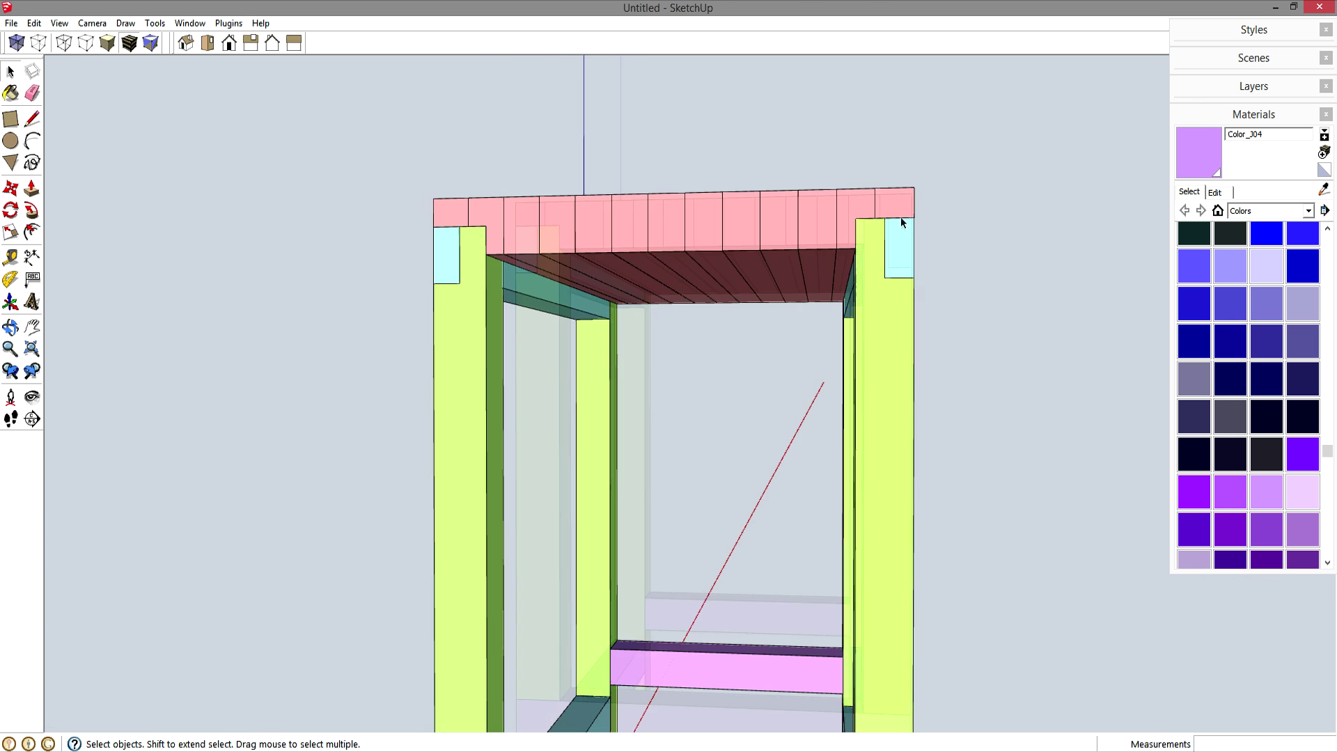
{"action": "middle_click_drag", "start_coordinate": [896, 282], "coordinate": [649, 282]}
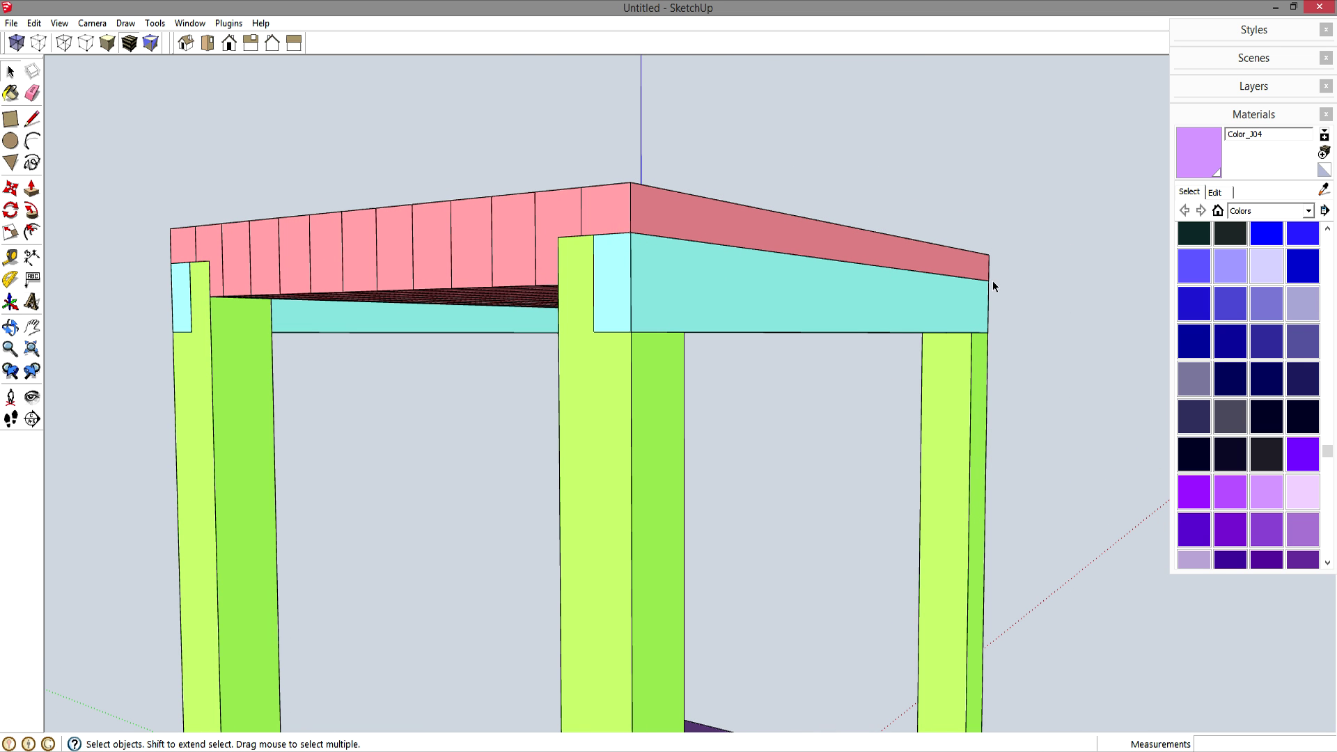
{"action": "middle_click_drag", "start_coordinate": [728, 272], "coordinate": [886, 249]}
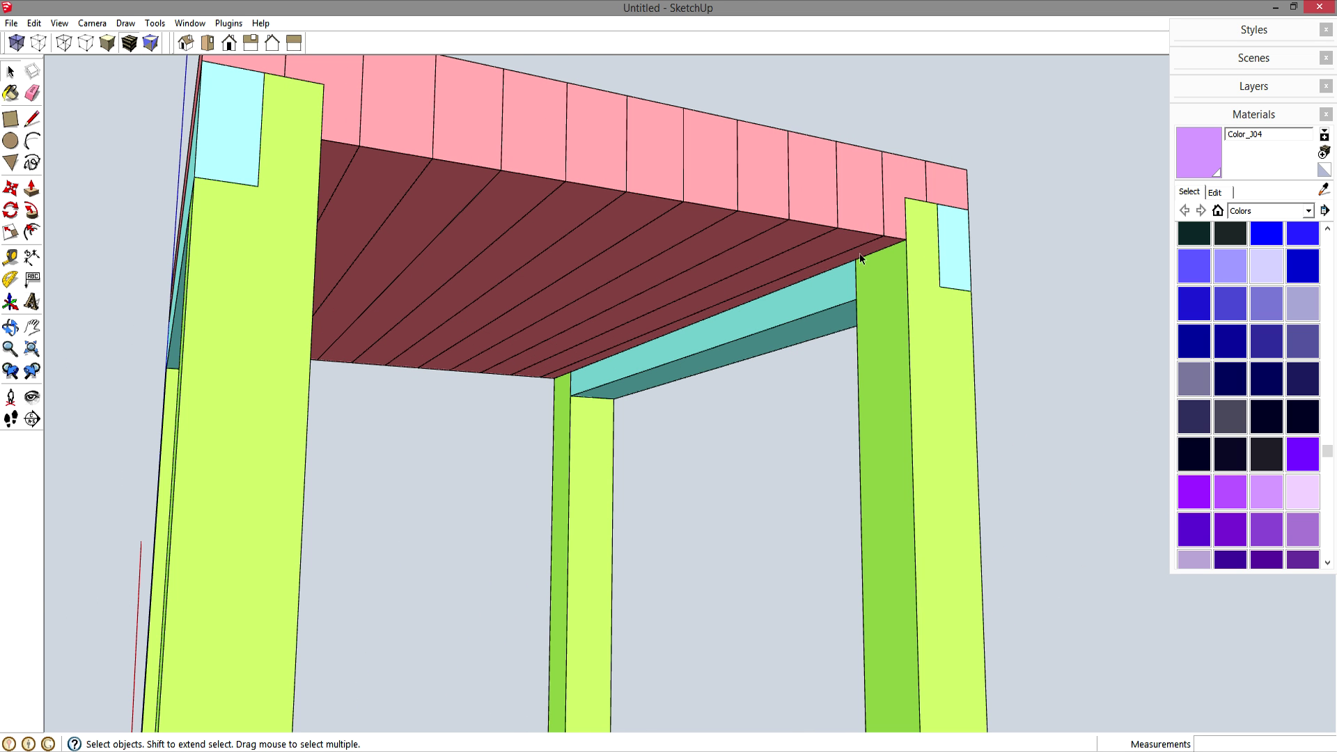
{"action": "middle_click_drag", "start_coordinate": [629, 351], "coordinate": [123, 280]}
{"action": "scroll", "coordinate": [268, 320], "scroll_direction": "down", "scroll_amount": 5}
{"action": "middle_click_drag", "start_coordinate": [463, 376], "coordinate": [627, 346], "text": "shift"}
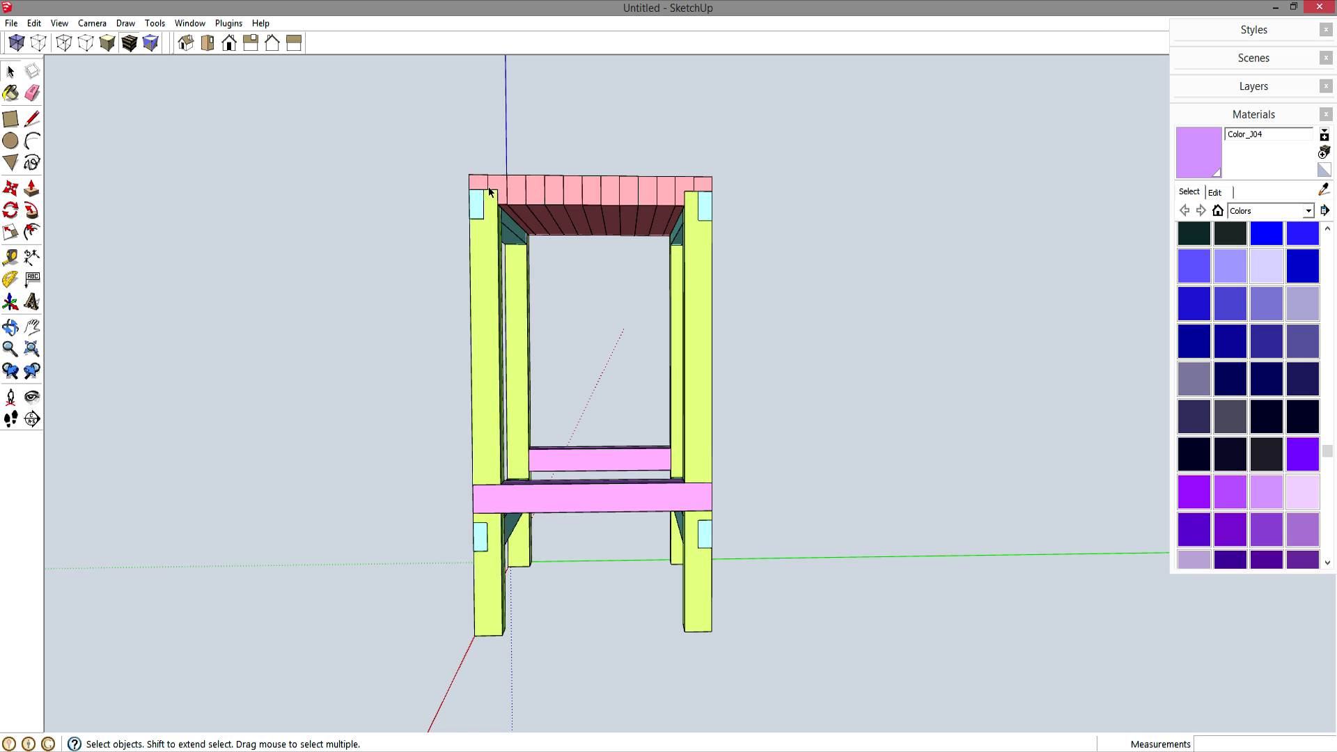
Examine the end frame's bracing, checking the purple stretcher, the upper cyan rails and the leg one after another.
{"action": "left_click", "coordinate": [598, 202]}
{"action": "left_click", "coordinate": [742, 208]}
{"action": "middle_click_drag", "start_coordinate": [647, 222], "coordinate": [561, 194]}
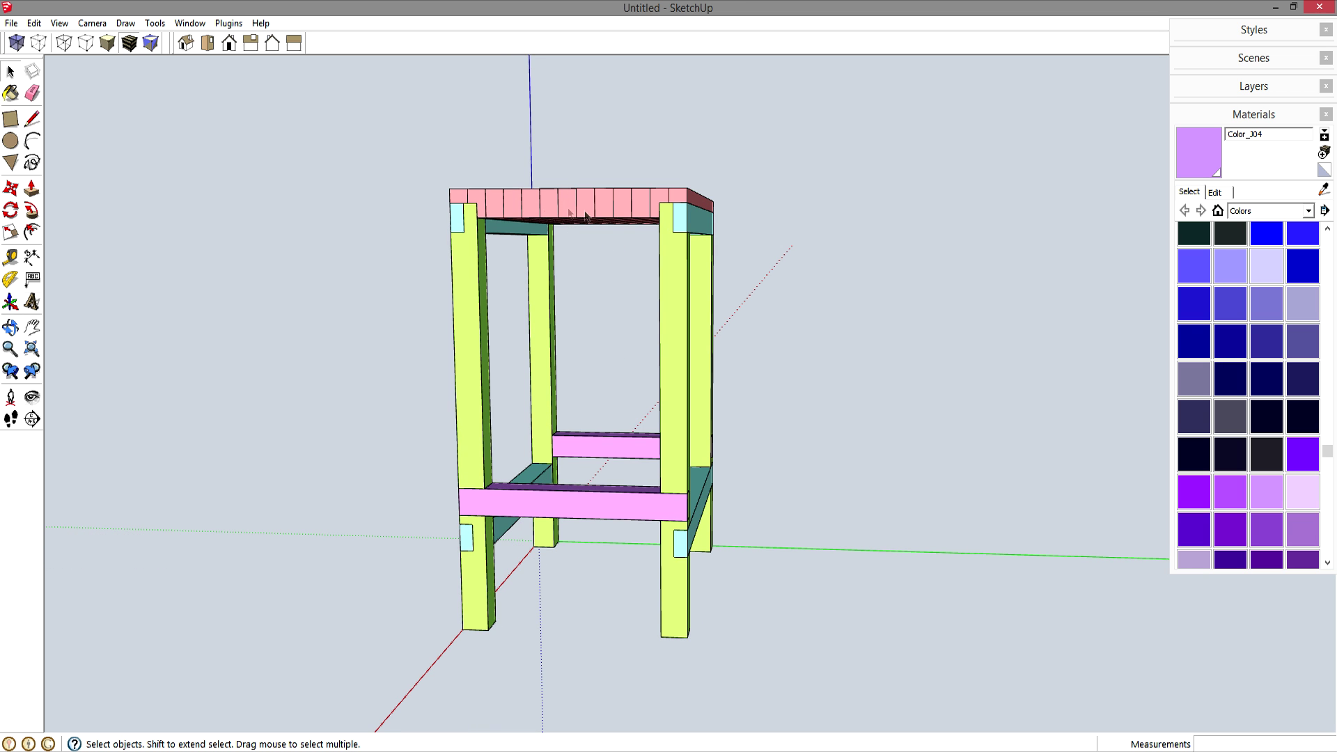
{"action": "middle_click_drag", "start_coordinate": [518, 237], "coordinate": [527, 488]}
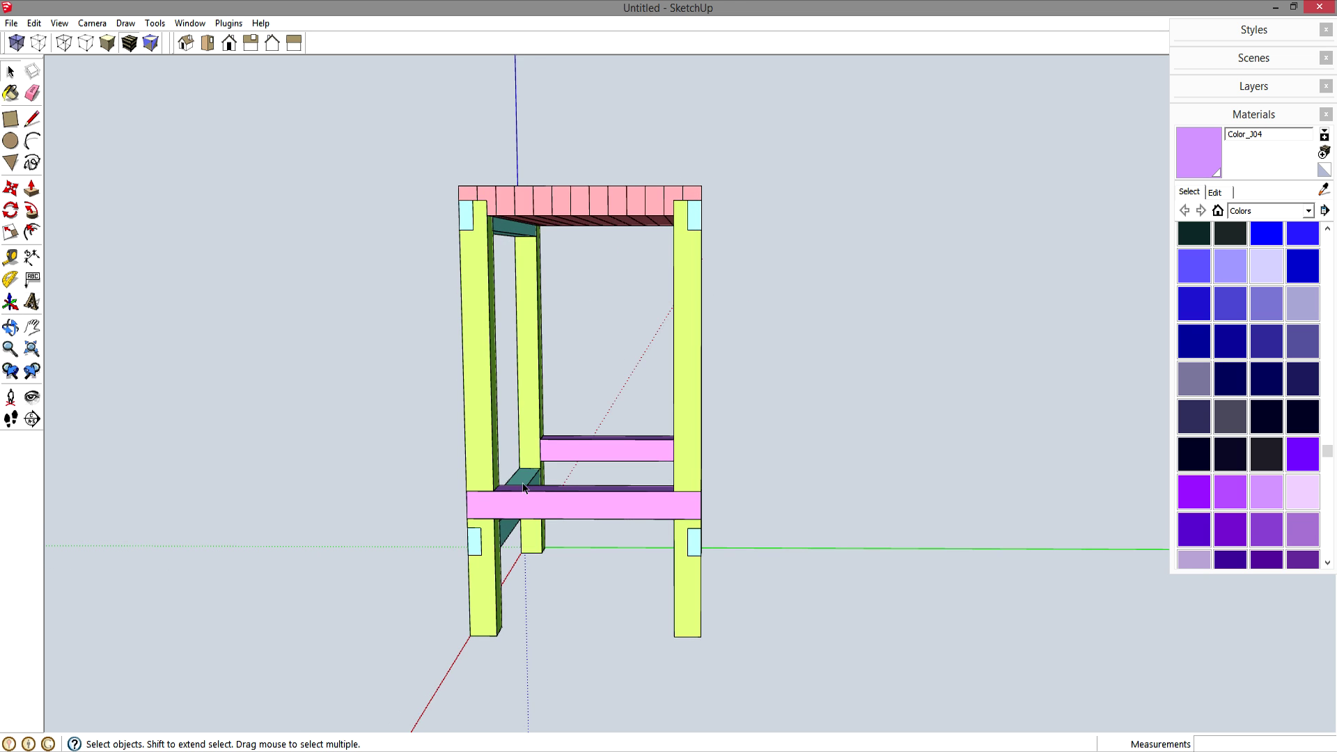
{"action": "left_click", "coordinate": [479, 498]}
{"action": "middle_click_drag", "start_coordinate": [682, 519], "coordinate": [646, 501]}
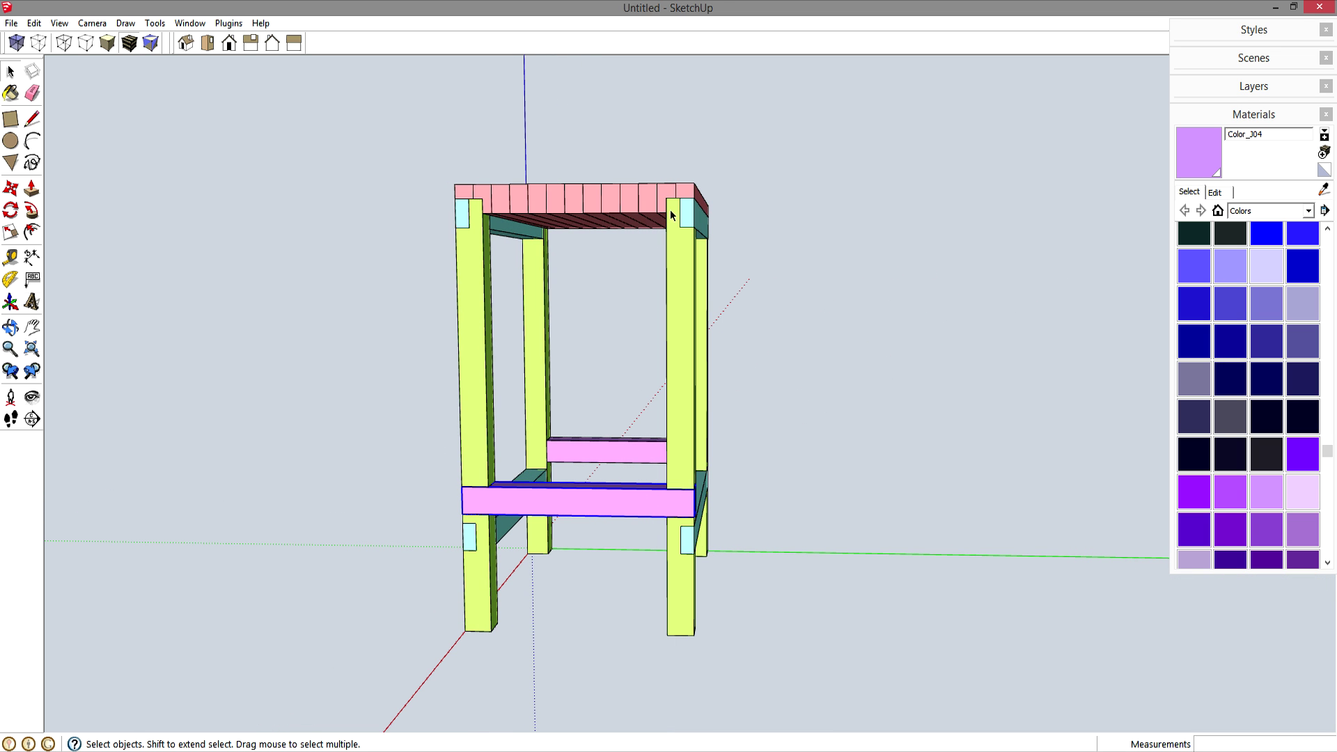
{"action": "left_click", "coordinate": [688, 223]}
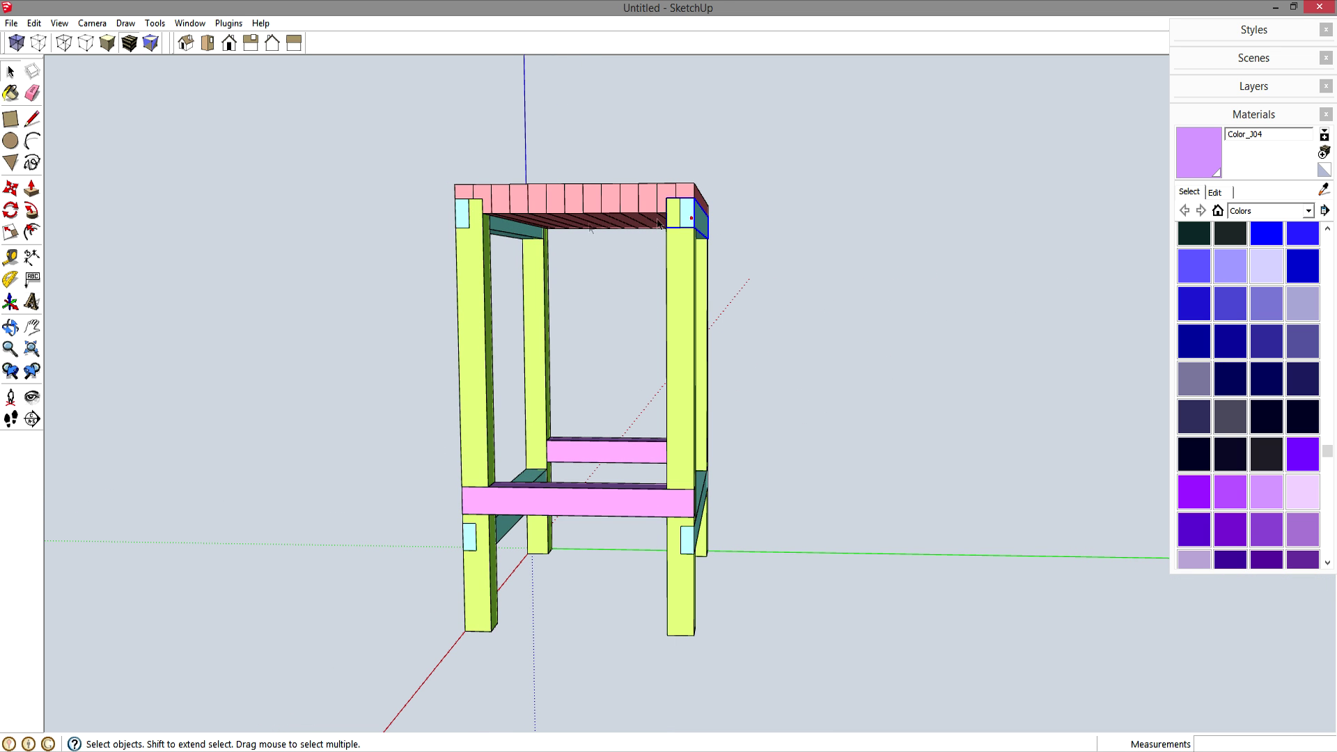
{"action": "left_click", "coordinate": [462, 214]}
{"action": "left_click", "coordinate": [593, 339]}
{"action": "middle_click_drag", "start_coordinate": [632, 383], "coordinate": [565, 286]}
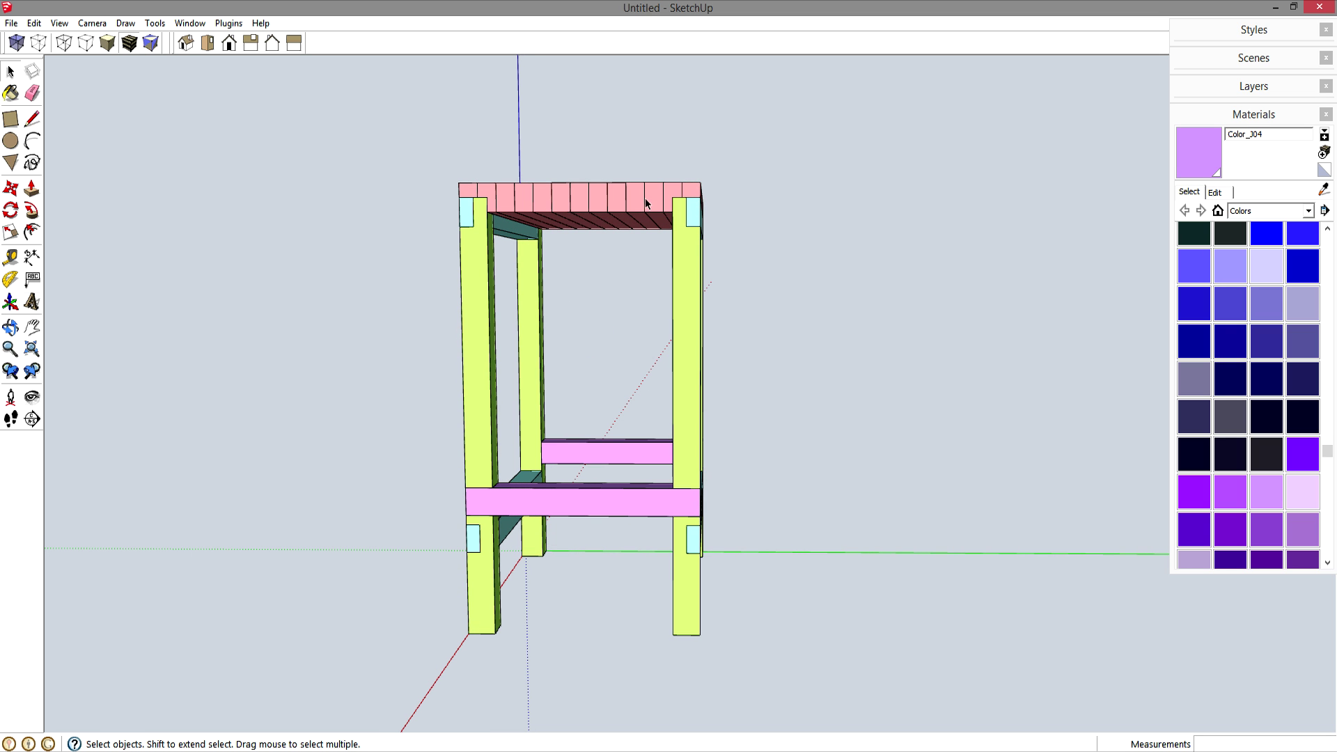
{"action": "left_click", "coordinate": [474, 270]}
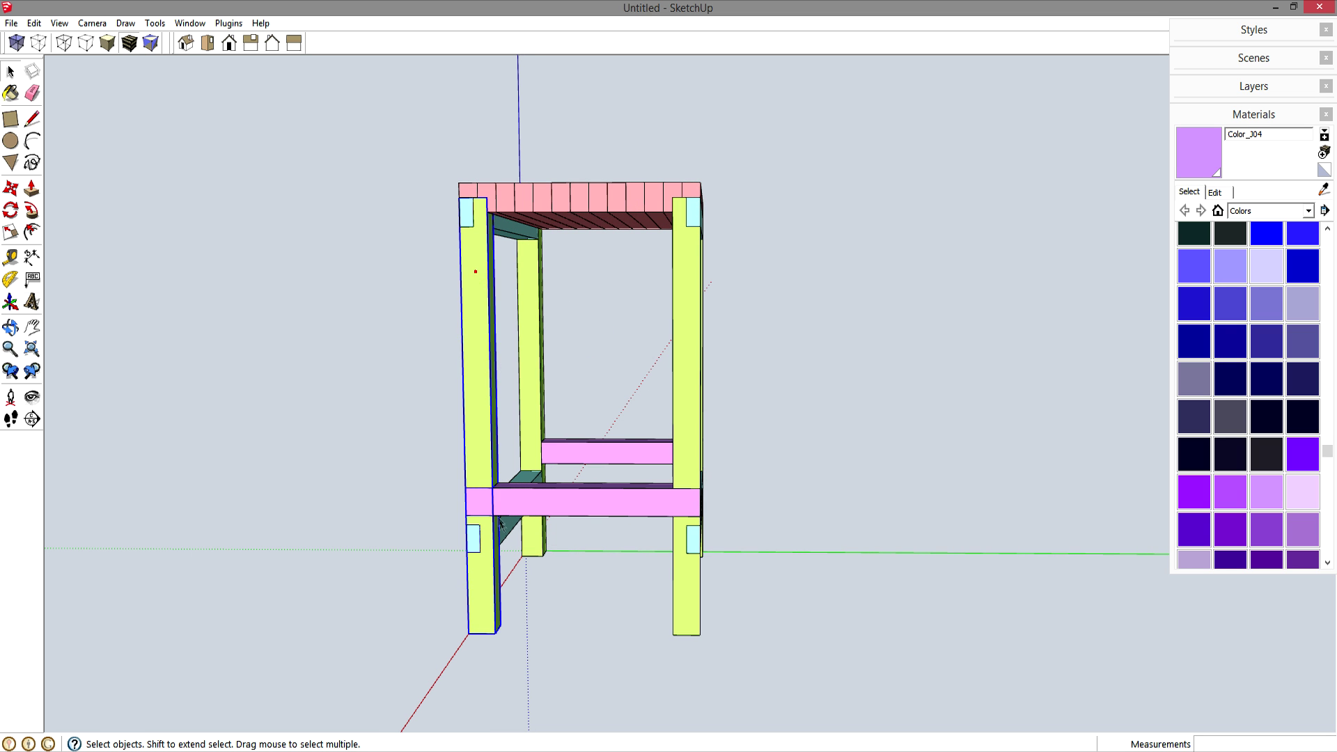
{"action": "left_click", "coordinate": [564, 503]}
Try rotating the end frame's leg about its joint with the purple stretcher.
{"action": "left_click", "coordinate": [491, 460]}
{"action": "key", "text": "q"}
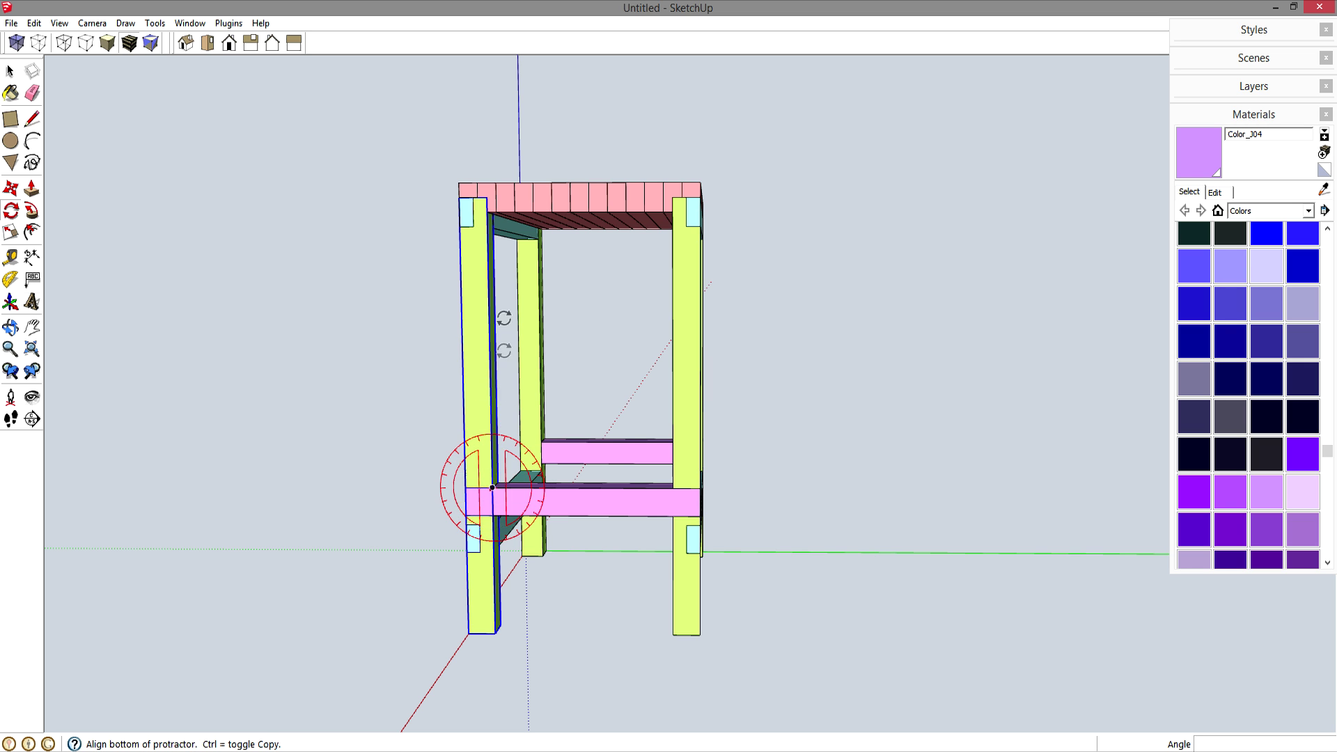
{"action": "left_click", "coordinate": [486, 196]}
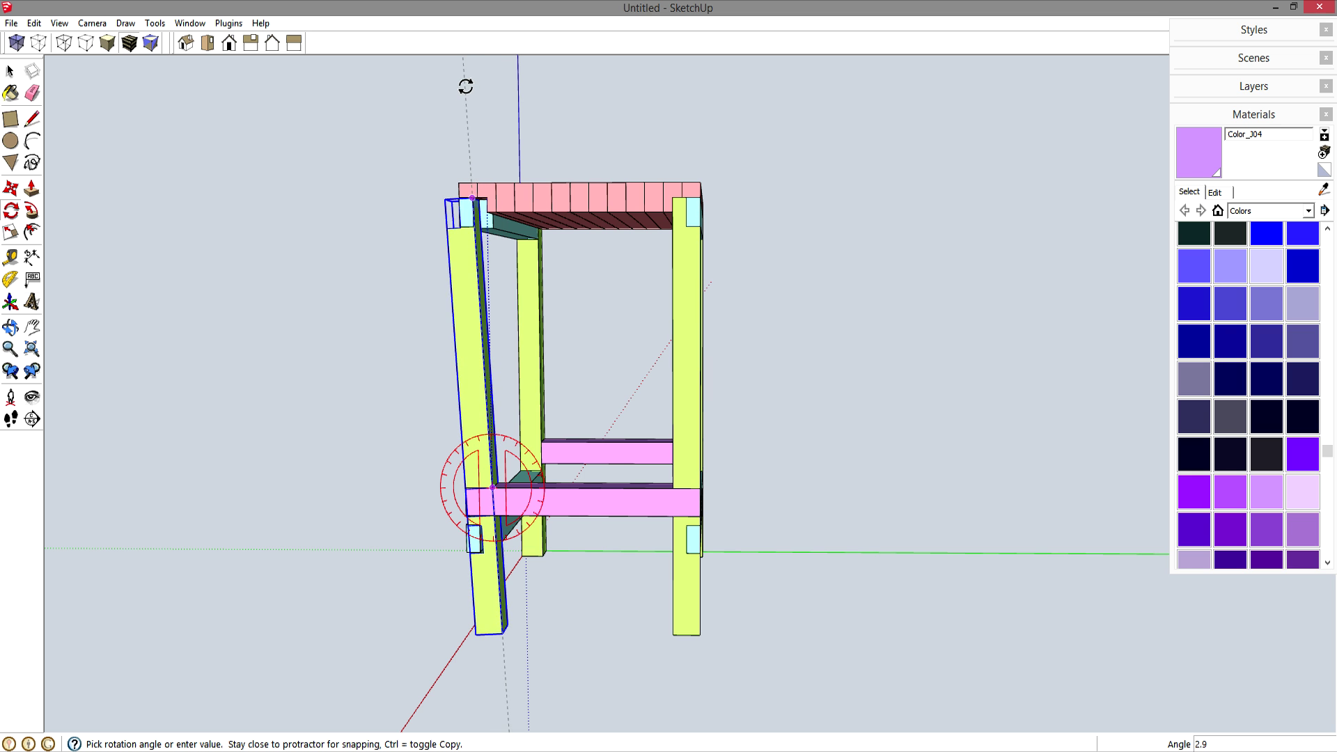
{"action": "key", "text": "space"}
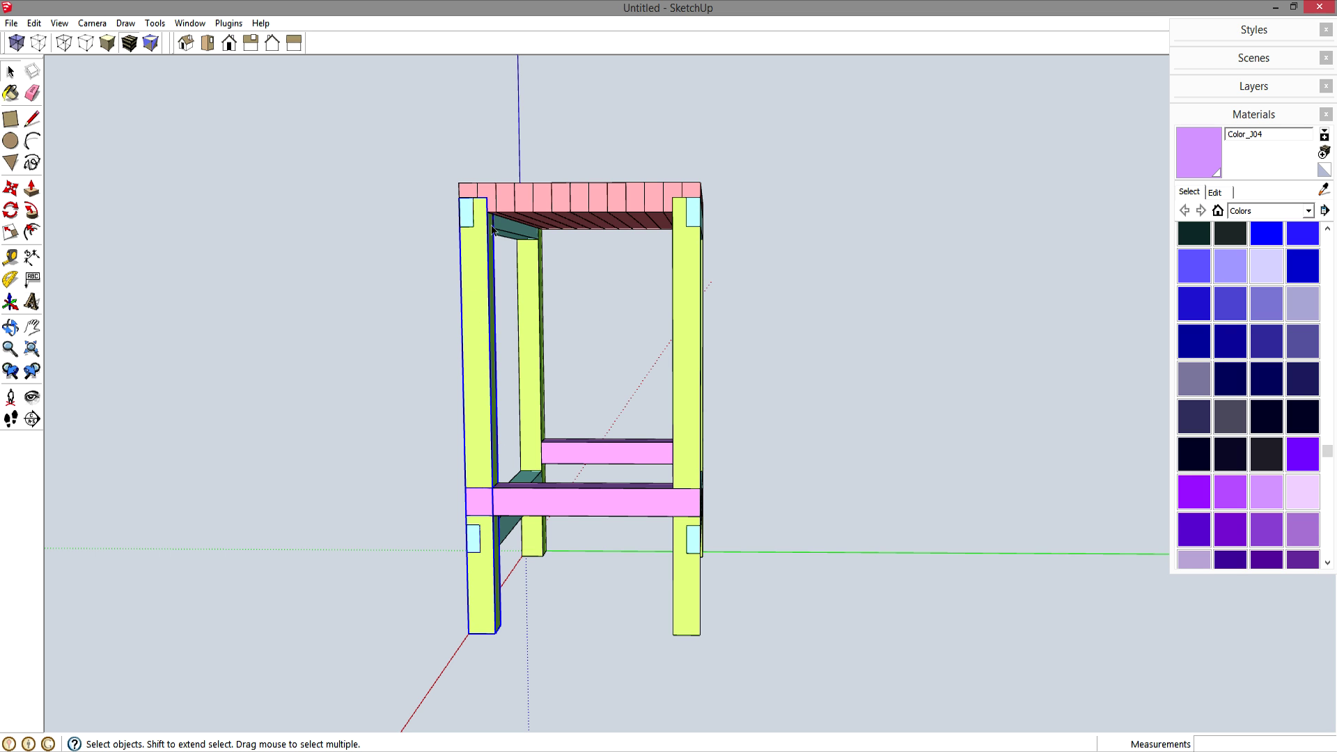
{"action": "left_click", "coordinate": [577, 516]}
{"action": "key", "text": "m"}
{"action": "key", "text": "ctrl"}
{"action": "left_click", "coordinate": [700, 516]}
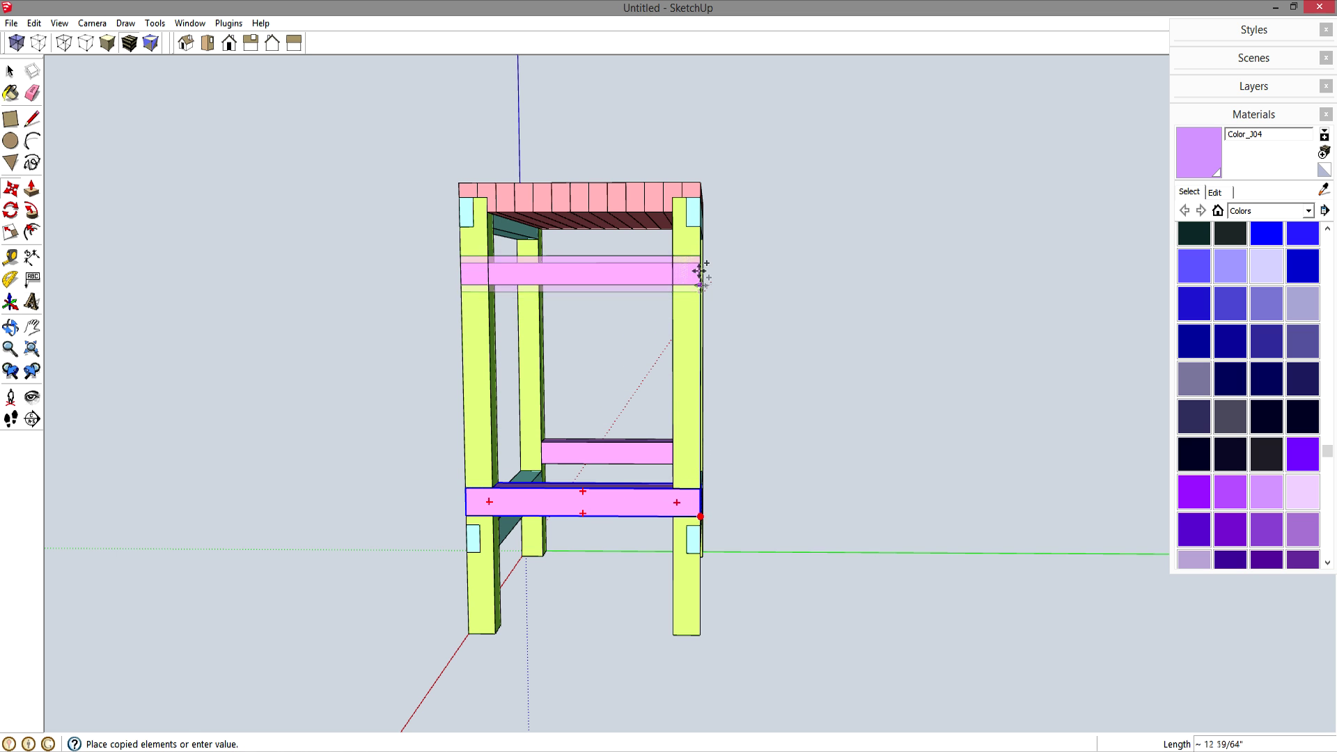
{"action": "key", "text": "space"}
{"action": "left_click", "coordinate": [700, 264]}
{"action": "left_click", "coordinate": [771, 449]}
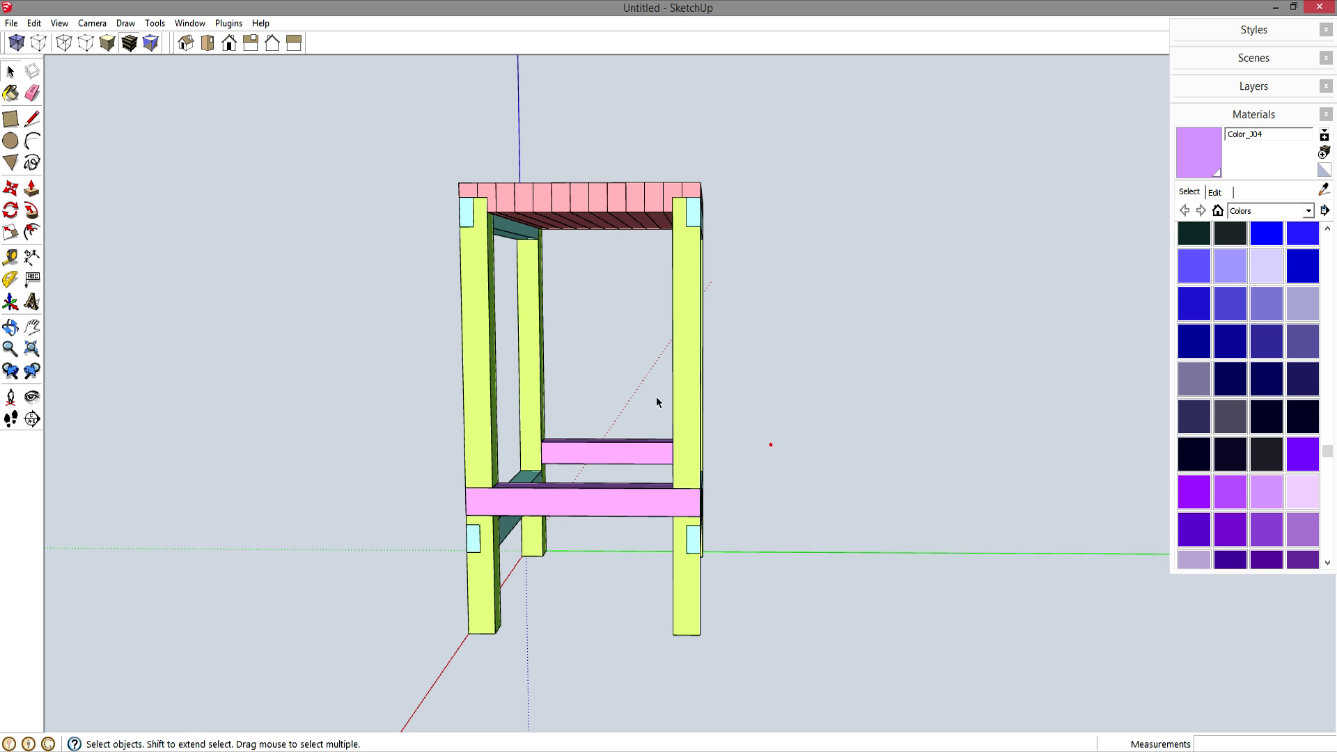
Try a copy of the purple stretcher across the legs directly below the upper cyan rails, and delete it.
{"action": "left_click", "coordinate": [661, 514]}
{"action": "key", "text": "m"}
{"action": "key", "text": "ctrl"}
{"action": "left_click", "coordinate": [701, 510]}
{"action": "left_click", "coordinate": [701, 256]}
{"action": "key", "text": "space"}
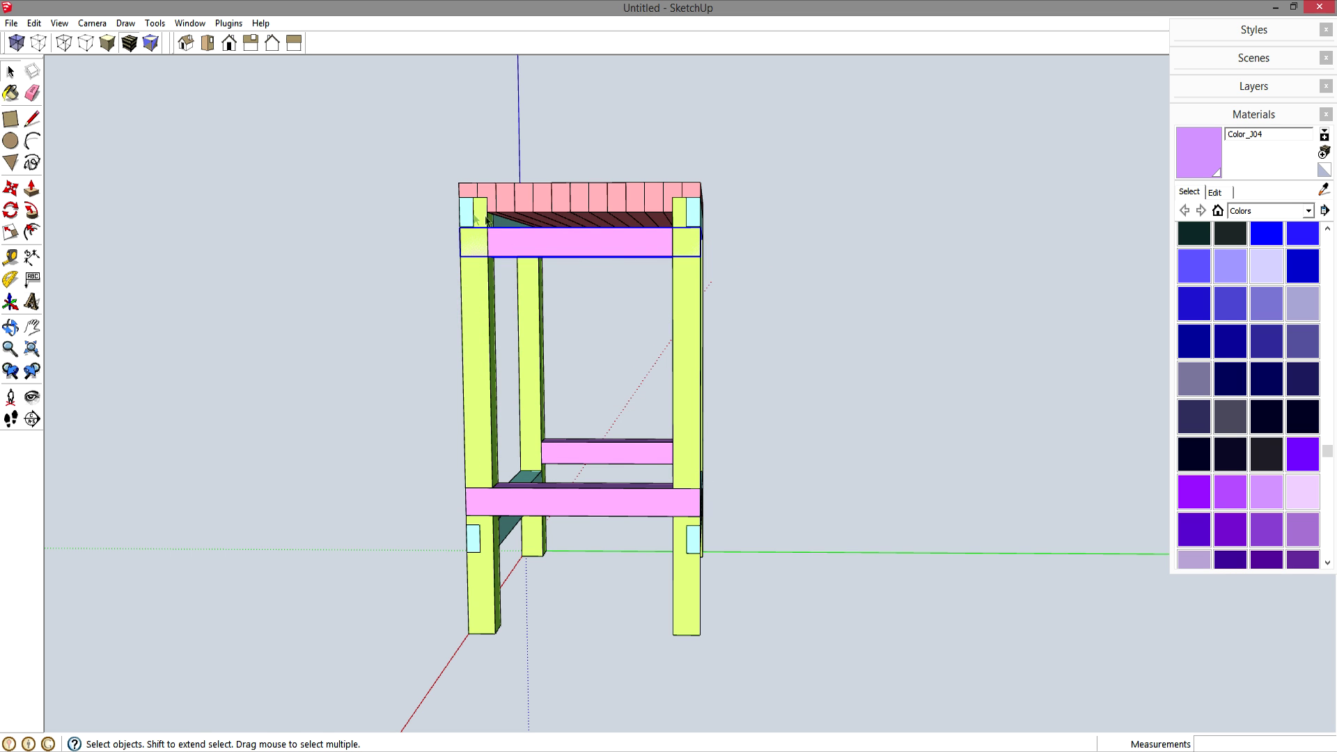
{"action": "key", "text": "Delete"}
Copy the whole table along the red axis so the duplicate stands well clear of the original.
{"action": "middle_click_drag", "start_coordinate": [616, 358], "coordinate": [830, 459]}
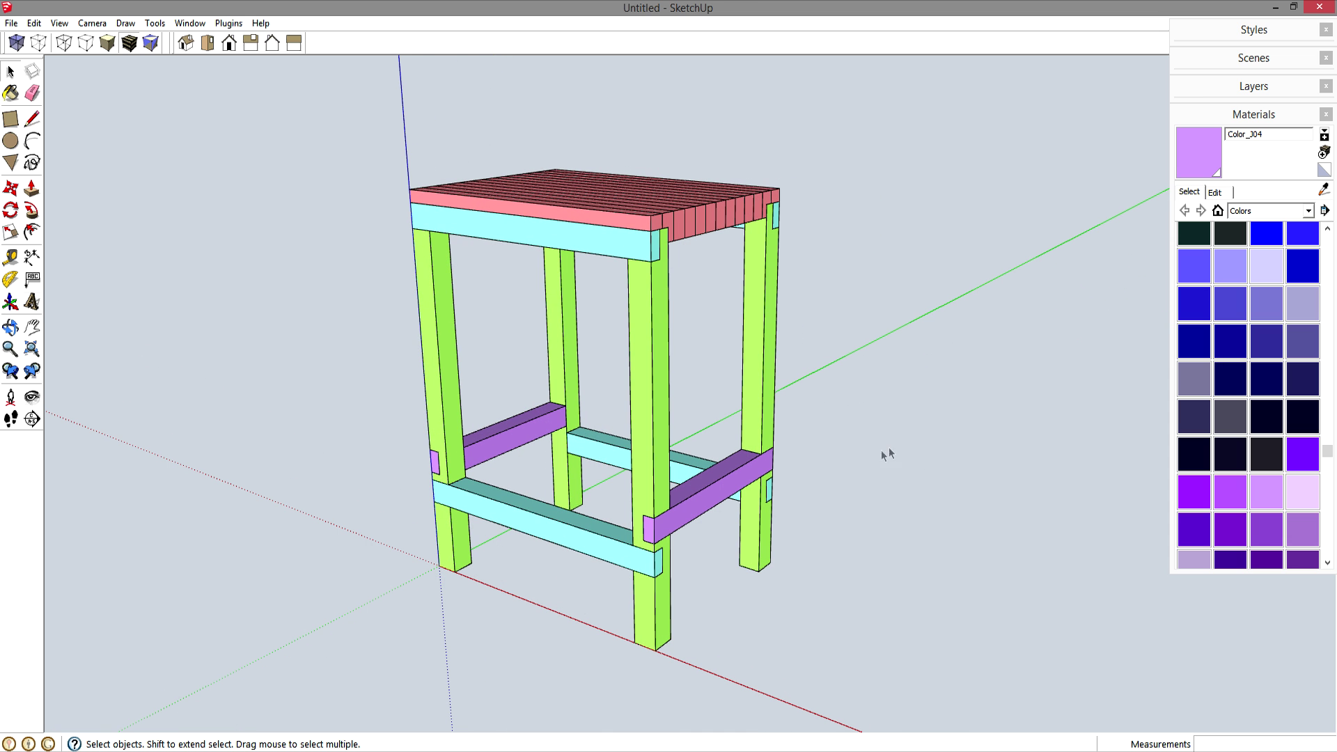
{"action": "middle_click_drag", "start_coordinate": [825, 509], "coordinate": [876, 525]}
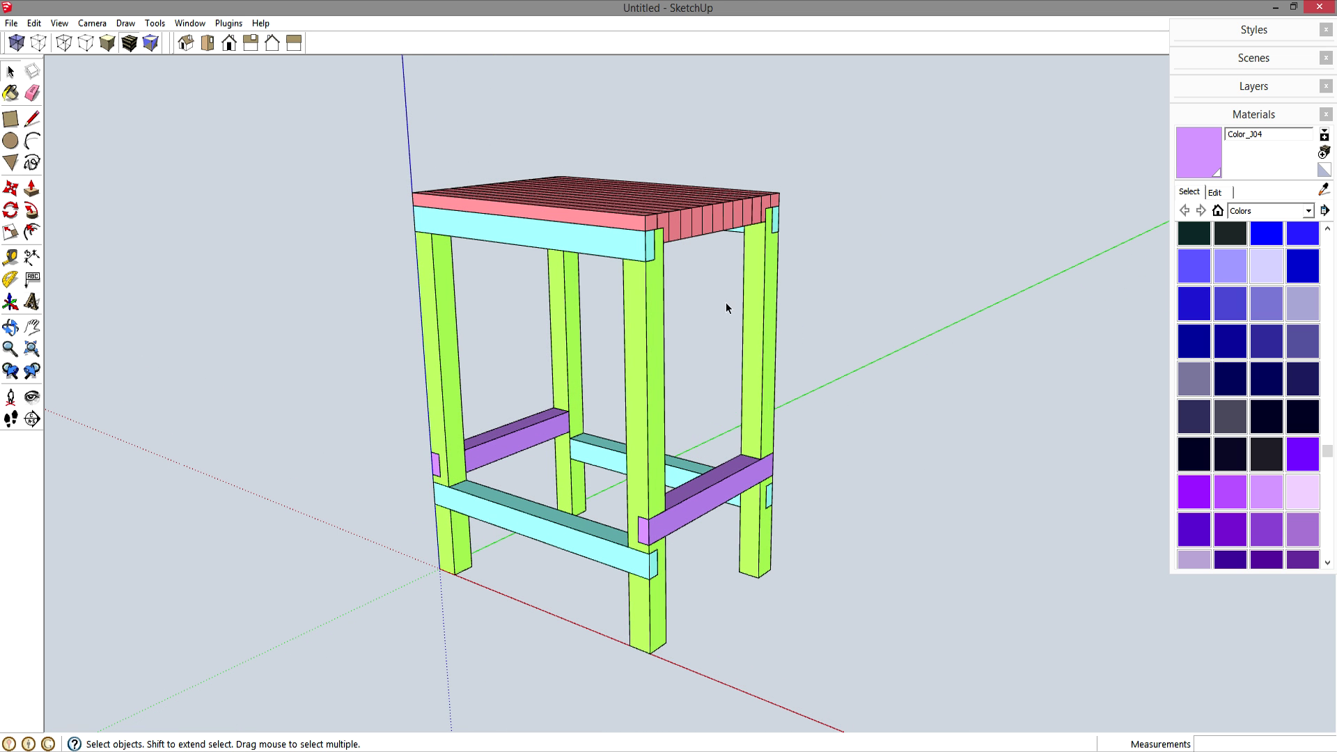
{"action": "middle_click_drag", "start_coordinate": [769, 412], "coordinate": [517, 293]}
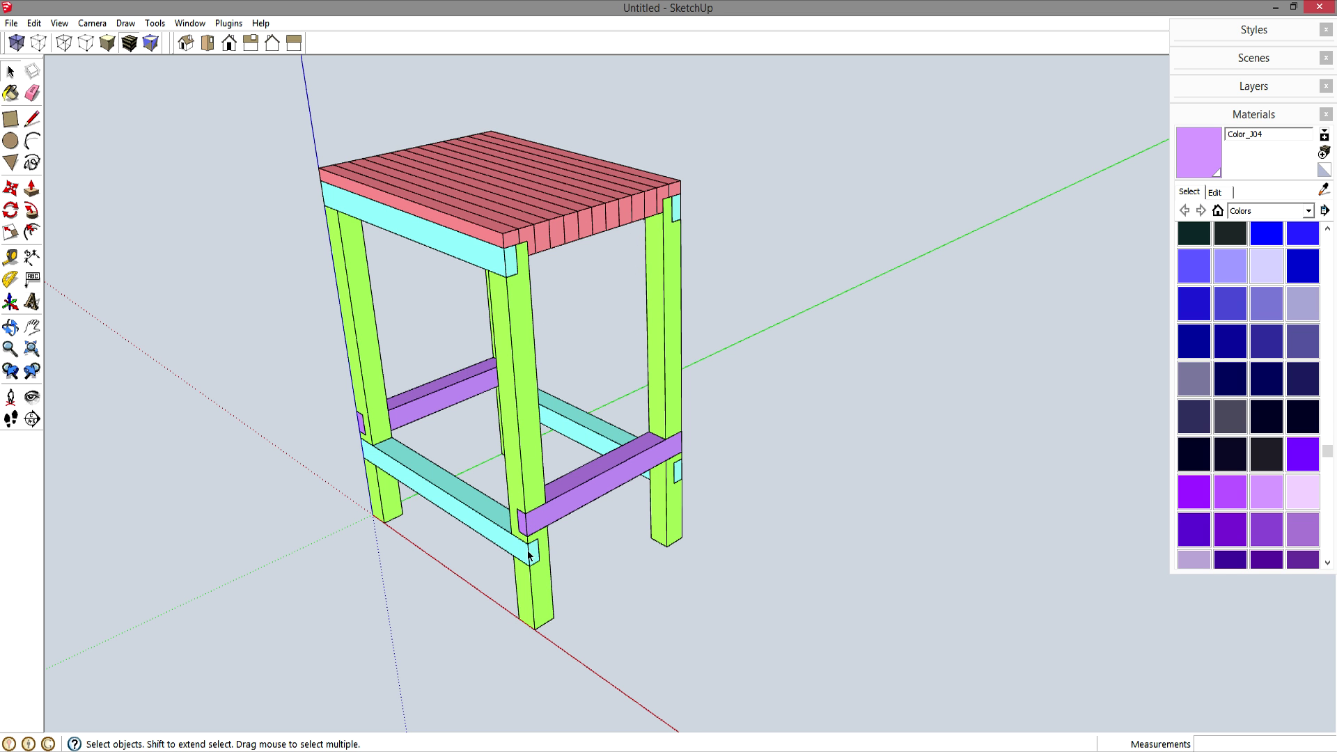
{"action": "middle_click_drag", "start_coordinate": [495, 582], "coordinate": [691, 401]}
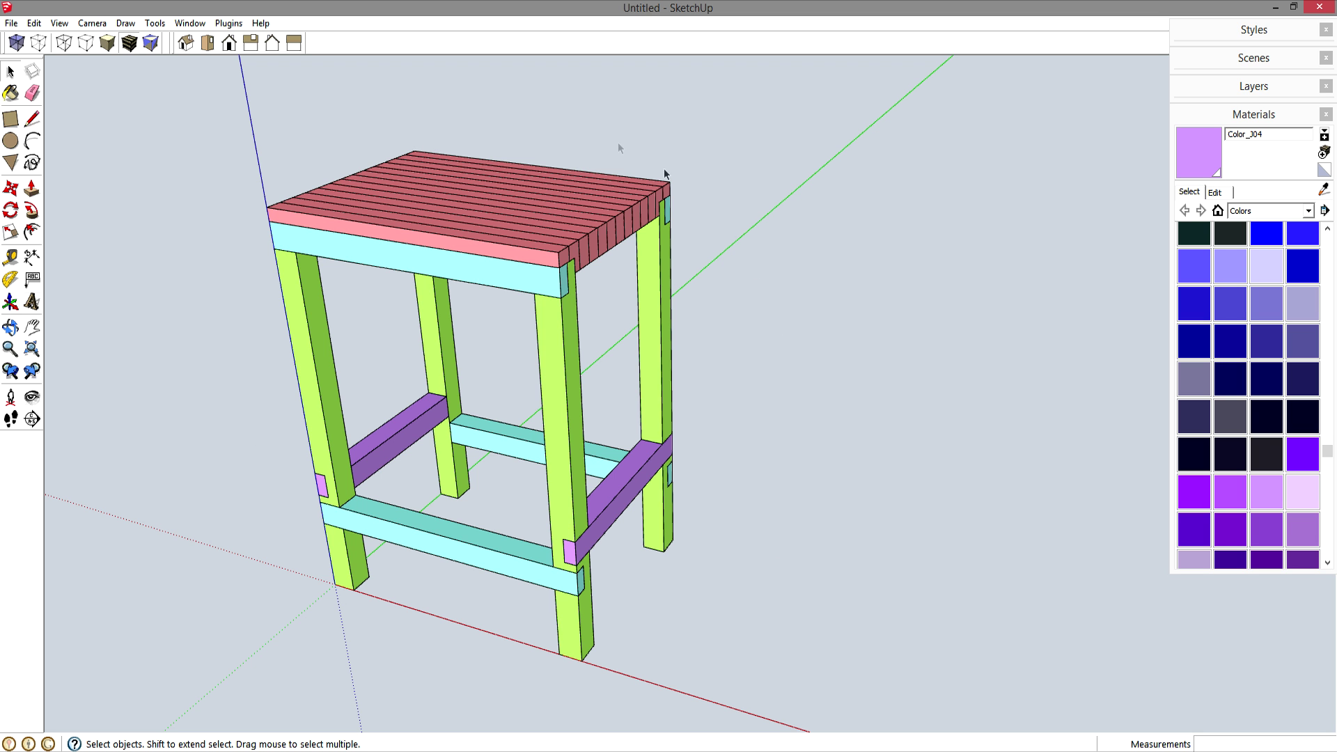
{"action": "scroll", "coordinate": [620, 568], "scroll_direction": "down", "scroll_amount": 3}
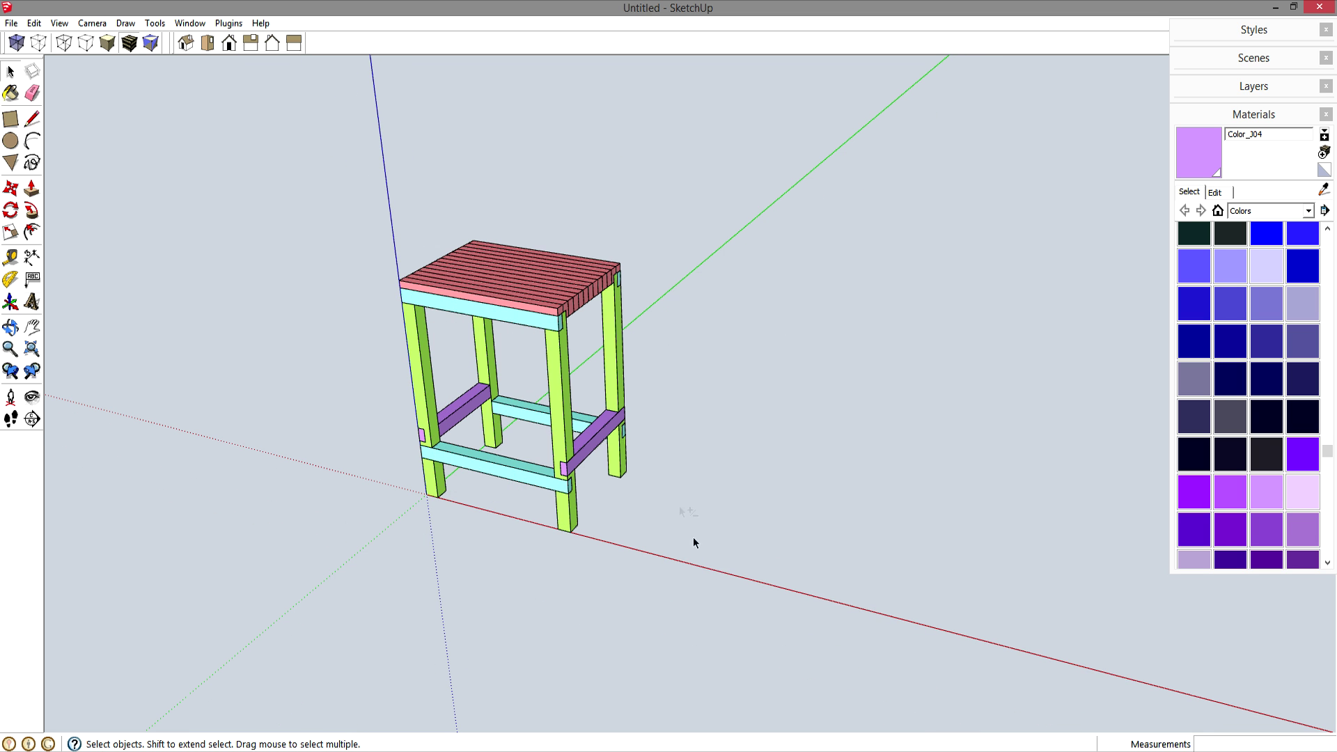
{"action": "left_click_drag", "start_coordinate": [392, 243], "coordinate": [294, 165]}
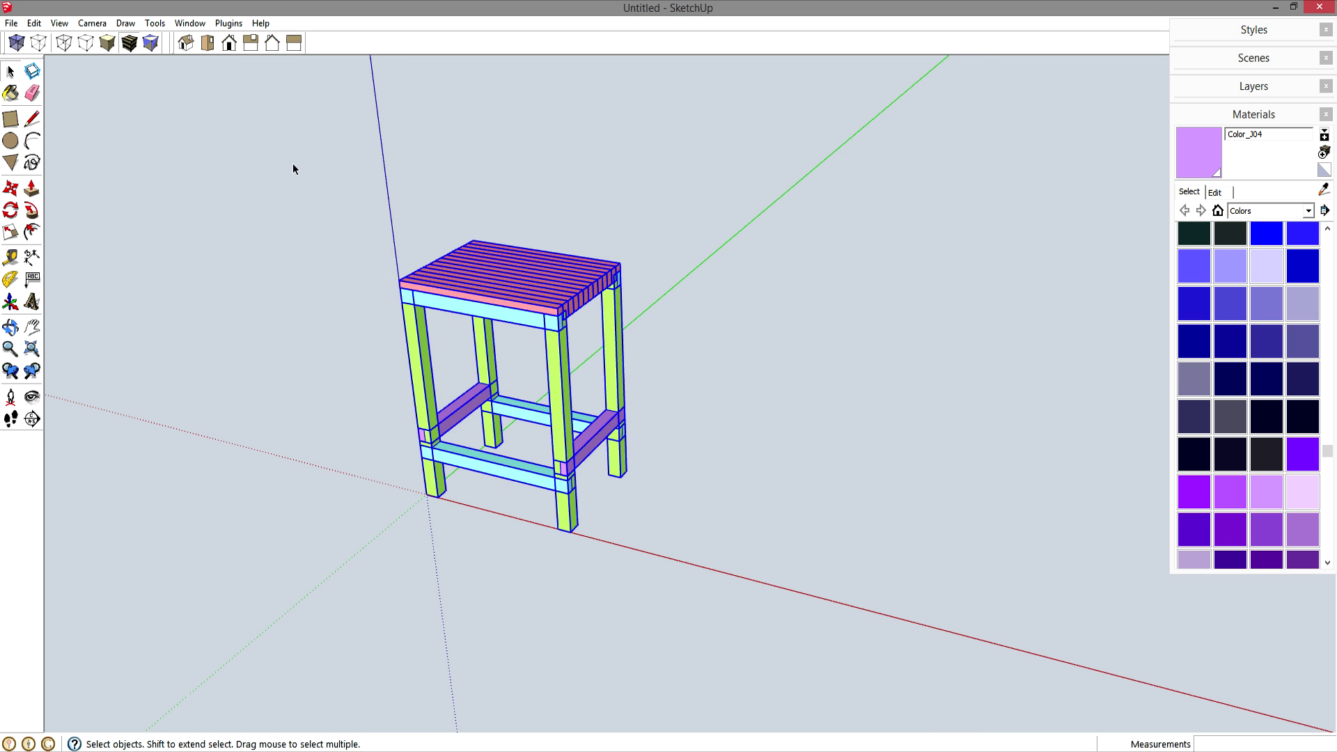
{"action": "key", "text": "m"}
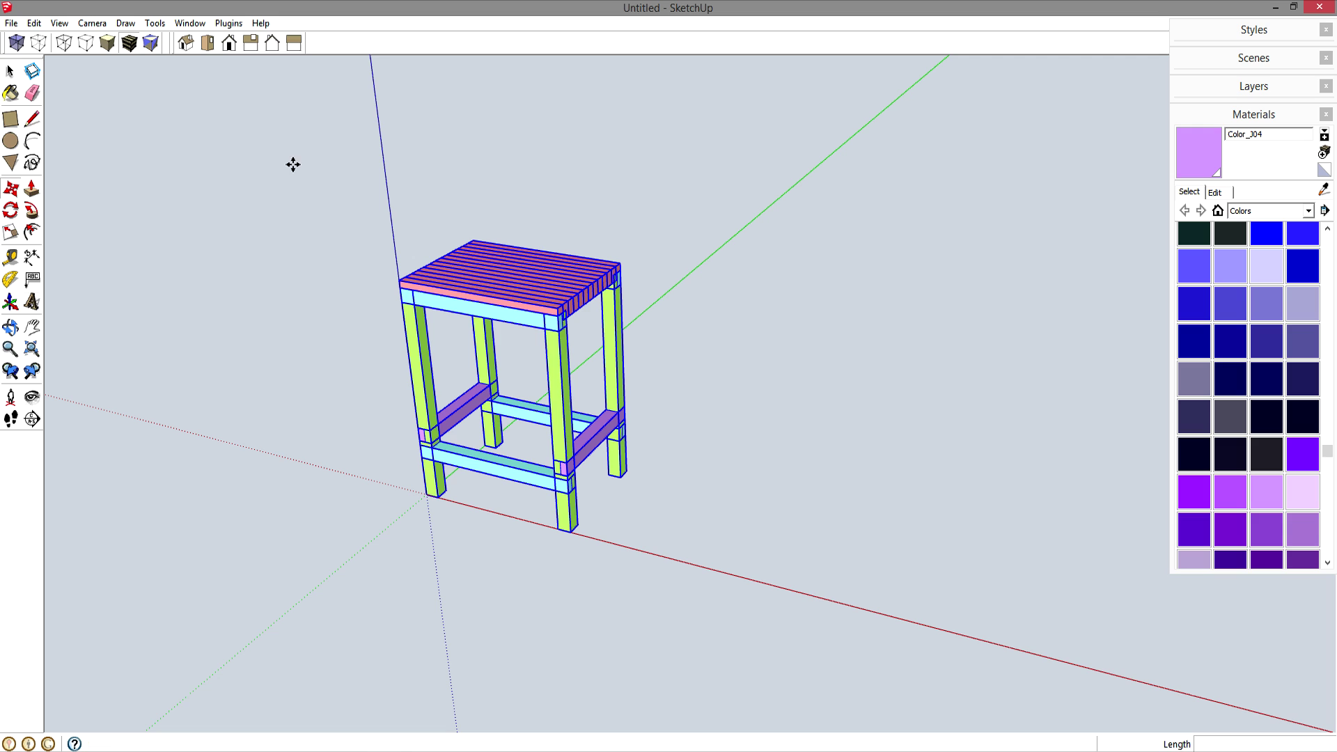
{"action": "left_click", "coordinate": [481, 239]}
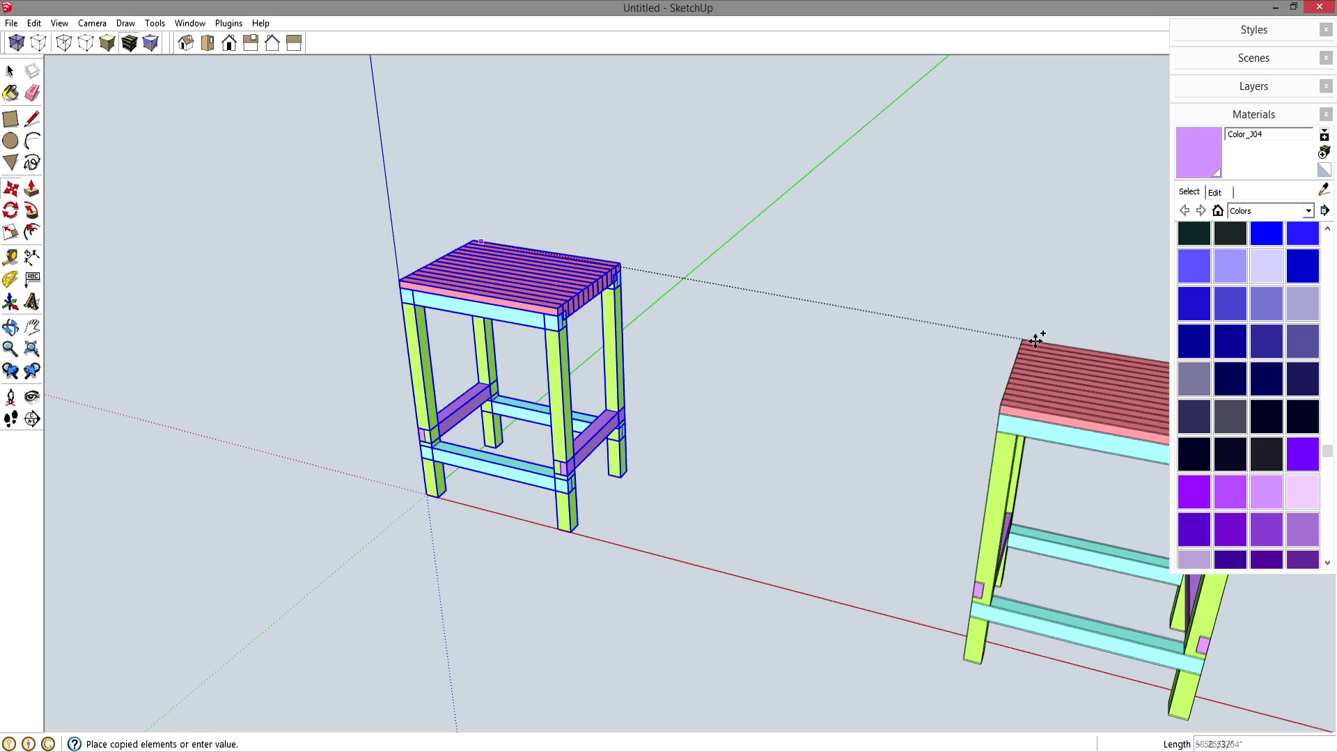
{"action": "left_click", "coordinate": [1043, 330]}
{"action": "middle_click_drag", "start_coordinate": [1043, 330], "coordinate": [334, 293]}
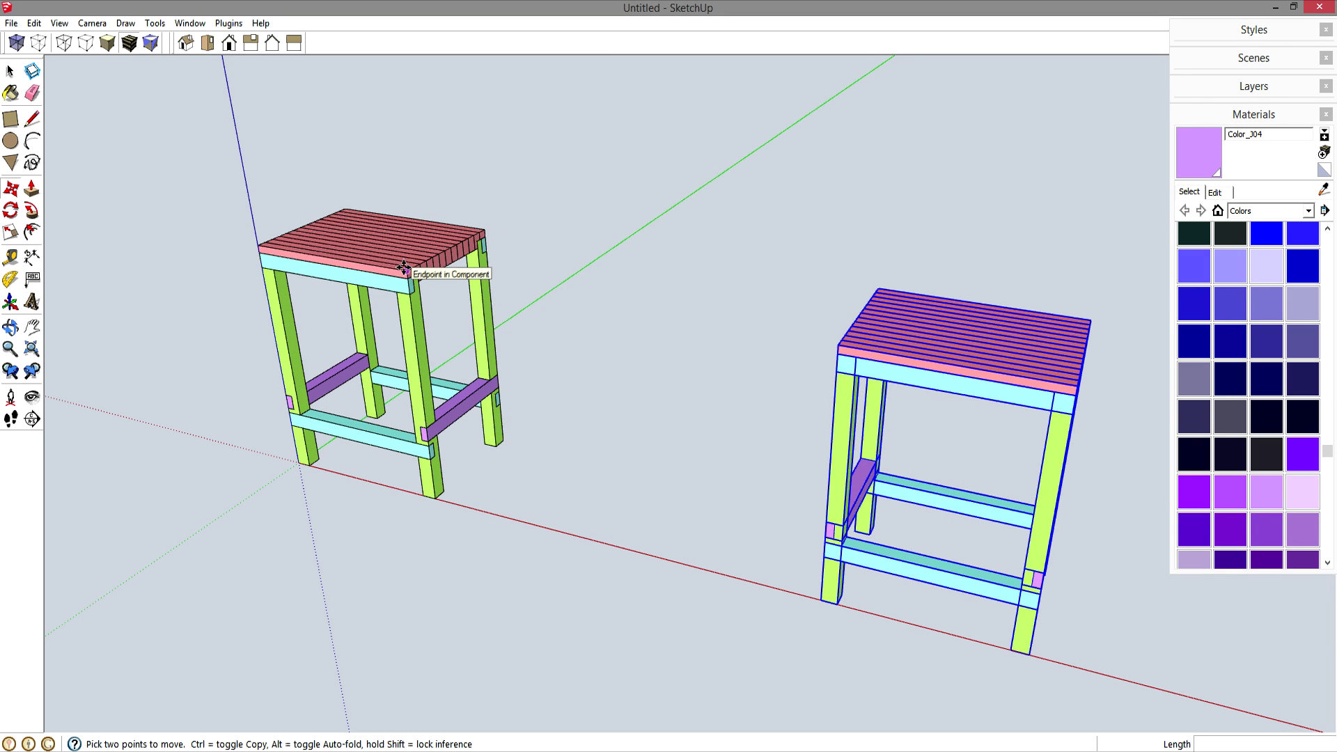
Make all the components of the copied table unique.
{"action": "right_click", "coordinate": [940, 371]}
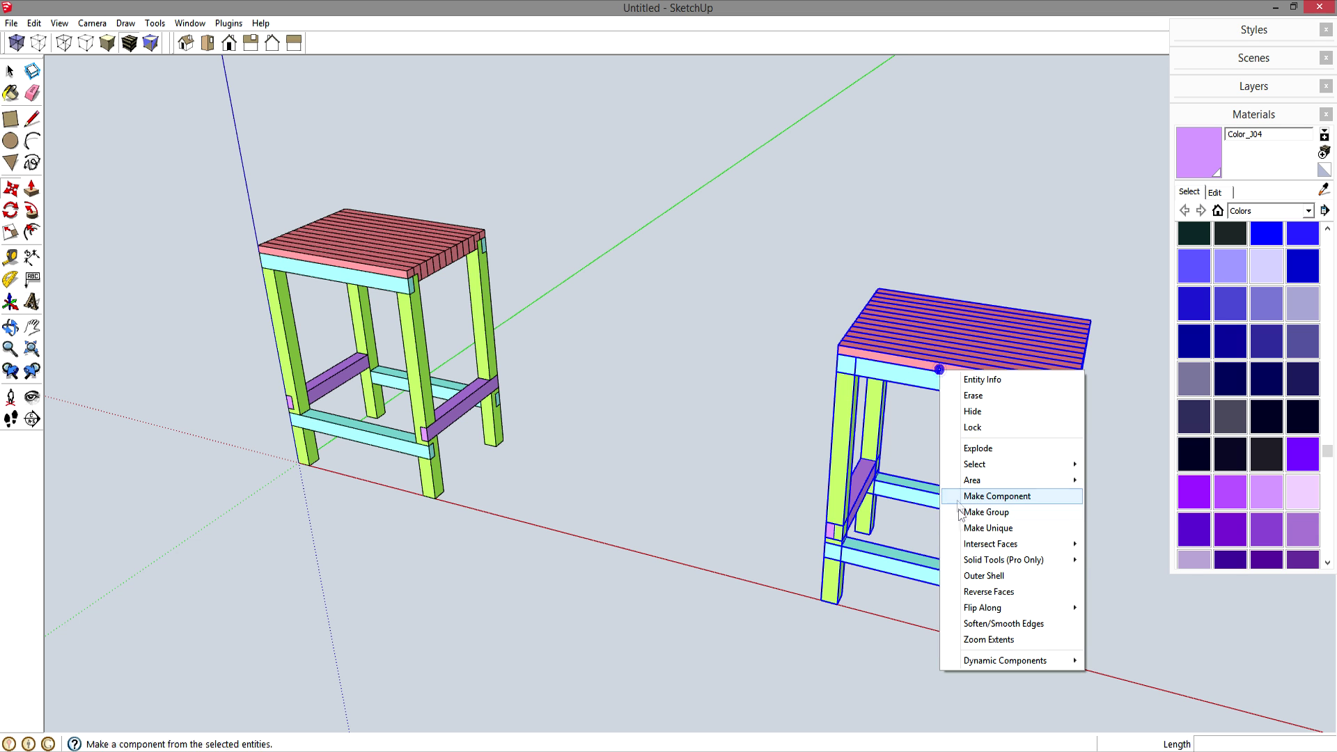
{"action": "left_click", "coordinate": [989, 528]}
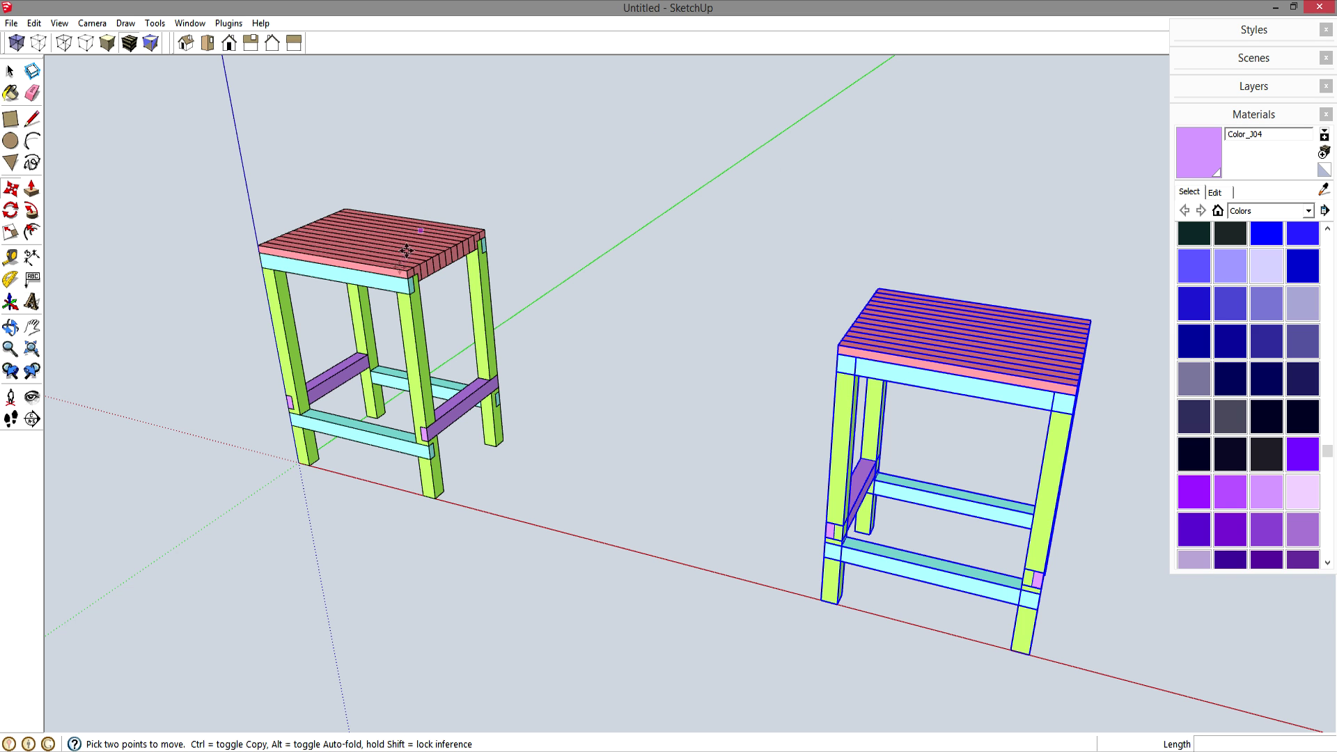
{"action": "key", "text": "space"}
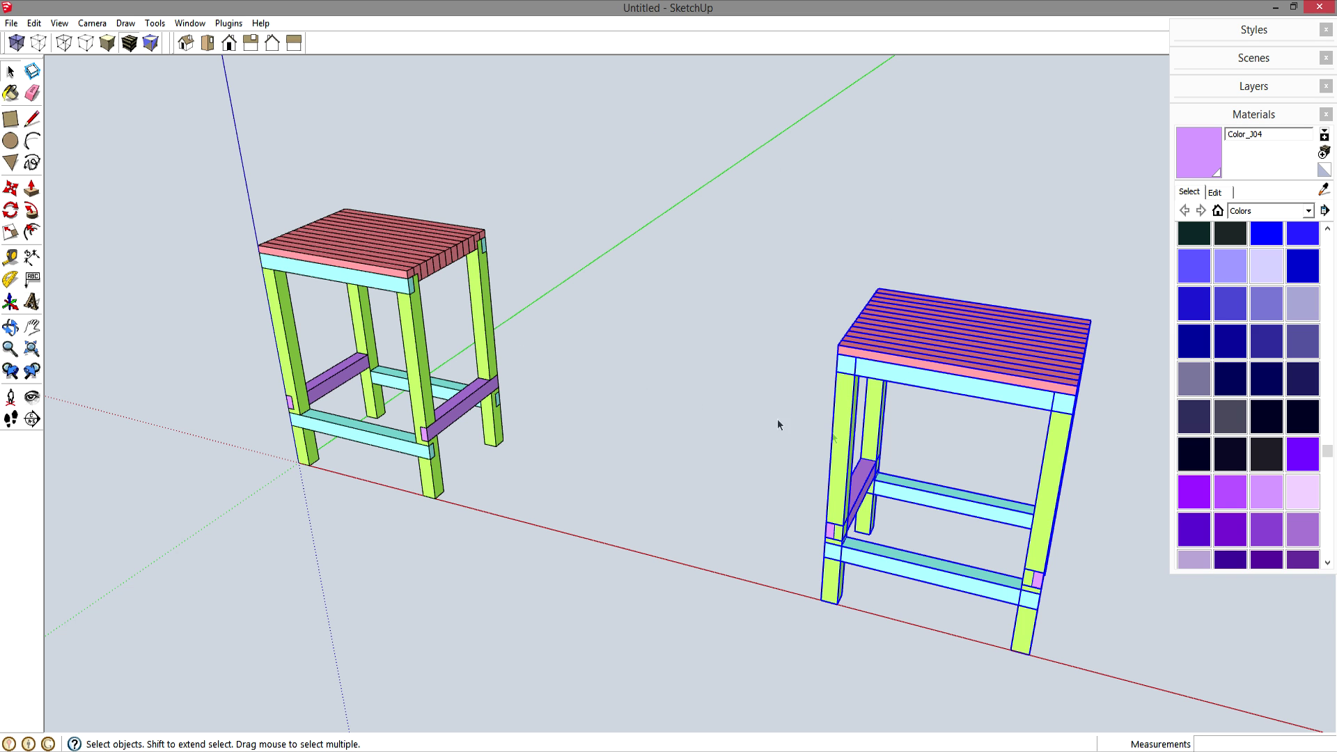
Check the copied table's legs by selecting them one after another.
{"action": "left_click", "coordinate": [836, 440]}
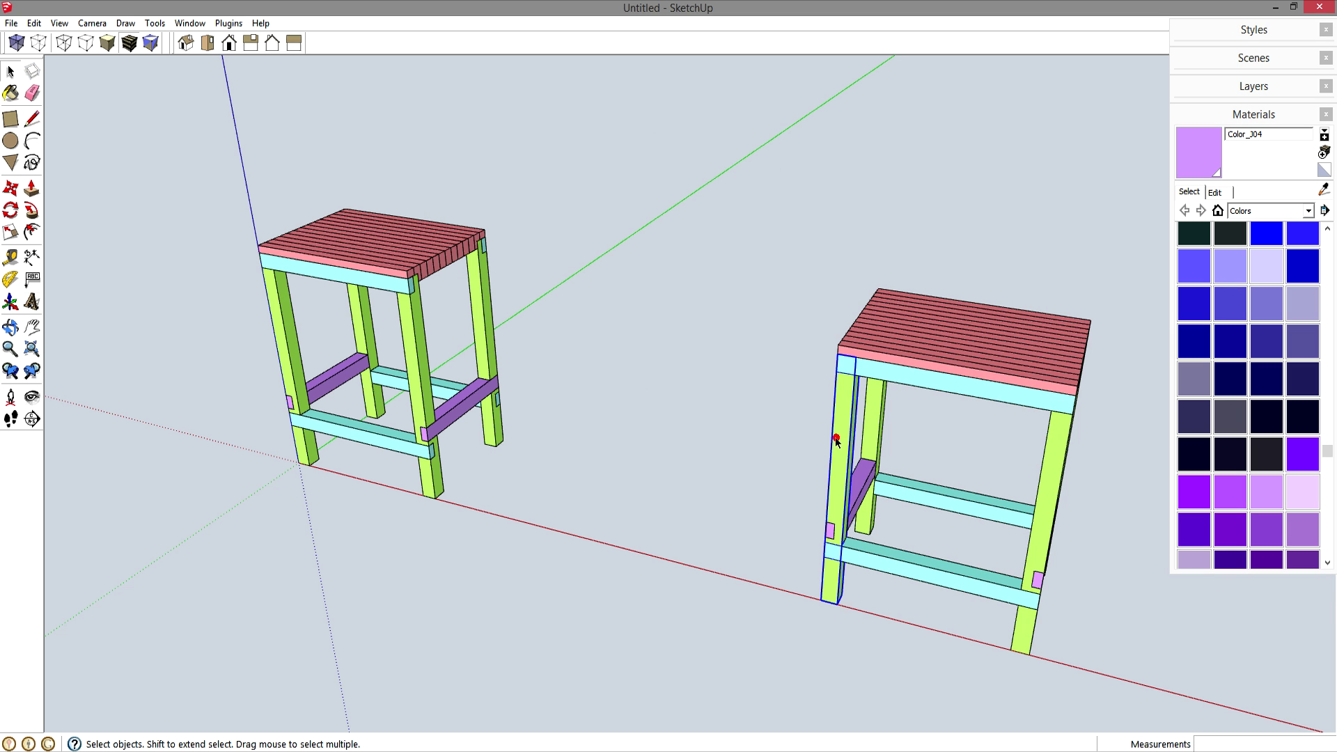
{"action": "left_click", "coordinate": [708, 438]}
{"action": "middle_click_drag", "start_coordinate": [708, 439], "coordinate": [796, 490]}
{"action": "left_click", "coordinate": [769, 465]}
{"action": "left_click", "coordinate": [823, 429]}
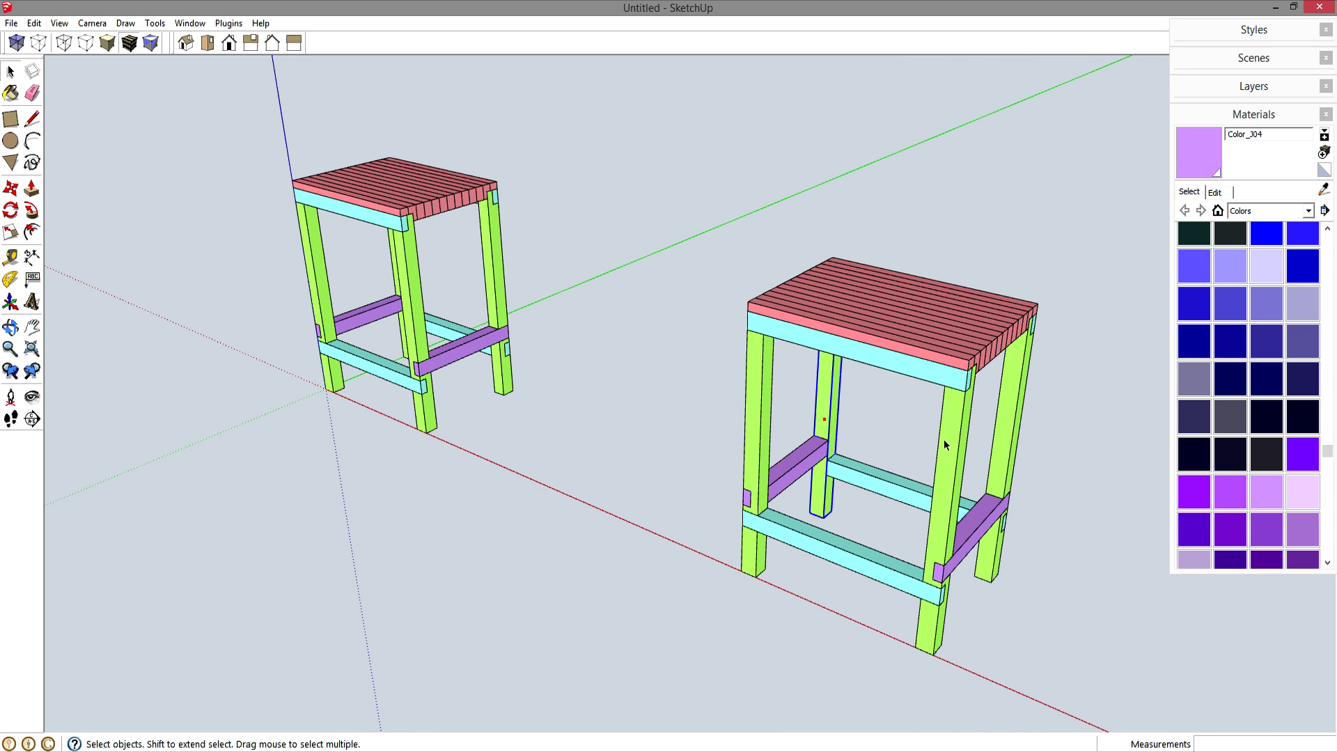
{"action": "left_click", "coordinate": [1003, 453]}
{"action": "left_click", "coordinate": [946, 475]}
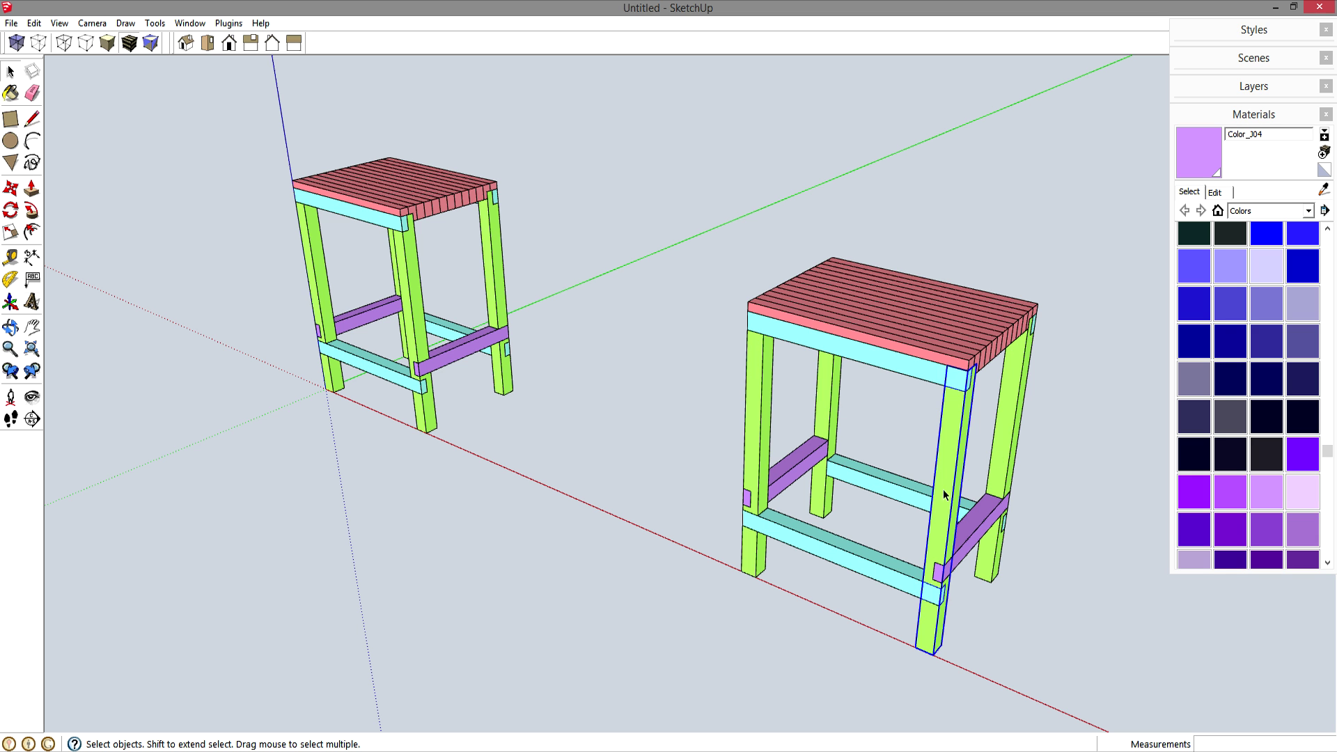
Try push-pulling a face of the original table's front leg outward inside its component.
{"action": "double_click", "coordinate": [408, 320]}
{"action": "key", "text": "p"}
{"action": "left_click_drag", "start_coordinate": [408, 320], "coordinate": [360, 344]}
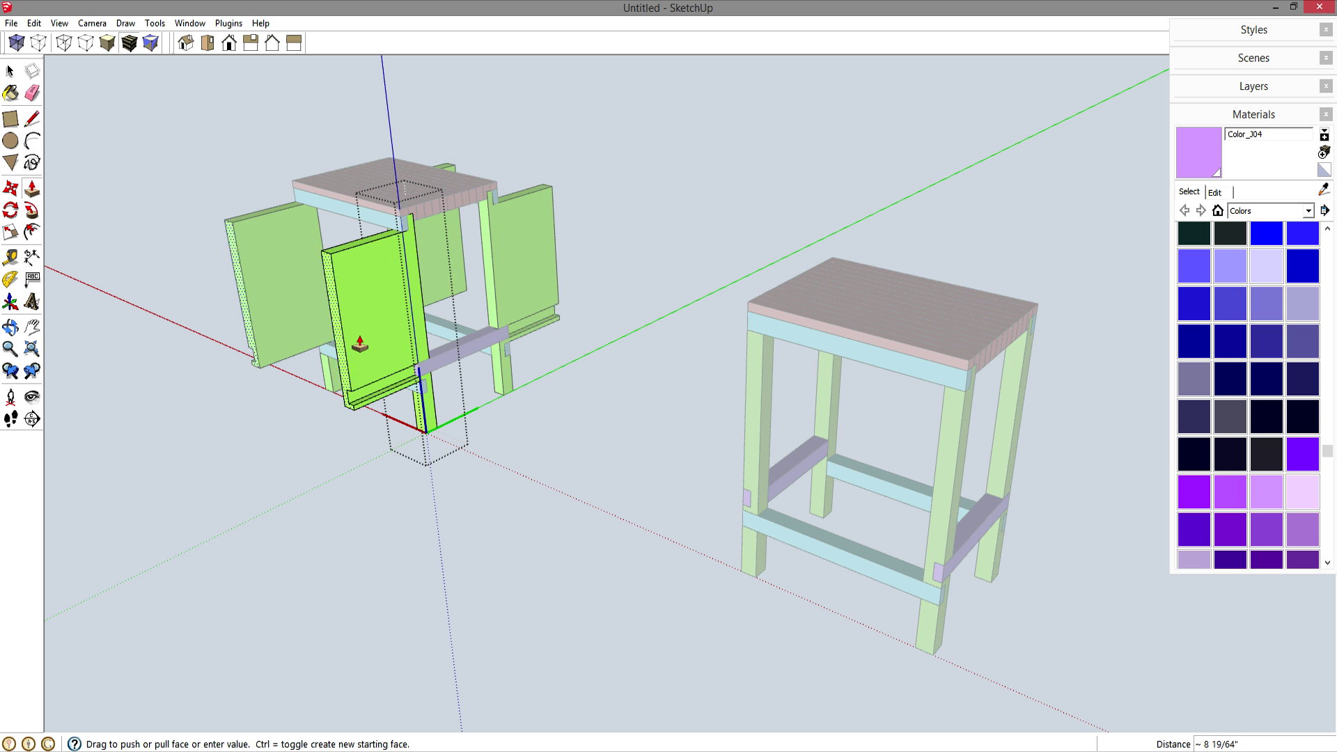
{"action": "key", "text": "space"}
{"action": "left_click", "coordinate": [629, 427]}
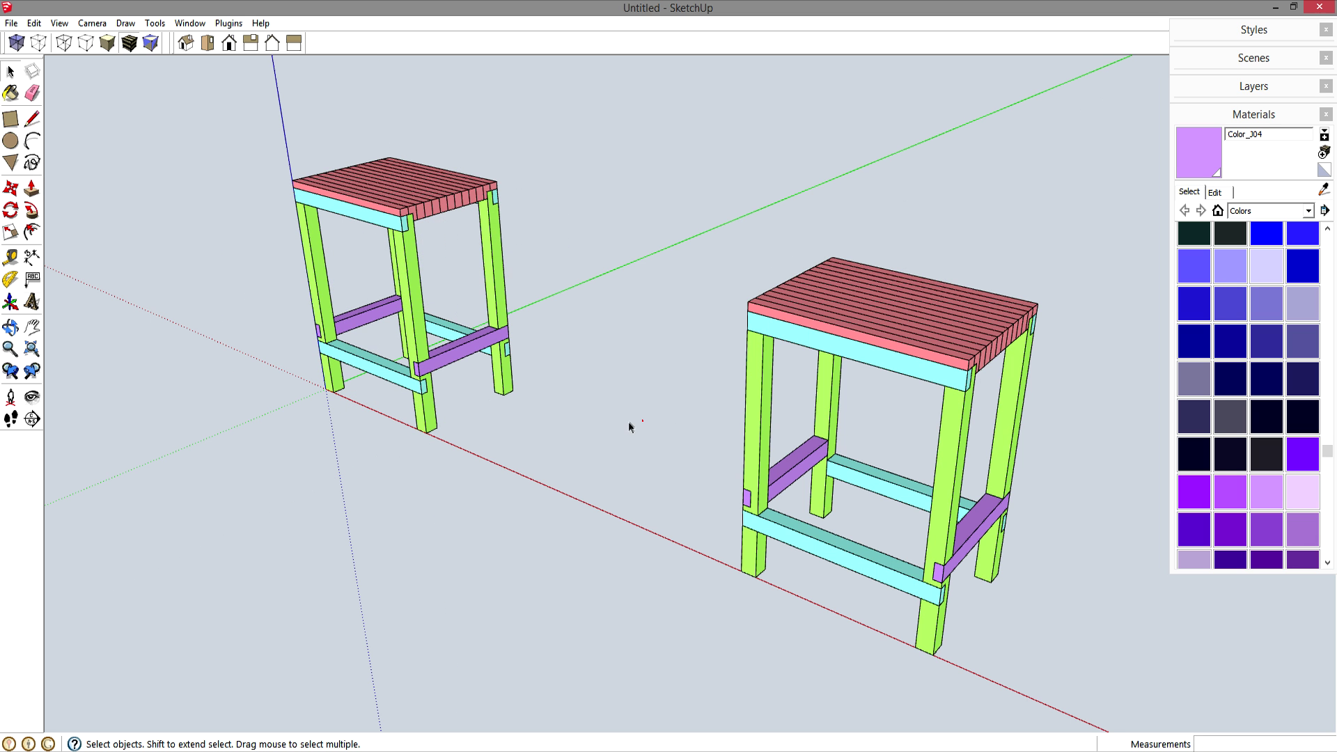
{"action": "left_click_drag", "start_coordinate": [1065, 656], "coordinate": [680, 174]}
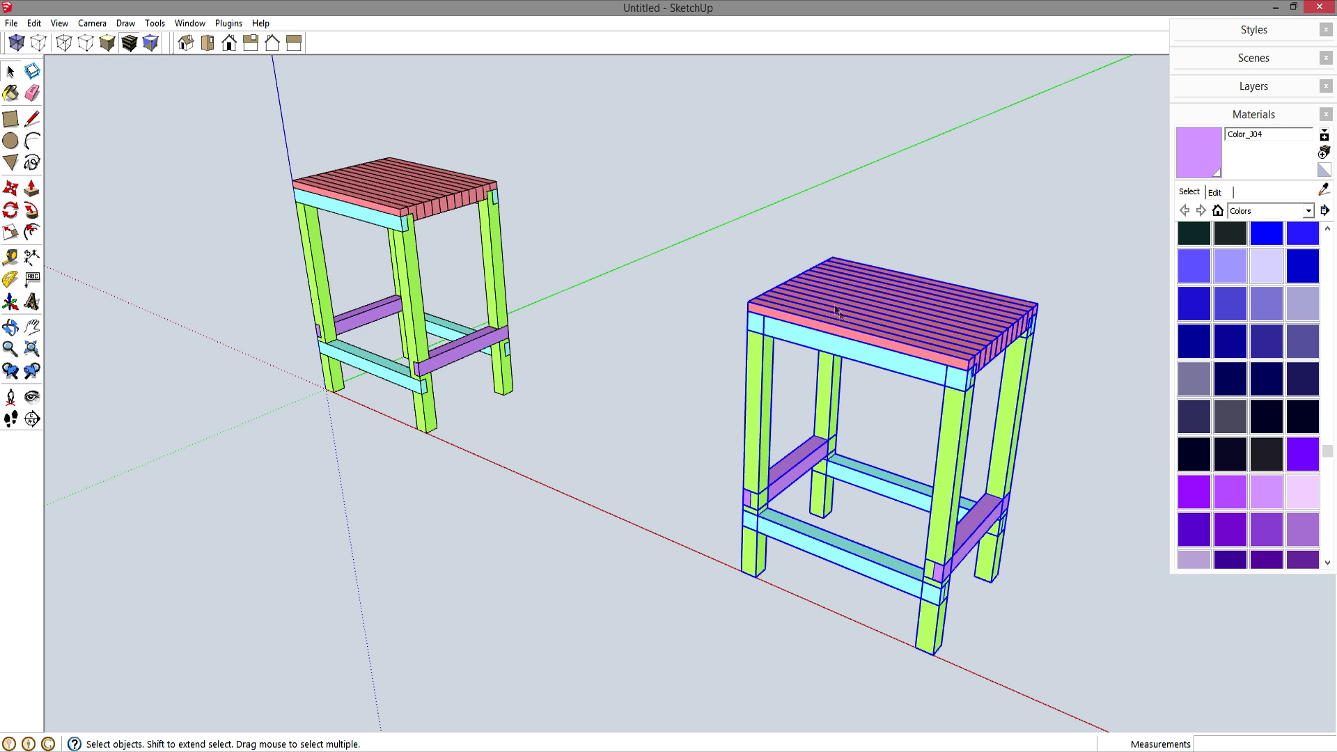
{"action": "right_click", "coordinate": [902, 339]}
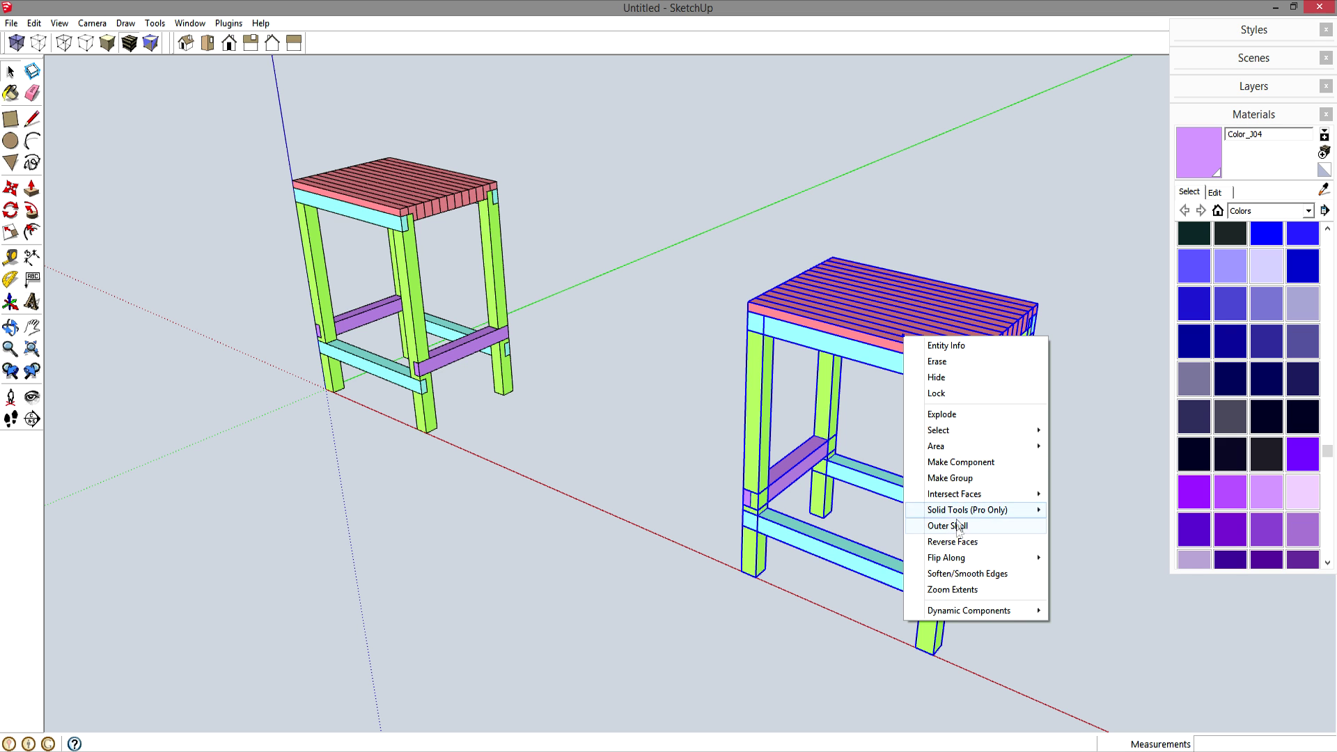
{"action": "left_click", "coordinate": [641, 382]}
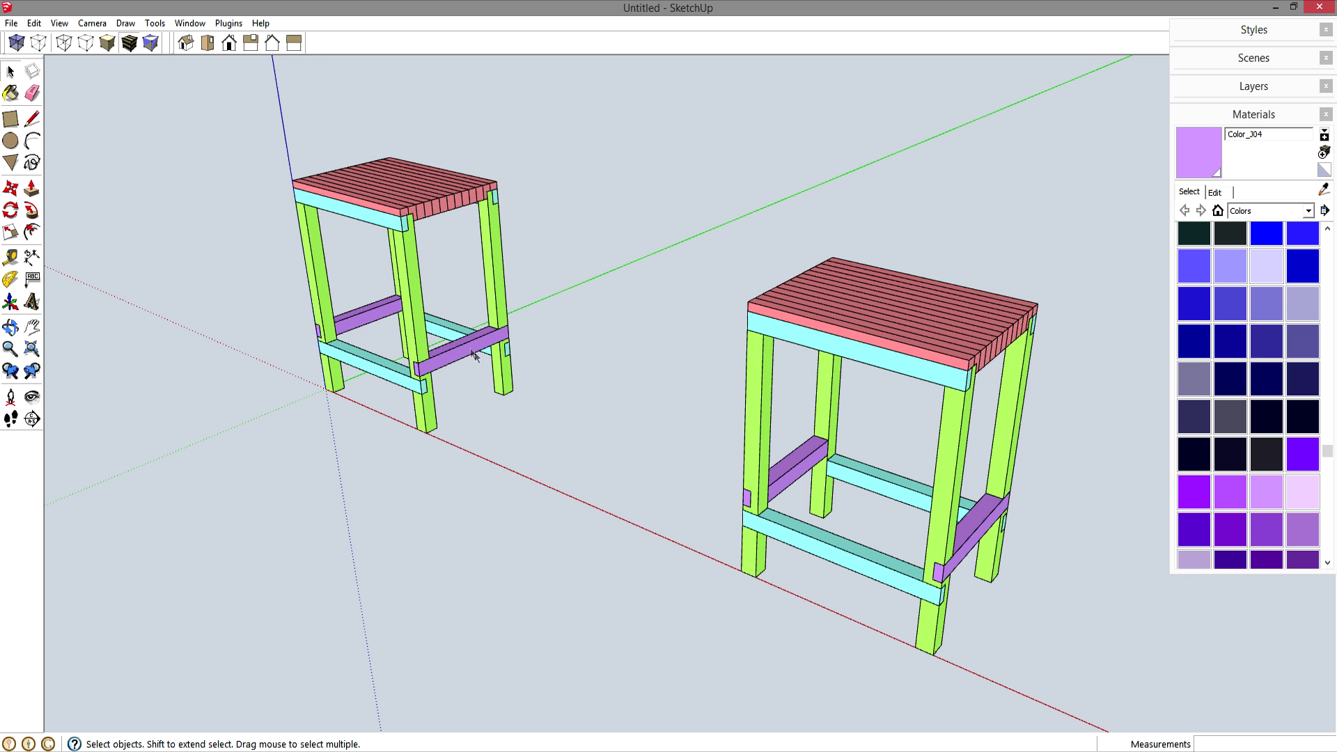
Open the outermost strip of the copied table's top for editing, close to its end at the front leg.
{"action": "middle_click_drag", "start_coordinate": [431, 357], "coordinate": [397, 227]}
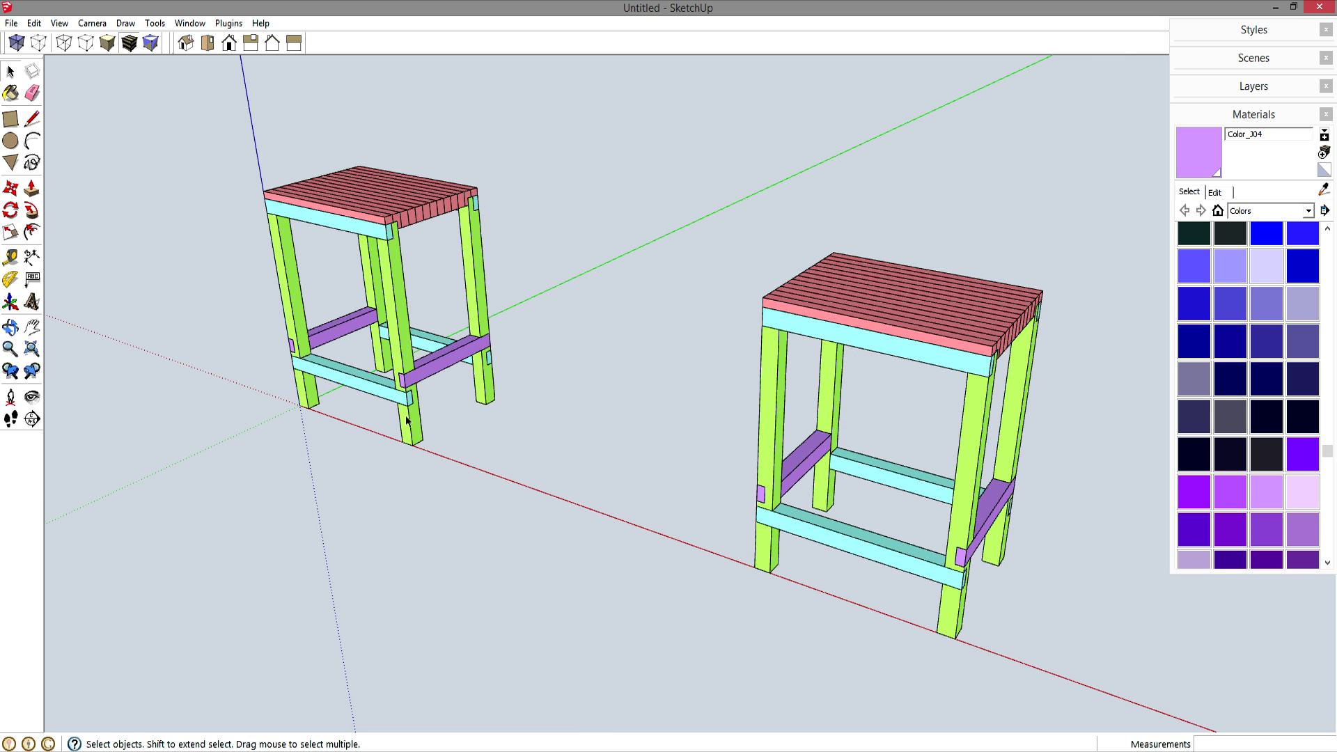
{"action": "middle_click_drag", "start_coordinate": [392, 413], "coordinate": [416, 373]}
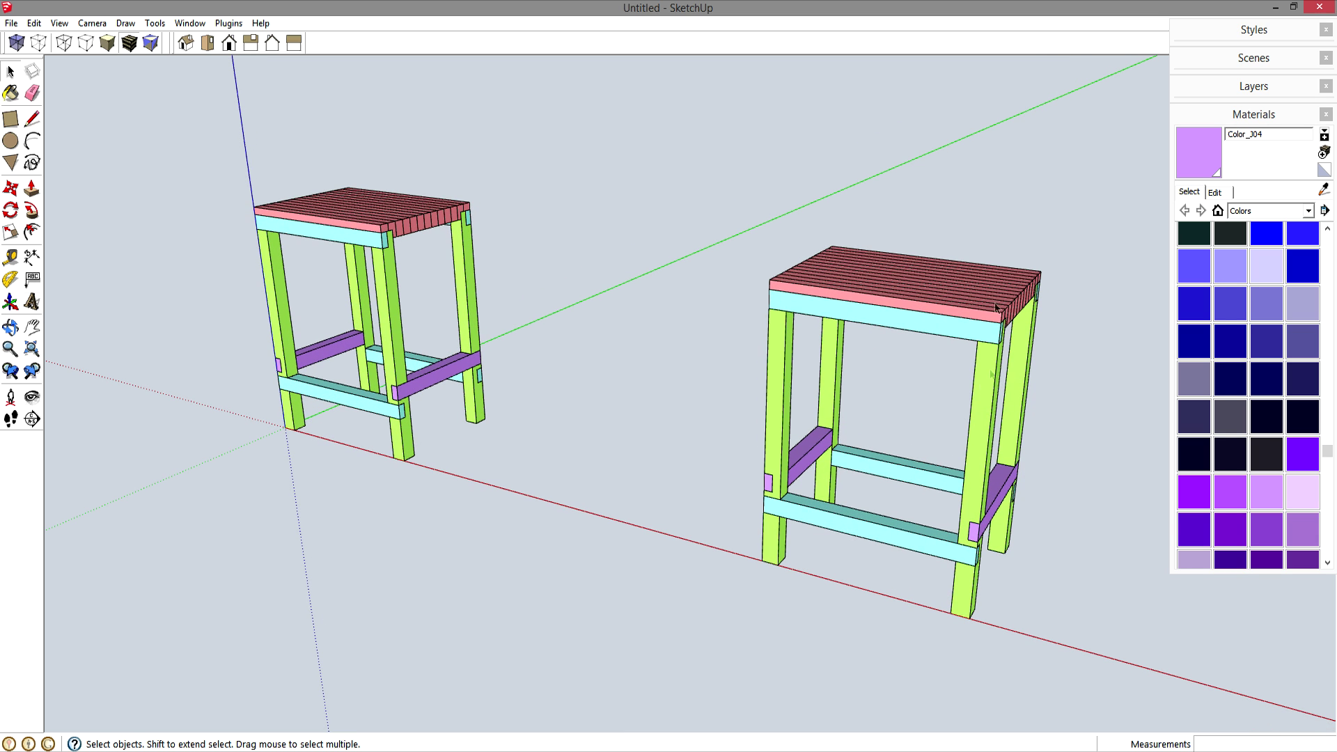
{"action": "middle_click_drag", "start_coordinate": [1007, 342], "coordinate": [773, 327]}
{"action": "scroll", "coordinate": [729, 380], "scroll_direction": "up", "scroll_amount": 2}
{"action": "scroll", "coordinate": [729, 380], "scroll_direction": "down", "scroll_amount": 1}
{"action": "middle_click_drag", "start_coordinate": [732, 381], "coordinate": [558, 245]}
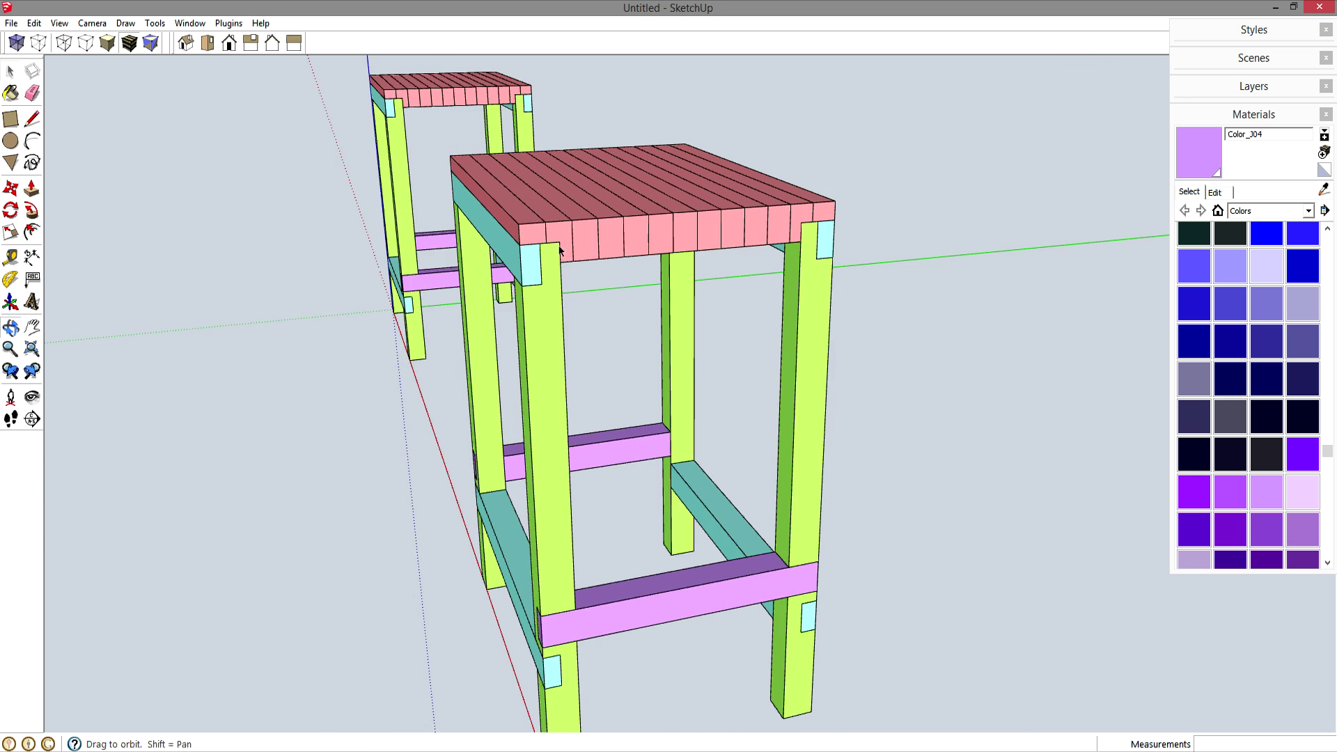
{"action": "scroll", "coordinate": [520, 224], "scroll_direction": "up", "scroll_amount": 3}
{"action": "scroll", "coordinate": [520, 223], "scroll_direction": "up", "scroll_amount": 1}
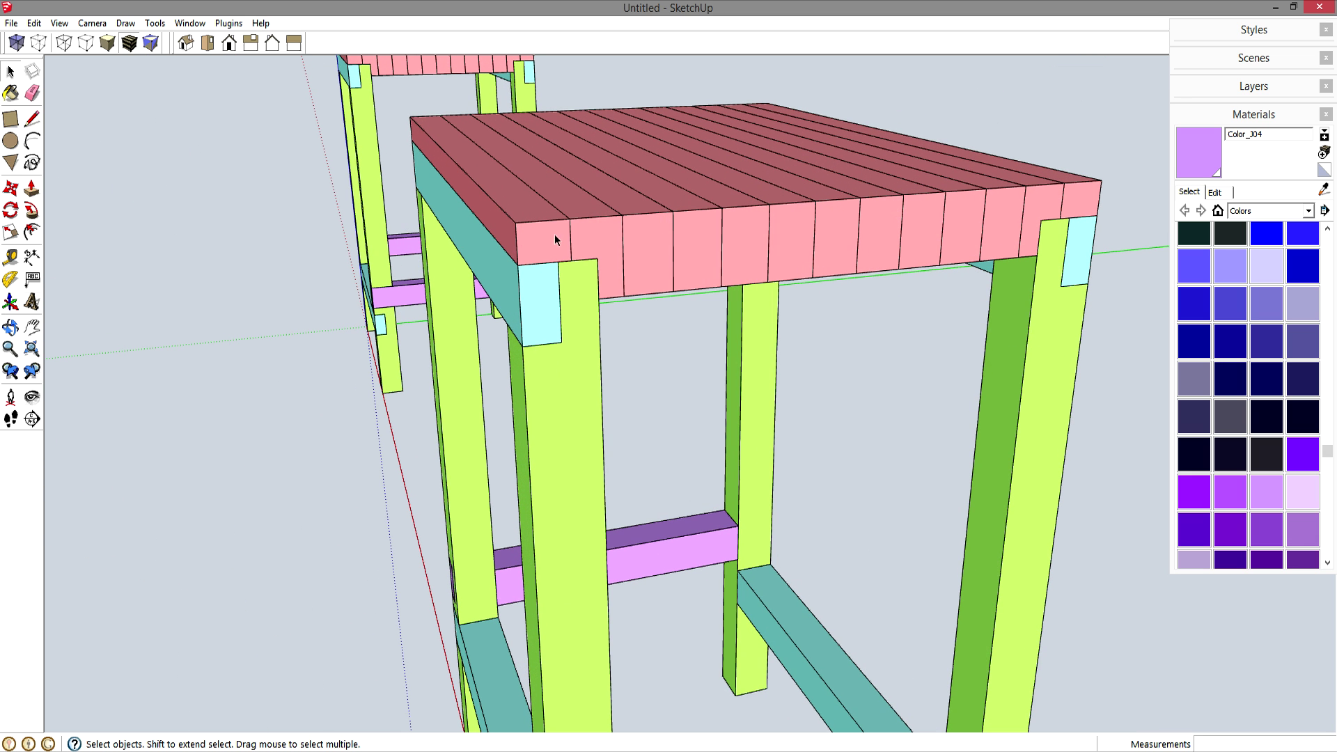
{"action": "double_click", "coordinate": [535, 237]}
{"action": "scroll", "coordinate": [533, 232], "scroll_direction": "up", "scroll_amount": 4}
{"action": "key", "text": "r"}
{"action": "left_click", "coordinate": [538, 207]}
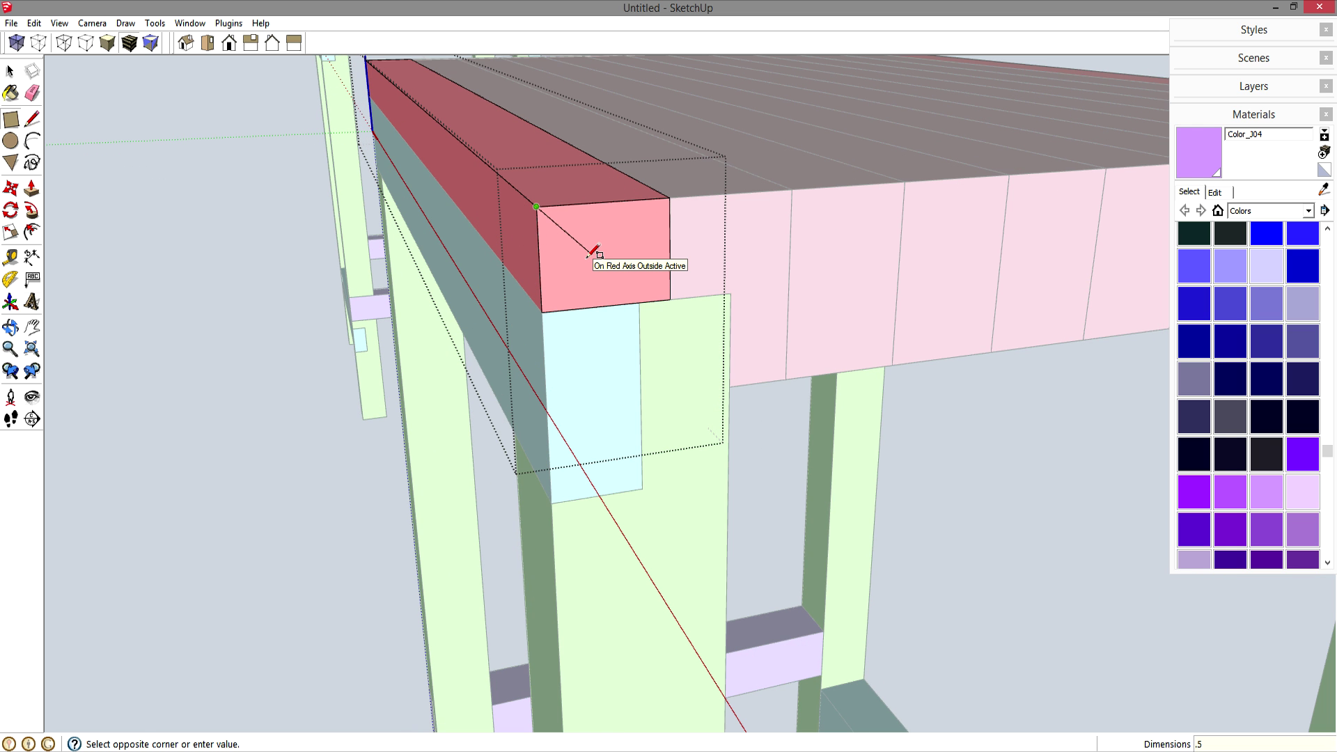
{"action": "type", "text": ".5,.5"}
{"action": "key", "text": "Return"}
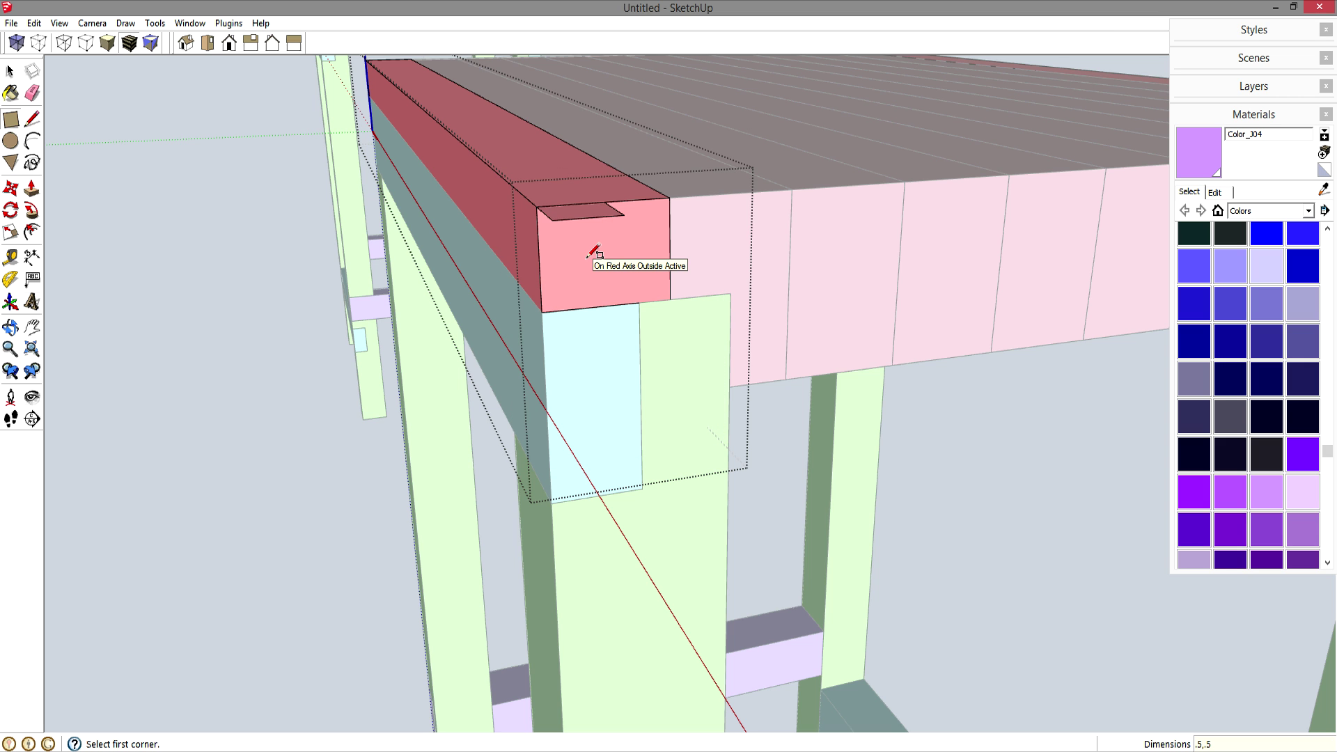
{"action": "key", "text": "ctrl+z"}
Draw a diagonal across a 0.5 x 0.5 inch square at the outer top corner of the strip's end face, and erase the square's leftover edges.
{"action": "left_click", "coordinate": [538, 208]}
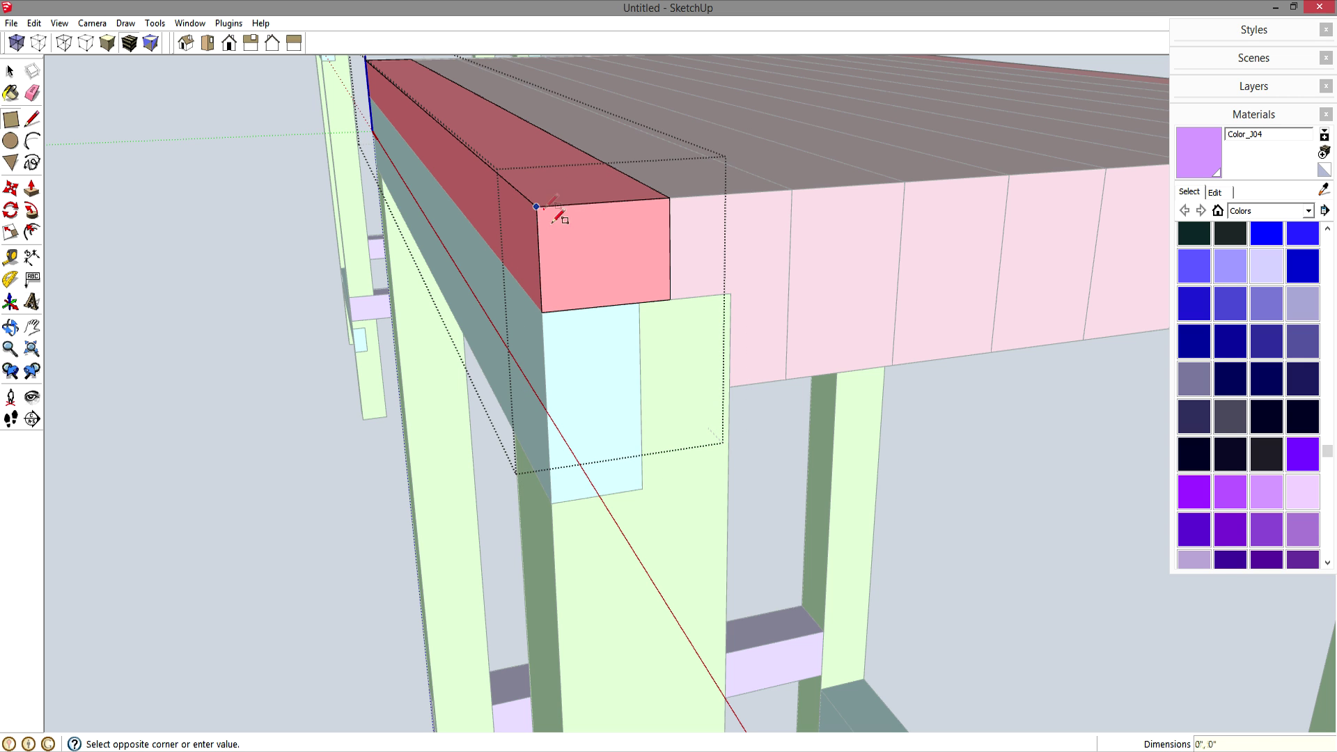
{"action": "type", "text": ".5,.5"}
{"action": "key", "text": "Return"}
{"action": "key", "text": "l"}
{"action": "left_click", "coordinate": [604, 202]}
{"action": "left_click", "coordinate": [540, 278]}
{"action": "key", "text": "space"}
{"action": "left_click", "coordinate": [585, 274]}
{"action": "left_click", "coordinate": [585, 274]}
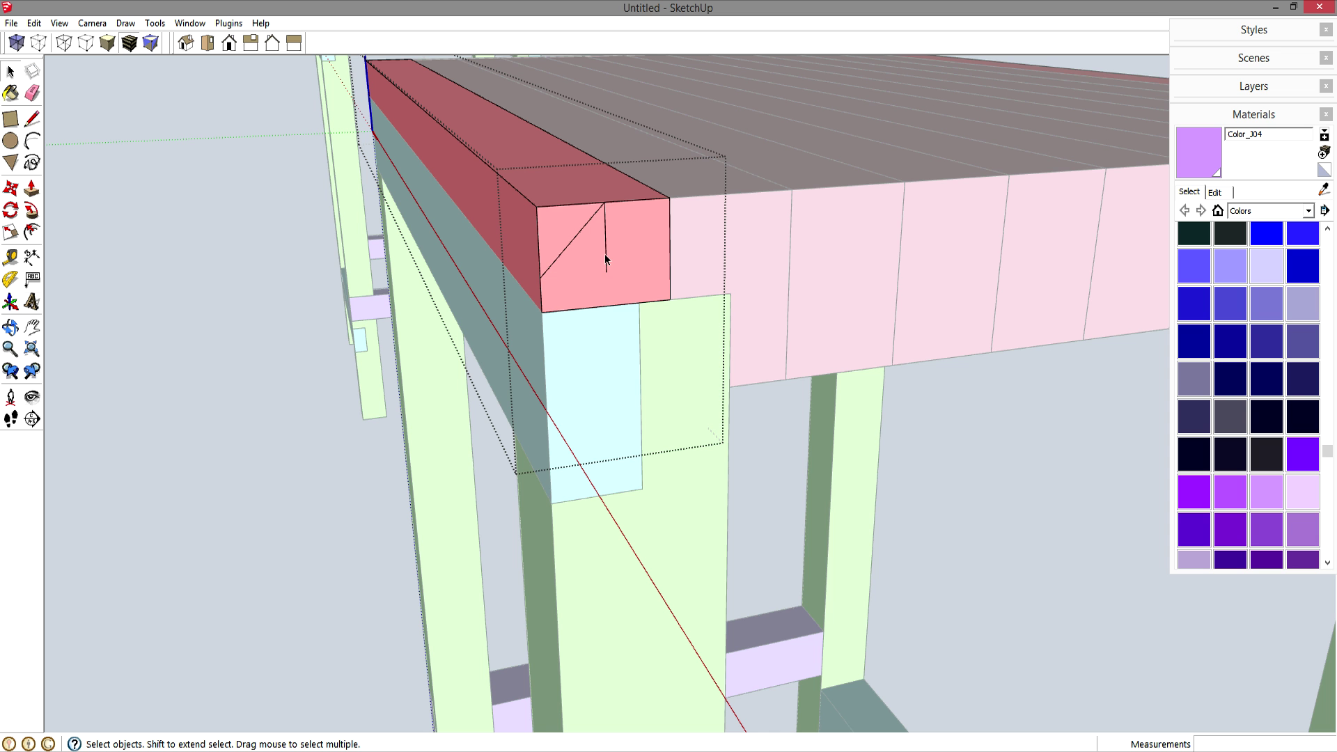
Push the triangular corner face along the strip's full 18 inch length to chamfer its outer top edge.
{"action": "key", "text": "p"}
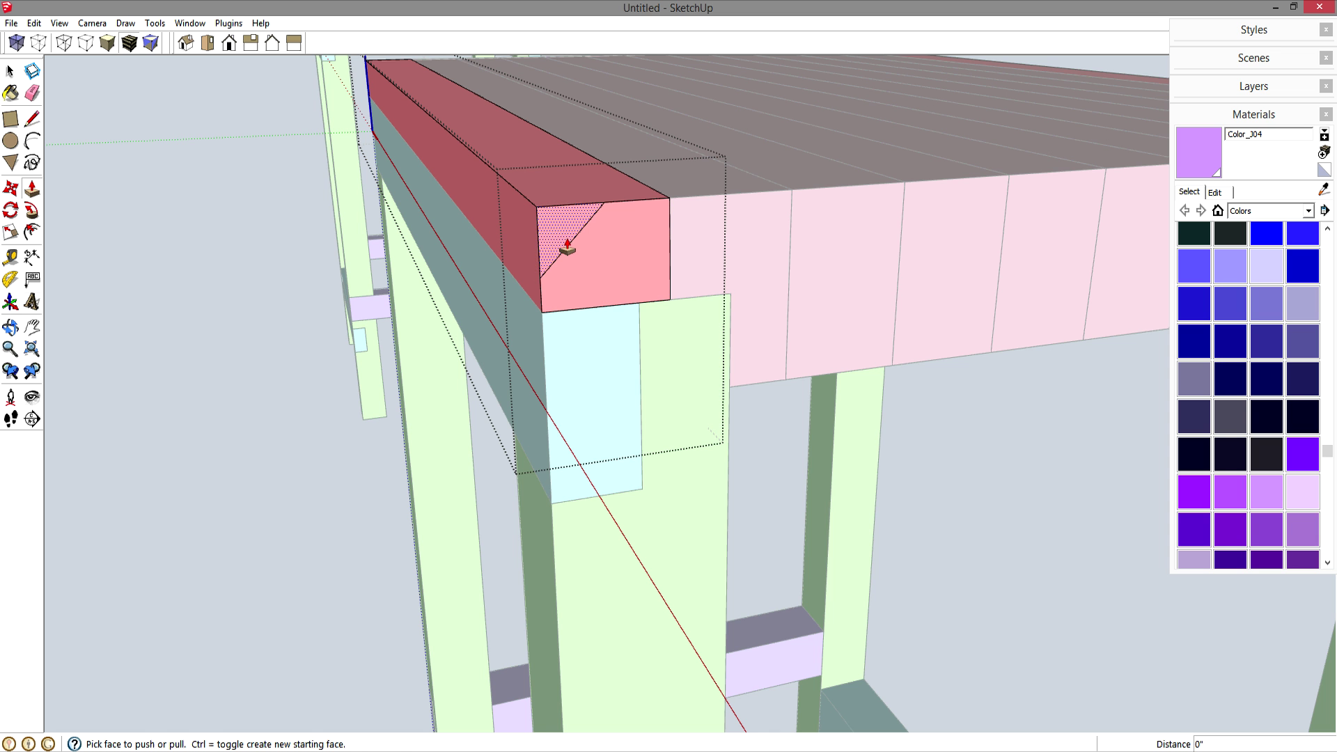
{"action": "left_click", "coordinate": [567, 234]}
{"action": "middle_click_drag", "start_coordinate": [530, 206], "coordinate": [552, 299], "text": "shift"}
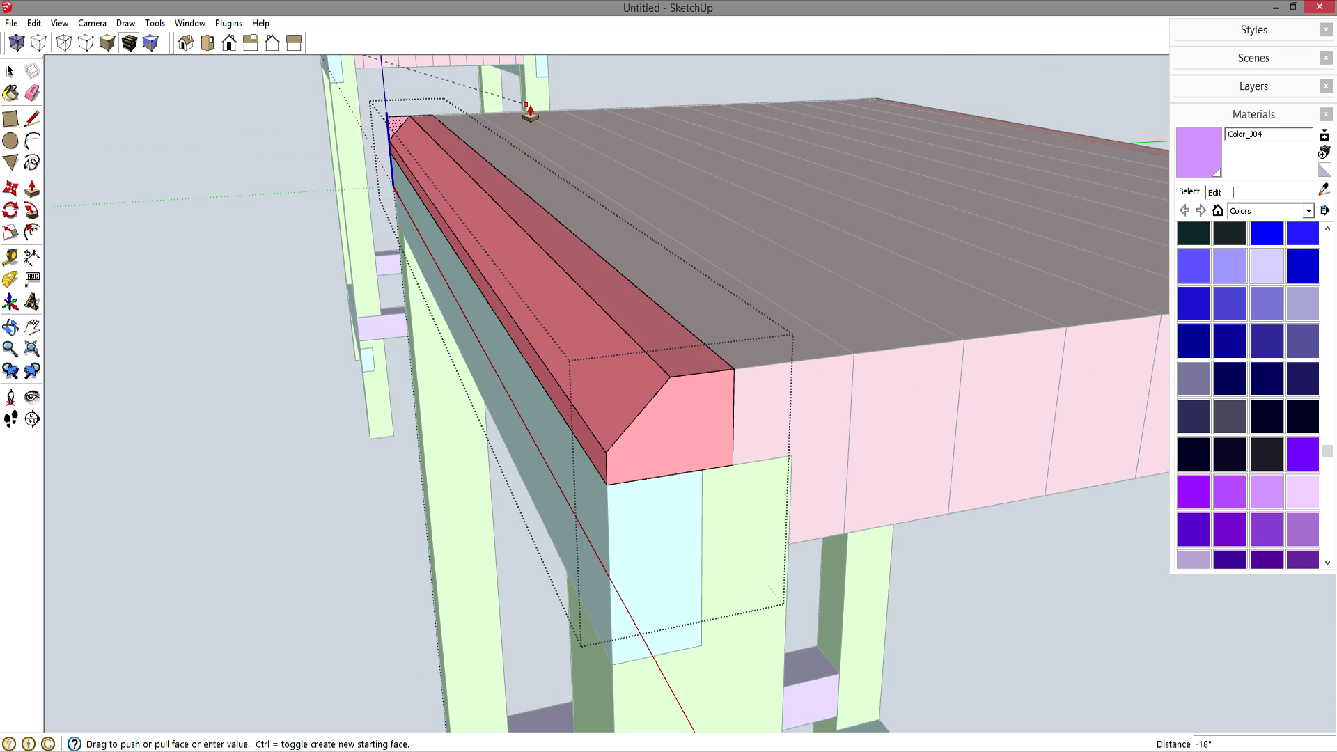
{"action": "left_click", "coordinate": [534, 120]}
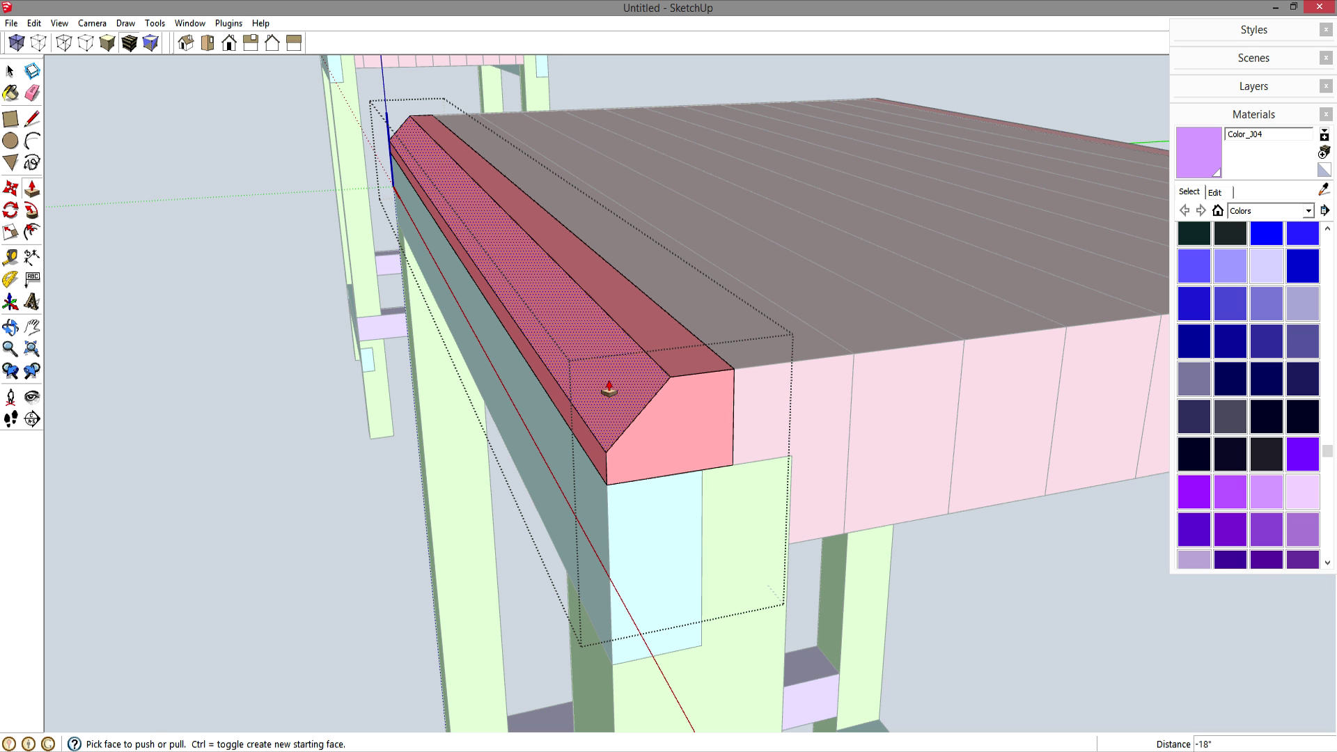
{"action": "key", "text": "space"}
Bevel the strip's end by drawing a line across it at the chamfer's lower edge and moving its top edge 0.5 inch inward.
{"action": "middle_click_drag", "start_coordinate": [636, 429], "coordinate": [842, 348]}
{"action": "key", "text": "l"}
{"action": "left_click", "coordinate": [764, 476]}
{"action": "left_click", "coordinate": [816, 405]}
{"action": "key", "text": "space"}
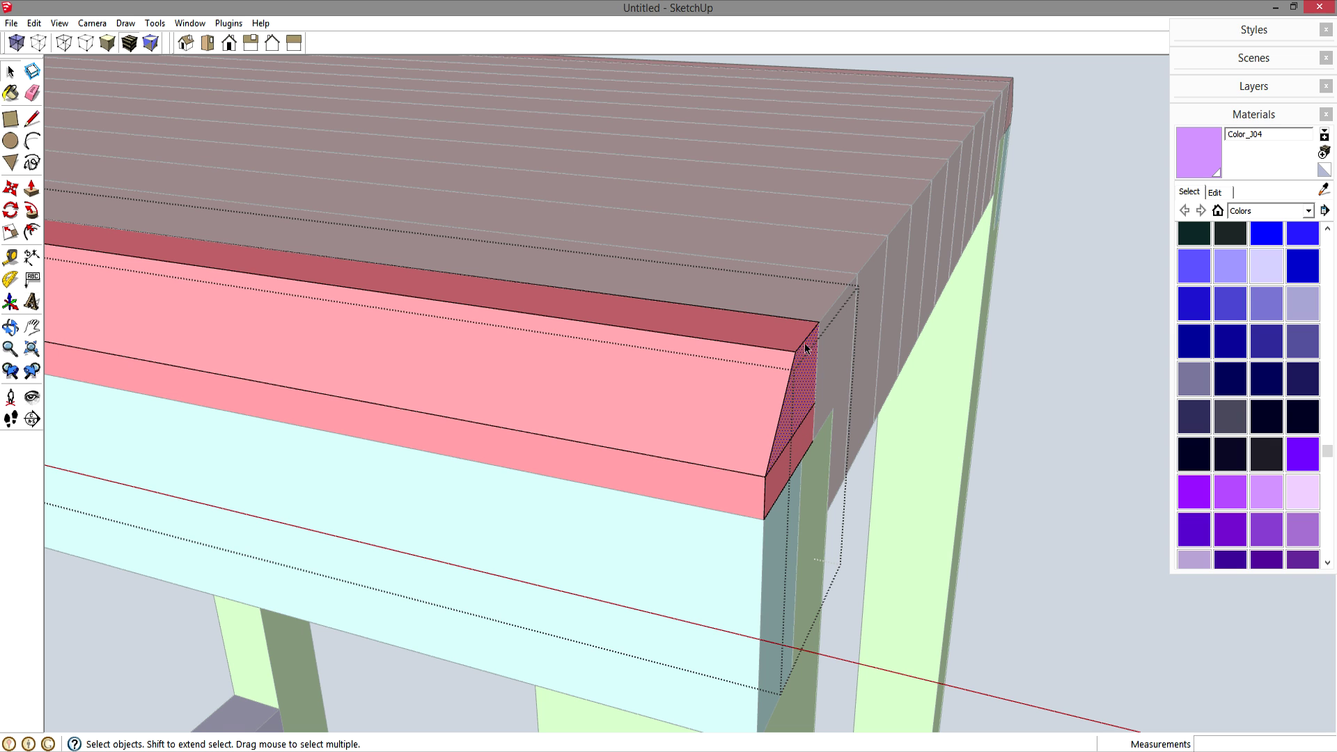
{"action": "key", "text": "m"}
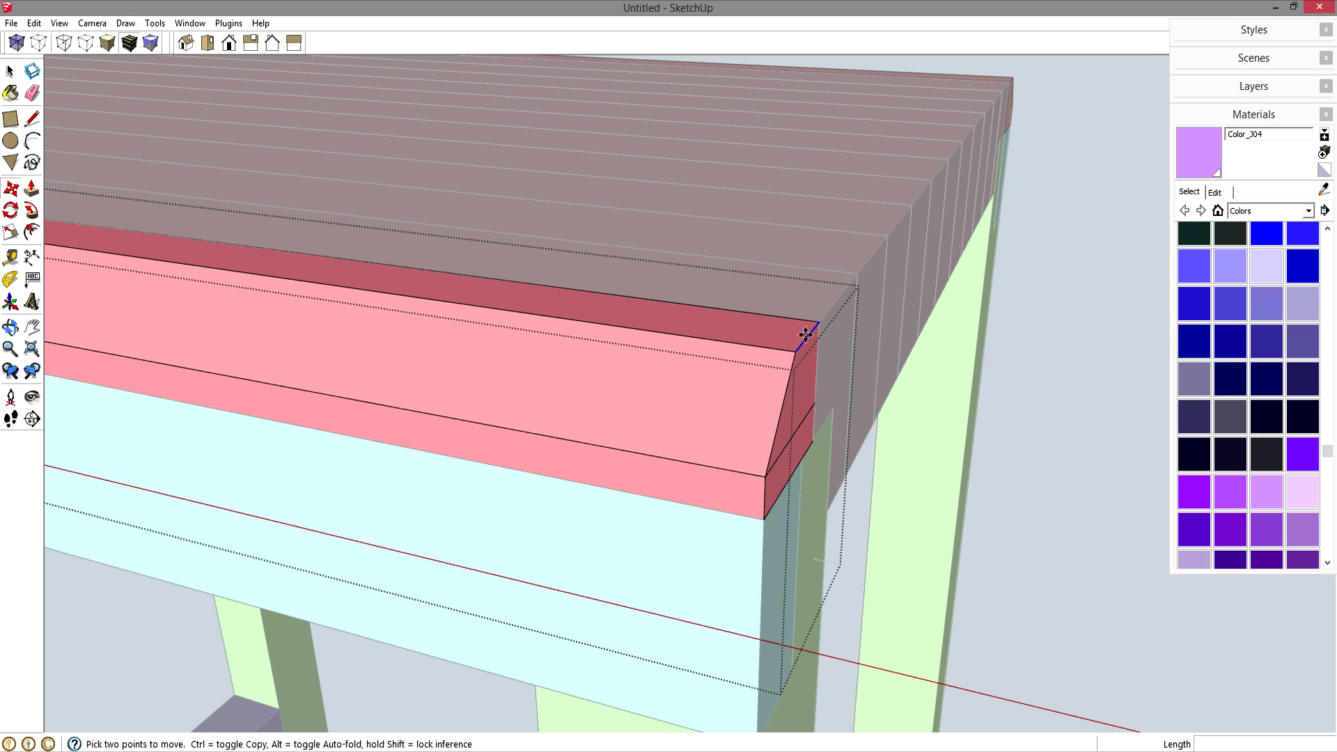
{"action": "left_click", "coordinate": [819, 325]}
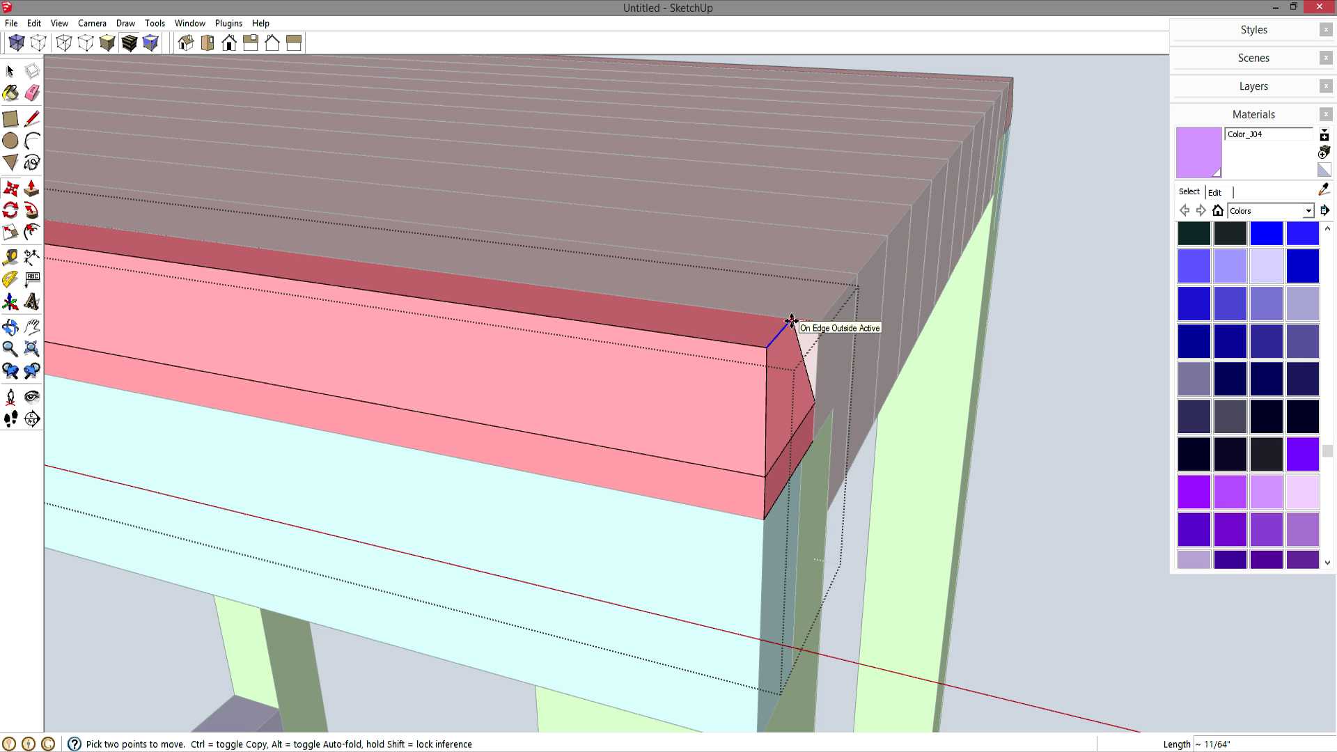
{"action": "key", "text": "Return"}
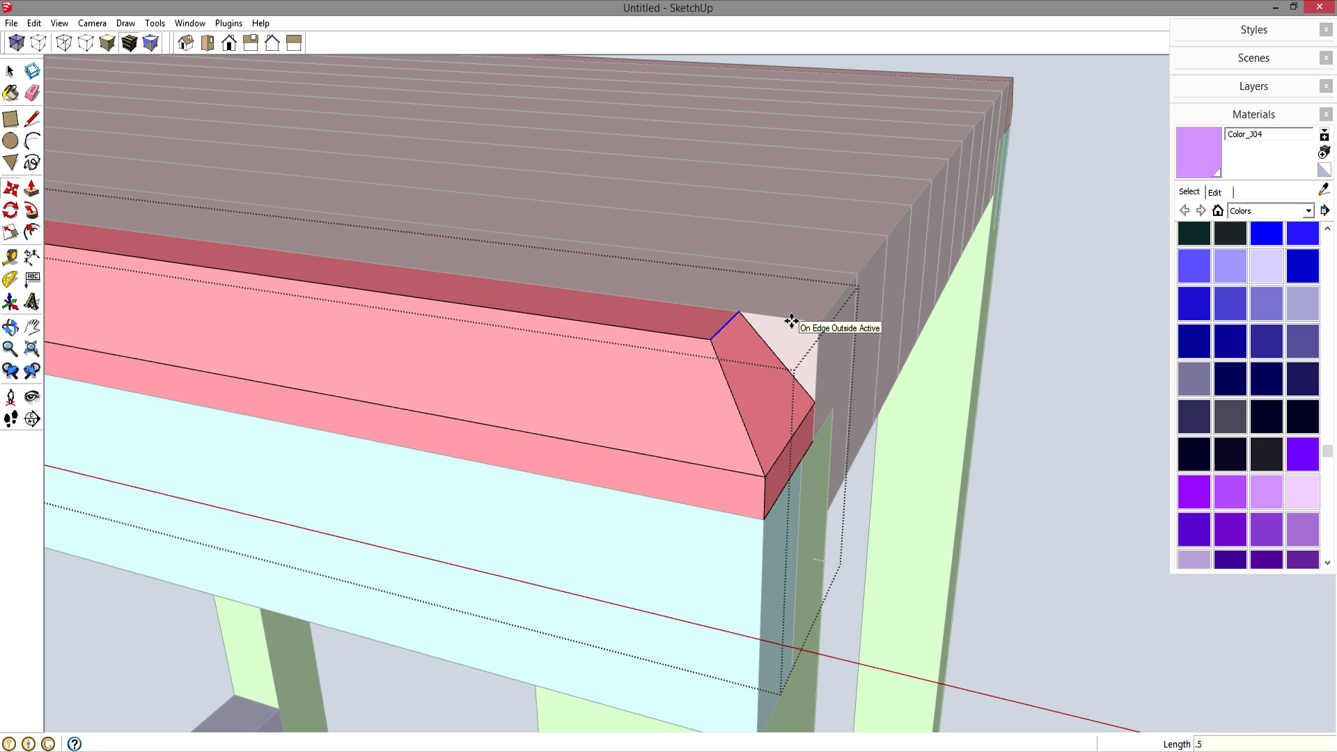
Draw a line across the opposite end face of the outermost strip, level with the chamfer's lower edge.
{"action": "scroll", "coordinate": [791, 321], "scroll_direction": "down", "scroll_amount": 3}
{"action": "middle_click_drag", "start_coordinate": [597, 377], "coordinate": [1078, 493], "text": "shift"}
{"action": "mouse_move", "coordinate": [743, 461]}
{"action": "middle_mouse_down", "text": "shift"}
{"action": "mouse_move", "coordinate": [984, 485]}
{"action": "mouse_move", "coordinate": [832, 394]}
{"action": "mouse_move", "coordinate": [925, 313]}
{"action": "mouse_move", "coordinate": [965, 414]}
{"action": "mouse_move", "coordinate": [934, 415]}
{"action": "middle_mouse_up", "text": "shift"}
{"action": "scroll", "coordinate": [926, 313], "scroll_direction": "up", "scroll_amount": 2}
{"action": "key", "text": "l"}
{"action": "left_click", "coordinate": [871, 416]}
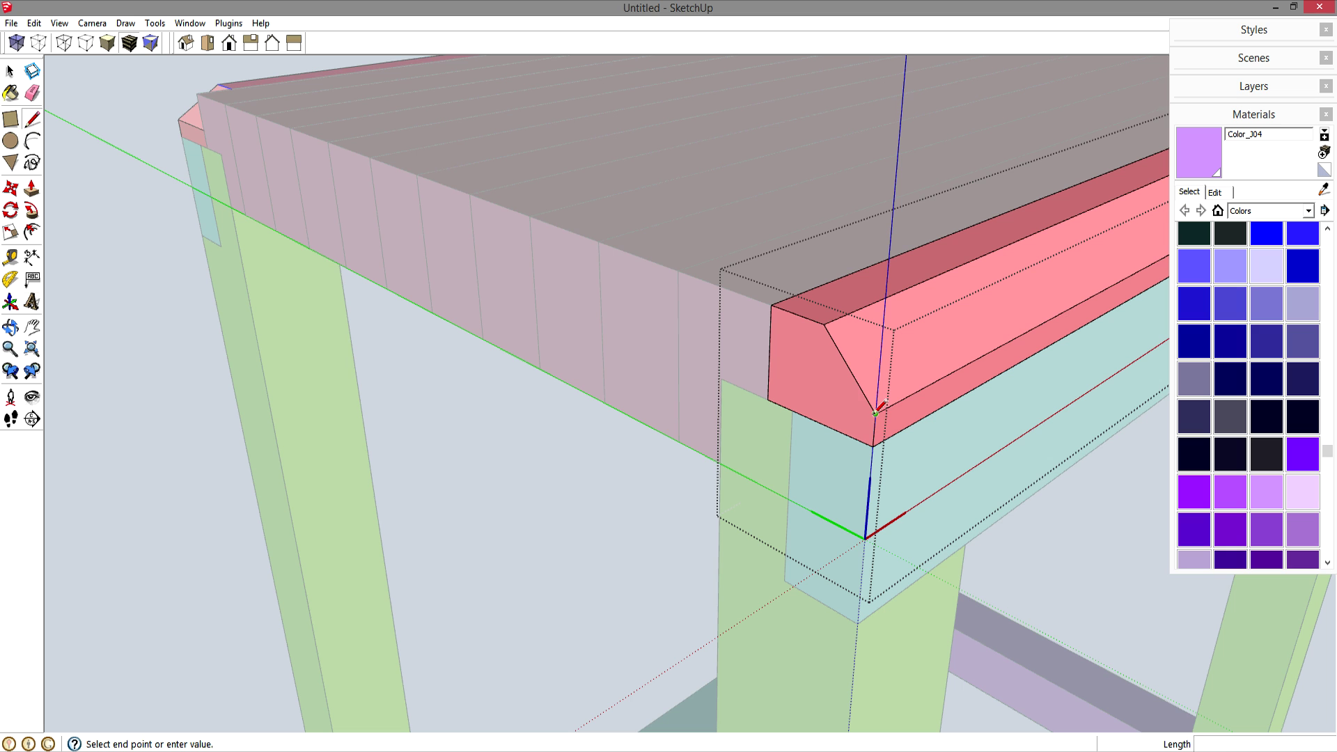
{"action": "left_click", "coordinate": [769, 369]}
Move the top edge of that end face 0.5 inch inward along the strip to bevel the end.
{"action": "key", "text": "space"}
{"action": "left_click", "coordinate": [799, 317]}
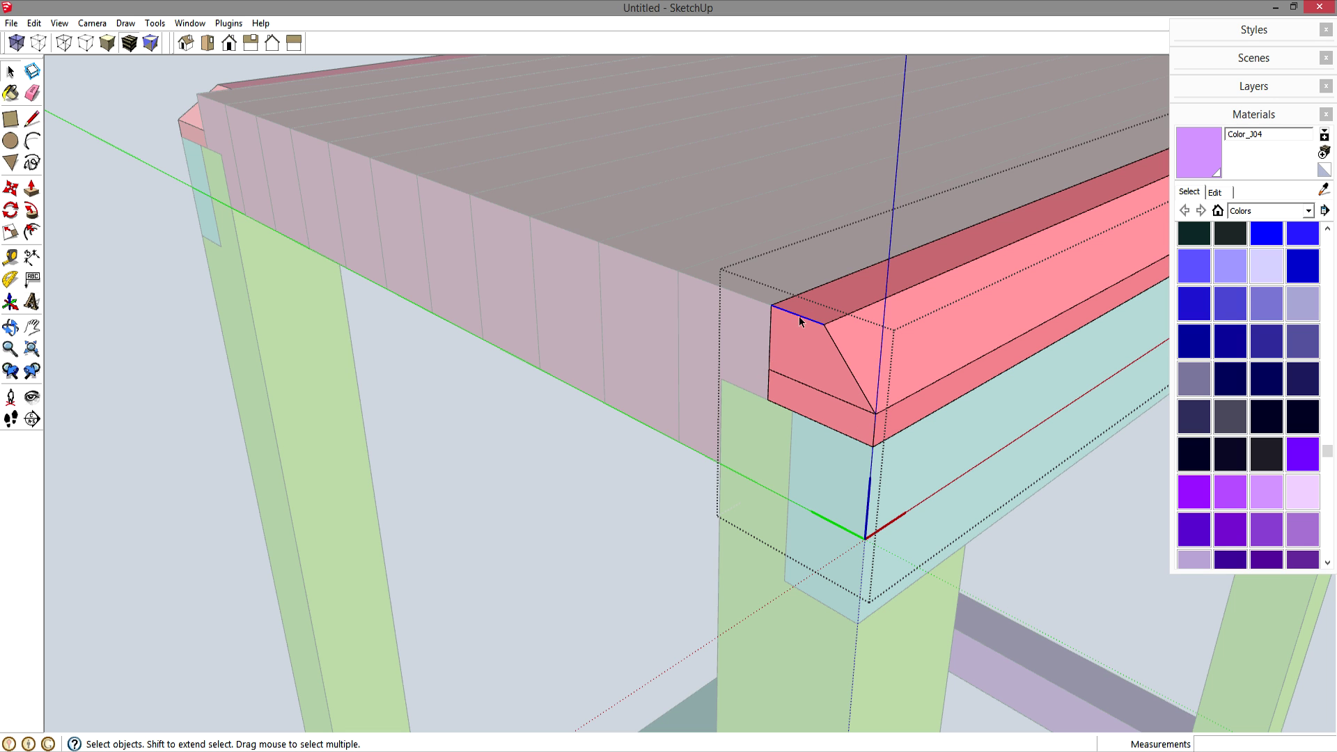
{"action": "key", "text": "m"}
{"action": "left_click", "coordinate": [771, 306]}
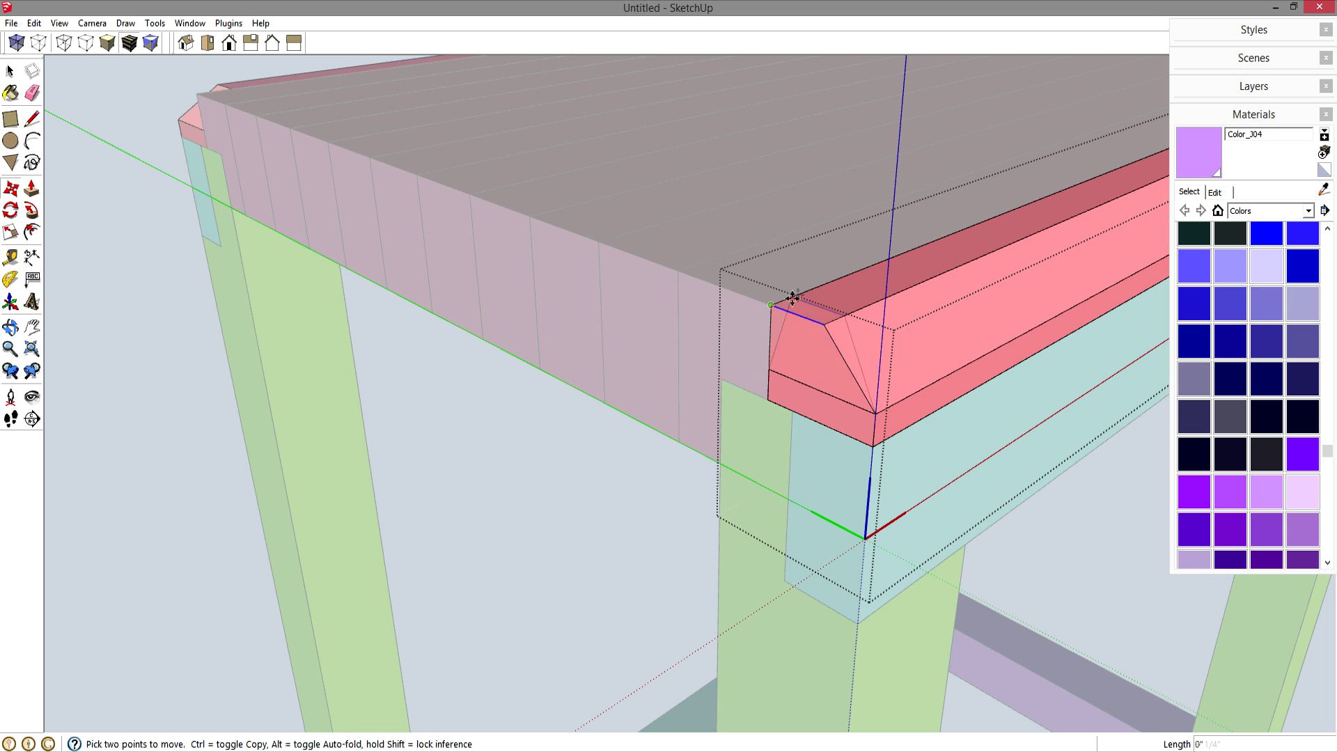
{"action": "key", "text": "Return"}
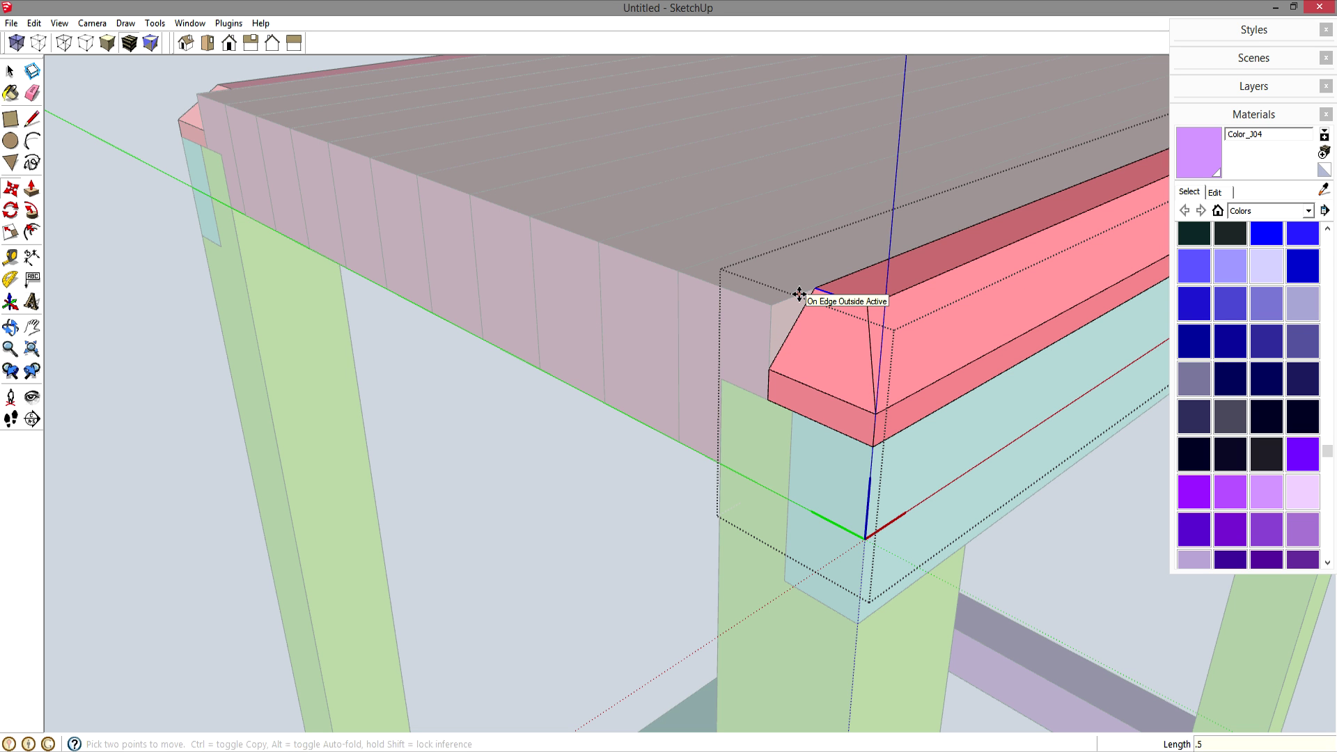
Open the second strip for editing, draw a diagonal across its end corner along the neighbouring bevel, and push the triangle off through its width.
{"action": "key", "text": "space"}
{"action": "scroll", "coordinate": [801, 320], "scroll_direction": "up", "scroll_amount": 5}
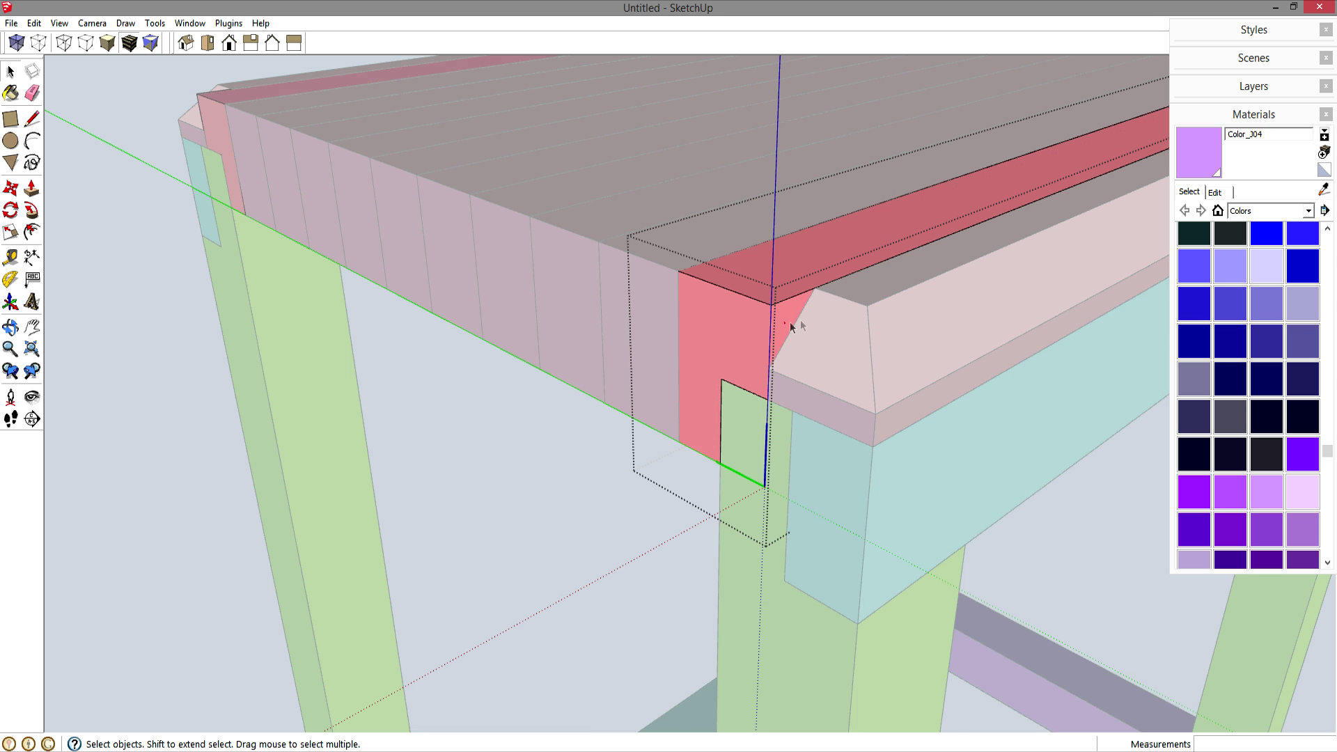
{"action": "middle_click_drag", "start_coordinate": [801, 320], "coordinate": [658, 273]}
{"action": "key", "text": "l"}
{"action": "left_click", "coordinate": [773, 248]}
{"action": "left_click", "coordinate": [640, 403]}
{"action": "key", "text": "Escape"}
{"action": "key", "text": "p"}
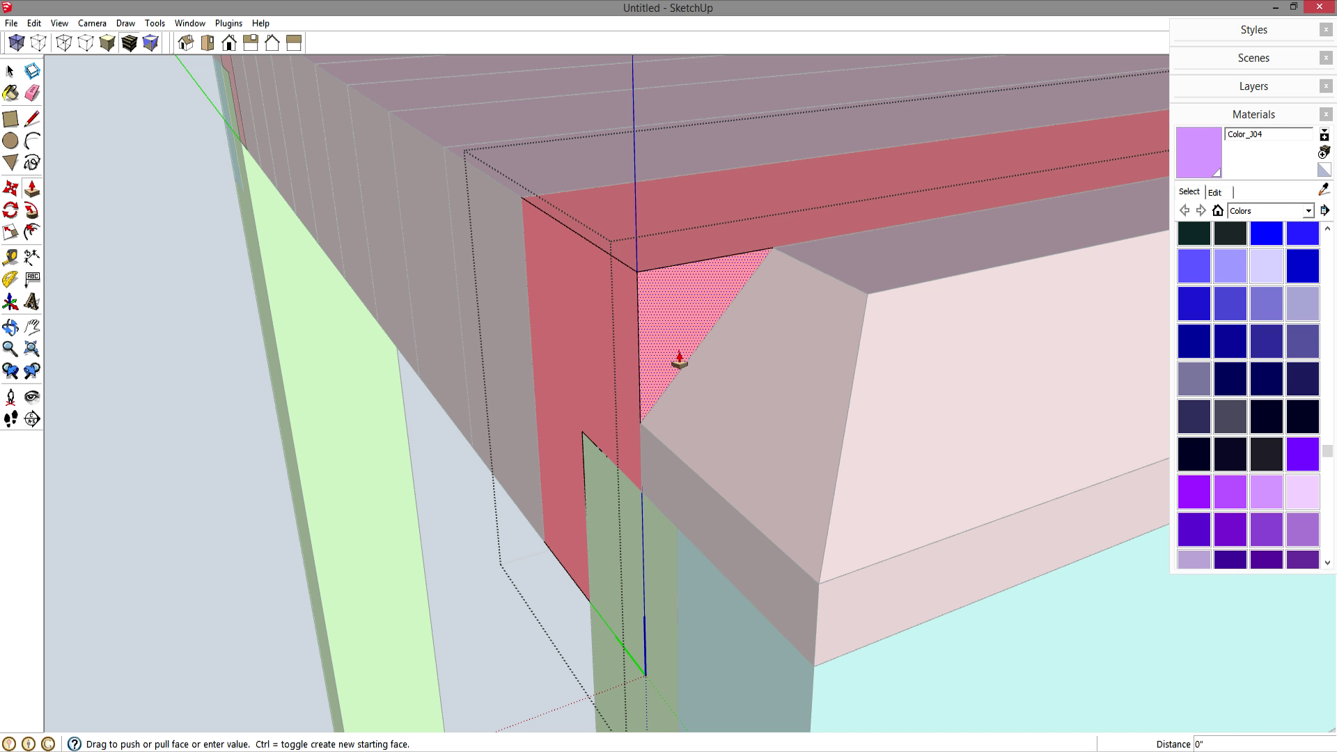
{"action": "left_click", "coordinate": [569, 243]}
{"action": "left_click", "coordinate": [568, 236]}
Open the third strip for editing, continue the bevel line across its end corner, and push the triangular corner away through its width.
{"action": "key", "text": "space"}
{"action": "double_click", "coordinate": [541, 207]}
{"action": "key", "text": "l"}
{"action": "left_click", "coordinate": [637, 182]}
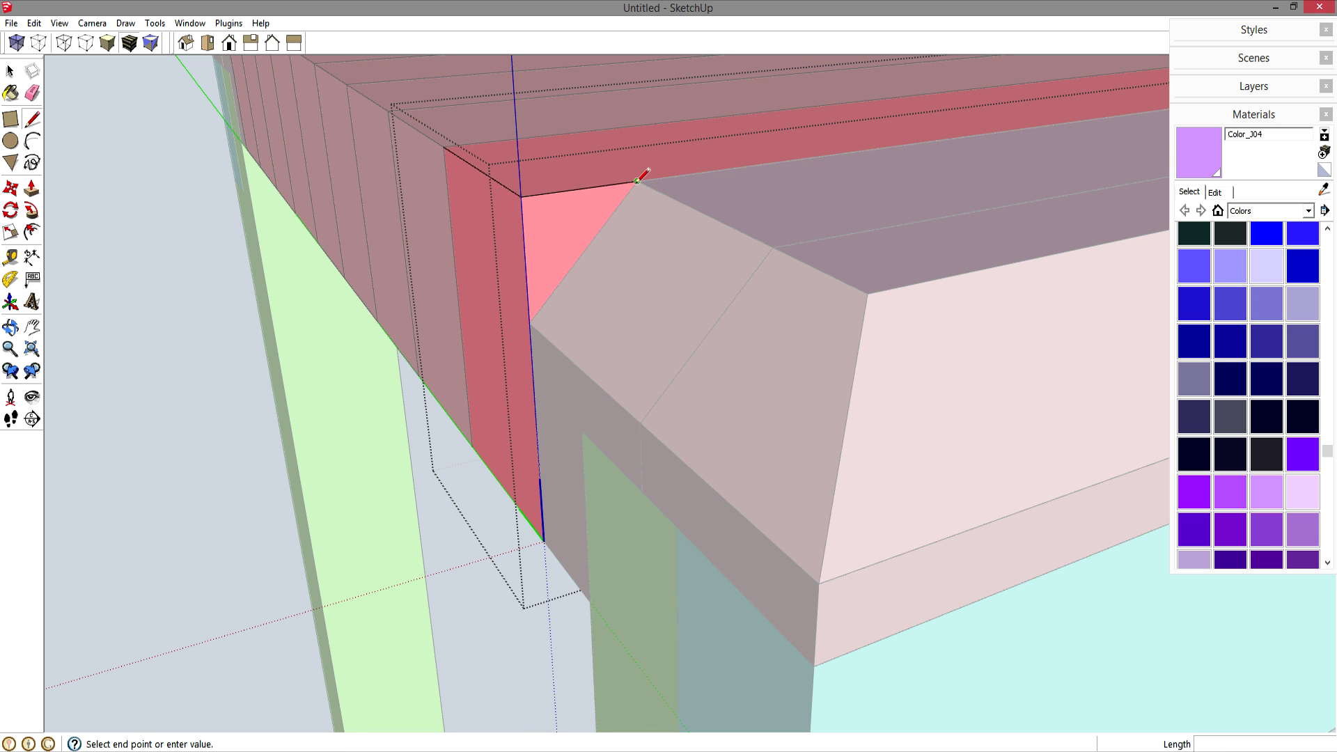
{"action": "left_click", "coordinate": [530, 319]}
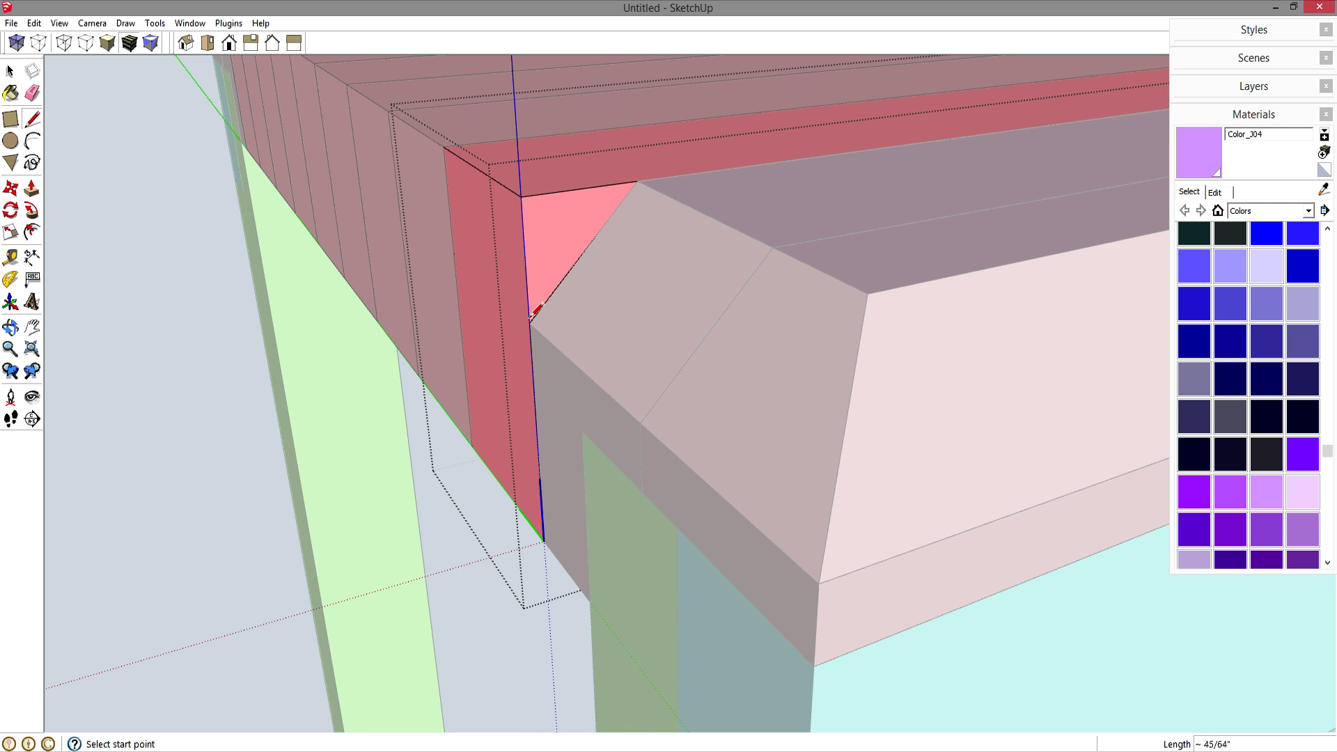
{"action": "key", "text": "p"}
{"action": "left_click_drag", "start_coordinate": [559, 250], "coordinate": [473, 182]}
Cut the same bevel on the last unbevelled strip at the far side by drawing the corner diagonal and pushing the triangle through.
{"action": "middle_click_drag", "start_coordinate": [473, 183], "coordinate": [537, 217]}
{"action": "key", "text": "space"}
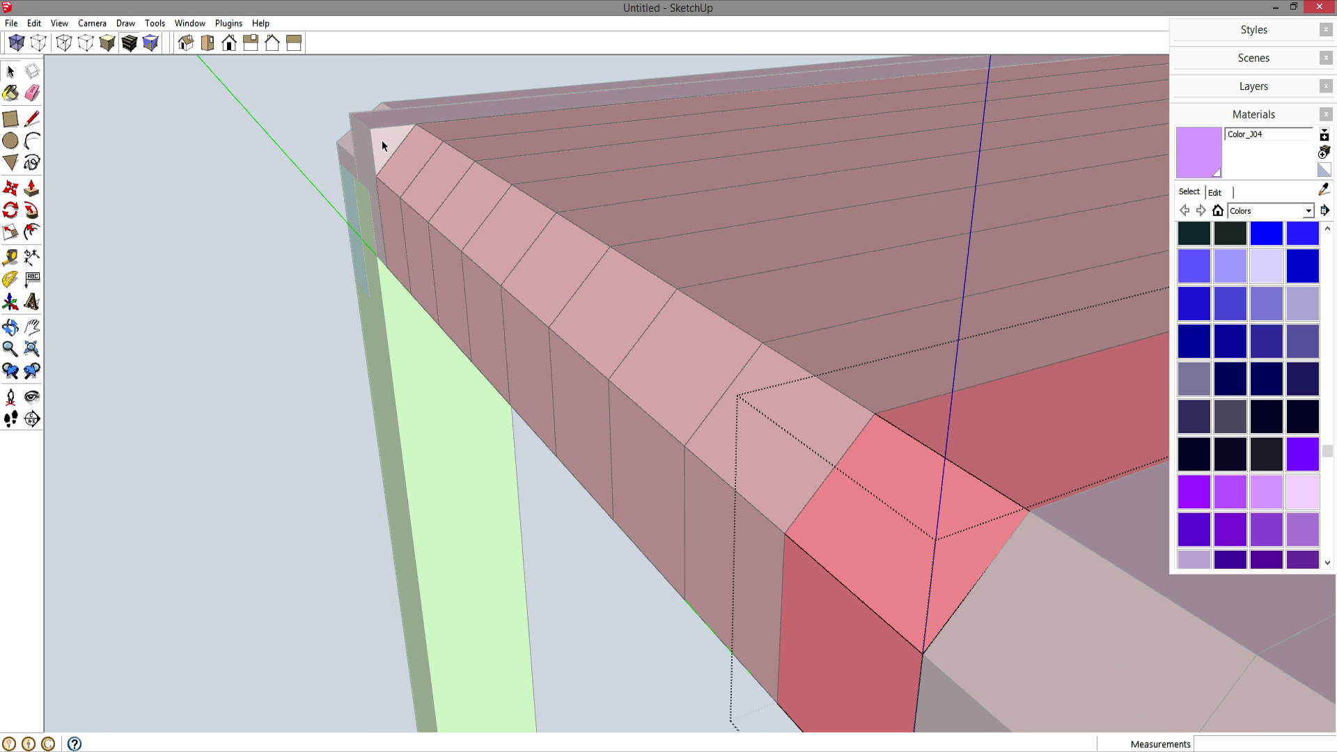
{"action": "double_click", "coordinate": [381, 142]}
{"action": "scroll", "coordinate": [382, 140], "scroll_direction": "up", "scroll_amount": 5}
{"action": "middle_click_drag", "start_coordinate": [382, 140], "coordinate": [507, 248]}
{"action": "key", "text": "l"}
{"action": "left_click", "coordinate": [587, 213]}
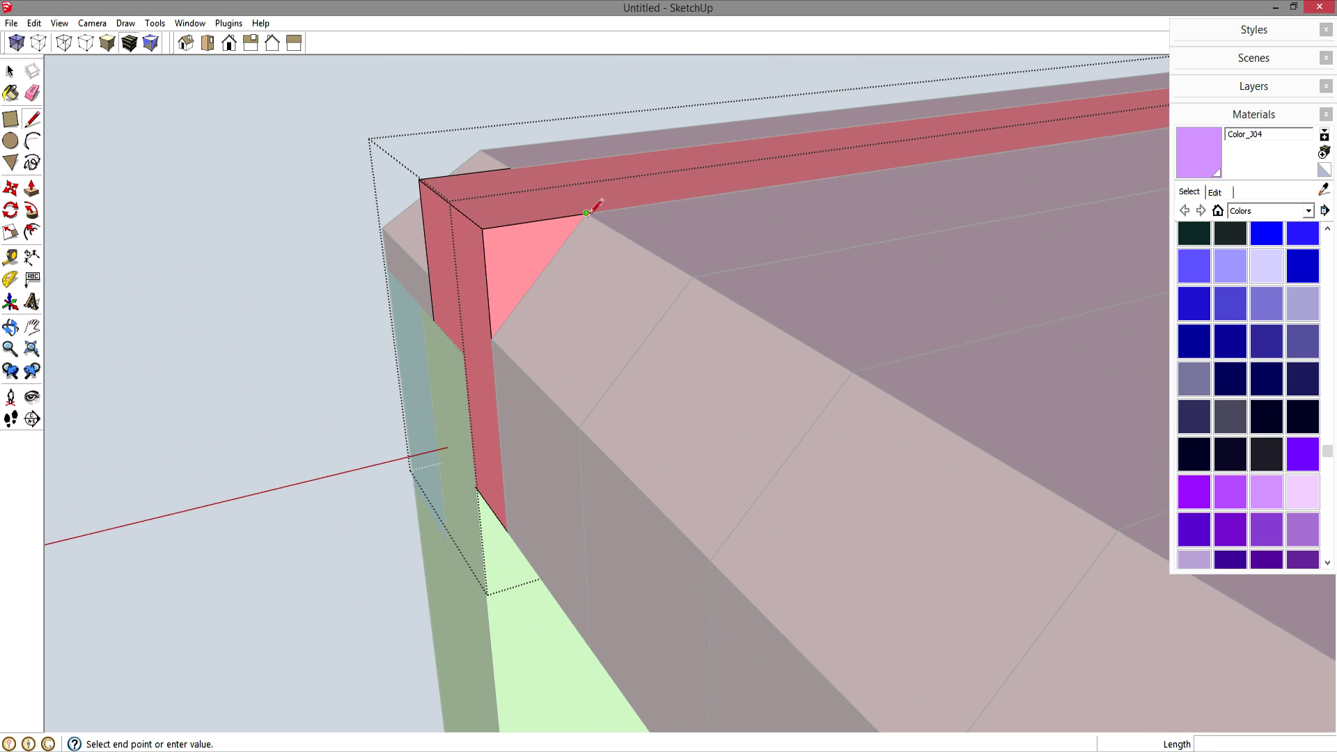
{"action": "left_click", "coordinate": [491, 338]}
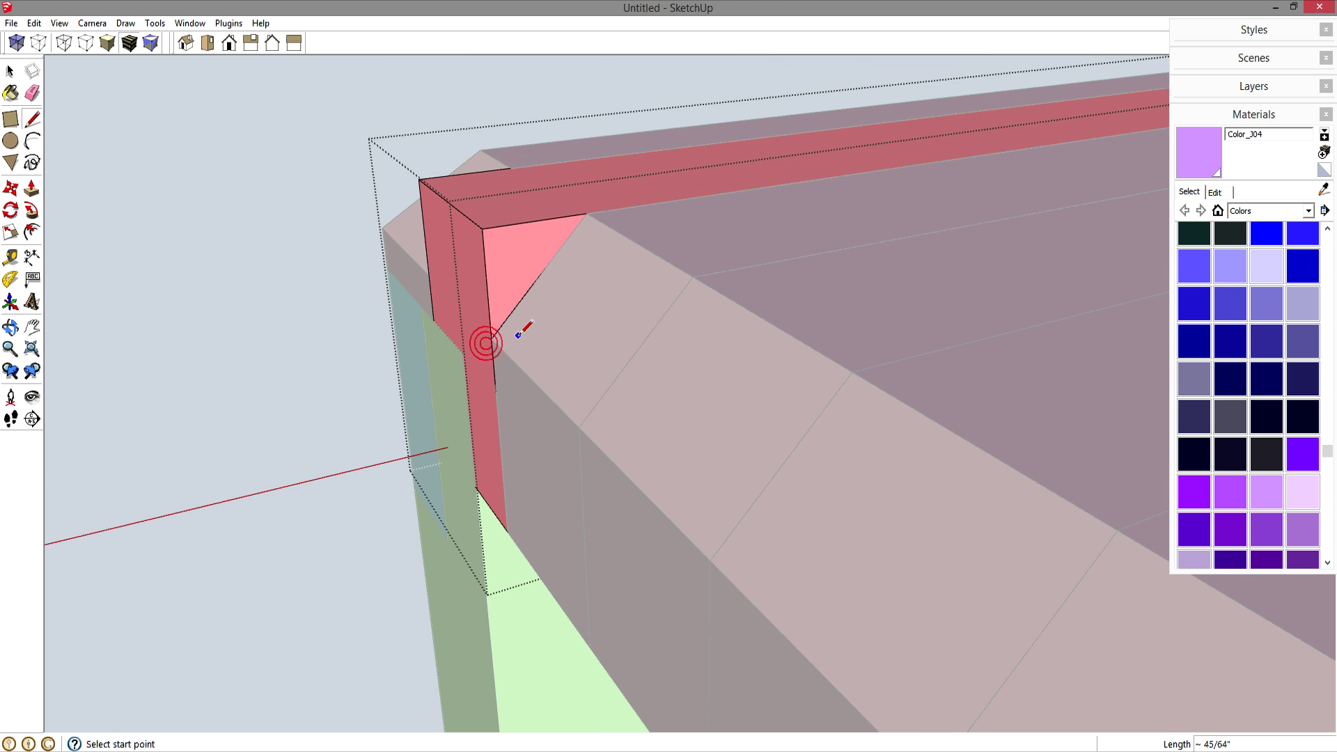
{"action": "key", "text": "p"}
{"action": "left_click", "coordinate": [507, 283]}
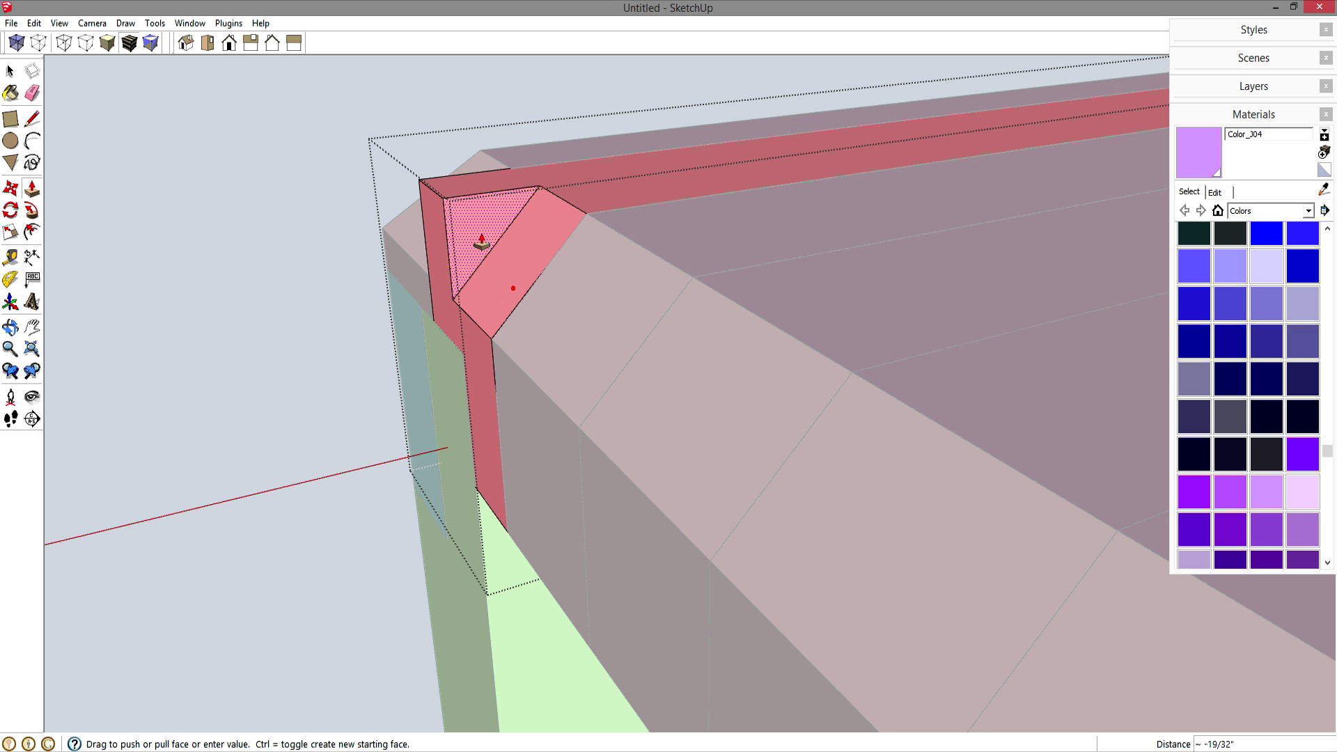
{"action": "left_click", "coordinate": [456, 209]}
Bevel the opposite ends of the inner strips by drawing the corner diagonal on one and pushing the triangle 1 inch through.
{"action": "scroll", "coordinate": [457, 209], "scroll_direction": "down", "scroll_amount": 3}
{"action": "scroll", "coordinate": [562, 320], "scroll_direction": "down", "scroll_amount": 3}
{"action": "middle_click_drag", "start_coordinate": [566, 313], "coordinate": [719, 358]}
{"action": "scroll", "coordinate": [797, 365], "scroll_direction": "down", "scroll_amount": 3}
{"action": "scroll", "coordinate": [707, 370], "scroll_direction": "up", "scroll_amount": 5}
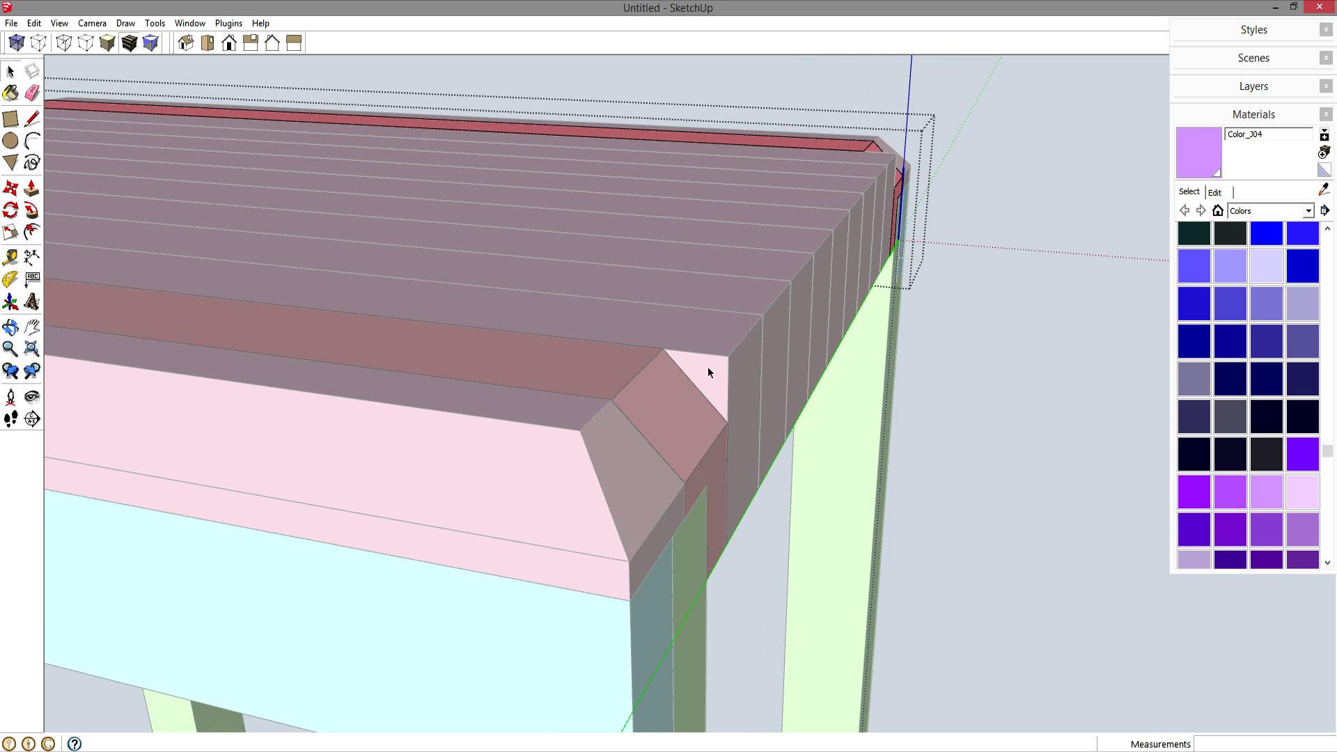
{"action": "scroll", "coordinate": [708, 368], "scroll_direction": "up", "scroll_amount": 5}
{"action": "left_click", "coordinate": [708, 369]}
{"action": "key", "text": "l"}
{"action": "left_click", "coordinate": [613, 327]}
{"action": "left_click", "coordinate": [747, 478]}
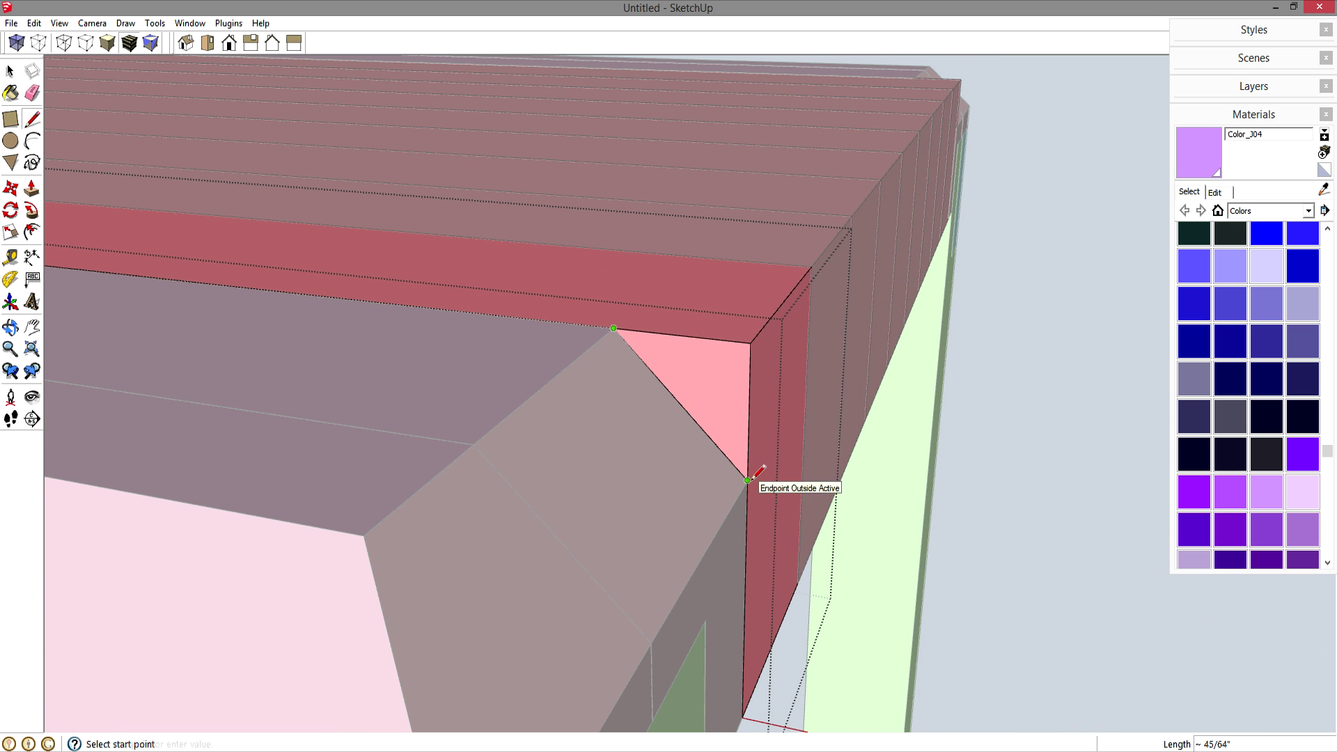
{"action": "key", "text": "p"}
{"action": "left_click_drag", "start_coordinate": [716, 409], "coordinate": [769, 307]}
{"action": "scroll", "coordinate": [769, 306], "scroll_direction": "down", "scroll_amount": 6}
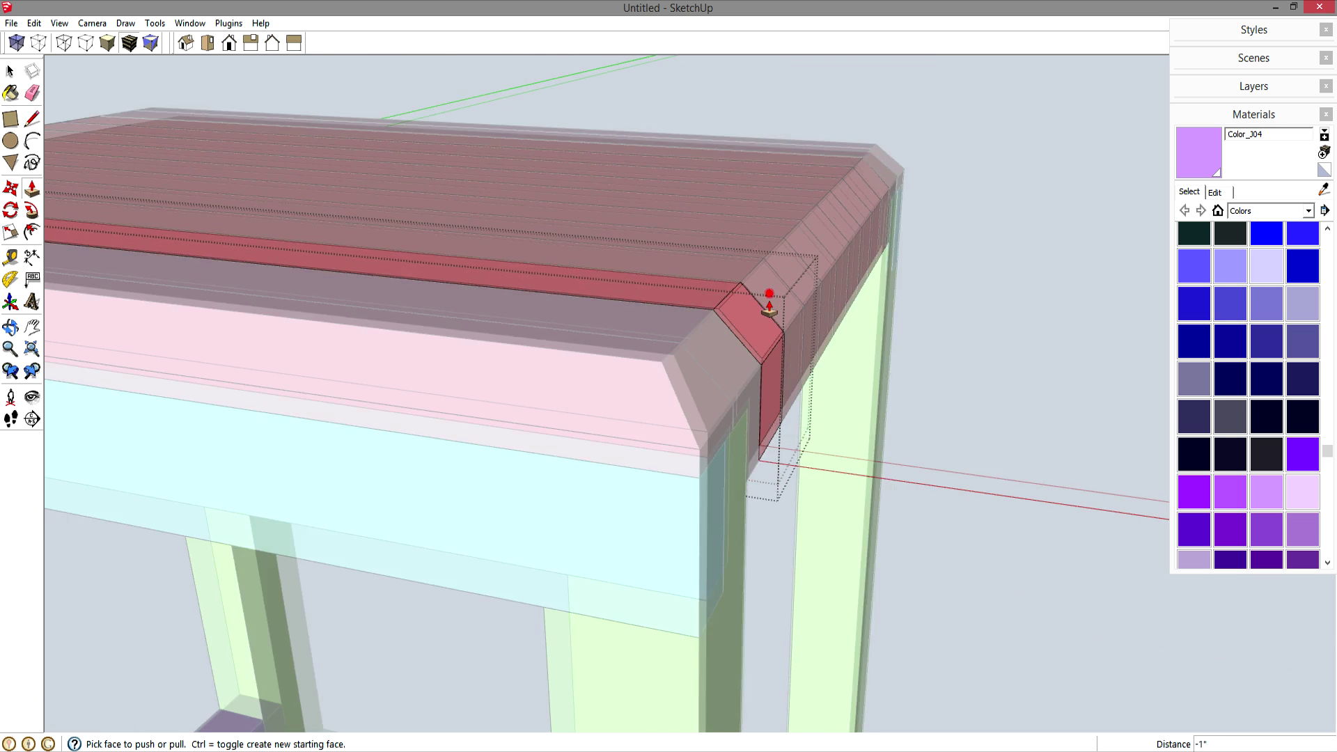
{"action": "key", "text": "space"}
Open the corner leg of the chamfered table for editing, with its foot and lower stretcher joints in view.
{"action": "middle_click_drag", "start_coordinate": [801, 334], "coordinate": [910, 381]}
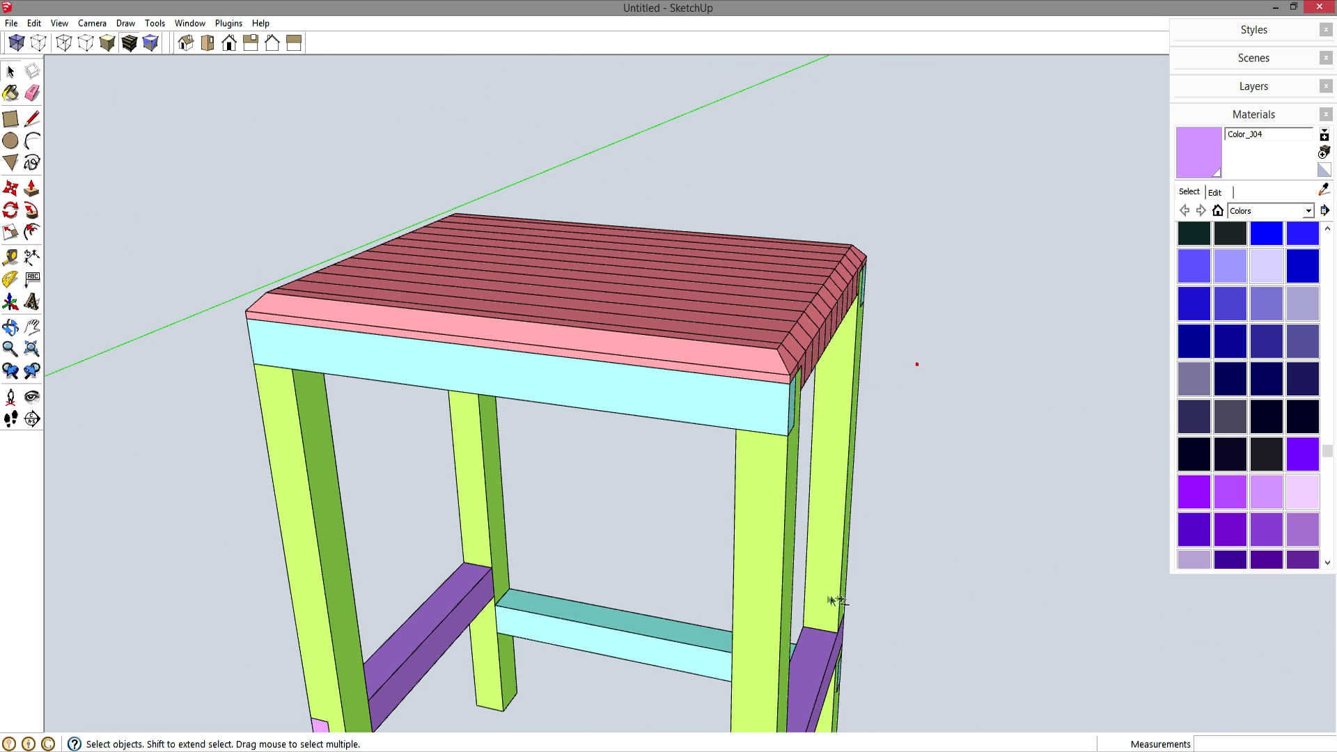
{"action": "middle_click_drag", "start_coordinate": [834, 600], "coordinate": [919, 364]}
{"action": "middle_click_drag", "start_coordinate": [619, 621], "coordinate": [581, 82]}
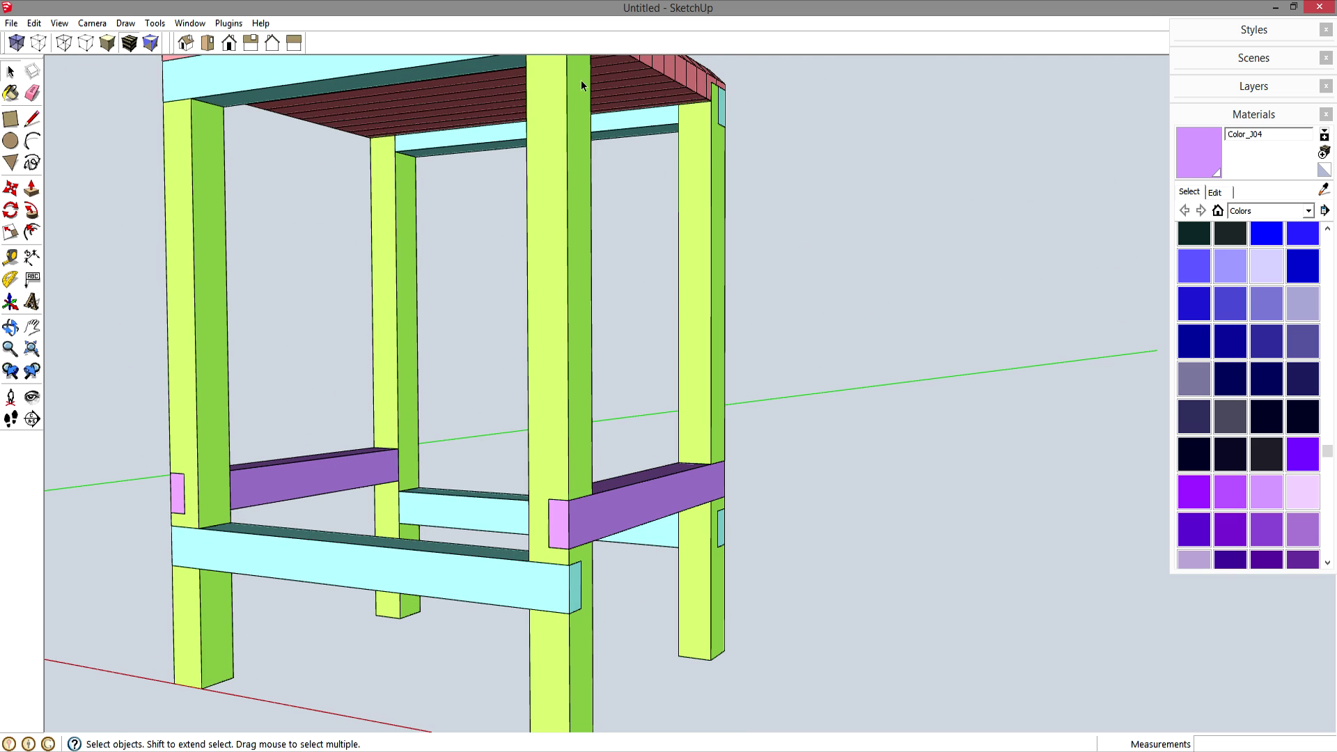
{"action": "middle_click_drag", "start_coordinate": [582, 379], "coordinate": [756, 310]}
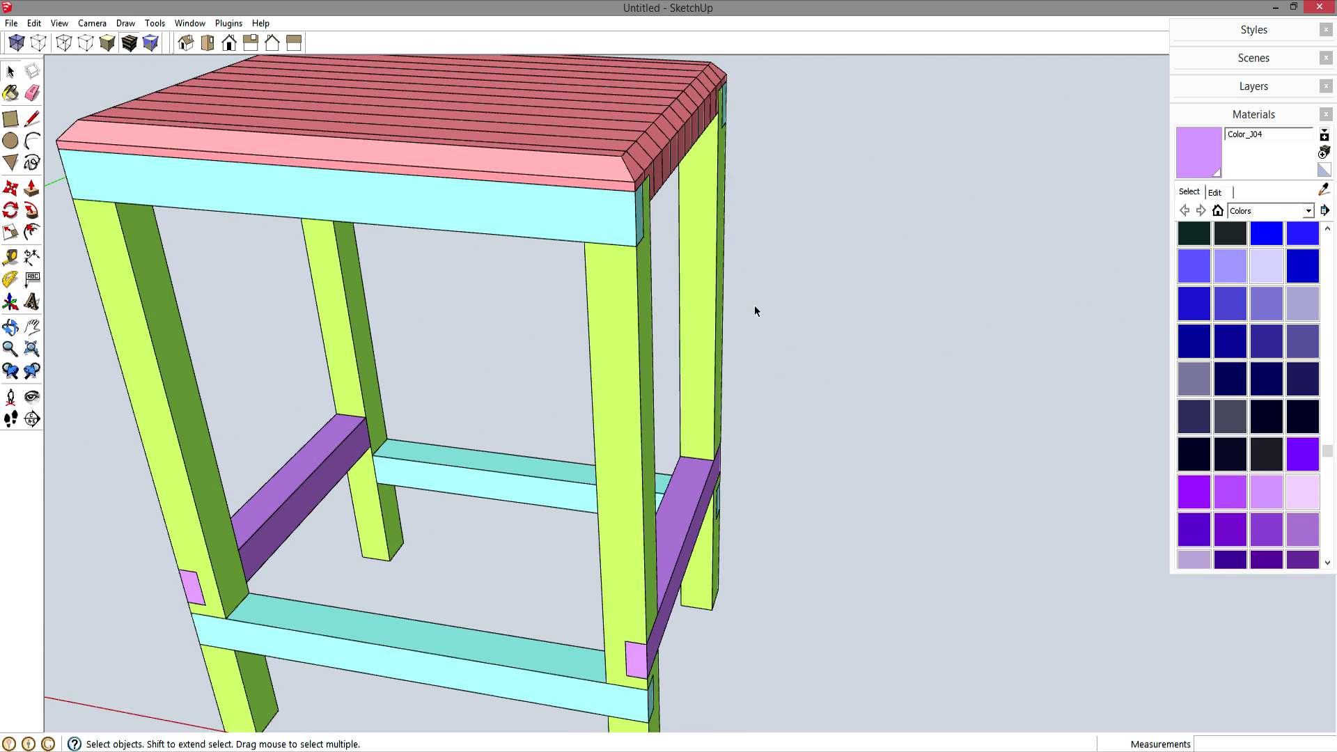
{"action": "scroll", "coordinate": [688, 670], "scroll_direction": "up", "scroll_amount": 5}
{"action": "middle_click_drag", "start_coordinate": [638, 652], "coordinate": [533, 475]}
{"action": "scroll", "coordinate": [533, 476], "scroll_direction": "down", "scroll_amount": 3}
{"action": "middle_click_drag", "start_coordinate": [716, 496], "coordinate": [601, 595]}
{"action": "double_click", "coordinate": [602, 596]}
{"action": "scroll", "coordinate": [574, 680], "scroll_direction": "up", "scroll_amount": 2}
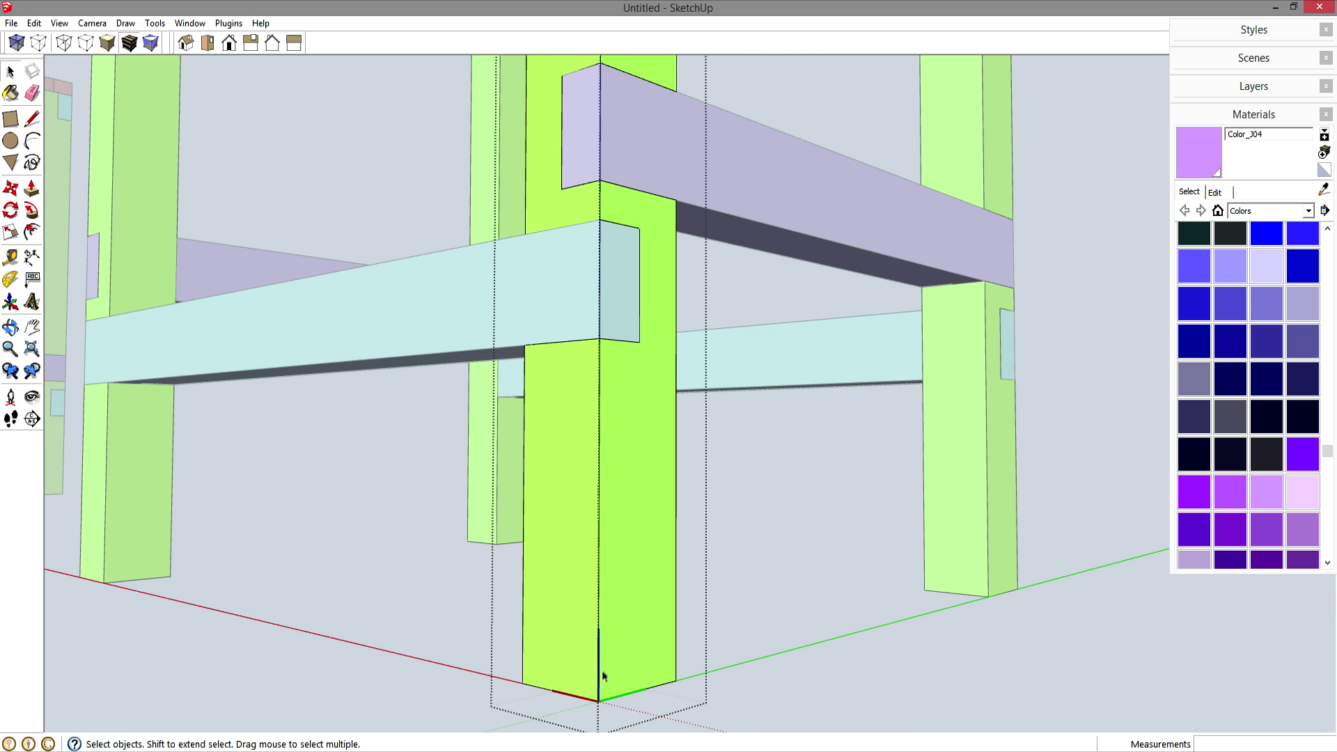
Copy the leg's lower outer vertical edge 0.5 inch along the green axis onto the adjoining face.
{"action": "scroll", "coordinate": [603, 675], "scroll_direction": "up", "scroll_amount": 2}
{"action": "left_click", "coordinate": [596, 651]}
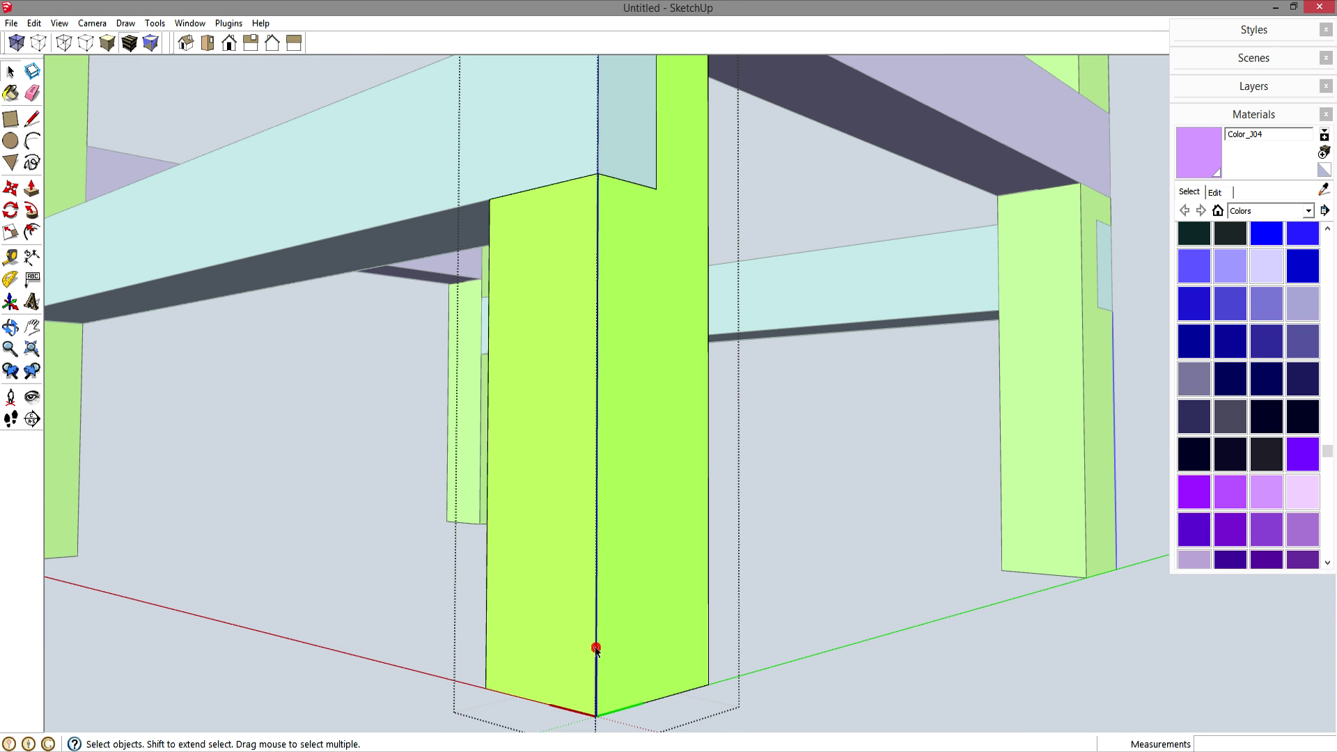
{"action": "key", "text": "m"}
{"action": "key", "text": "ctrl"}
{"action": "left_click", "coordinate": [598, 714]}
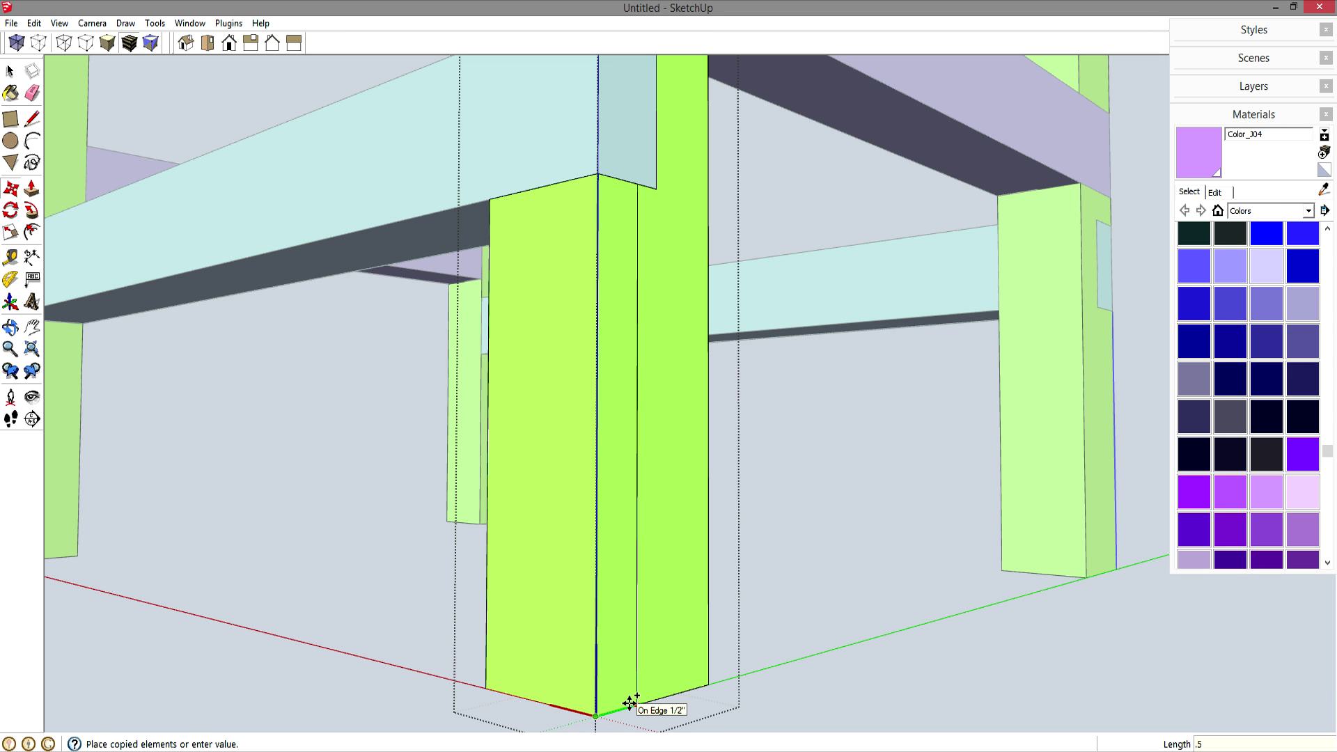
{"action": "type", "text": ".5"}
{"action": "key", "text": "Return"}
Move the leg's lower outer corner edge 0.5 inch along the red axis to chamfer the leg below the stretcher.
{"action": "key", "text": "space"}
{"action": "left_click", "coordinate": [596, 690]}
{"action": "key", "text": "m"}
{"action": "key", "text": "ctrl"}
{"action": "left_click", "coordinate": [596, 714]}
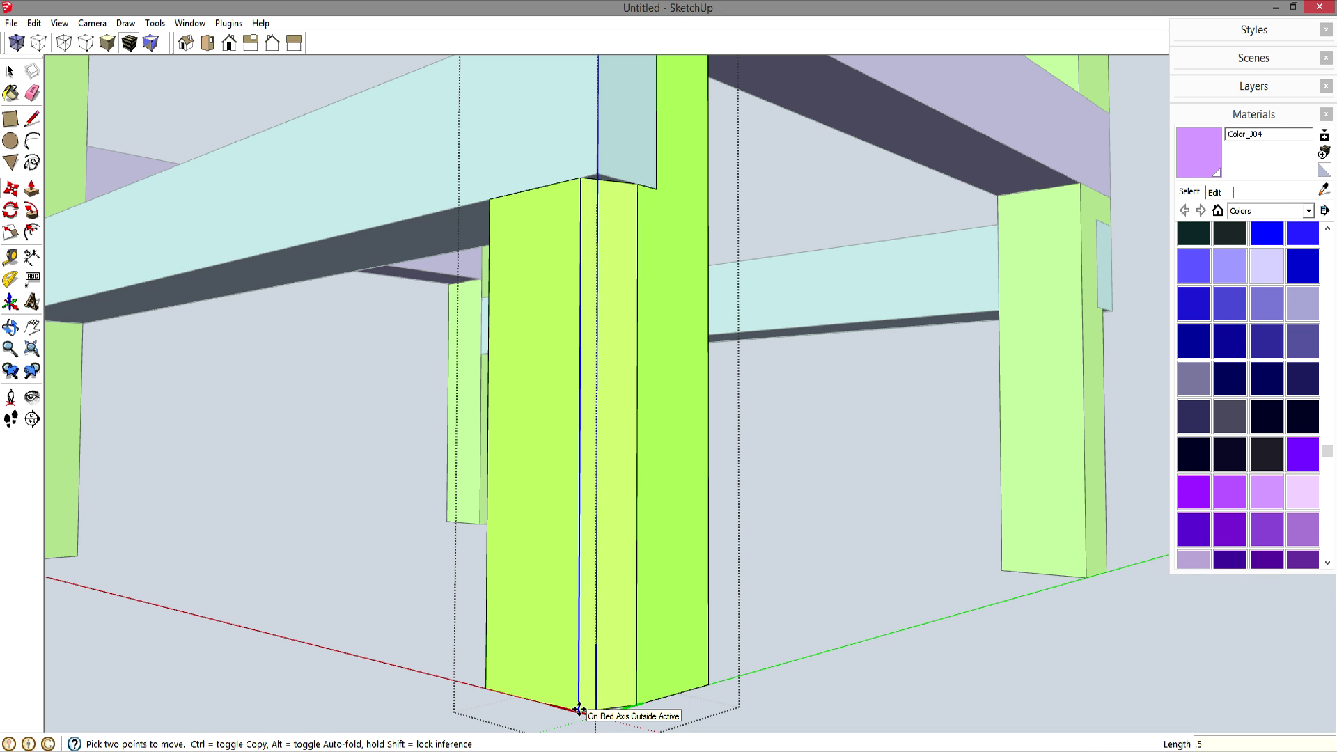
{"action": "key", "text": "Return"}
Open the lower blue stretcher, draw a line across its underside corner matching the leg chamfer, and push the triangle up through its height.
{"action": "middle_click_drag", "start_coordinate": [620, 636], "coordinate": [713, 601]}
{"action": "mouse_move", "coordinate": [677, 689]}
{"action": "middle_mouse_down"}
{"action": "mouse_move", "coordinate": [698, 633]}
{"action": "mouse_move", "coordinate": [657, 302]}
{"action": "mouse_move", "coordinate": [690, 702]}
{"action": "middle_mouse_up"}
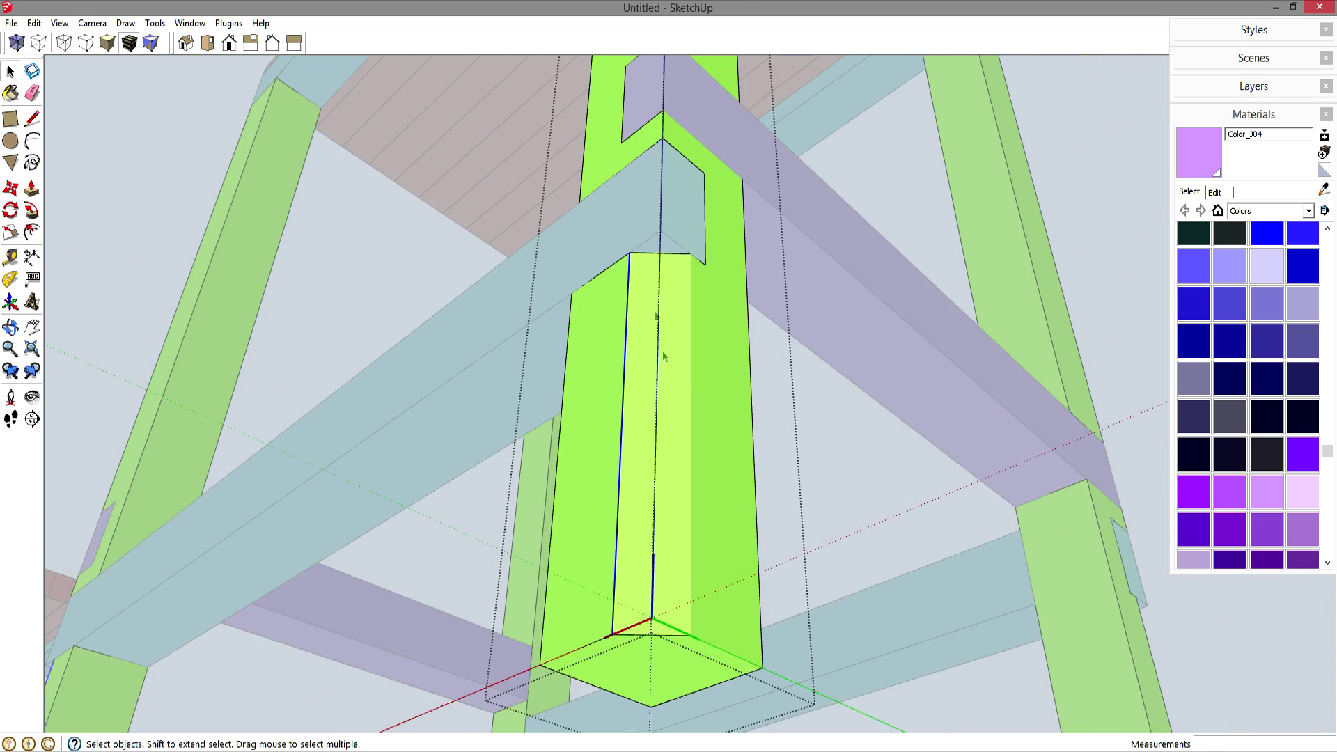
{"action": "scroll", "coordinate": [654, 249], "scroll_direction": "up", "scroll_amount": 2}
{"action": "middle_click_drag", "start_coordinate": [663, 245], "coordinate": [692, 321]}
{"action": "double_click", "coordinate": [676, 328]}
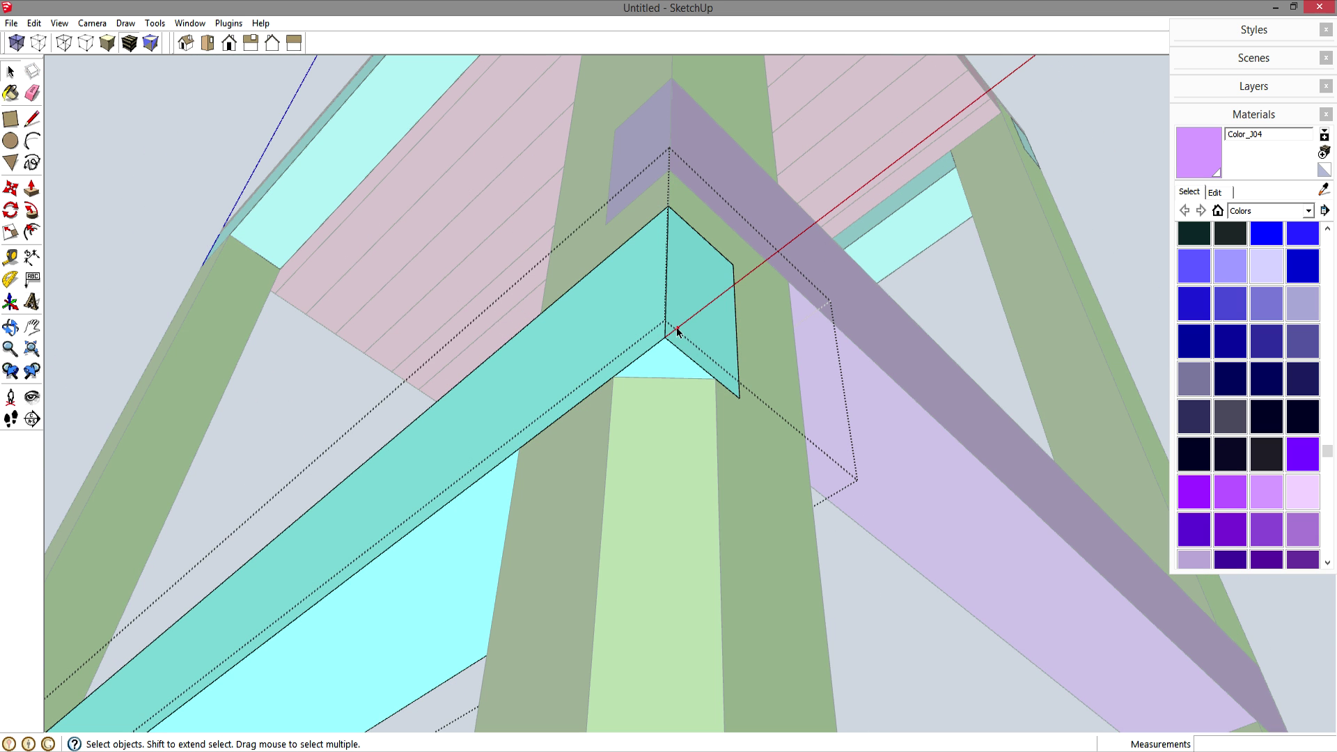
{"action": "key", "text": "l"}
{"action": "left_click", "coordinate": [612, 376]}
{"action": "left_click", "coordinate": [716, 379]}
{"action": "key", "text": "p"}
{"action": "left_click", "coordinate": [662, 361]}
{"action": "left_click", "coordinate": [663, 230]}
Chamfer the leg section between the two stretchers by drawing the corner line and pushing the triangle up to the purple stretcher.
{"action": "scroll", "coordinate": [687, 313], "scroll_direction": "up", "scroll_amount": 5}
{"action": "key", "text": "space"}
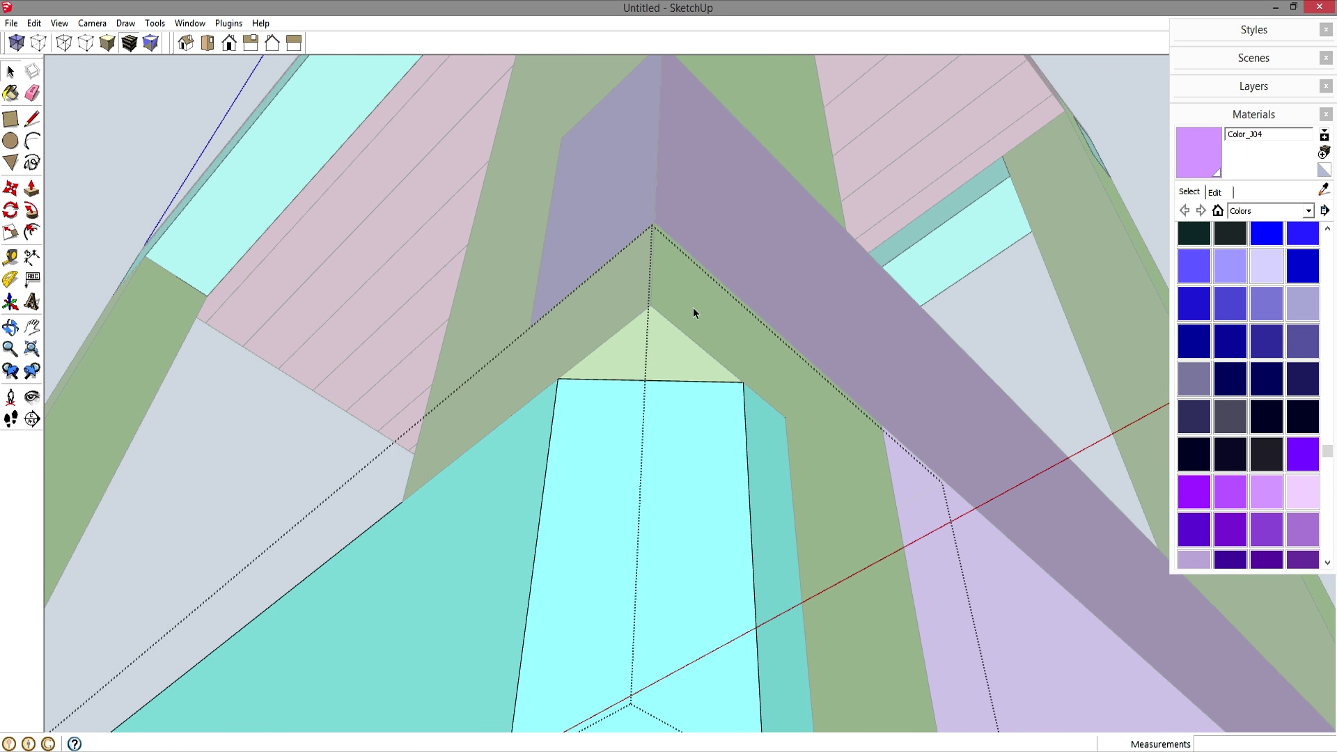
{"action": "double_click", "coordinate": [687, 308]}
{"action": "key", "text": "l"}
{"action": "left_click", "coordinate": [561, 377]}
{"action": "left_click", "coordinate": [742, 382]}
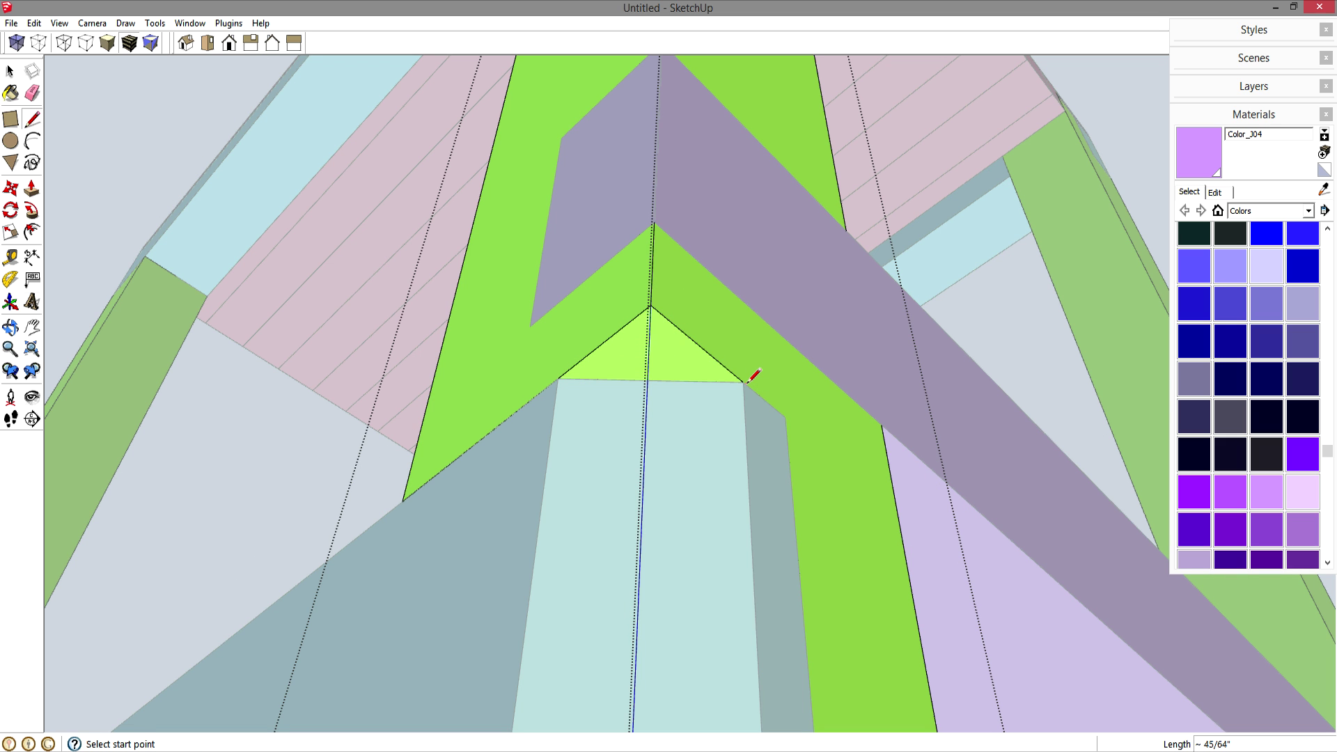
{"action": "key", "text": "p"}
{"action": "left_click", "coordinate": [668, 367]}
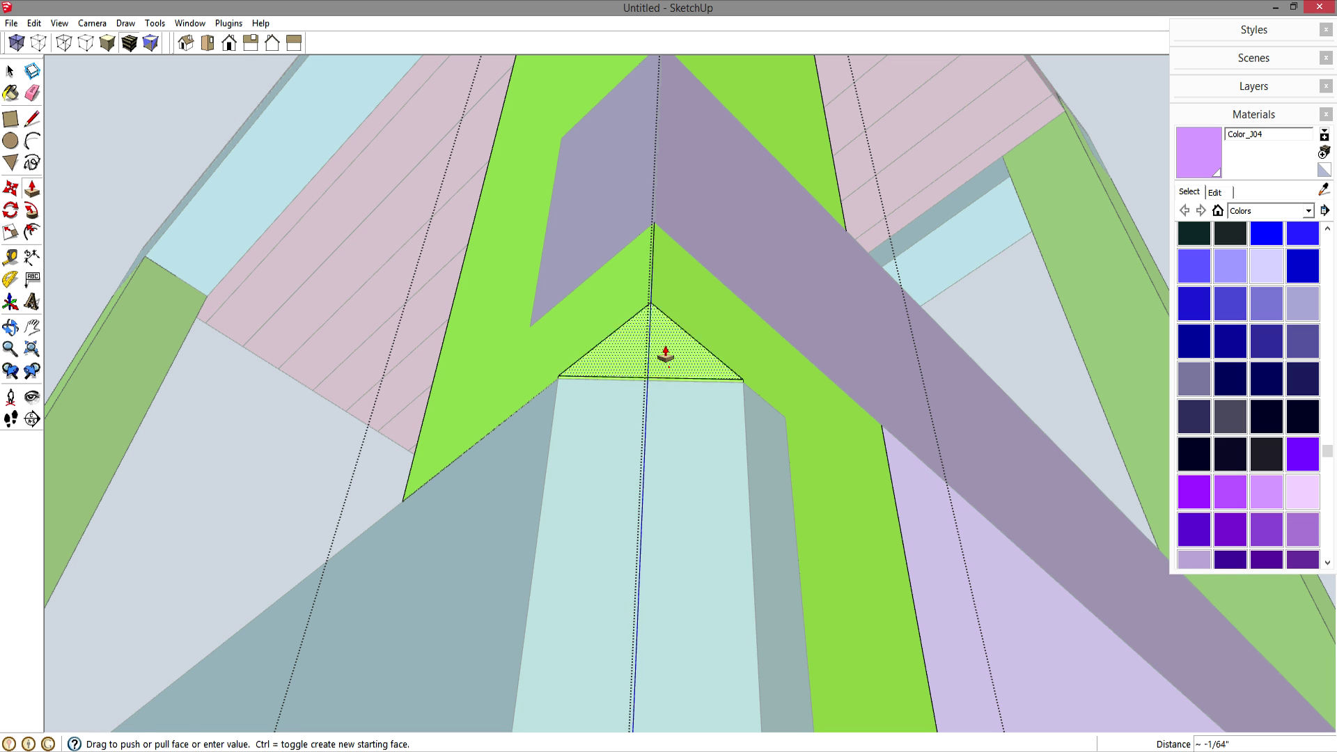
{"action": "left_click", "coordinate": [655, 273]}
Cut the purple stretcher's outer corner to match the chamfer by drawing the underside line and pushing the triangle up through its height.
{"action": "key", "text": "space"}
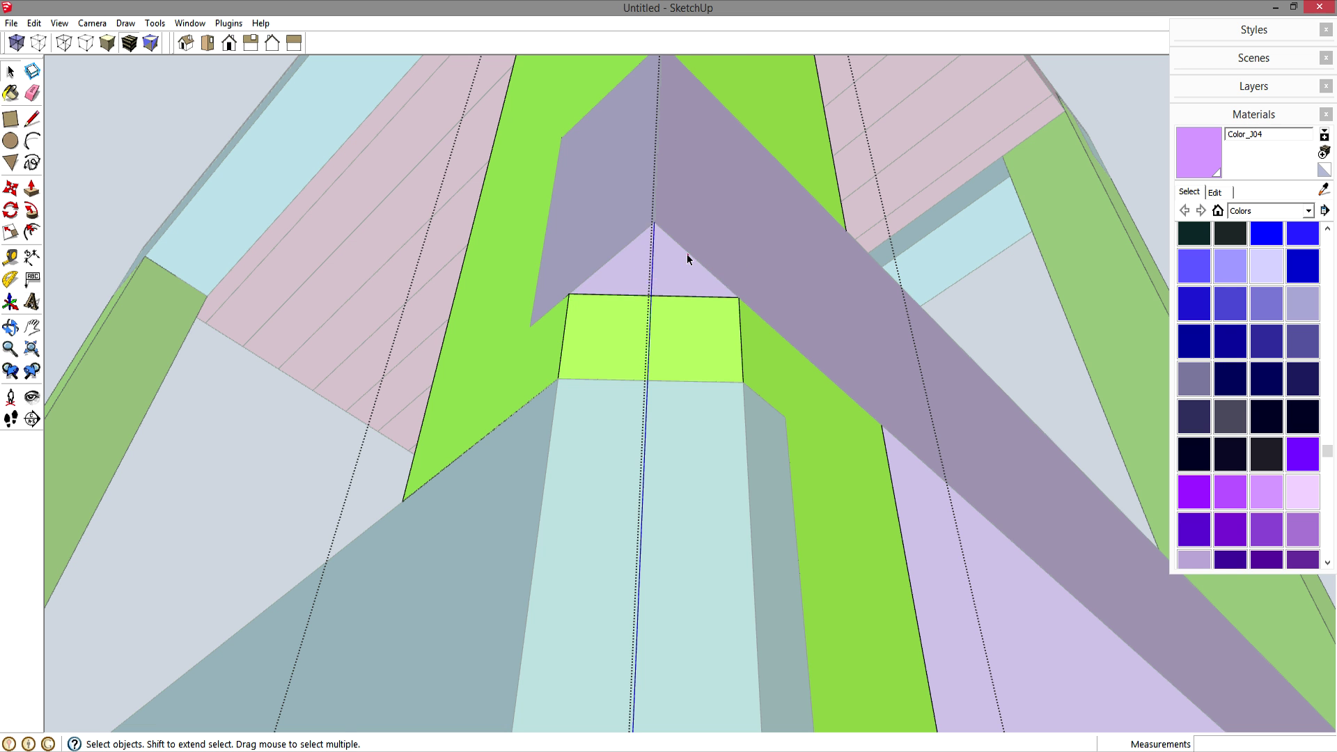
{"action": "double_click", "coordinate": [687, 254]}
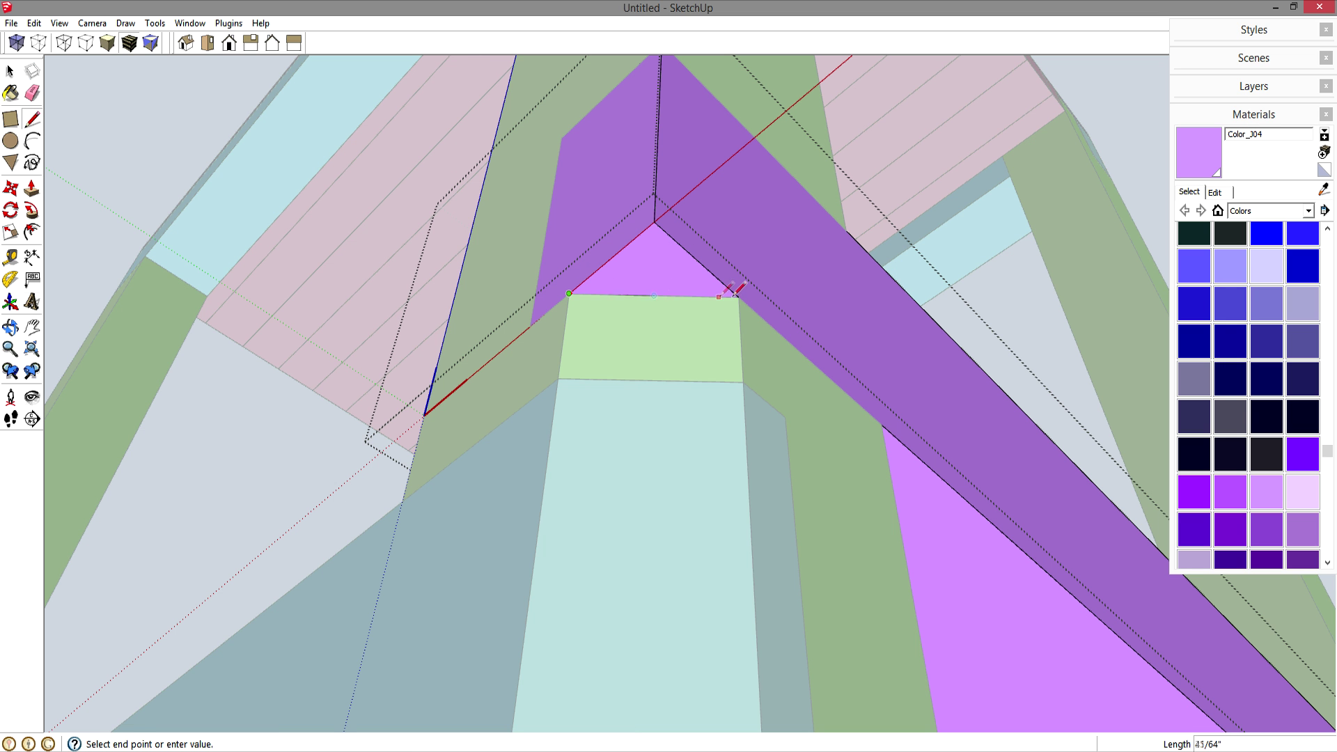
{"action": "left_click_drag", "start_coordinate": [731, 304], "coordinate": [687, 123]}
{"action": "middle_click_drag", "start_coordinate": [686, 123], "coordinate": [710, 492]}
Chamfer the leg's upper section by drawing a line across its corner above the purple stretcher and pushing the triangle up to the apron.
{"action": "key", "text": "space"}
{"action": "double_click", "coordinate": [711, 523]}
{"action": "key", "text": "l"}
{"action": "left_click", "coordinate": [625, 557]}
{"action": "left_click", "coordinate": [766, 555]}
{"action": "key", "text": "p"}
{"action": "left_click_drag", "start_coordinate": [695, 546], "coordinate": [706, 98]}
Examine the chamfered corner from the lower stretcher up to the matching apron beneath the tabletop.
{"action": "middle_click_drag", "start_coordinate": [708, 114], "coordinate": [752, 463]}
{"action": "key", "text": "space"}
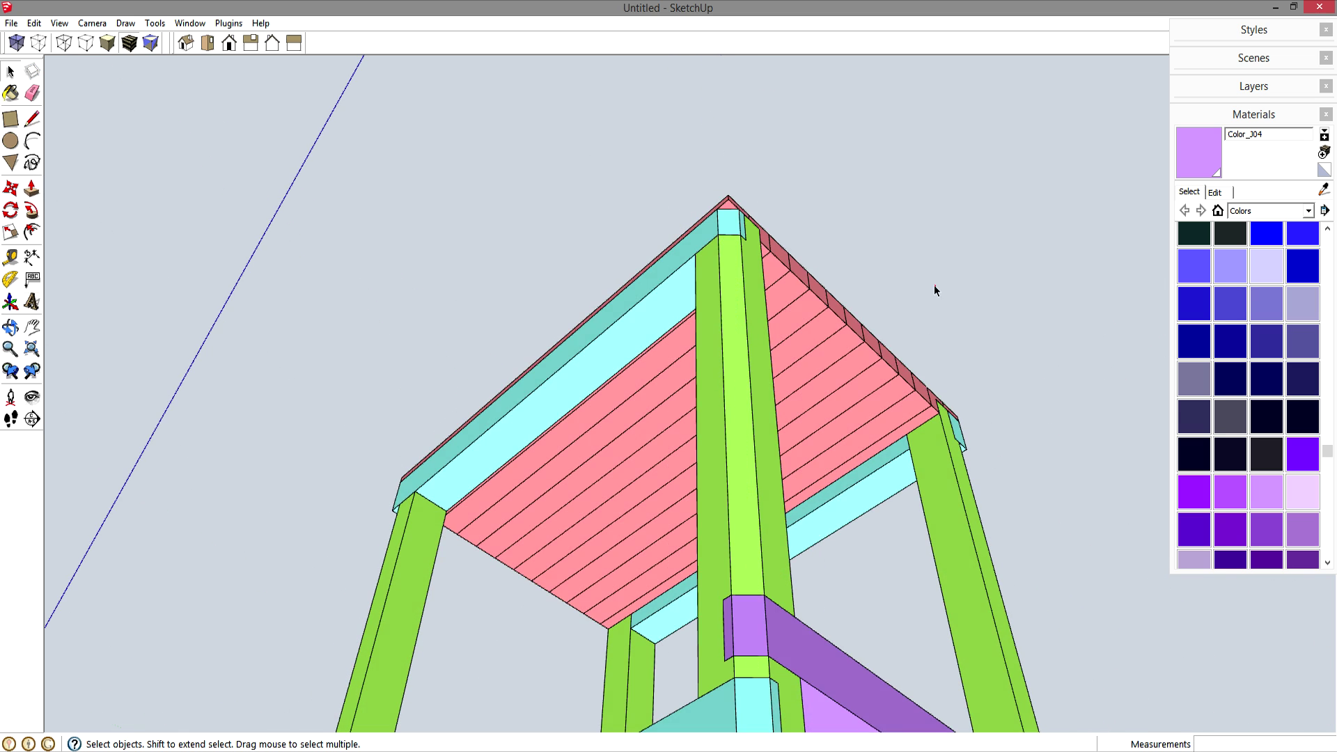
{"action": "middle_click_drag", "start_coordinate": [935, 286], "coordinate": [681, 589]}
{"action": "left_click", "coordinate": [651, 608]}
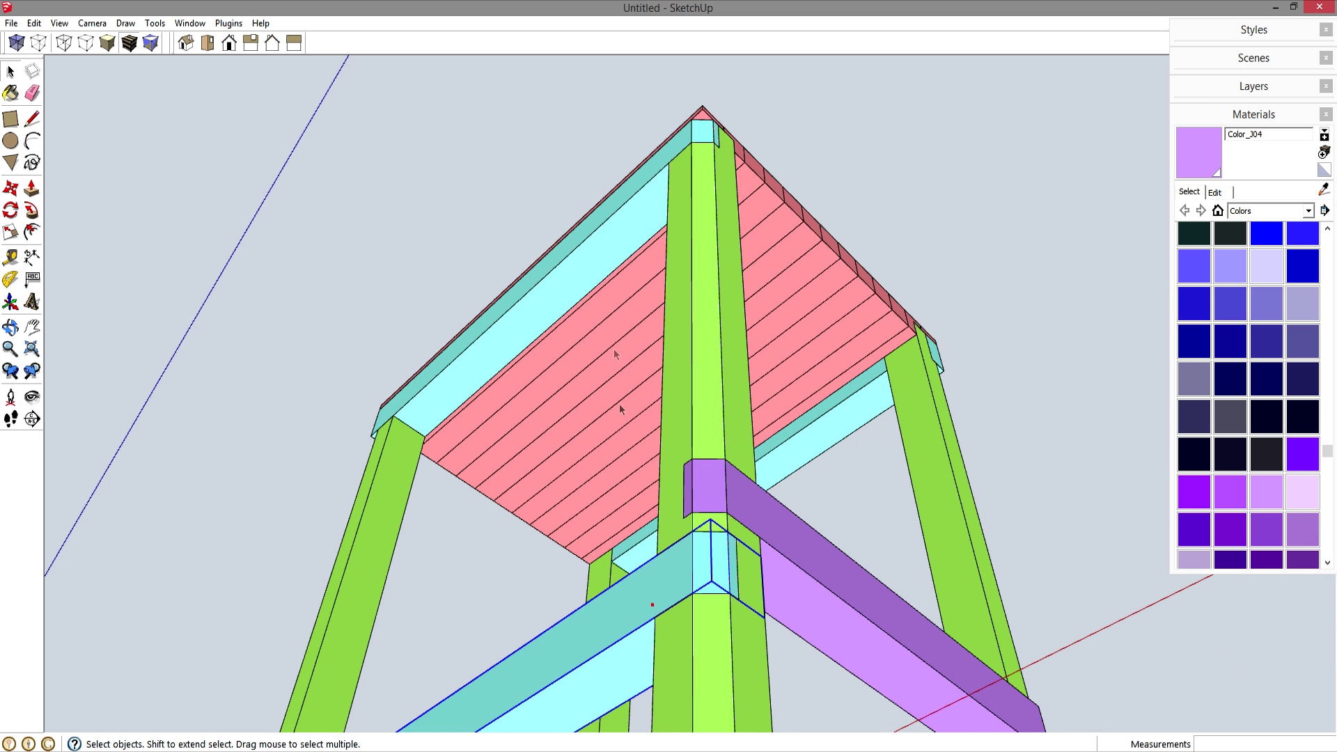
{"action": "left_click", "coordinate": [612, 254]}
{"action": "left_click", "coordinate": [709, 573]}
{"action": "scroll", "coordinate": [705, 132], "scroll_direction": "up", "scroll_amount": 8}
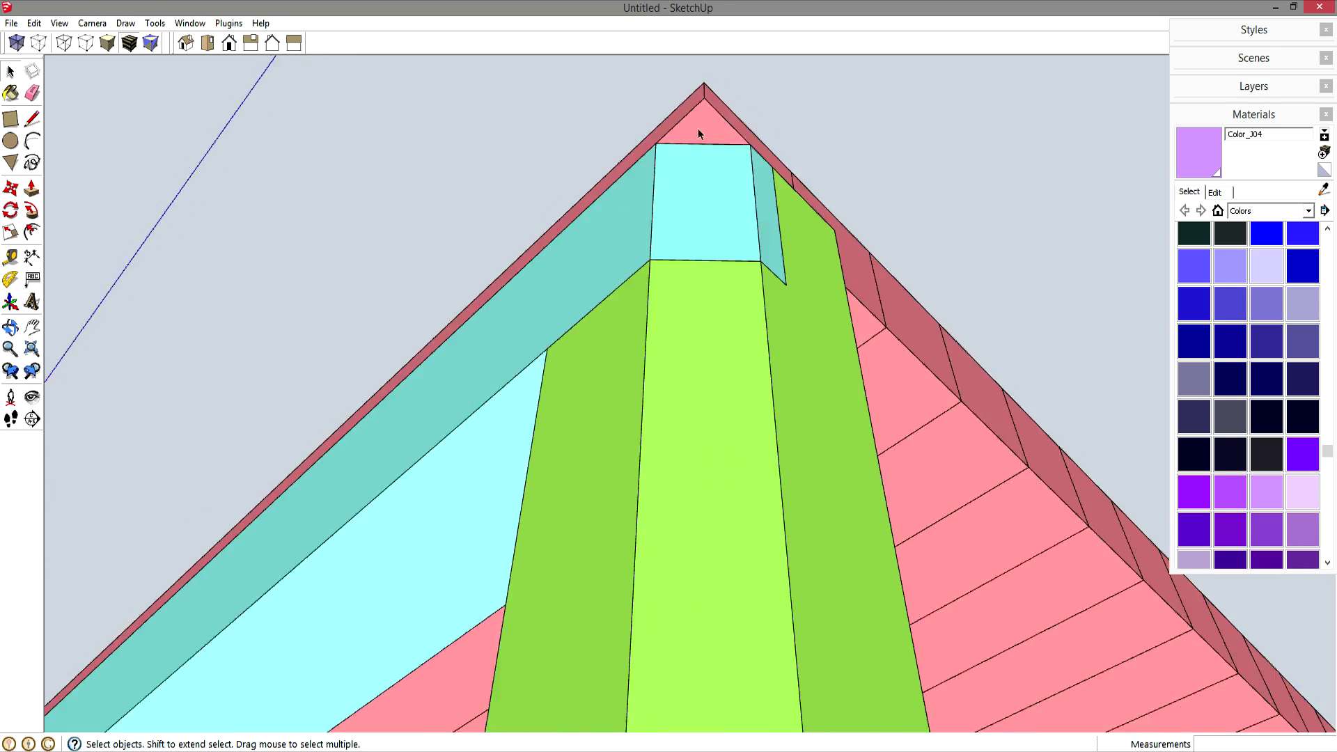
Cut the end tabletop strip's lower corner by drawing a line across its underside and pushing the triangle up 1/4".
{"action": "middle_click_drag", "start_coordinate": [705, 131], "coordinate": [759, 322]}
{"action": "double_click", "coordinate": [759, 322]}
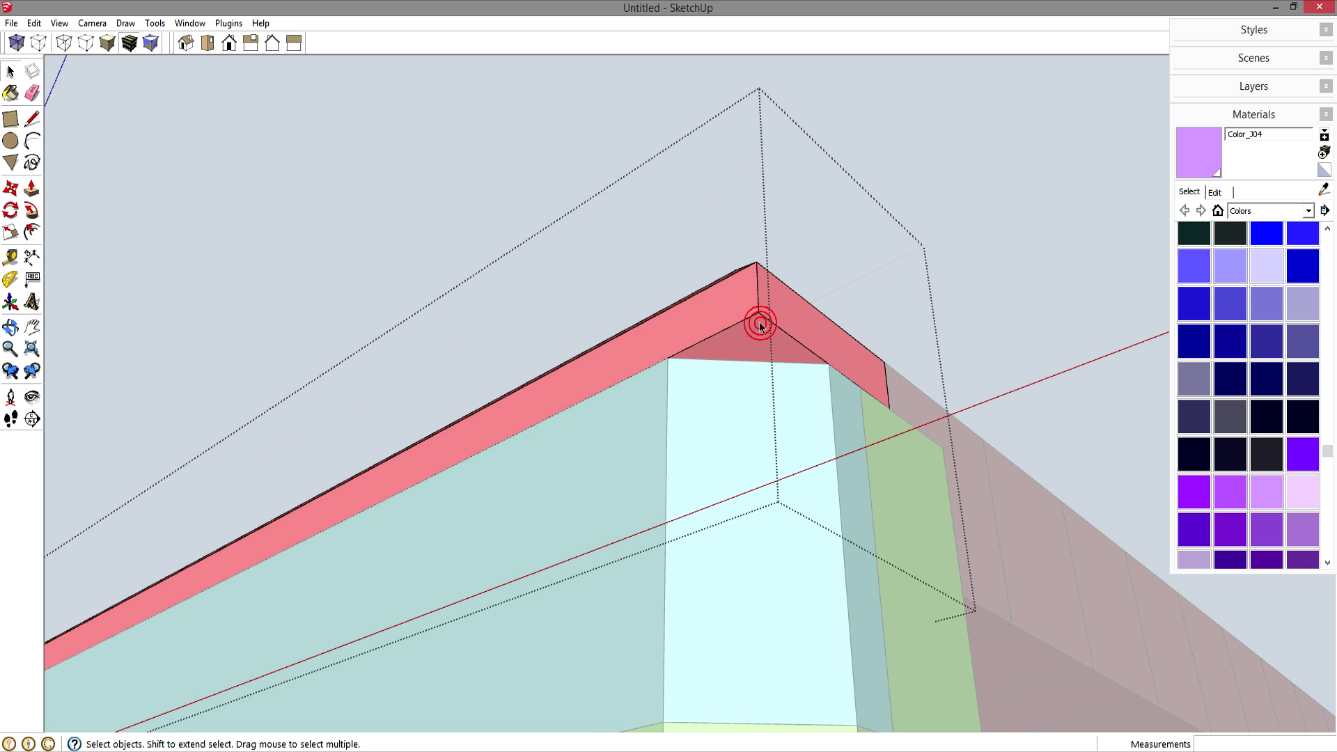
{"action": "key", "text": "l"}
{"action": "left_click", "coordinate": [667, 357]}
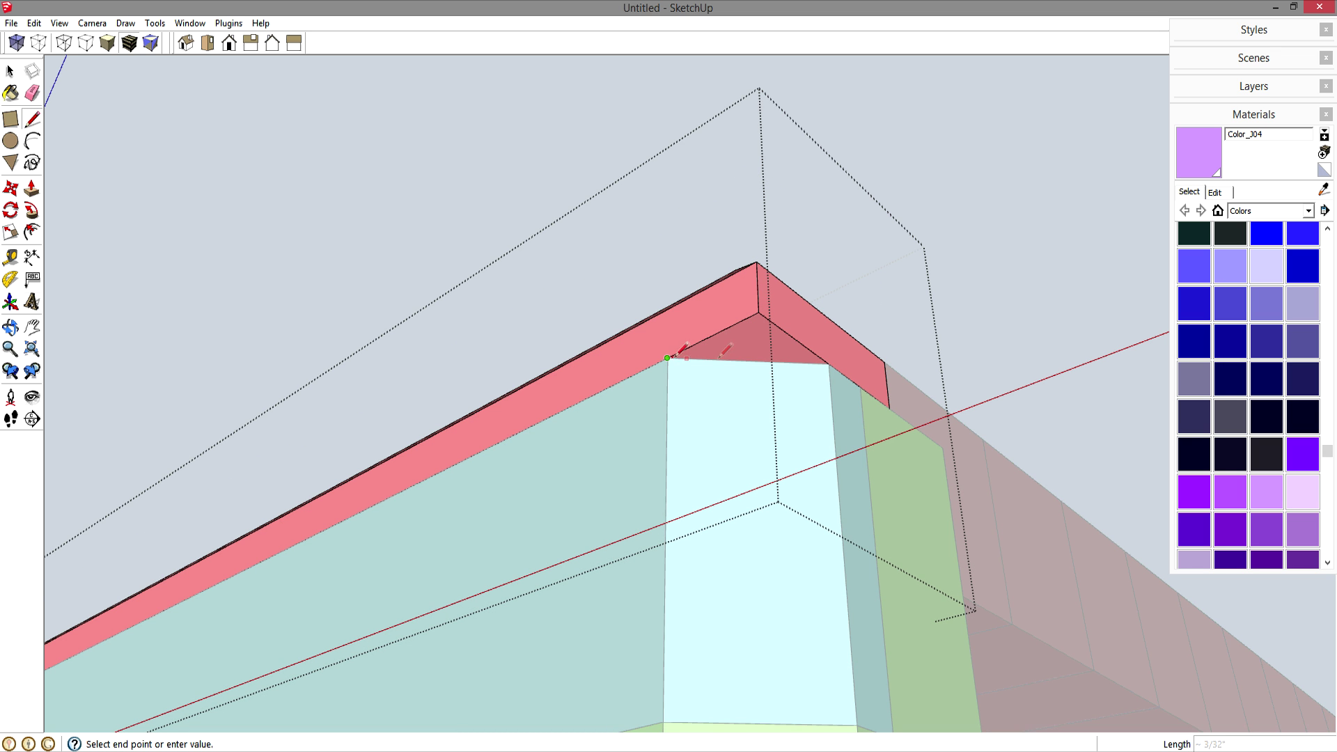
{"action": "left_click", "coordinate": [829, 363]}
{"action": "mouse_move", "coordinate": [768, 294]}
{"action": "middle_mouse_down"}
{"action": "mouse_move", "coordinate": [826, 364]}
{"action": "mouse_move", "coordinate": [787, 337]}
{"action": "mouse_move", "coordinate": [771, 259]}
{"action": "middle_mouse_up"}
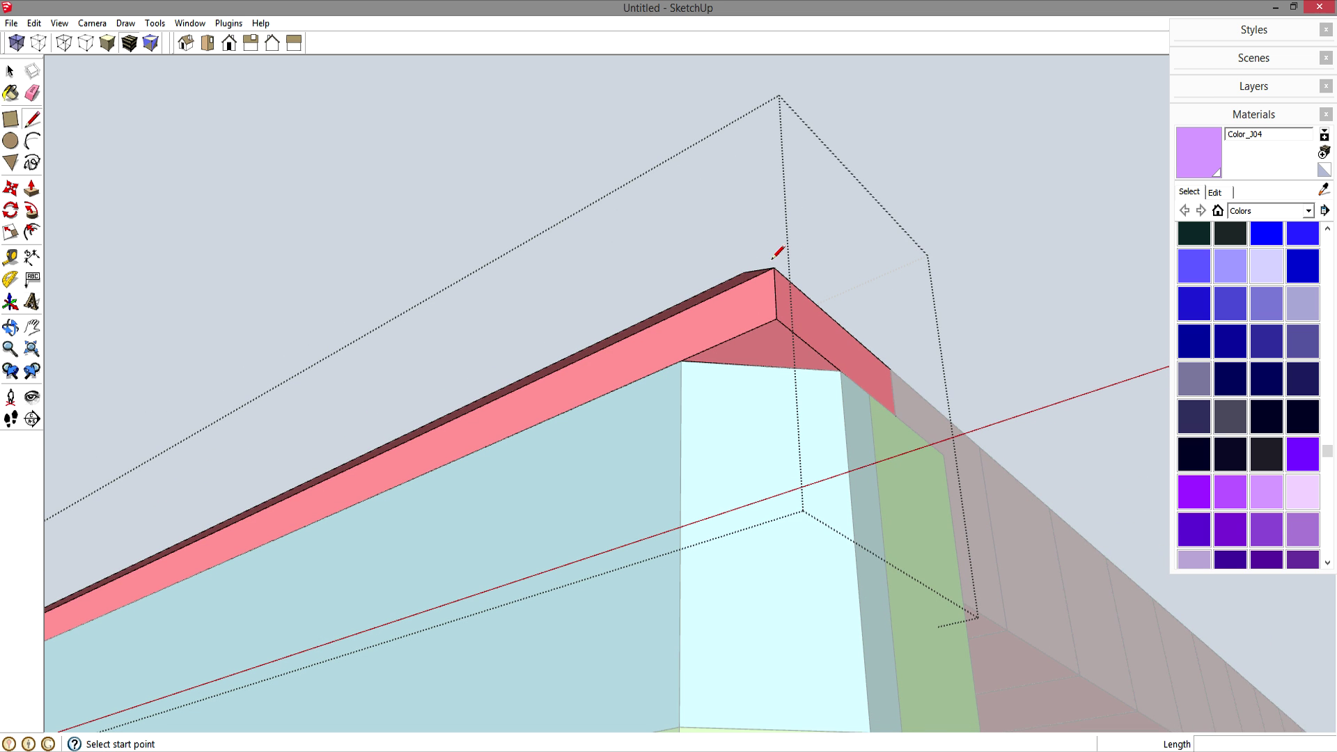
{"action": "key", "text": "p"}
{"action": "left_click", "coordinate": [766, 345]}
{"action": "left_click", "coordinate": [757, 300]}
{"action": "middle_click_drag", "start_coordinate": [754, 290], "coordinate": [478, 603]}
{"action": "scroll", "coordinate": [843, 394], "scroll_direction": "up", "scroll_amount": 5}
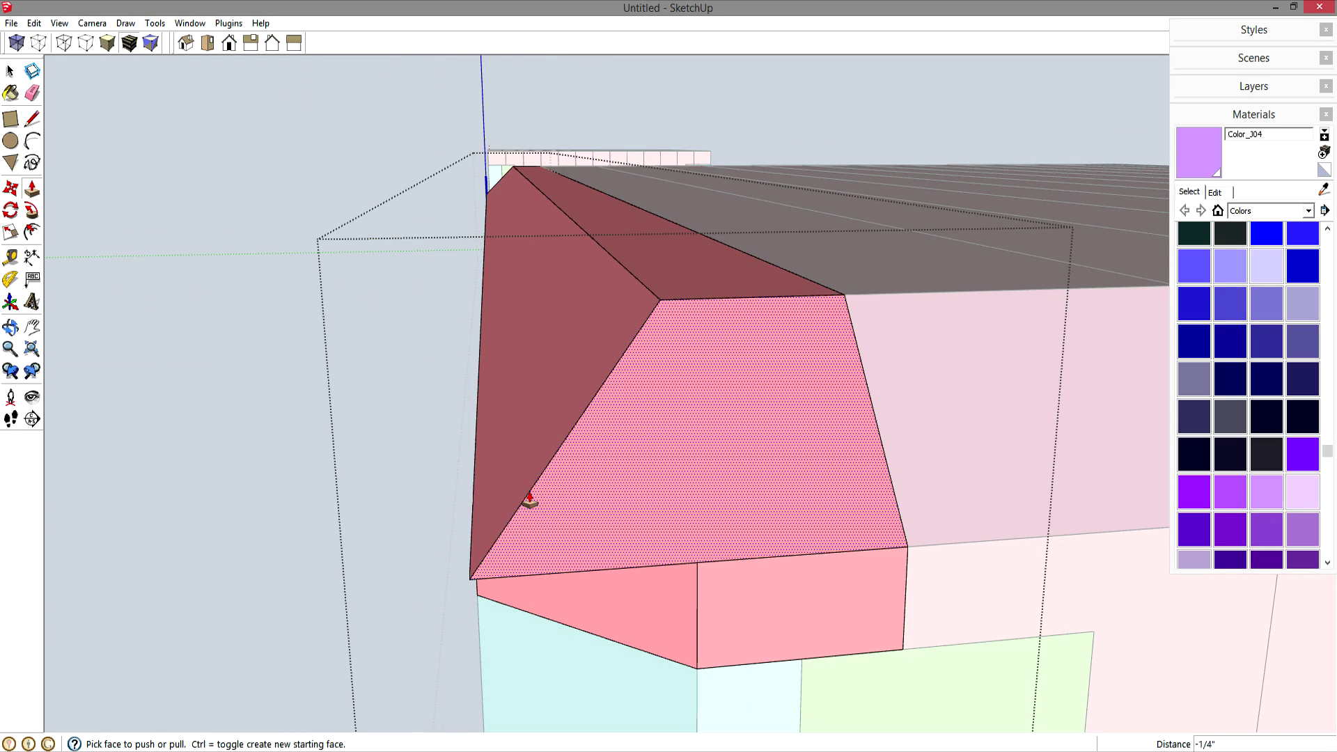
Draw lines across the strip's two sloped faces, joining the cut corner's upper endpoints to the slopes' meeting point.
{"action": "key", "text": "l"}
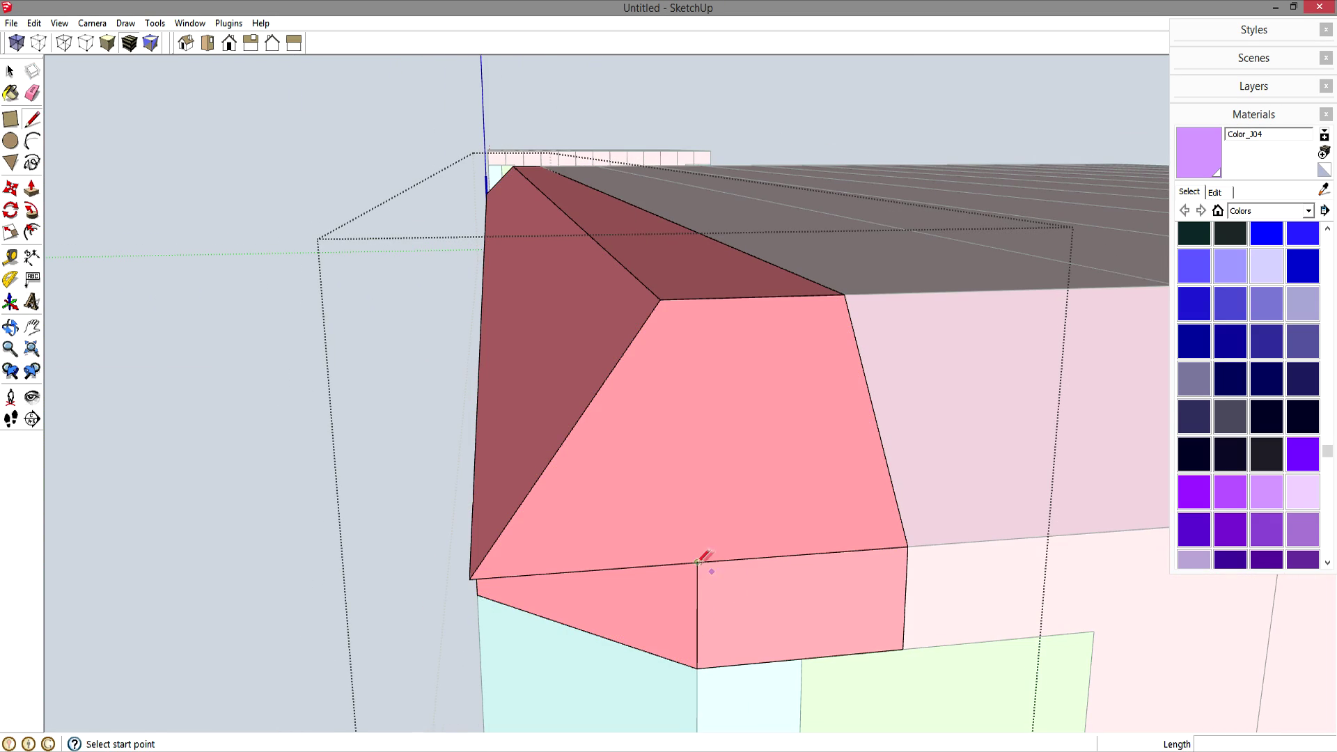
{"action": "left_click", "coordinate": [660, 300]}
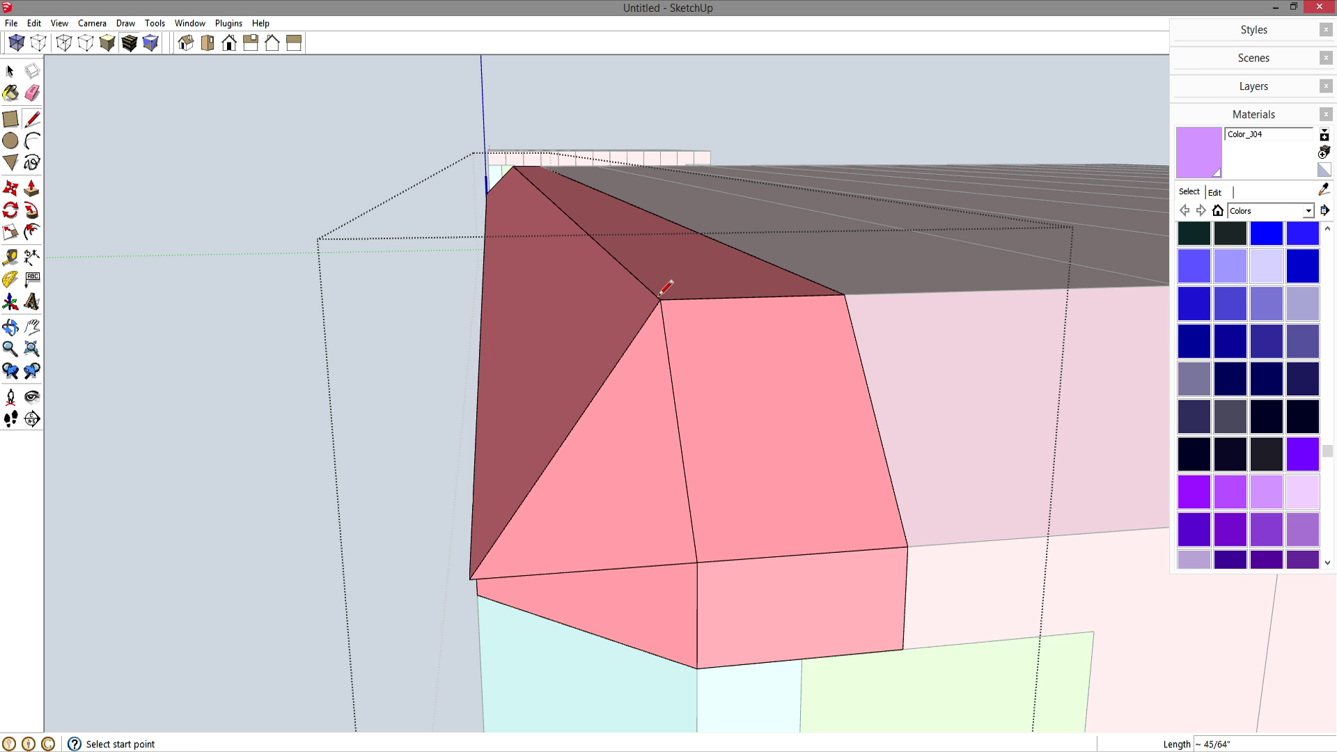
{"action": "middle_click_drag", "start_coordinate": [532, 414], "coordinate": [536, 520]}
{"action": "left_click", "coordinate": [464, 528]}
{"action": "left_click", "coordinate": [645, 302]}
Select the leftover pointed corner of the strip beyond the two new lines and delete it.
{"action": "key", "text": "space"}
{"action": "middle_click_drag", "start_coordinate": [677, 527], "coordinate": [681, 197]}
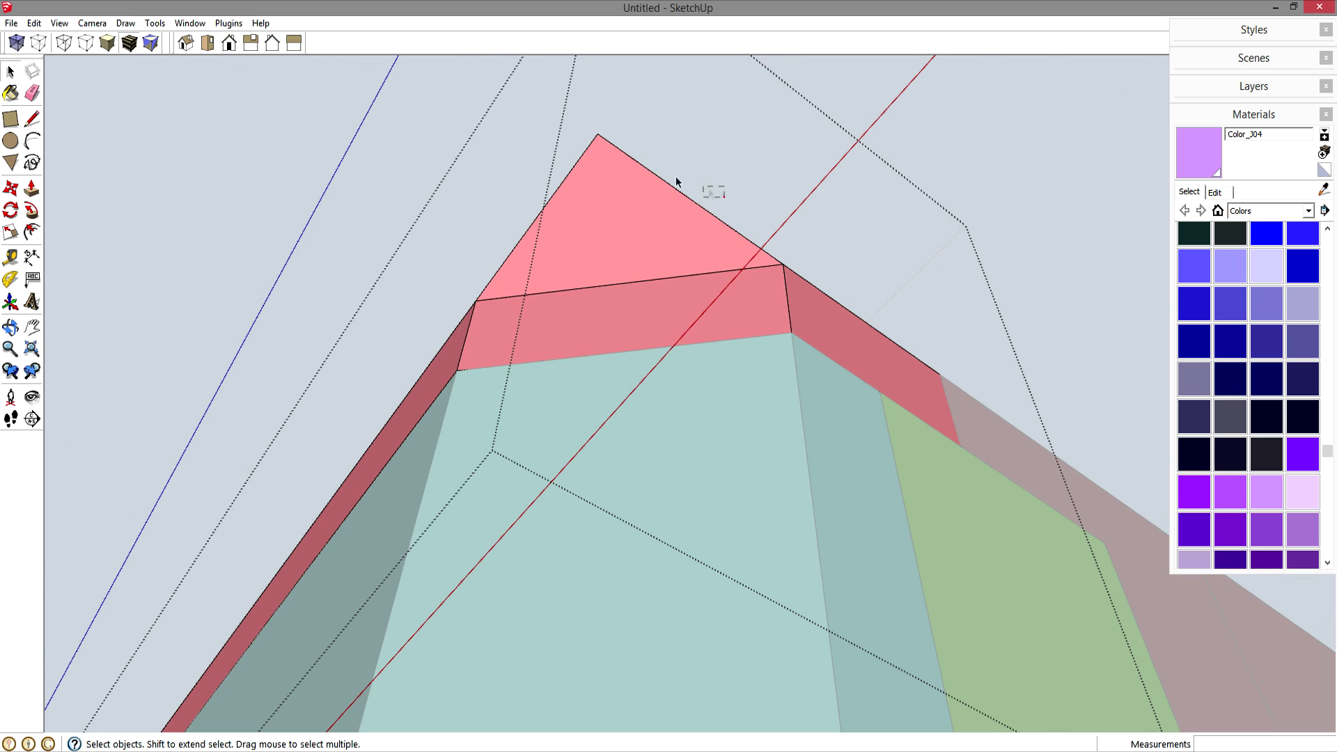
{"action": "left_click_drag", "start_coordinate": [467, 113], "coordinate": [467, 113]}
{"action": "middle_click_drag", "start_coordinate": [723, 155], "coordinate": [527, 555]}
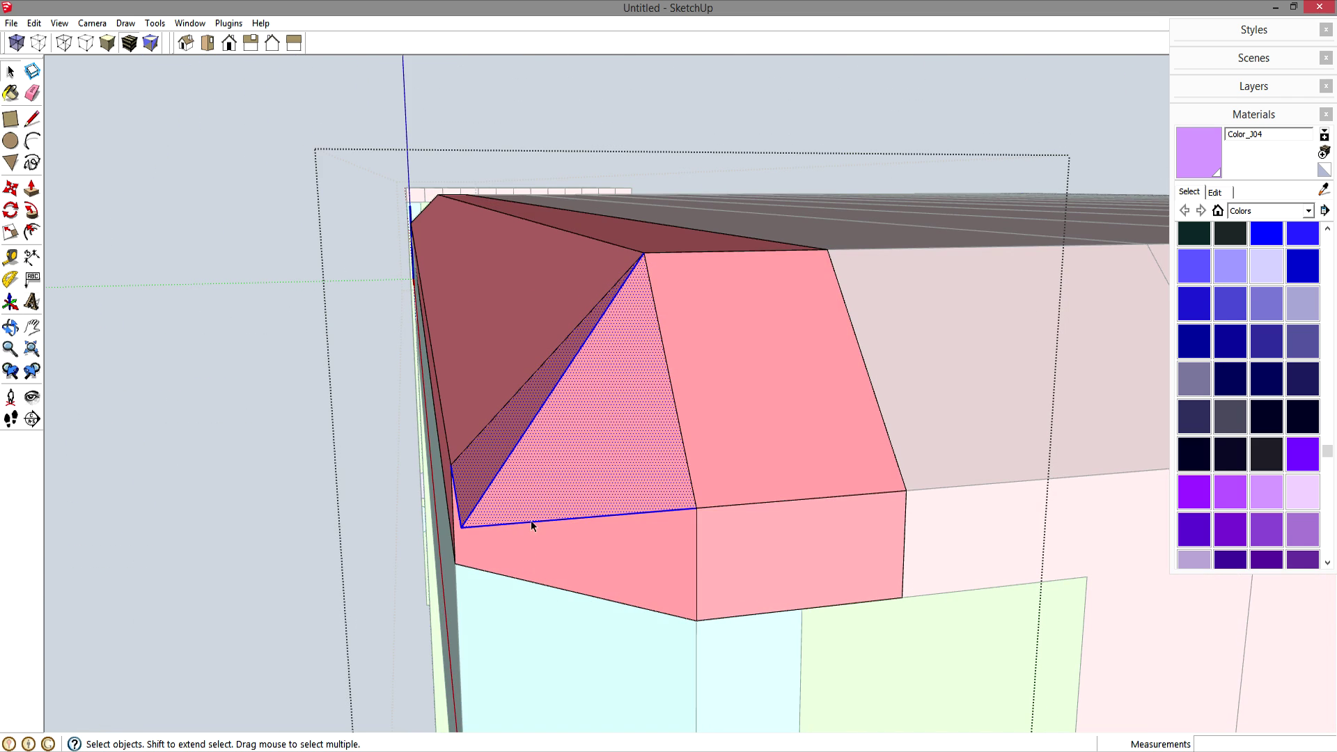
{"action": "key", "text": "Delete"}
{"action": "middle_click_drag", "start_coordinate": [651, 483], "coordinate": [616, 519]}
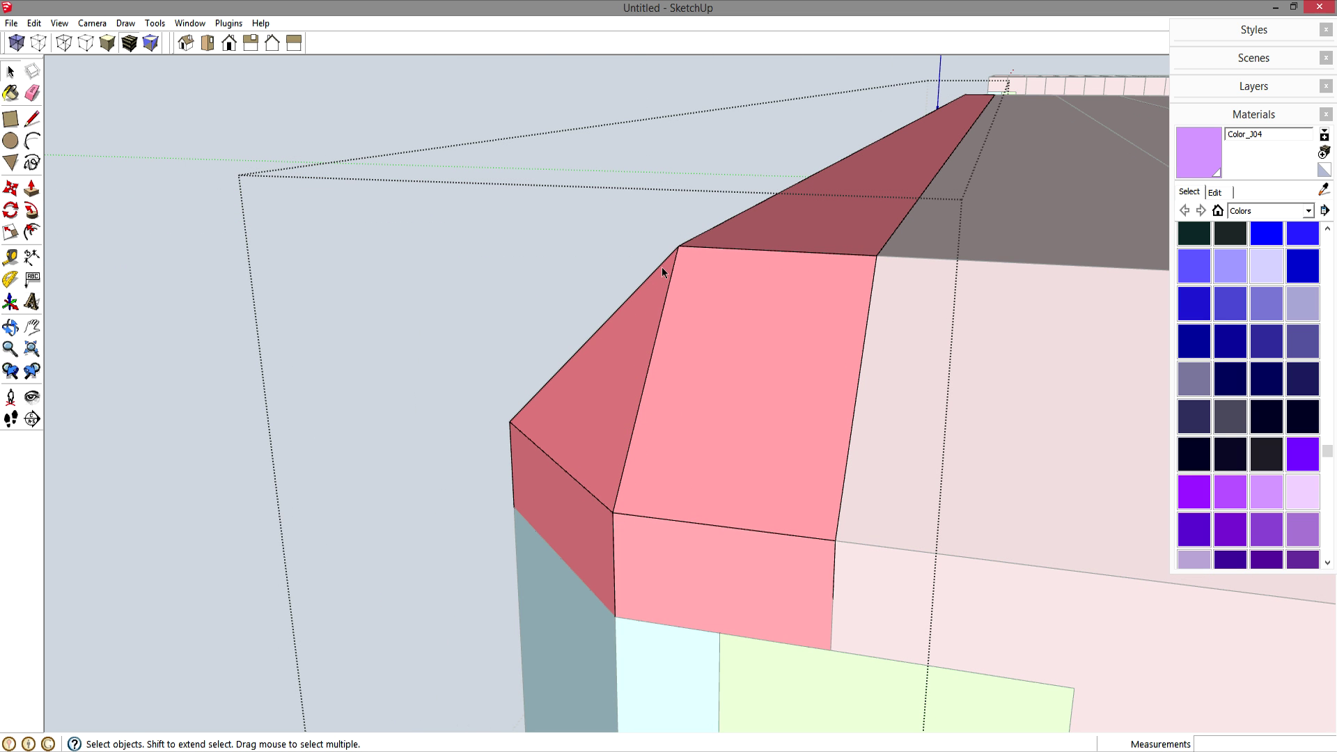
Chamfer the blue apron's outer corner at the opposite leg by drawing the underside line and pushing the triangle up through its height.
{"action": "middle_click_drag", "start_coordinate": [557, 462], "coordinate": [118, 550]}
{"action": "scroll", "coordinate": [632, 464], "scroll_direction": "down", "scroll_amount": 5}
{"action": "scroll", "coordinate": [624, 465], "scroll_direction": "down", "scroll_amount": 2}
{"action": "middle_click_drag", "start_coordinate": [904, 450], "coordinate": [586, 251]}
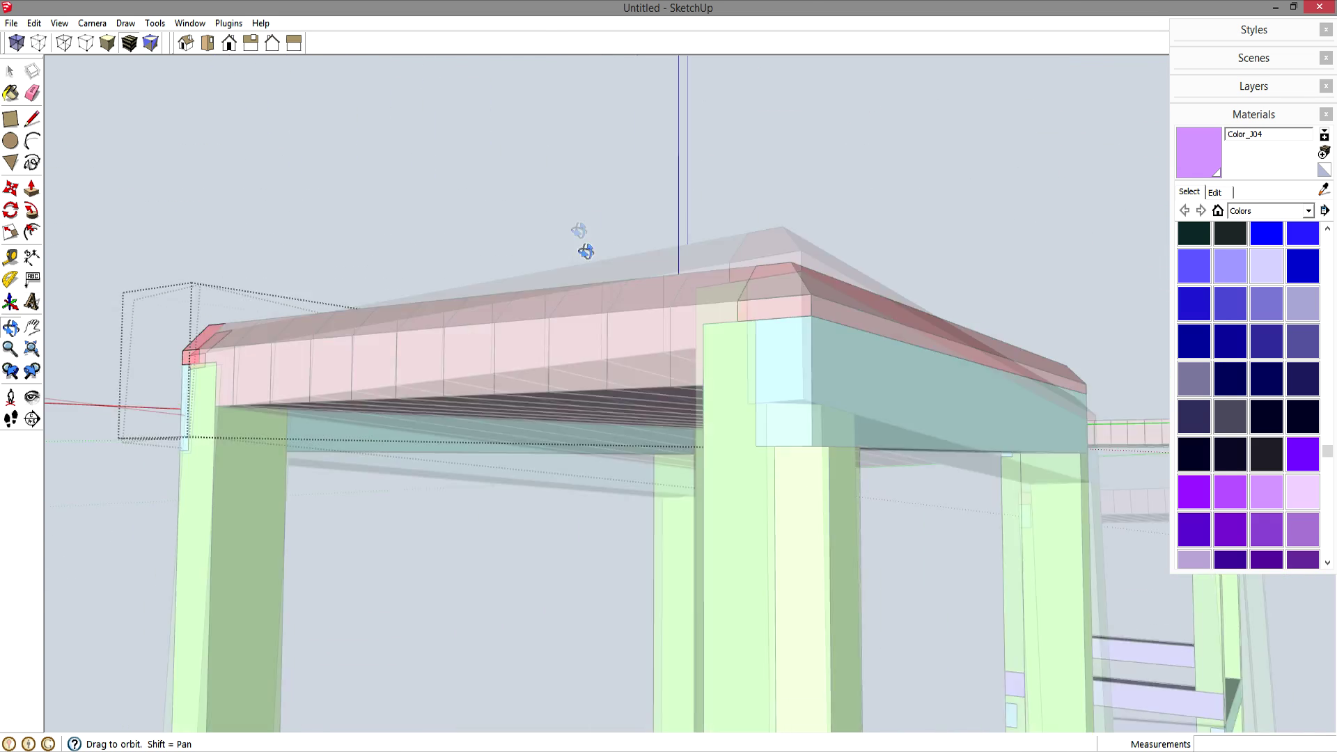
{"action": "left_click", "coordinate": [807, 328]}
{"action": "scroll", "coordinate": [808, 328], "scroll_direction": "up", "scroll_amount": 4}
{"action": "mouse_move", "coordinate": [808, 328]}
{"action": "middle_mouse_down"}
{"action": "mouse_move", "coordinate": [801, 370]}
{"action": "mouse_move", "coordinate": [770, 307]}
{"action": "middle_mouse_up"}
{"action": "key", "text": "l"}
{"action": "left_click", "coordinate": [656, 291]}
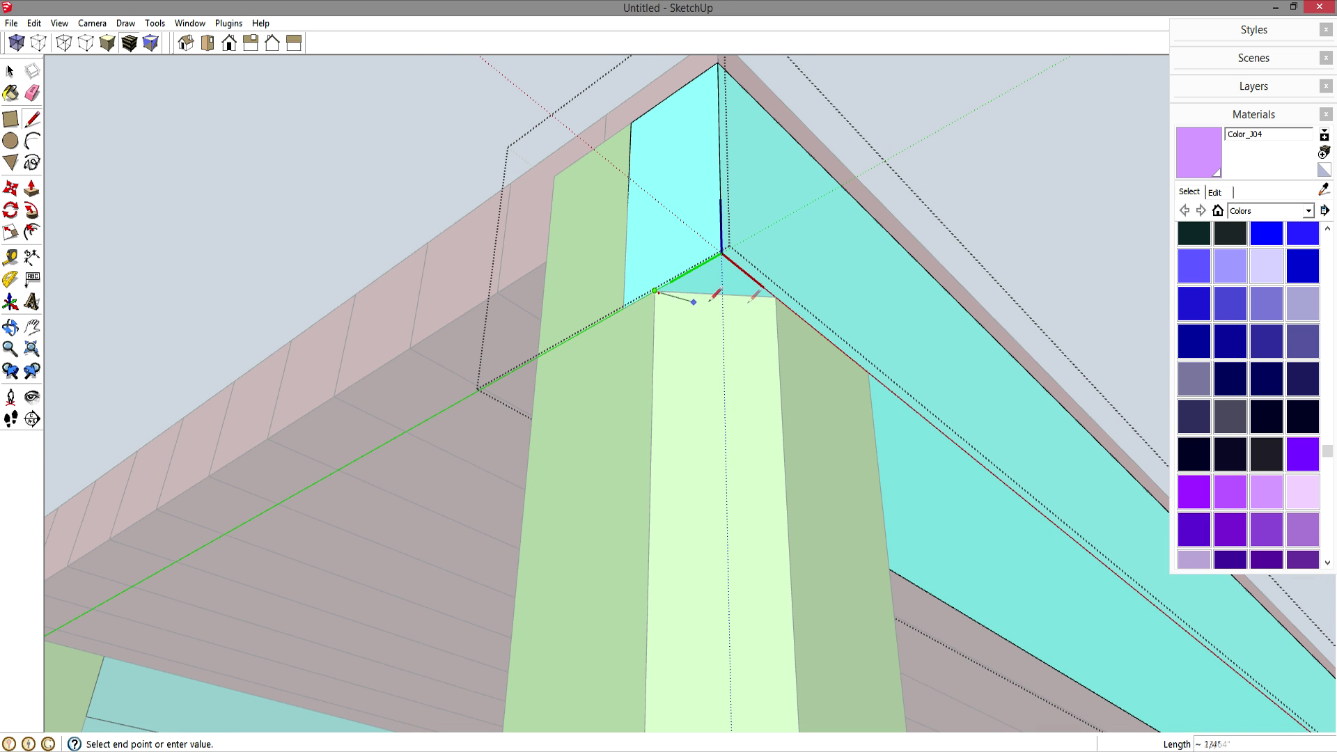
{"action": "left_click_drag", "start_coordinate": [738, 293], "coordinate": [697, 101]}
{"action": "middle_click_drag", "start_coordinate": [696, 93], "coordinate": [659, 364]}
Cut the tabletop strip's lower corner above this apron by drawing the underside line and pushing the triangle up 1/4".
{"action": "key", "text": "space"}
{"action": "double_click", "coordinate": [659, 364]}
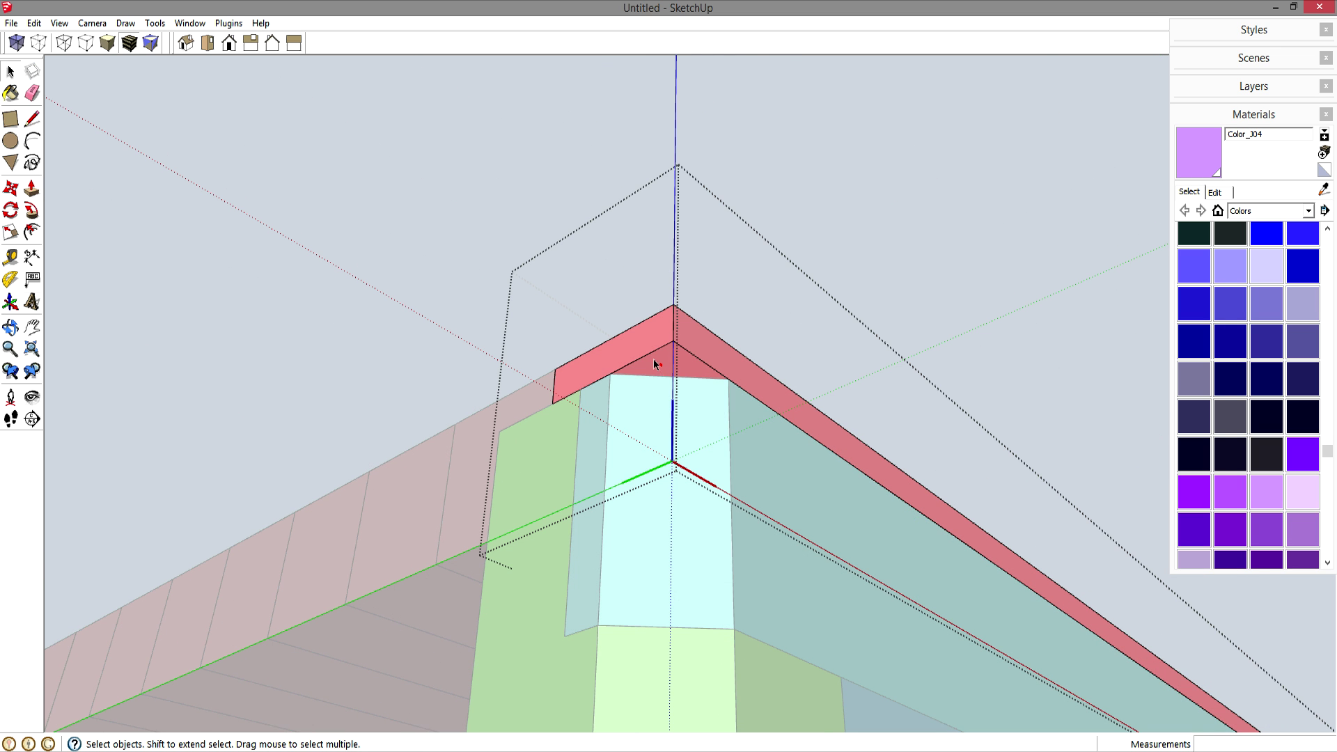
{"action": "key", "text": "l"}
{"action": "left_click", "coordinate": [610, 374]}
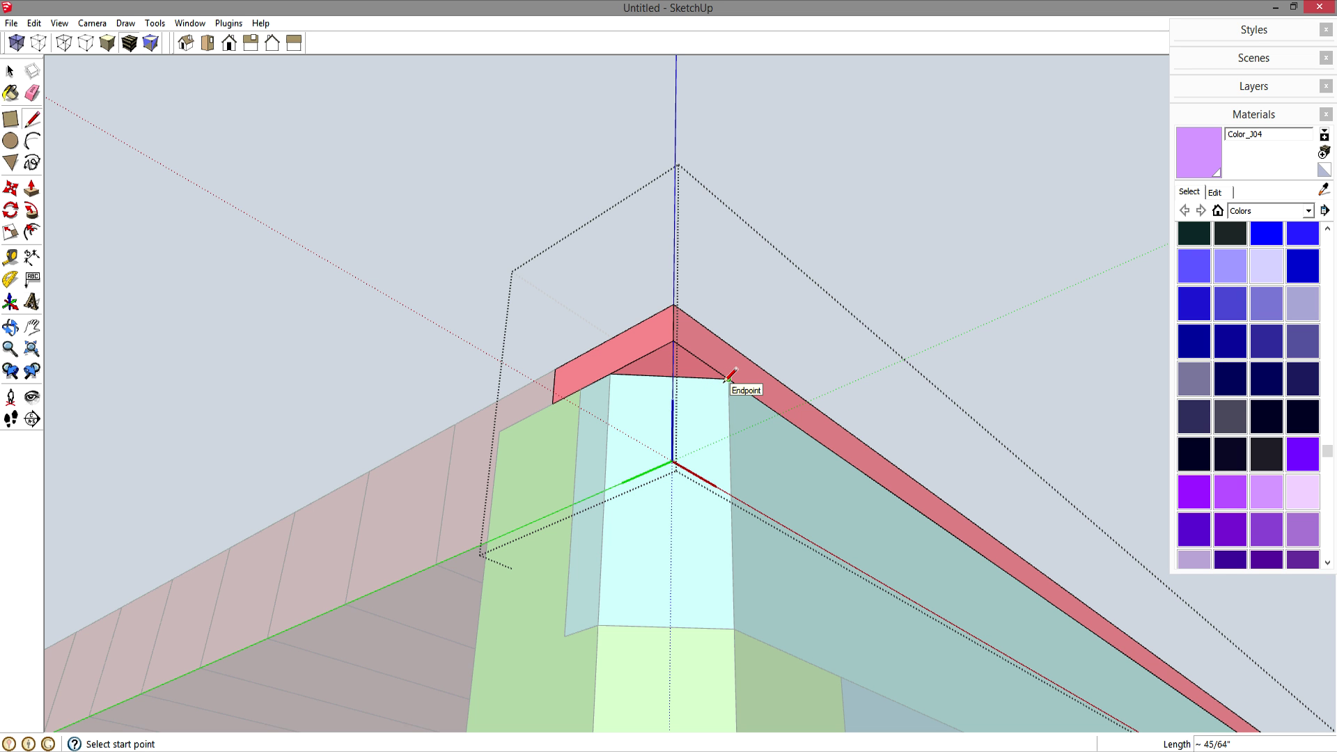
{"action": "key", "text": "p"}
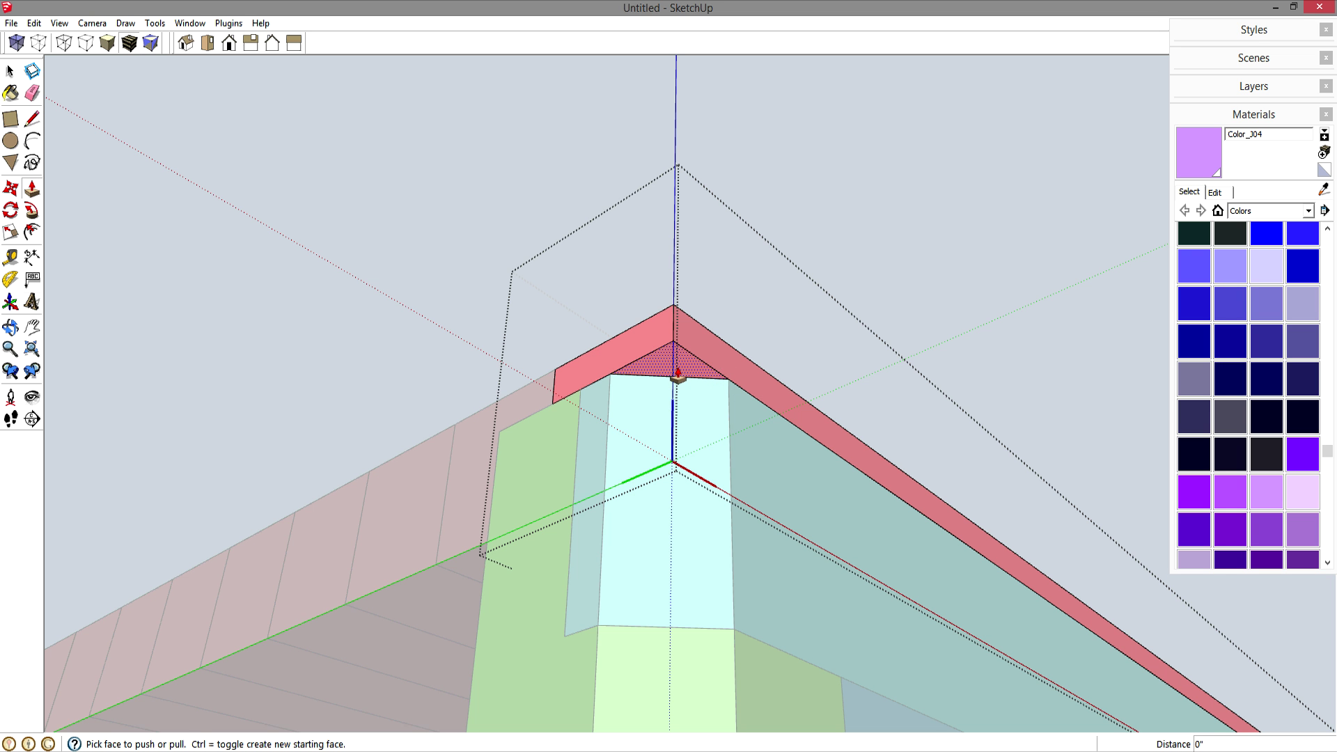
{"action": "left_click_drag", "start_coordinate": [677, 376], "coordinate": [690, 338]}
{"action": "middle_click_drag", "start_coordinate": [689, 337], "coordinate": [698, 537]}
{"action": "scroll", "coordinate": [700, 530], "scroll_direction": "up", "scroll_amount": 5}
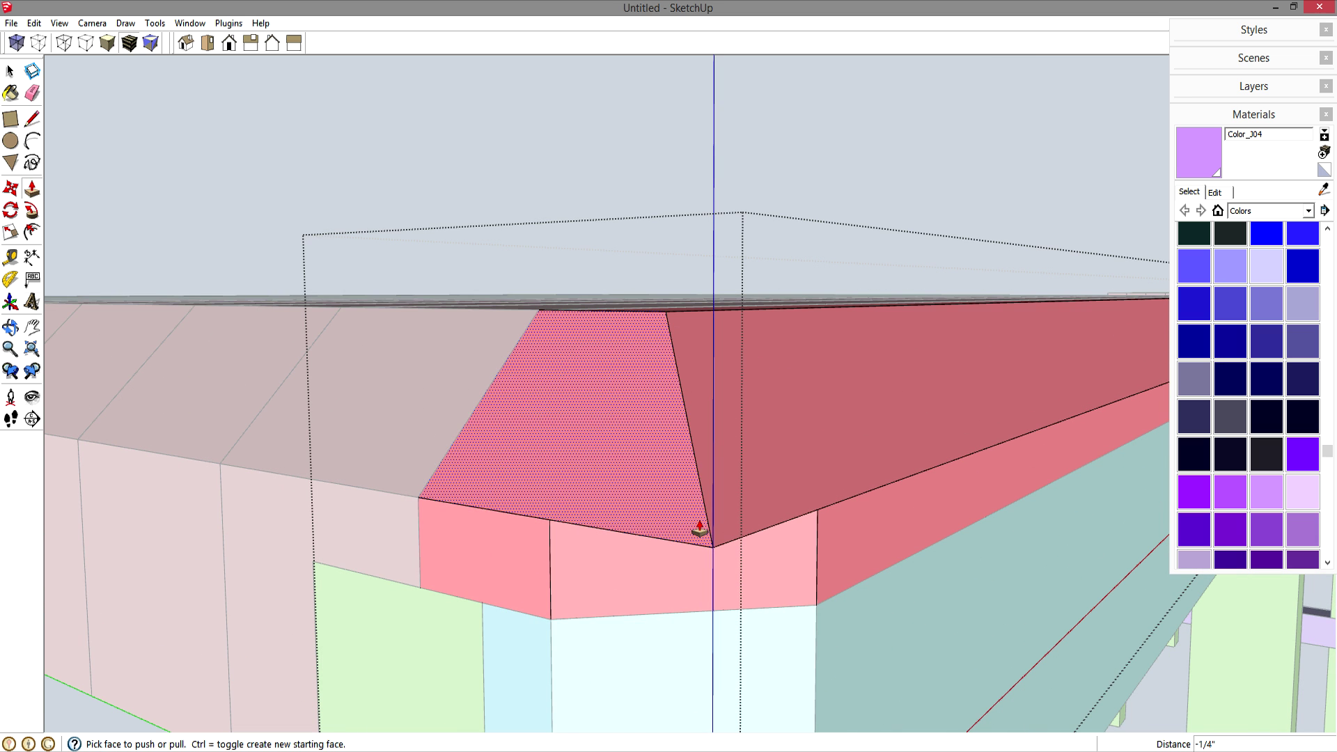
Draw lines across this corner's sloped faces to their meeting point and delete the leftover tip of the strip.
{"action": "key", "text": "l"}
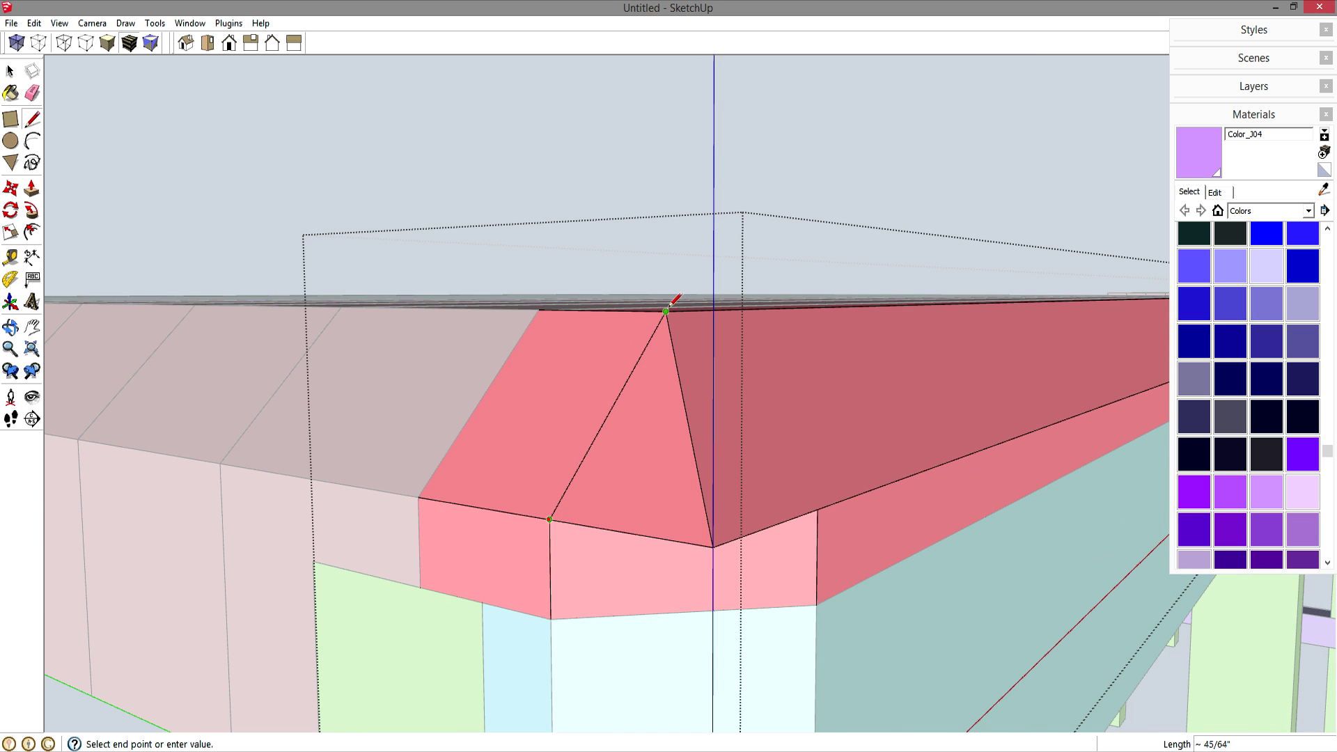
{"action": "left_click", "coordinate": [818, 508]}
{"action": "middle_click_drag", "start_coordinate": [824, 508], "coordinate": [961, 230]}
{"action": "key", "text": "space"}
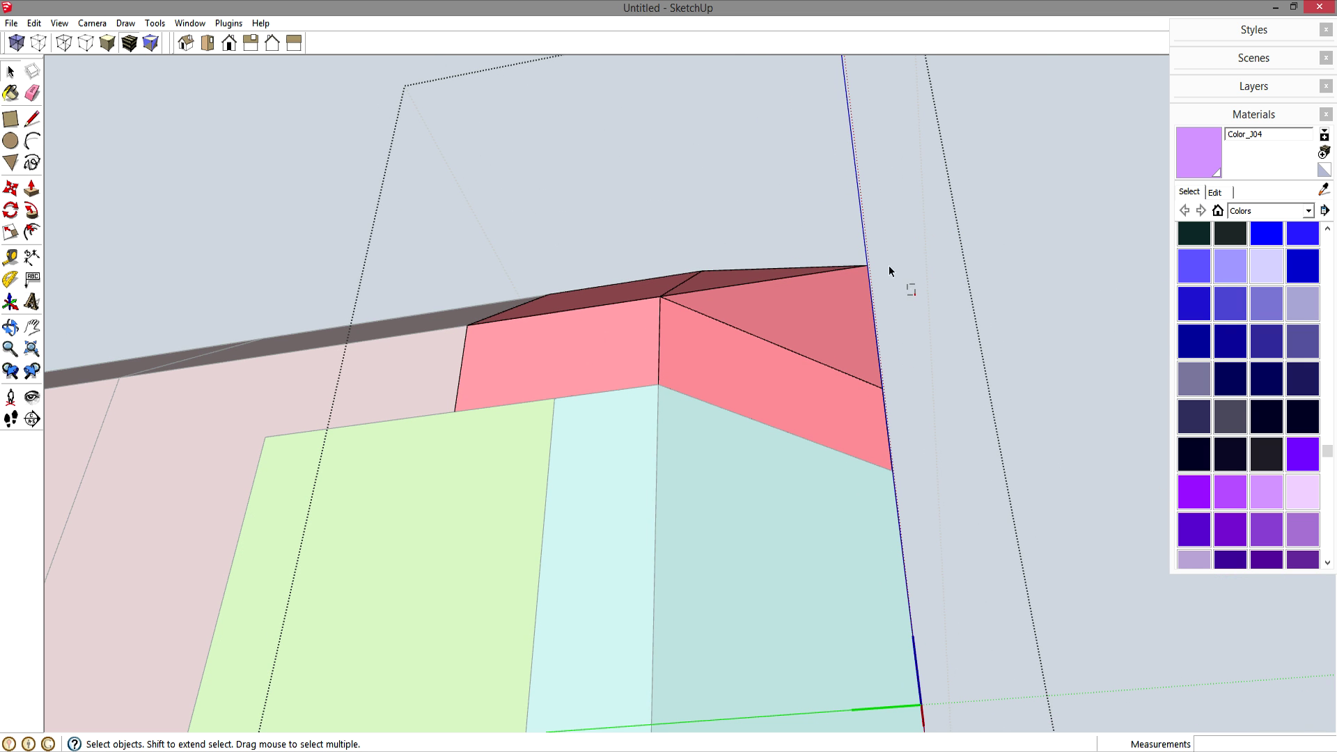
{"action": "left_click_drag", "start_coordinate": [823, 220], "coordinate": [818, 214]}
{"action": "middle_click_drag", "start_coordinate": [979, 200], "coordinate": [597, 529]}
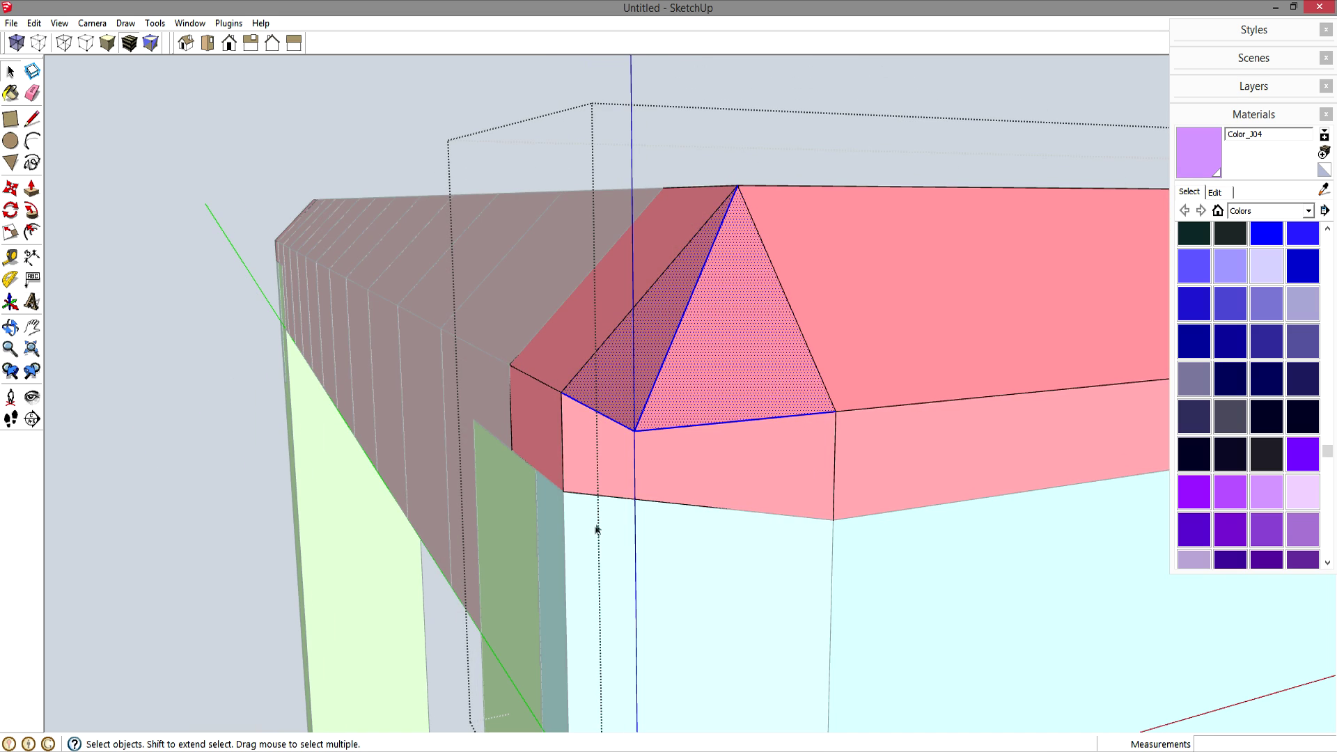
{"action": "key", "text": "Escape"}
{"action": "scroll", "coordinate": [683, 470], "scroll_direction": "down", "scroll_amount": 8}
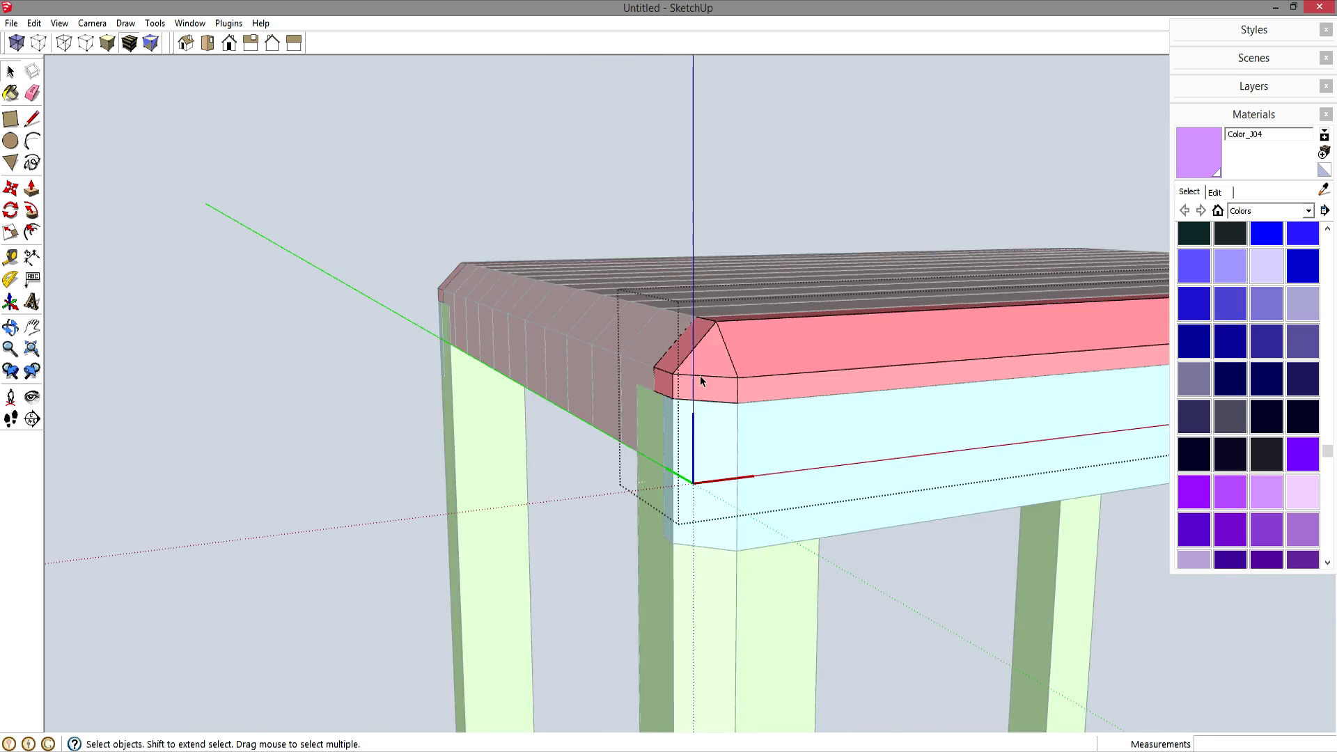
{"action": "left_click", "coordinate": [519, 517]}
Cut the remaining purple stretcher's outer corner to match the leg chamfer by drawing the underside line and pushing the triangle up through its height.
{"action": "middle_click_drag", "start_coordinate": [519, 510], "coordinate": [439, 181], "text": "shift"}
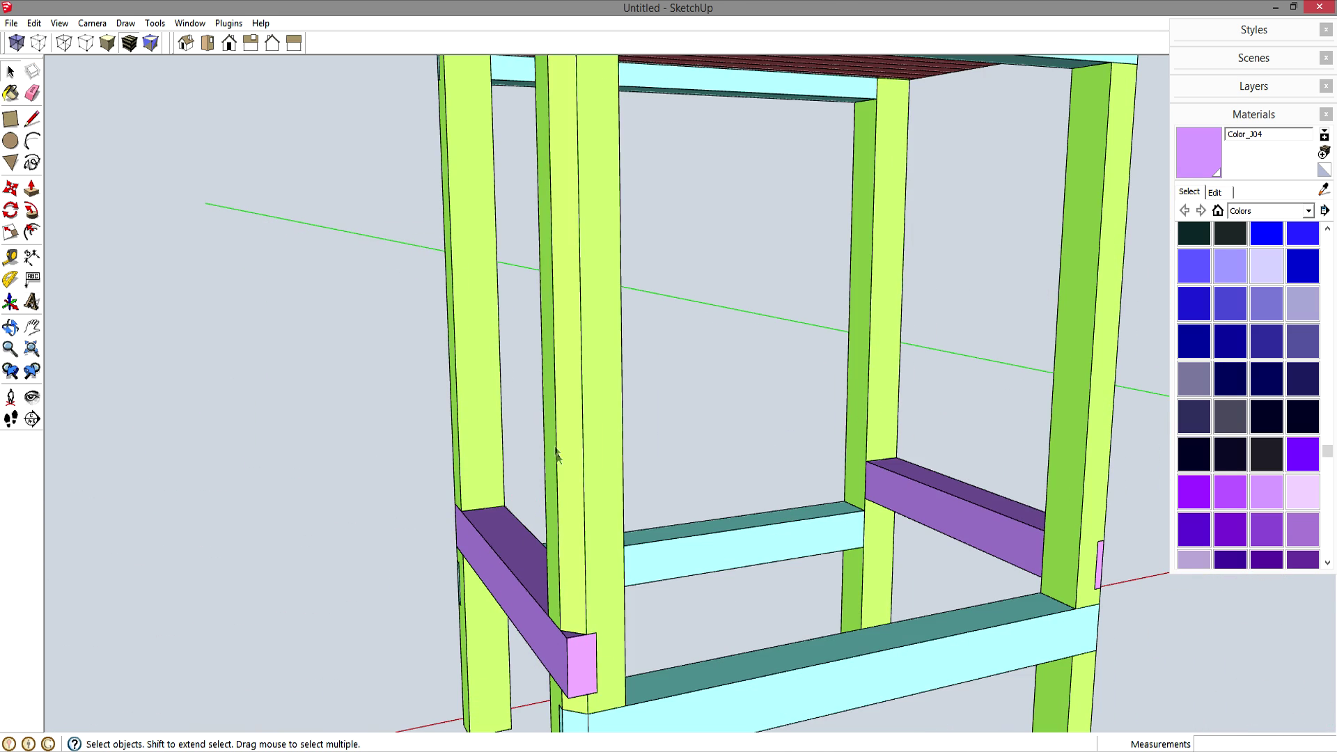
{"action": "middle_click_drag", "start_coordinate": [593, 648], "coordinate": [799, 298]}
{"action": "double_click", "coordinate": [799, 298]}
{"action": "scroll", "coordinate": [801, 305], "scroll_direction": "up", "scroll_amount": 8}
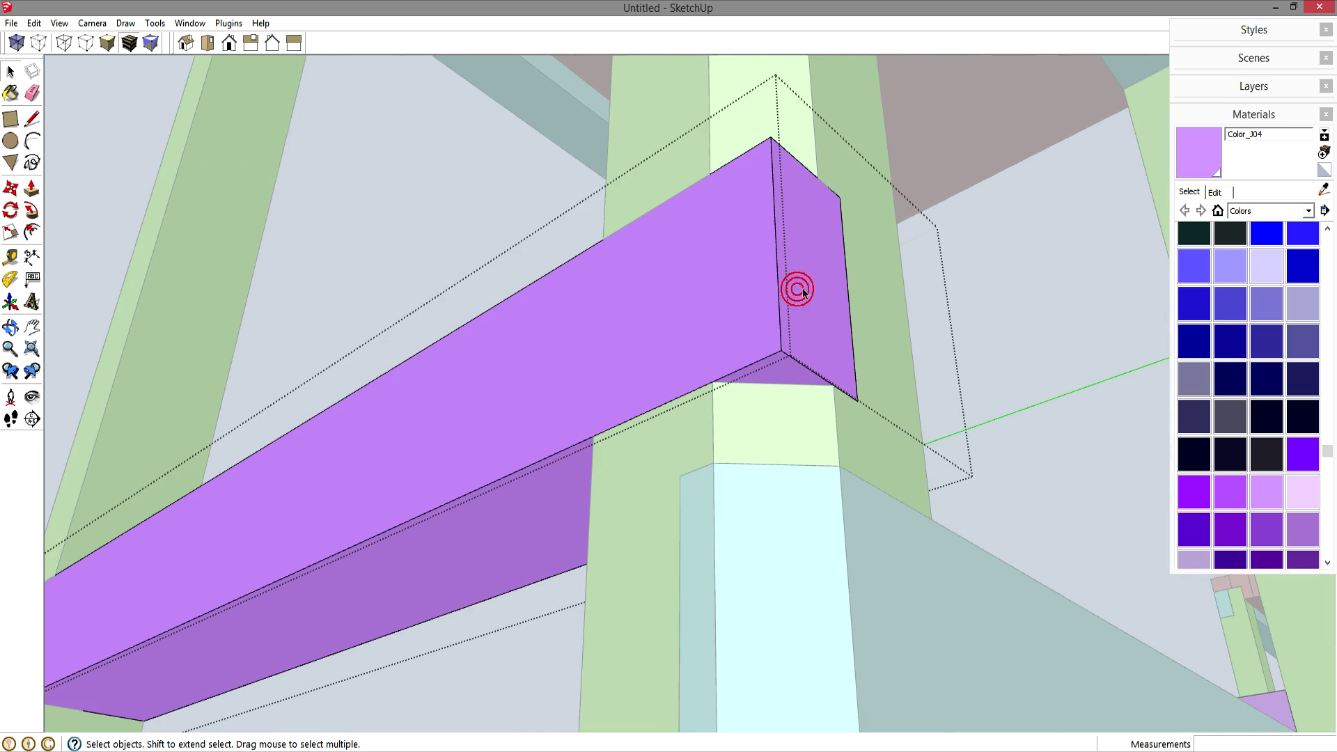
{"action": "key", "text": "l"}
{"action": "left_click", "coordinate": [713, 382]}
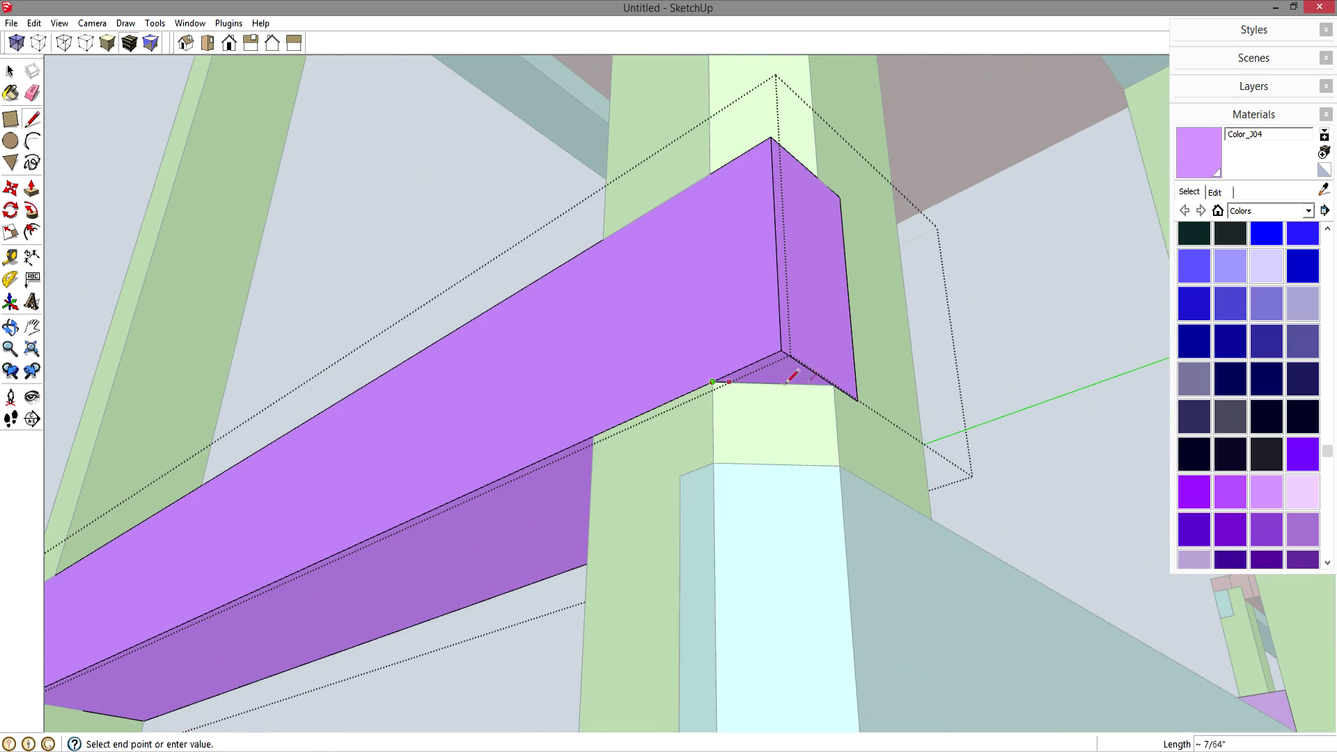
{"action": "key", "text": "p"}
{"action": "left_click_drag", "start_coordinate": [834, 379], "coordinate": [760, 171]}
{"action": "key", "text": "space"}
{"action": "scroll", "coordinate": [752, 247], "scroll_direction": "down", "scroll_amount": 8}
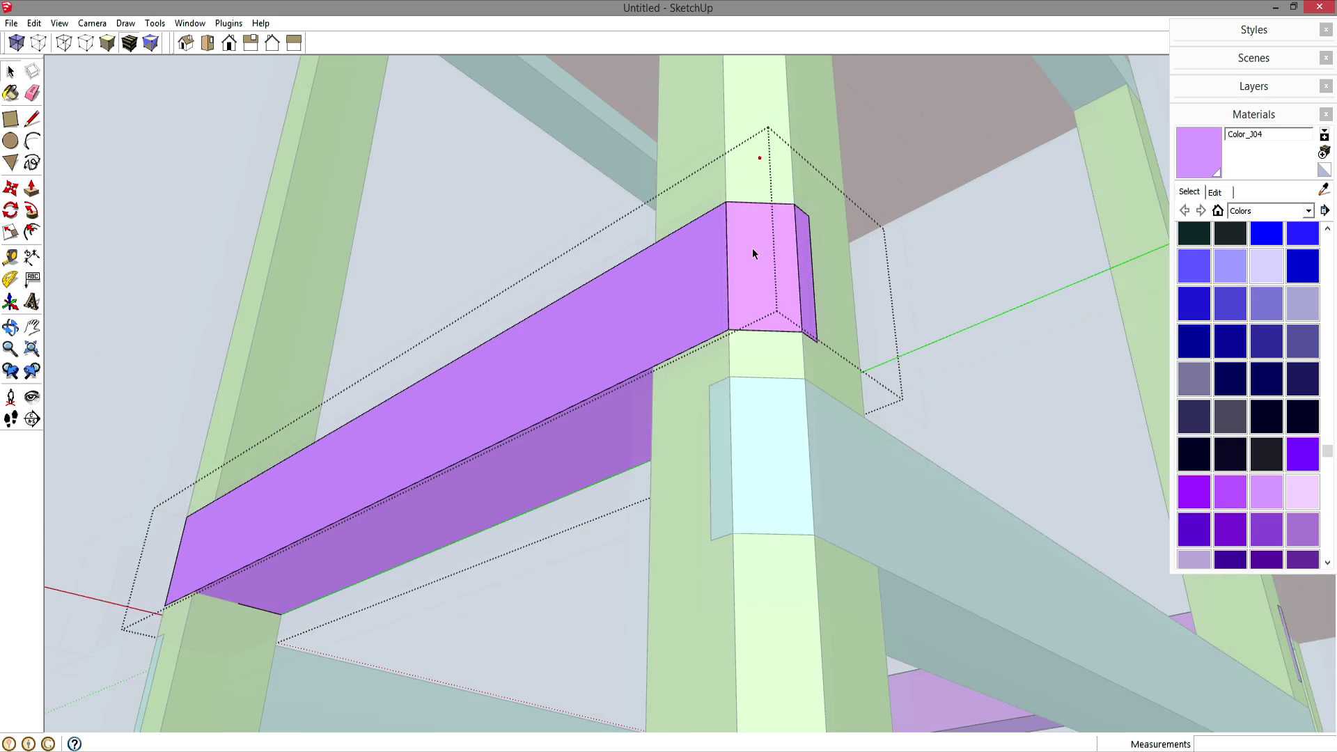
{"action": "left_click", "coordinate": [891, 293]}
Examine the chamfered tabletop, leg and stretcher corners around the whole table copy.
{"action": "middle_click_drag", "start_coordinate": [891, 293], "coordinate": [1247, 634]}
{"action": "scroll", "coordinate": [845, 504], "scroll_direction": "down", "scroll_amount": 3}
{"action": "middle_click_drag", "start_coordinate": [845, 504], "coordinate": [728, 498], "text": "shift"}
{"action": "middle_click_drag", "start_coordinate": [727, 498], "coordinate": [853, 319]}
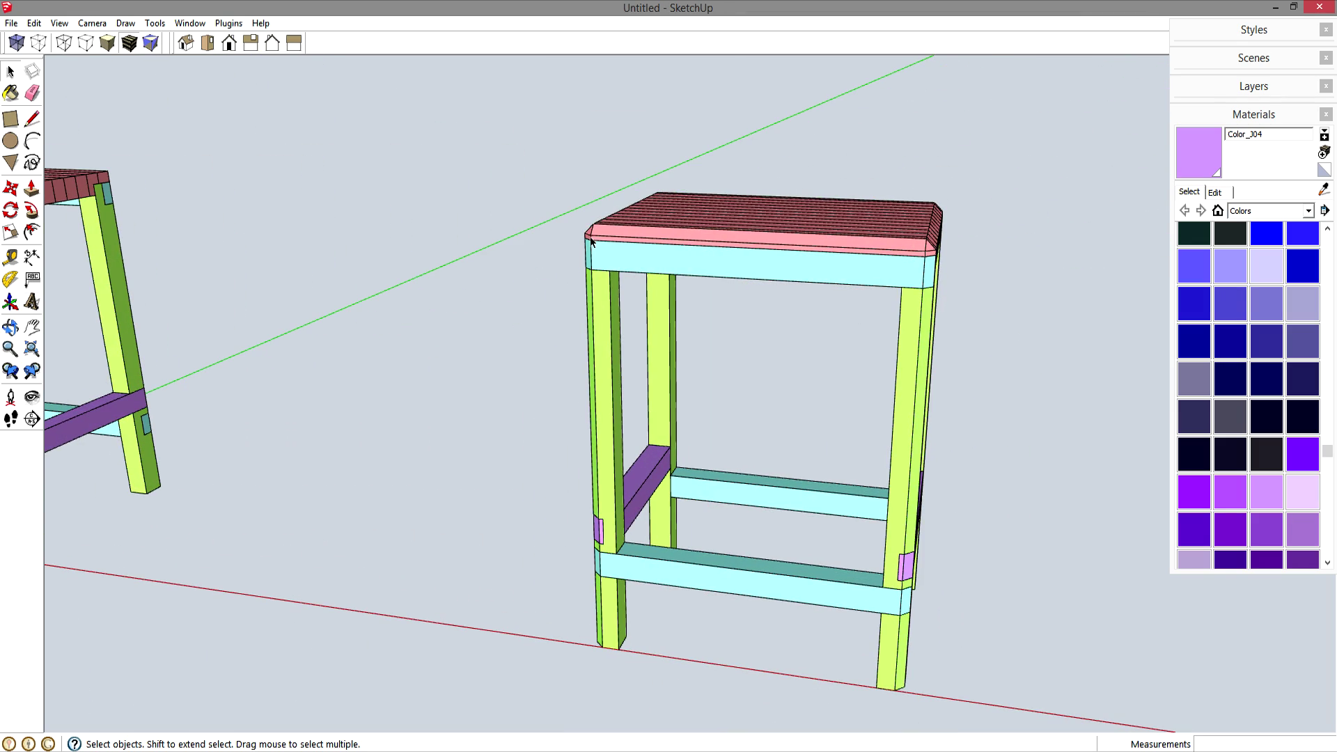
{"action": "middle_click_drag", "start_coordinate": [897, 582], "coordinate": [790, 478]}
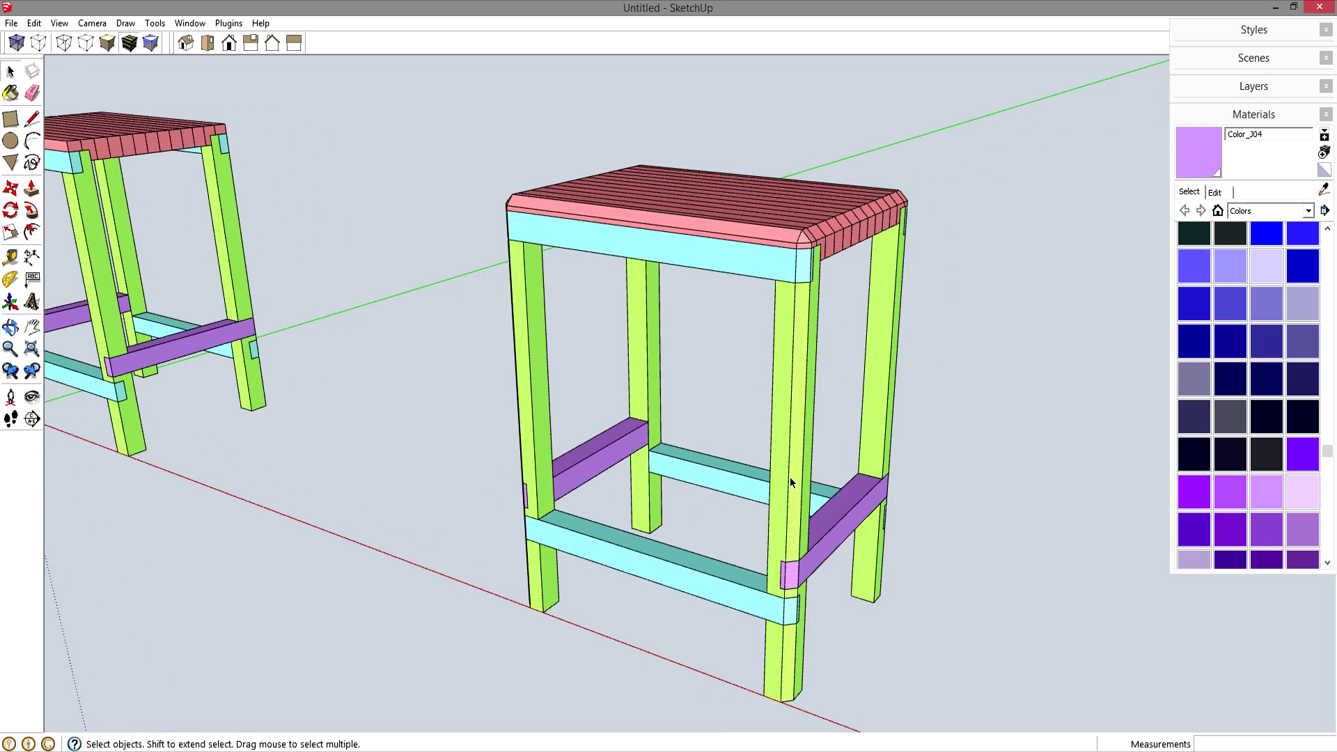
{"action": "middle_click_drag", "start_coordinate": [734, 269], "coordinate": [778, 529]}
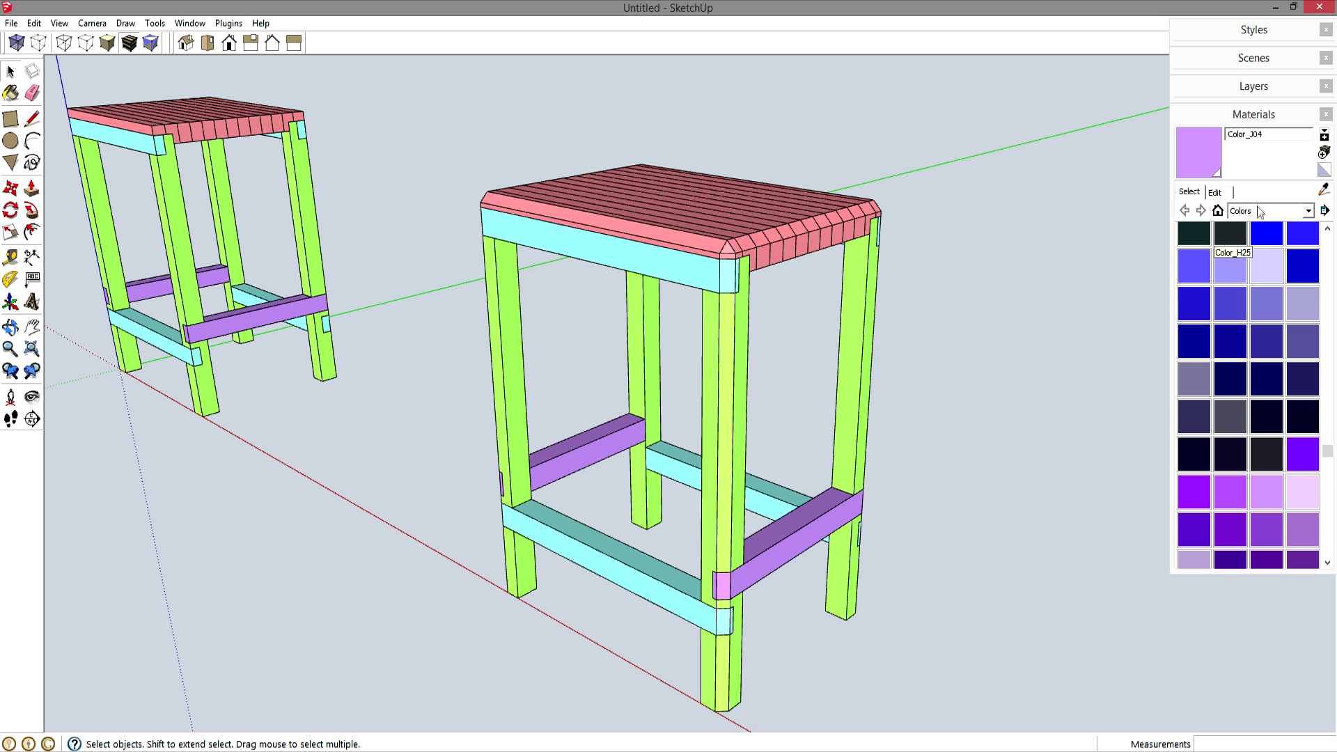
Paint the whole chamfered table copy with Wood_Bamboo_Medium from the Wood materials.
{"action": "key", "text": "b"}
{"action": "left_click", "coordinate": [1270, 211]}
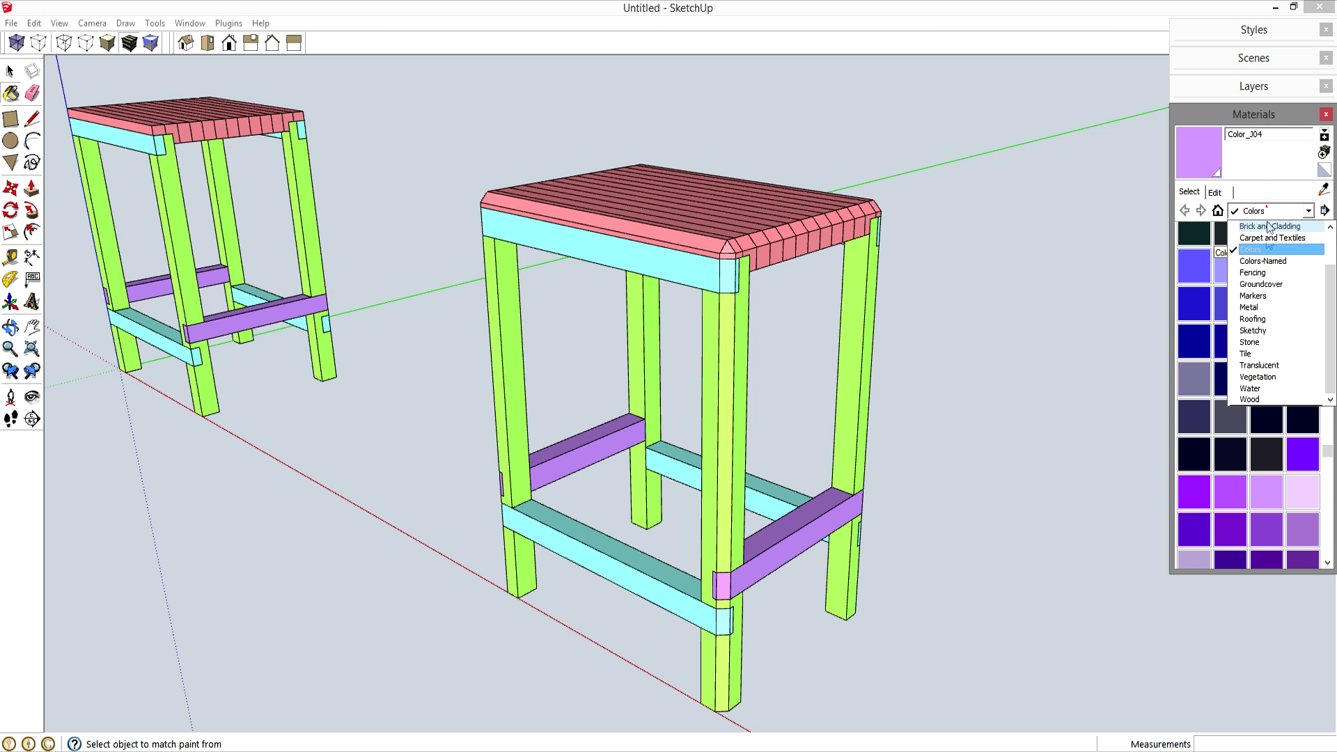
{"action": "left_click", "coordinate": [1260, 398]}
{"action": "key", "text": "space"}
{"action": "left_click_drag", "start_coordinate": [1000, 713], "coordinate": [471, 95]}
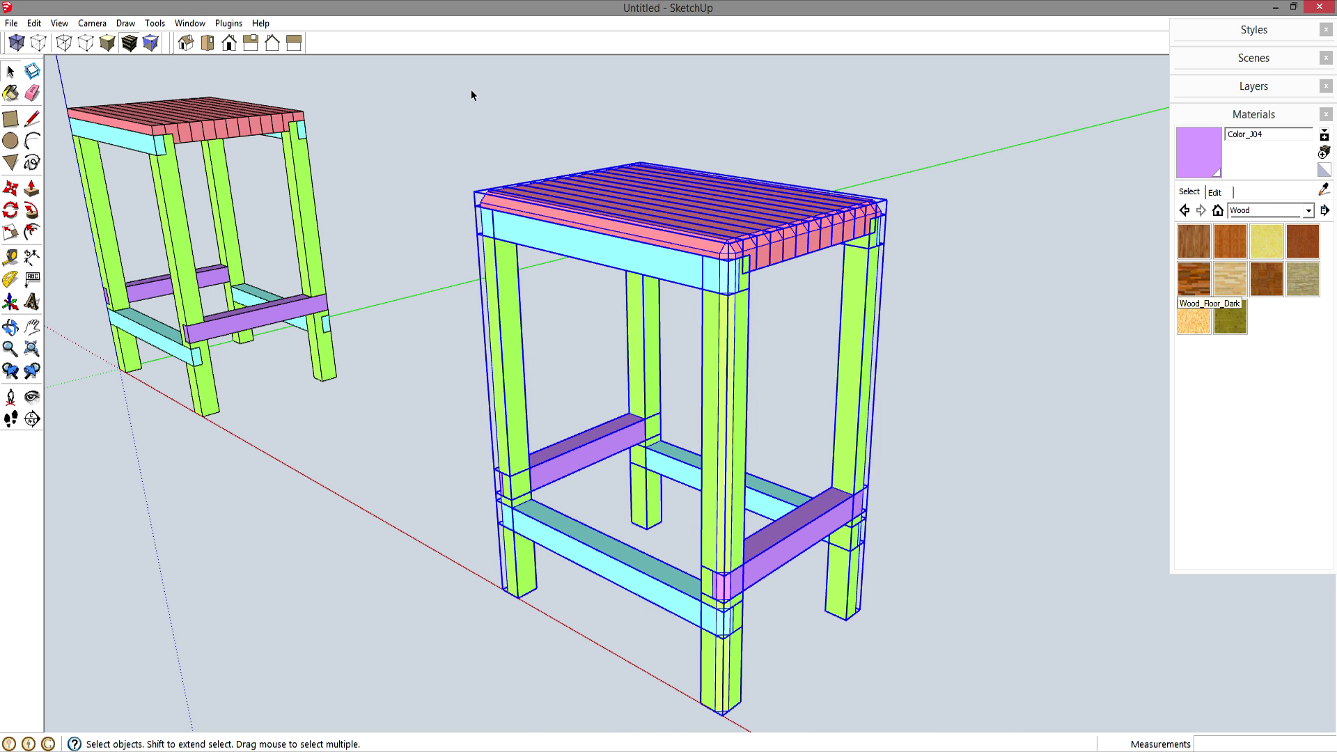
{"action": "left_click", "coordinate": [1227, 245]}
{"action": "left_click", "coordinate": [884, 216]}
{"action": "key", "text": "space"}
{"action": "left_click", "coordinate": [965, 306]}
Soften the edges of the entire wooden table with an angle between normals of 97.5 degrees.
{"action": "middle_click_drag", "start_coordinate": [787, 300], "coordinate": [700, 256]}
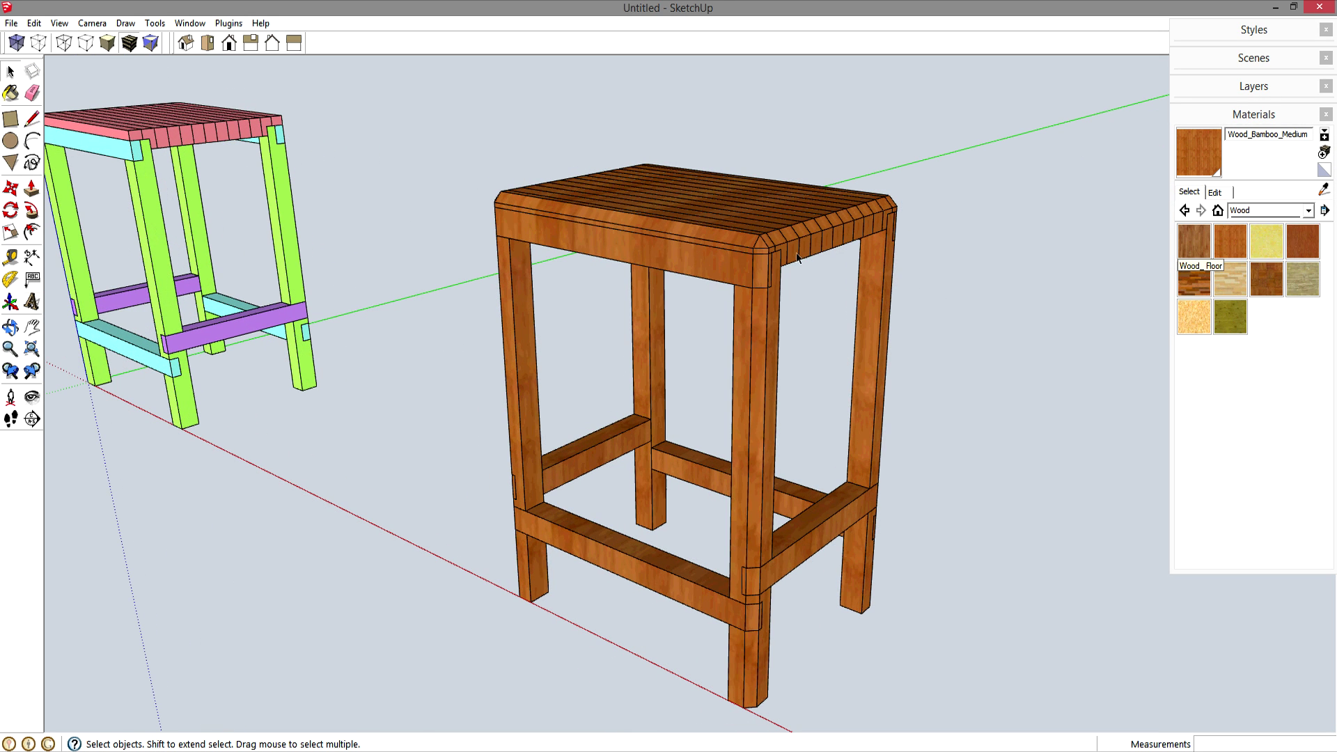
{"action": "left_click_drag", "start_coordinate": [478, 176], "coordinate": [481, 180]}
{"action": "right_click", "coordinate": [633, 202]}
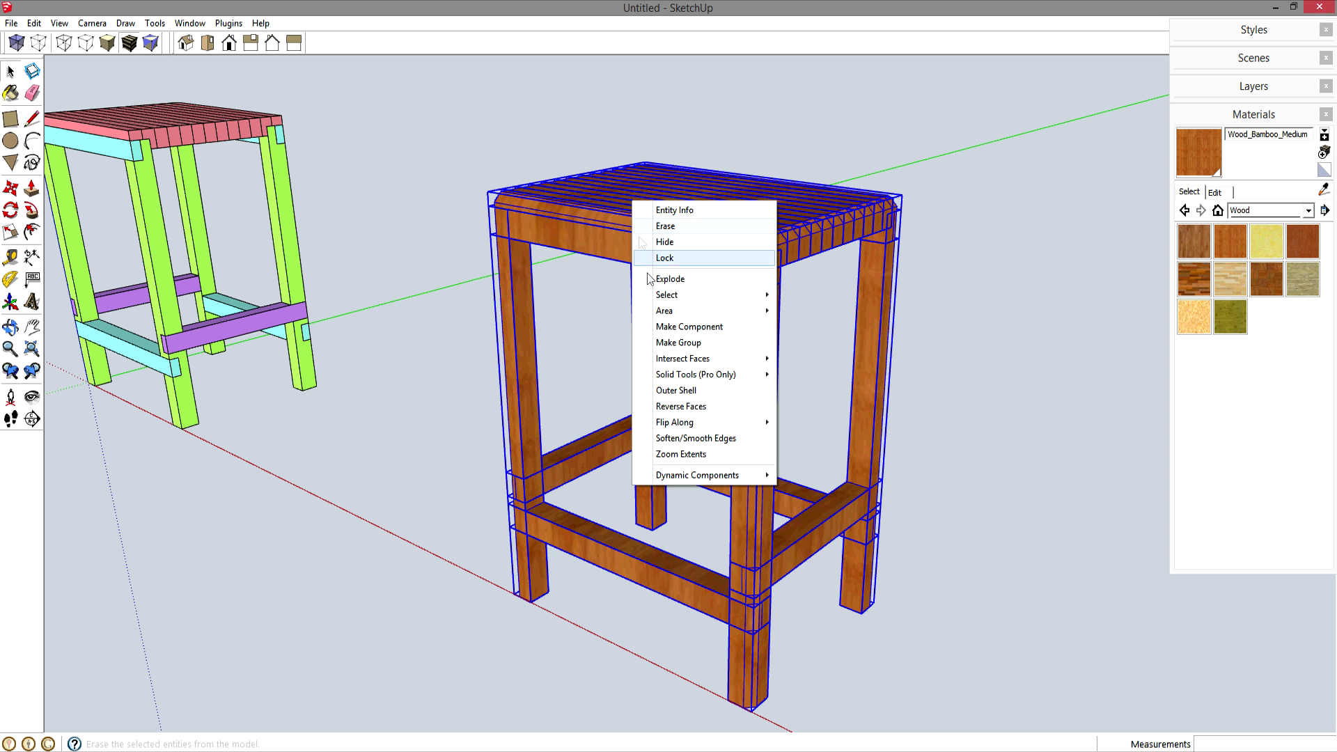
{"action": "left_click", "coordinate": [711, 439]}
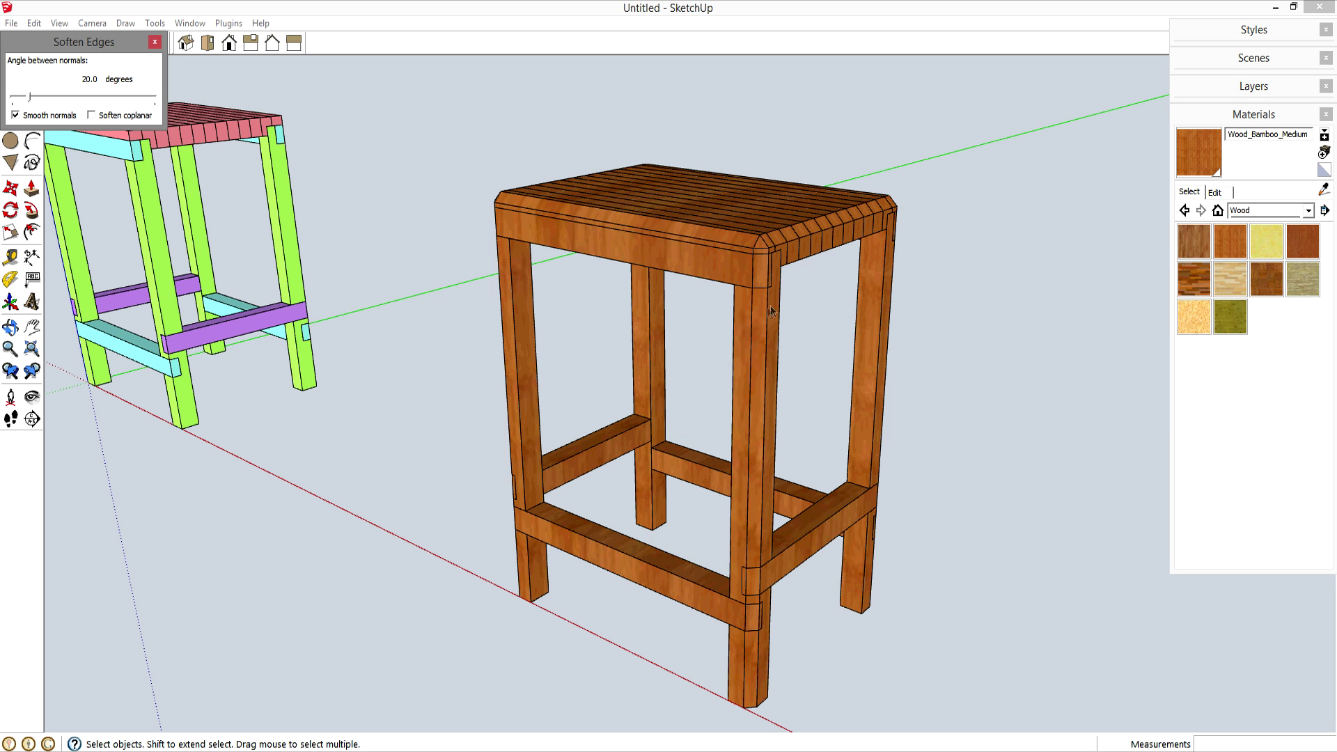
{"action": "left_click_drag", "start_coordinate": [42, 98], "coordinate": [53, 95]}
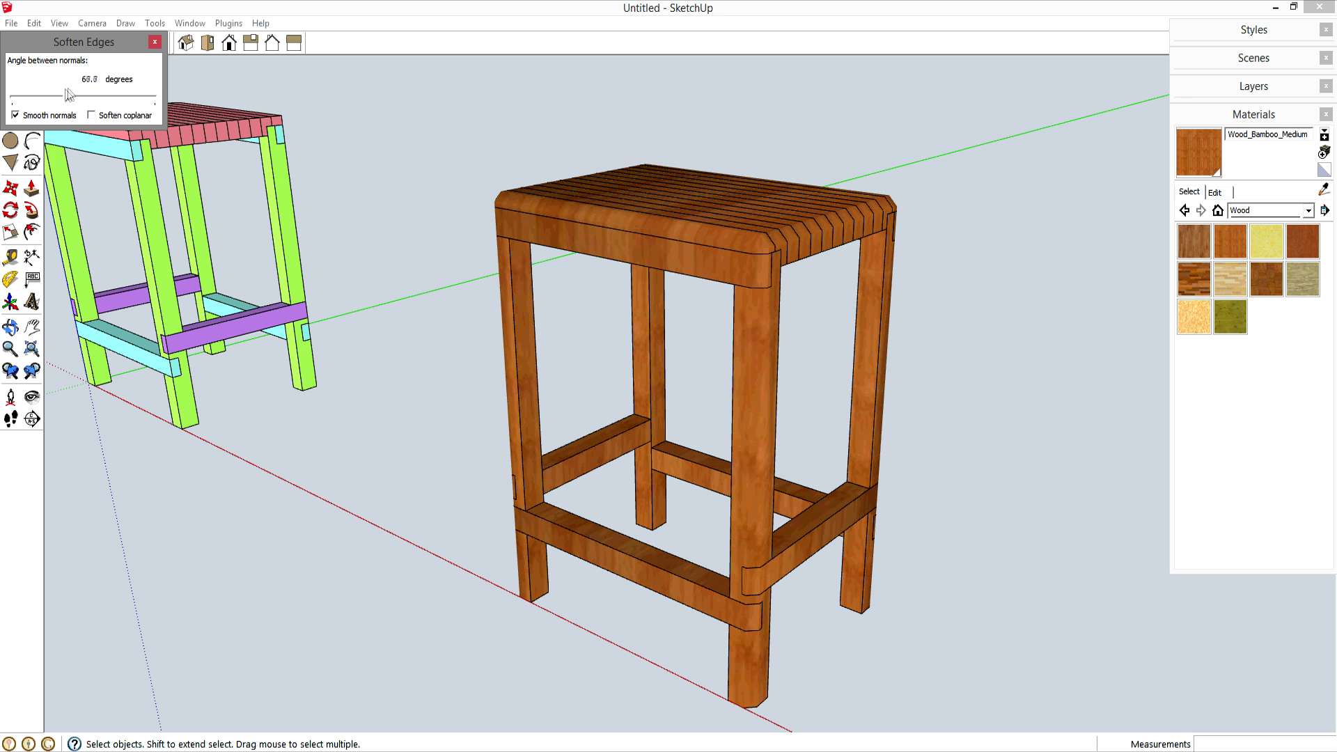
{"action": "left_click_drag", "start_coordinate": [78, 95], "coordinate": [90, 93]}
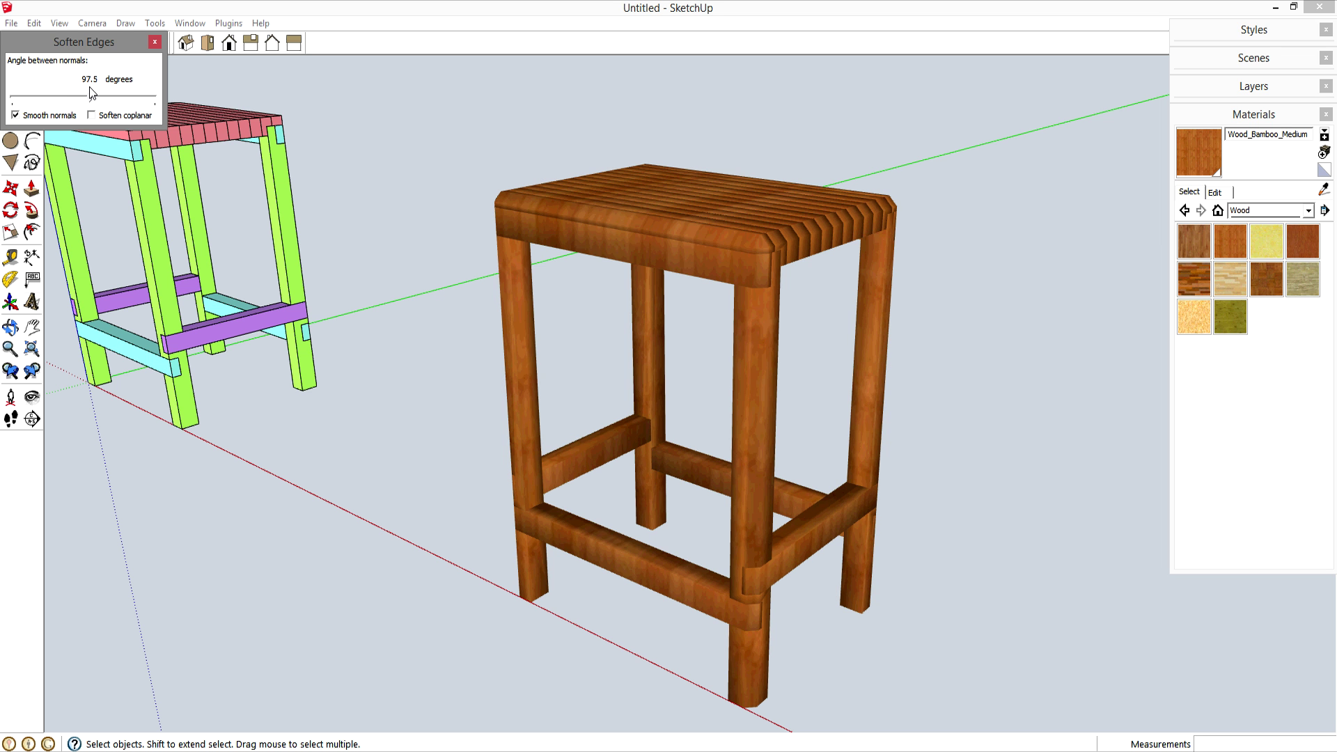
{"action": "left_click", "coordinate": [873, 304]}
{"action": "mouse_move", "coordinate": [873, 304]}
{"action": "middle_mouse_down"}
{"action": "mouse_move", "coordinate": [743, 310]}
{"action": "mouse_move", "coordinate": [855, 308]}
{"action": "middle_mouse_up"}
Compare the table with and without smooth normals, leave smoothing off, and close the edge-softening settings.
{"action": "left_click", "coordinate": [117, 80]}
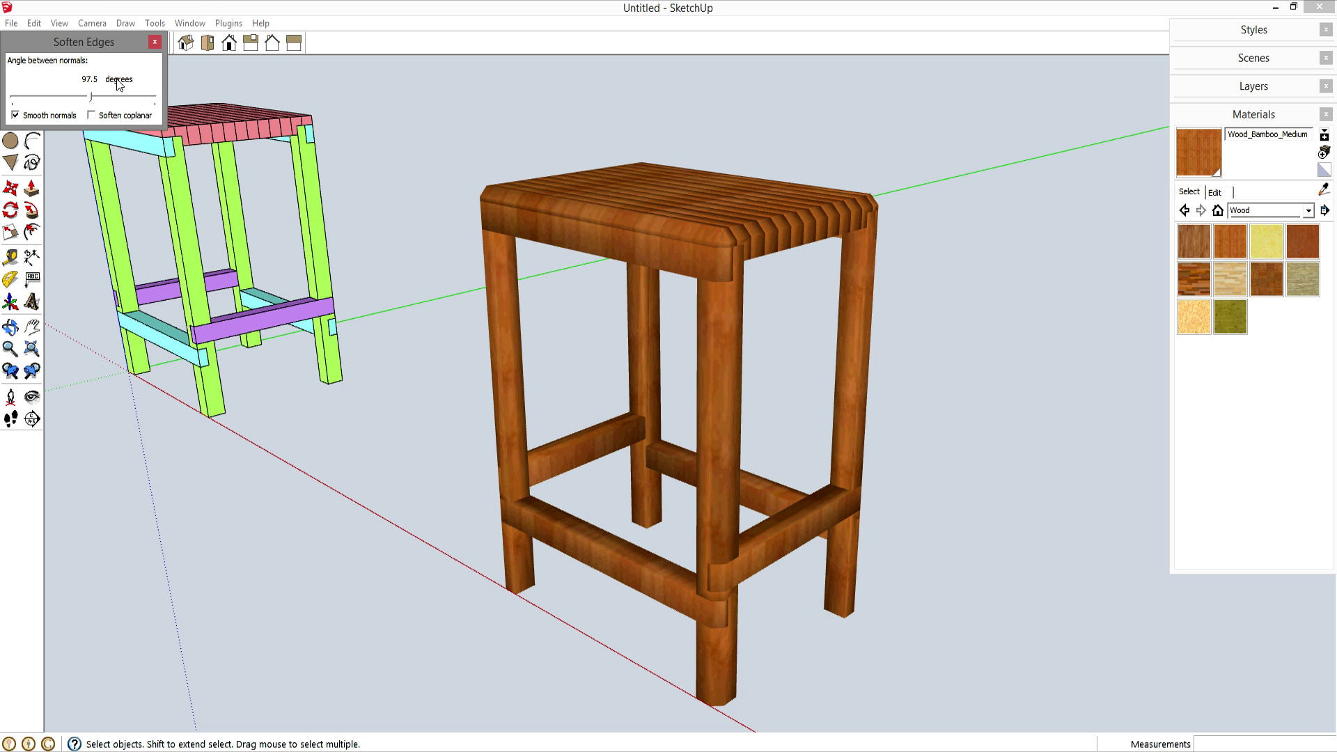
{"action": "left_click", "coordinate": [27, 117]}
{"action": "left_click", "coordinate": [26, 117]}
{"action": "left_click", "coordinate": [27, 117]}
{"action": "left_click", "coordinate": [27, 117]}
{"action": "left_click", "coordinate": [1012, 485]}
{"action": "middle_click_drag", "start_coordinate": [1013, 484], "coordinate": [744, 465]}
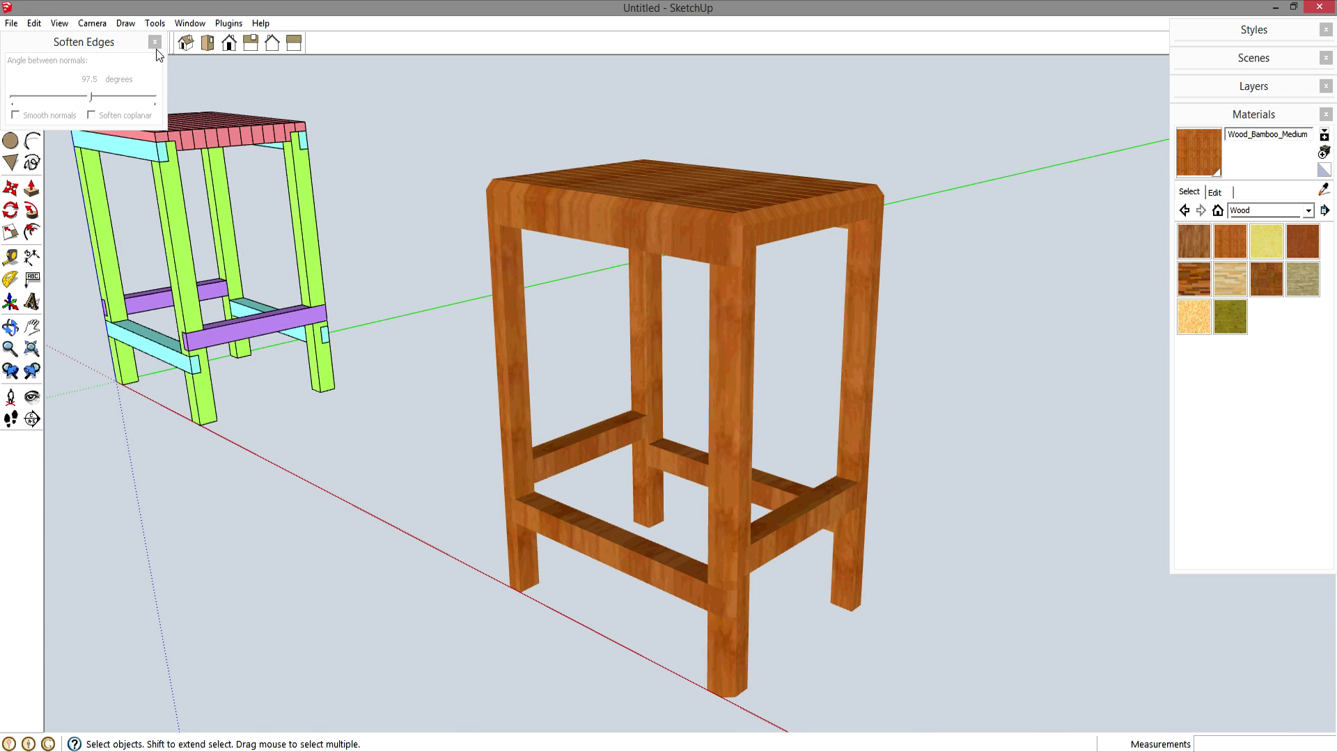
{"action": "left_click", "coordinate": [152, 41]}
Examine the finished wooden table from different angles beside the coloured original.
{"action": "middle_click_drag", "start_coordinate": [766, 343], "coordinate": [136, 212]}
{"action": "middle_click_drag", "start_coordinate": [561, 163], "coordinate": [655, 304]}
{"action": "scroll", "coordinate": [674, 319], "scroll_direction": "up", "scroll_amount": 3}
{"action": "scroll", "coordinate": [674, 319], "scroll_direction": "down", "scroll_amount": 2}
{"action": "middle_click_drag", "start_coordinate": [625, 226], "coordinate": [538, 259]}
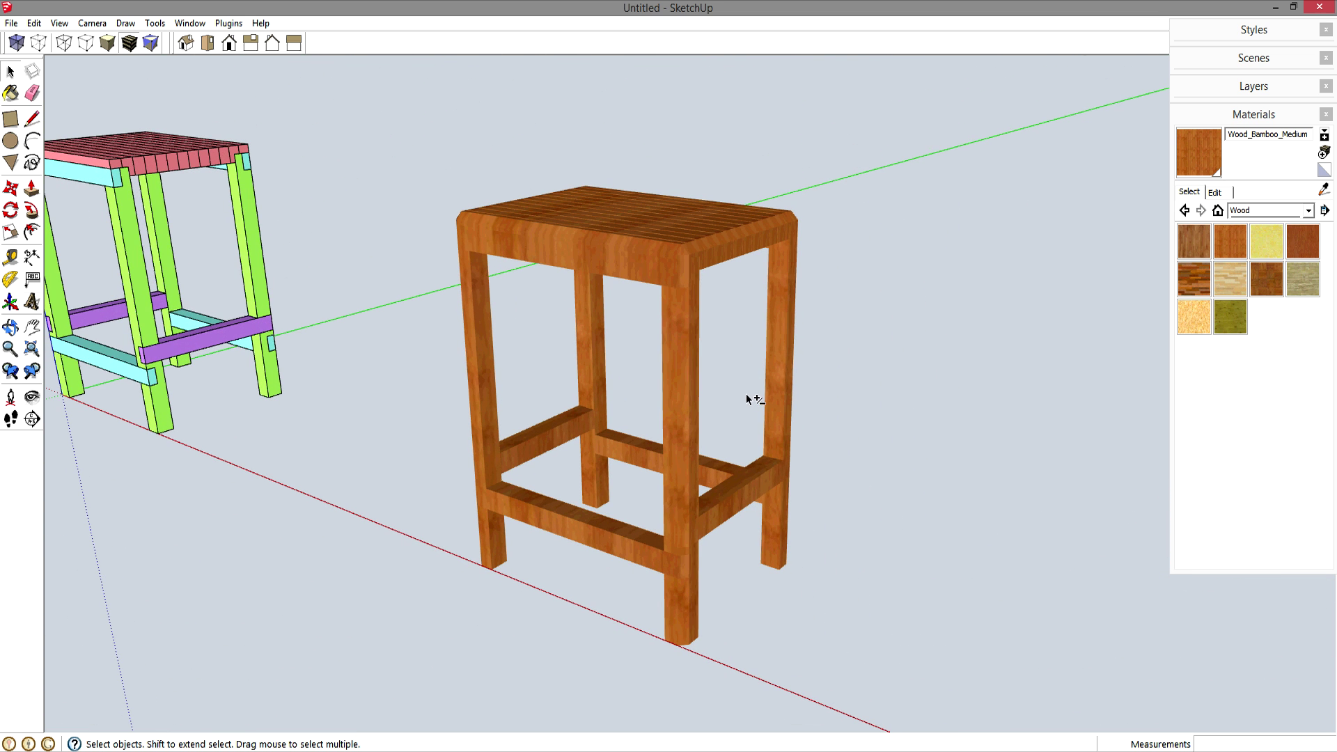